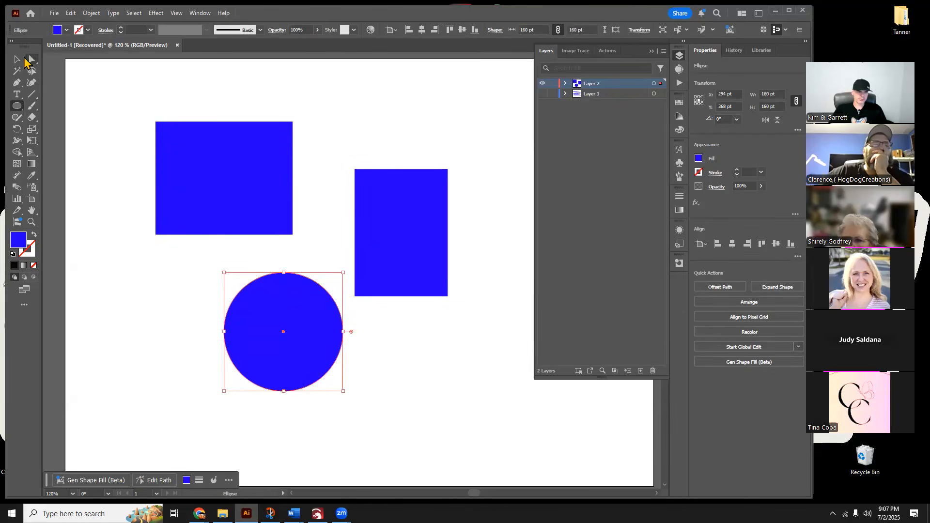
- Fill the circle red and the tall, narrow rectangle green
left_click(16, 59)
left_click(698, 158)
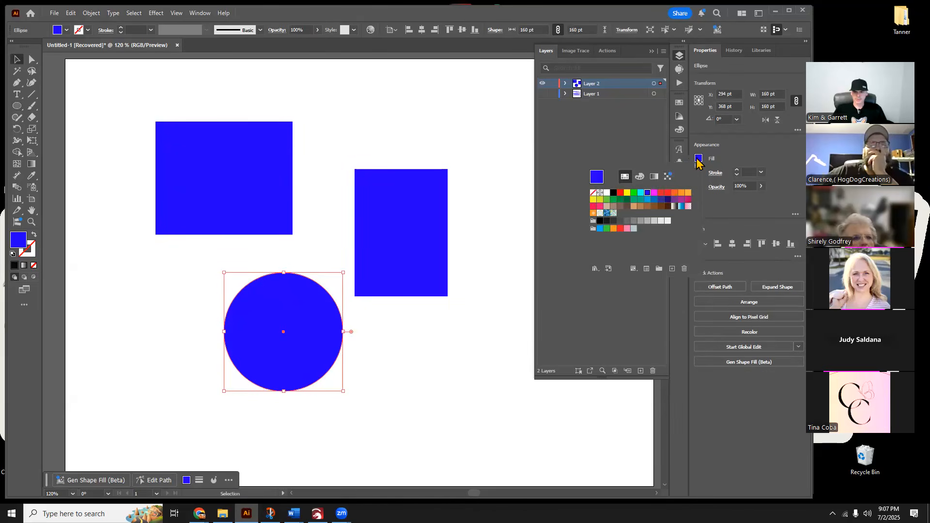
left_click(619, 194)
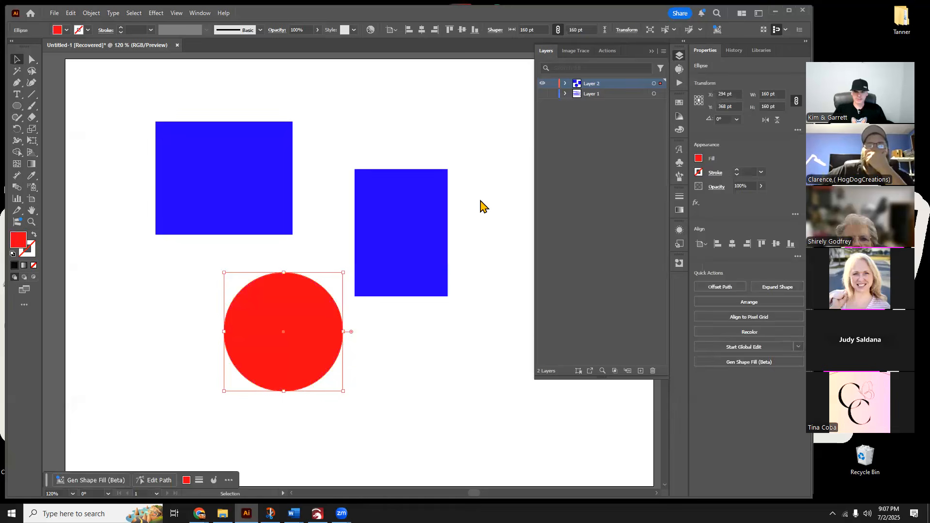
left_click(428, 207)
left_click(699, 158)
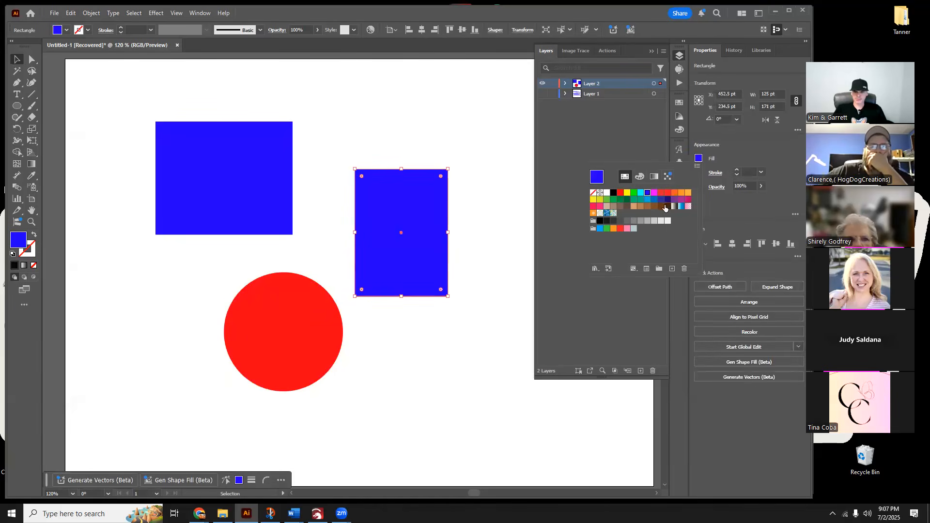
left_click(632, 193)
left_click(461, 276)
- Move the red circle up and left and the green rectangle to about X 479.5, Y 183.5 pt, and list Layer 2's objects
left_click_drag(311, 334, 288, 320)
left_click_drag(412, 247, 432, 209)
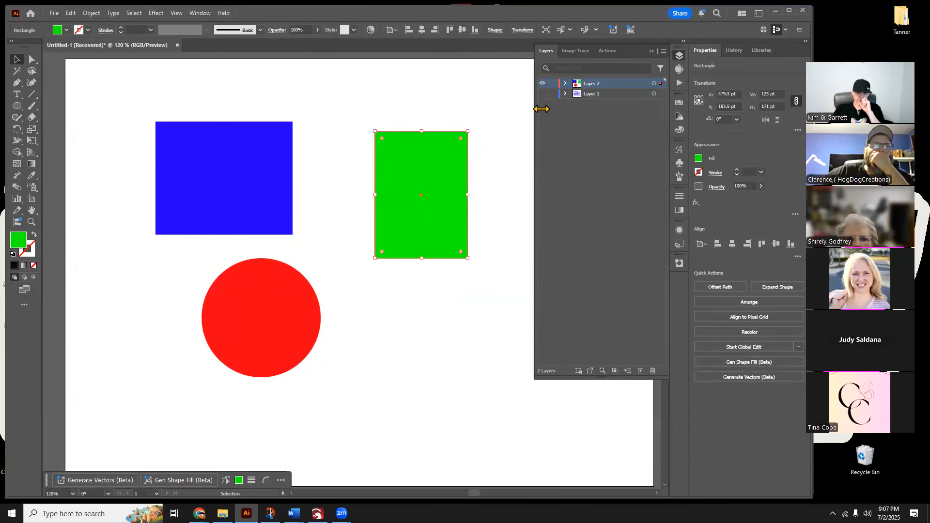
left_click(565, 85)
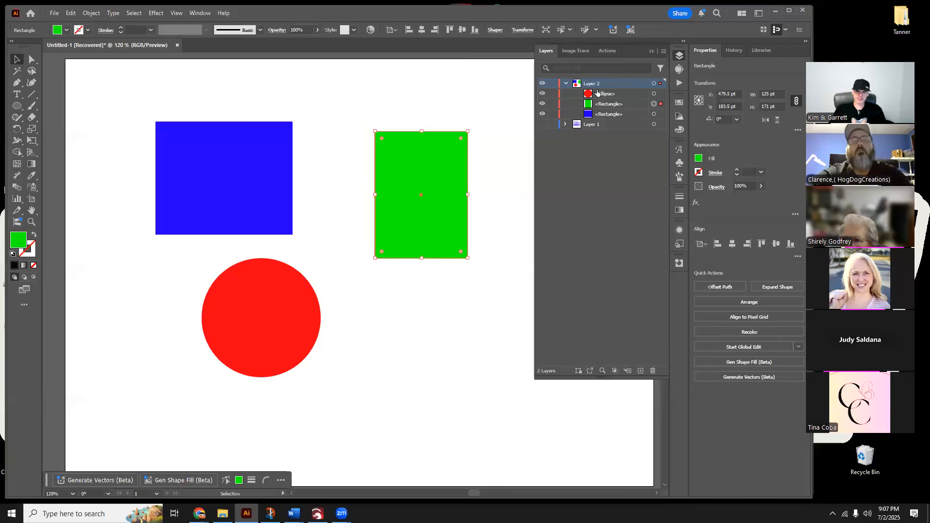
- Group the blue rectangle and the red circle, and expand the group in Layer 2 to show its members
left_click_drag(426, 364, 174, 149)
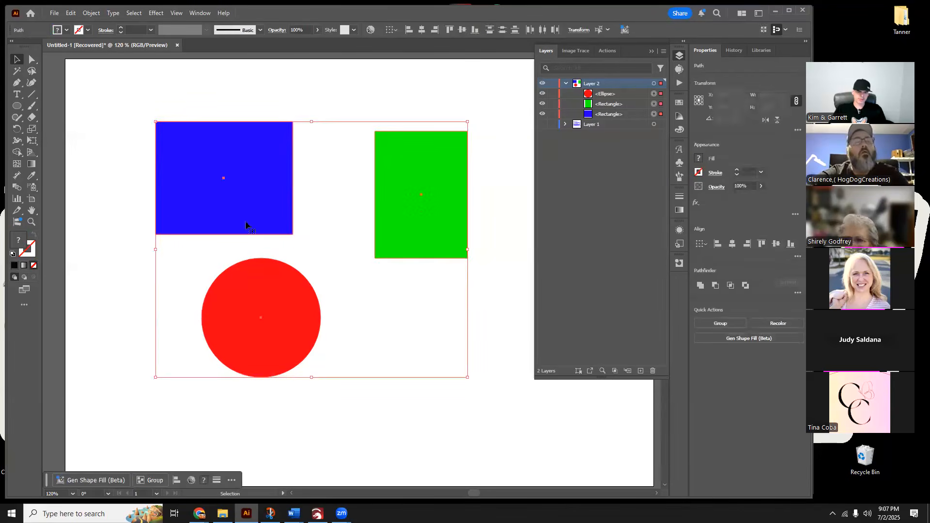
left_click(425, 333)
left_click_drag(267, 312, 193, 137)
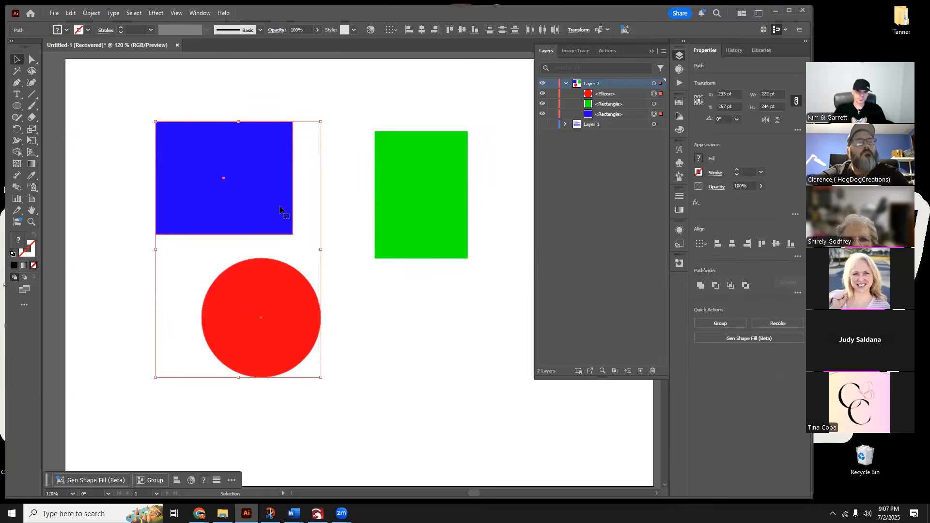
key("ctrl+g")
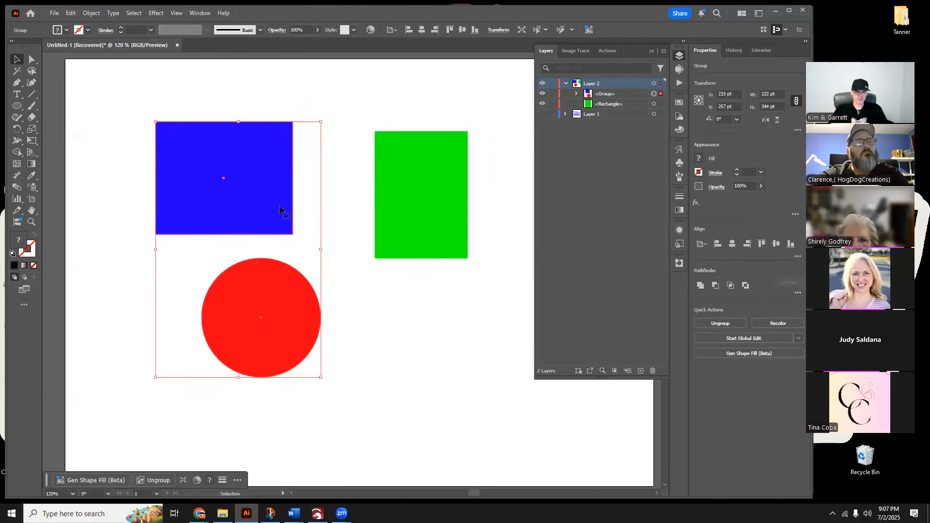
left_click(360, 171)
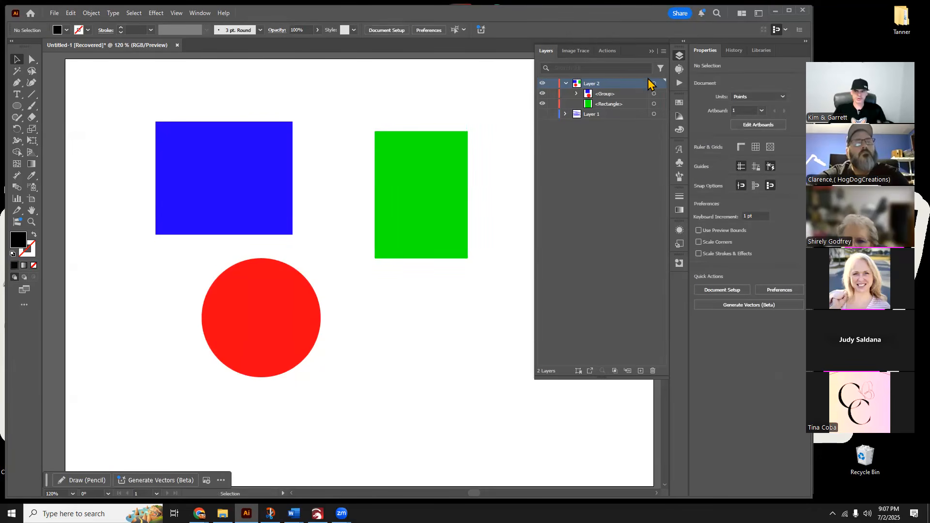
left_click(576, 94)
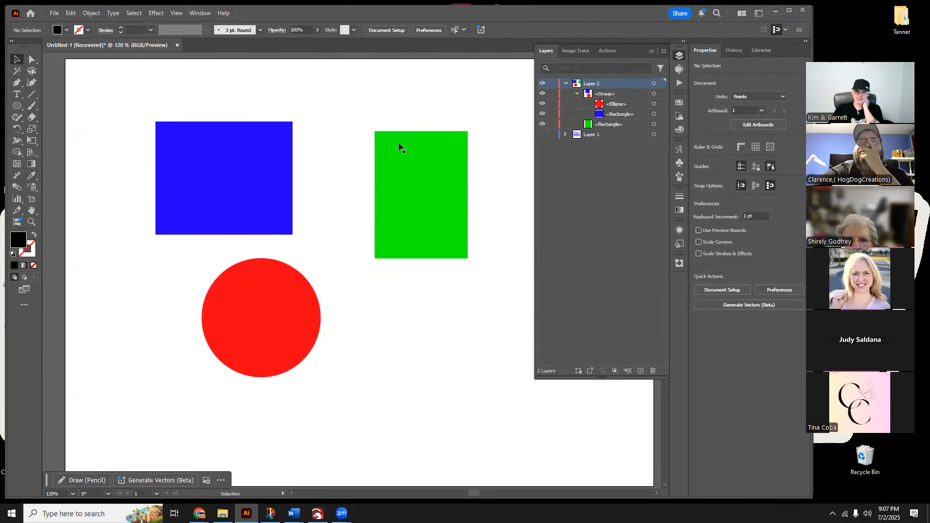
- Shift the group up and left, and individually reposition its circle at about X 177, Y 303 pt and its rectangle at about X 168, Y 140 pt
mouse_move(253, 149)
left_mouse_down()
mouse_move(207, 154)
mouse_move(294, 144)
mouse_move(241, 146)
mouse_move(275, 150)
mouse_move(244, 163)
mouse_move(297, 156)
mouse_move(246, 158)
left_mouse_up()
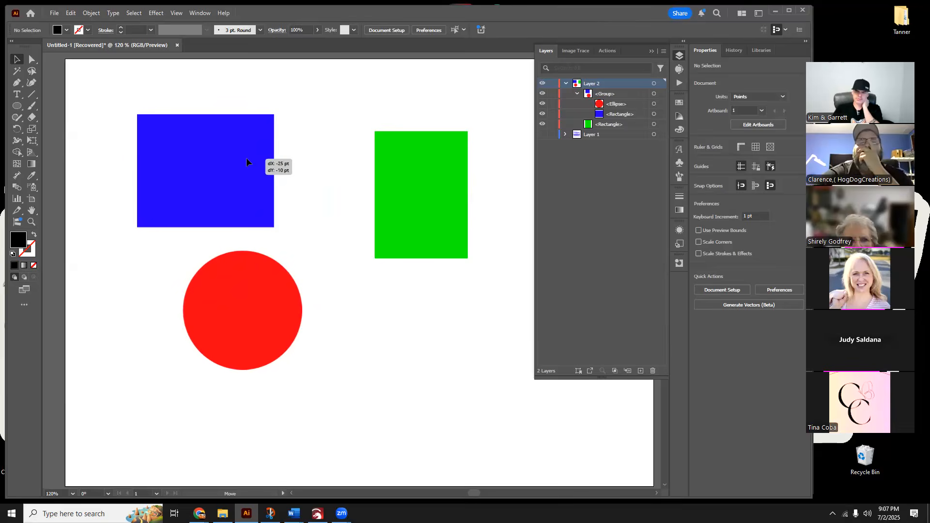
left_click(654, 105)
left_click_drag(244, 298, 199, 271)
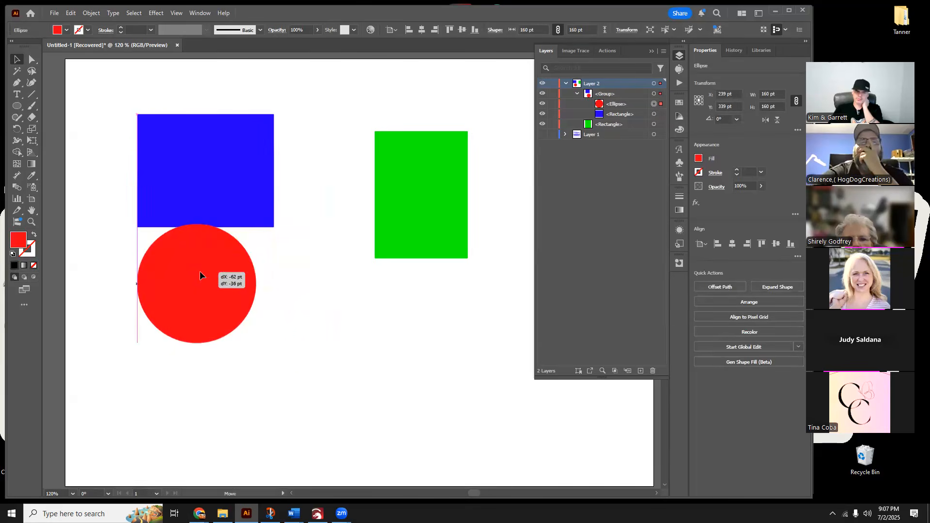
left_click(654, 115)
mouse_move(220, 188)
left_mouse_down()
mouse_move(211, 155)
mouse_move(204, 179)
left_mouse_up()
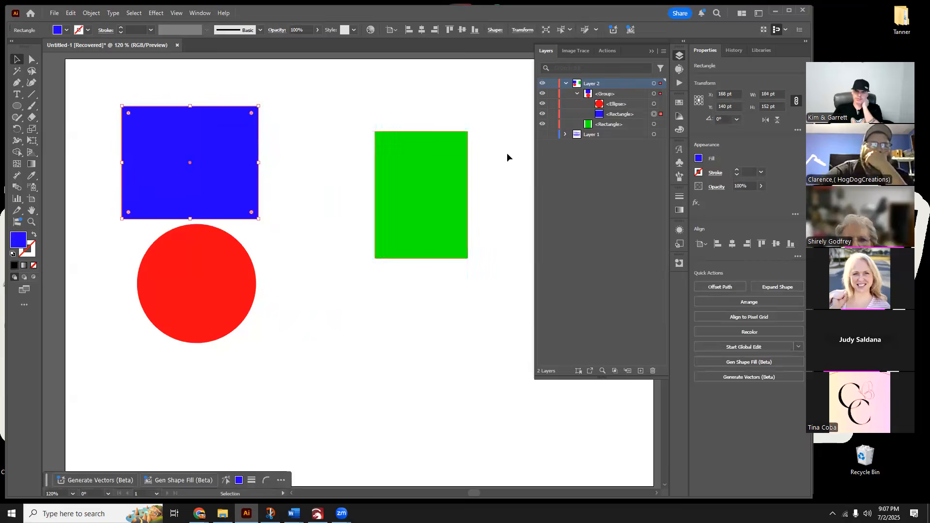
- Collapse the group's listing, and hide and reshow the group and the green rectangle one at a time
left_click(654, 94)
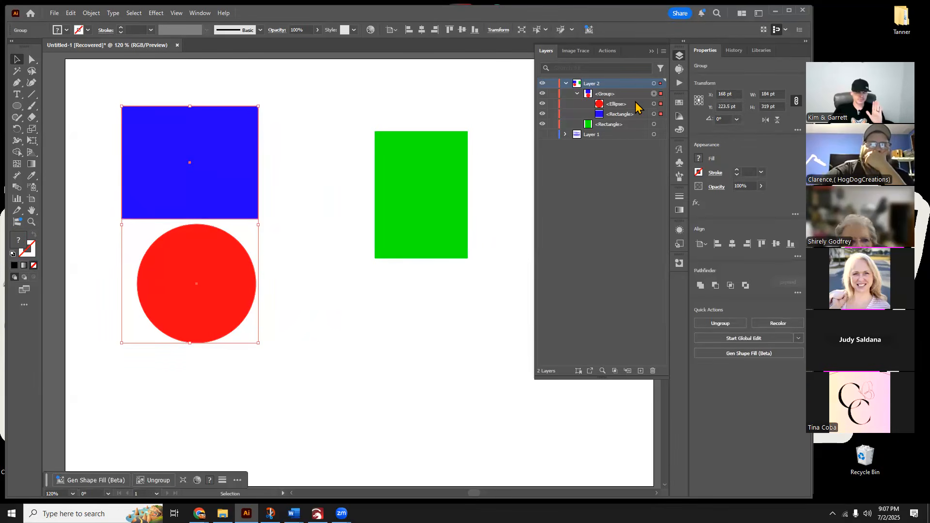
left_click(576, 94)
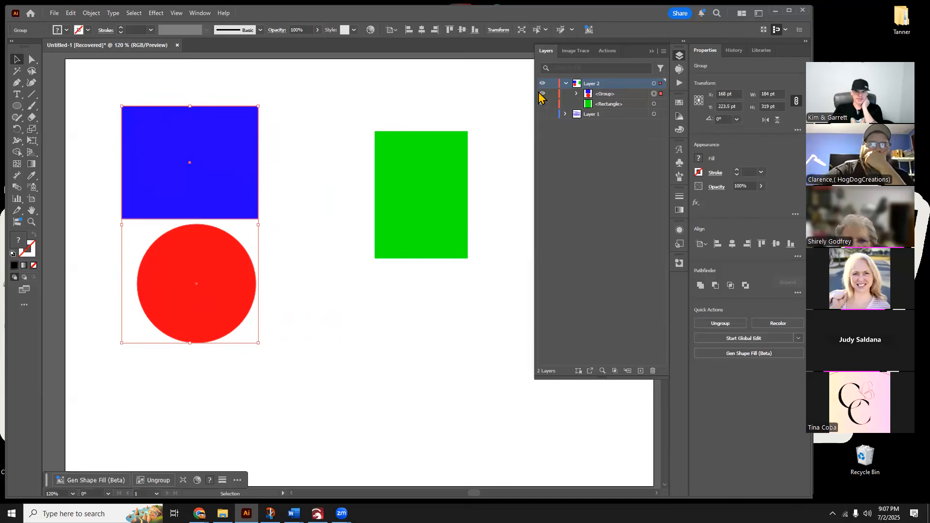
left_click(542, 94)
left_click(542, 94)
left_click(542, 104)
left_click(542, 104)
left_click(542, 94)
left_click(541, 94)
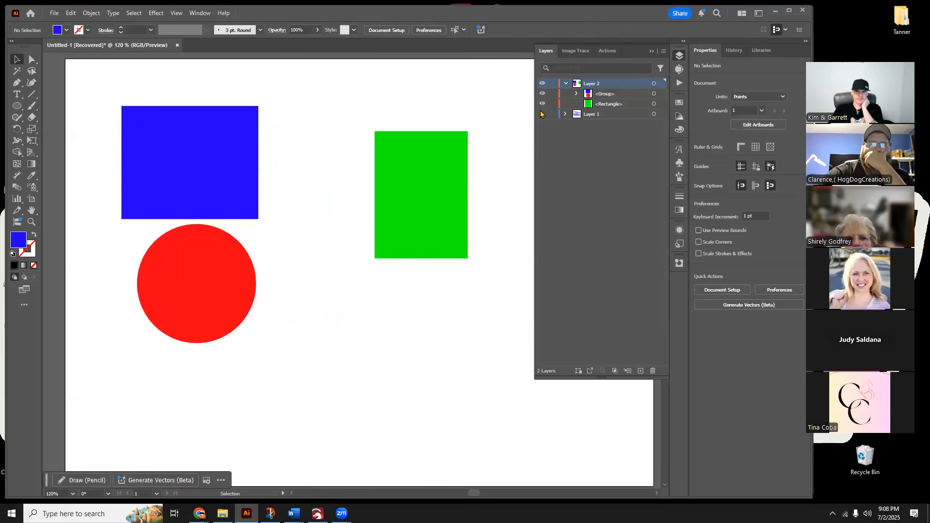
- Group the existing group with the green rectangle, and expand the nested groups in Layer 2 to examine their contents
left_click_drag(429, 341, 199, 159)
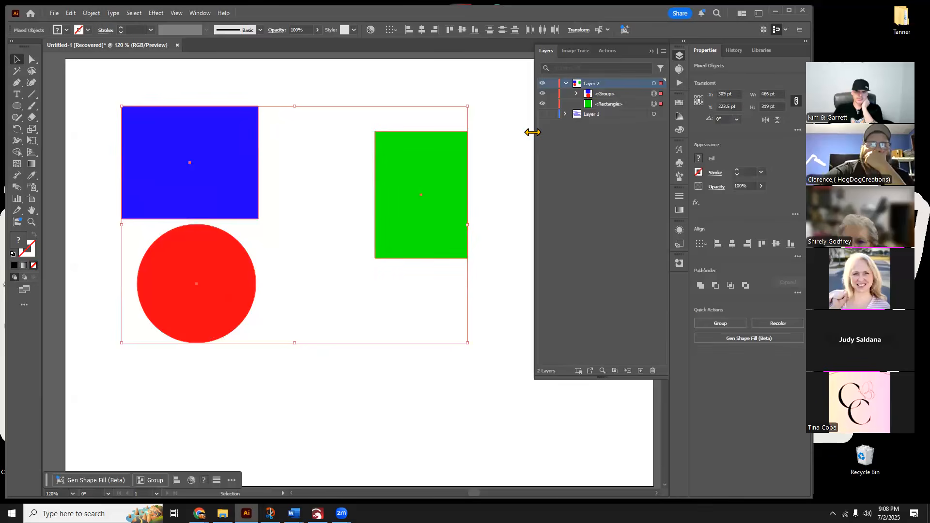
left_click(727, 324)
left_click(576, 94)
left_click(588, 103)
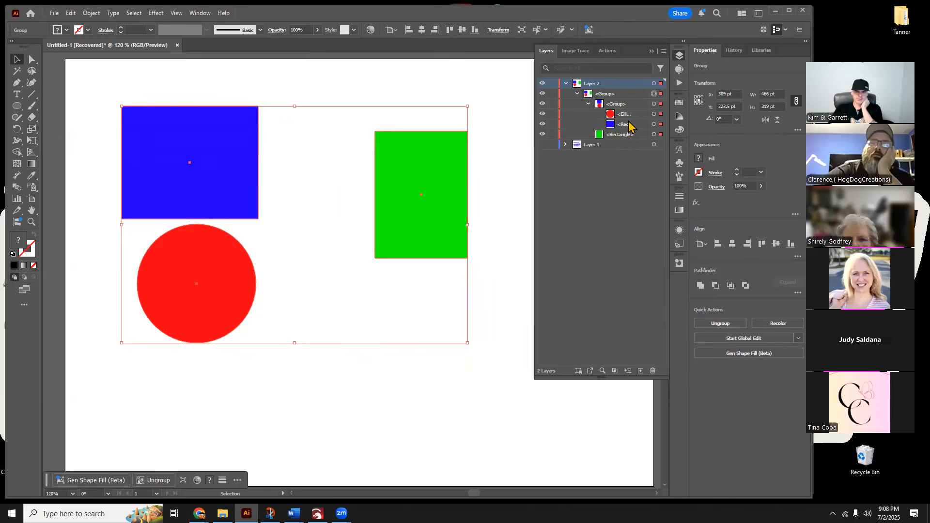
left_click(587, 103)
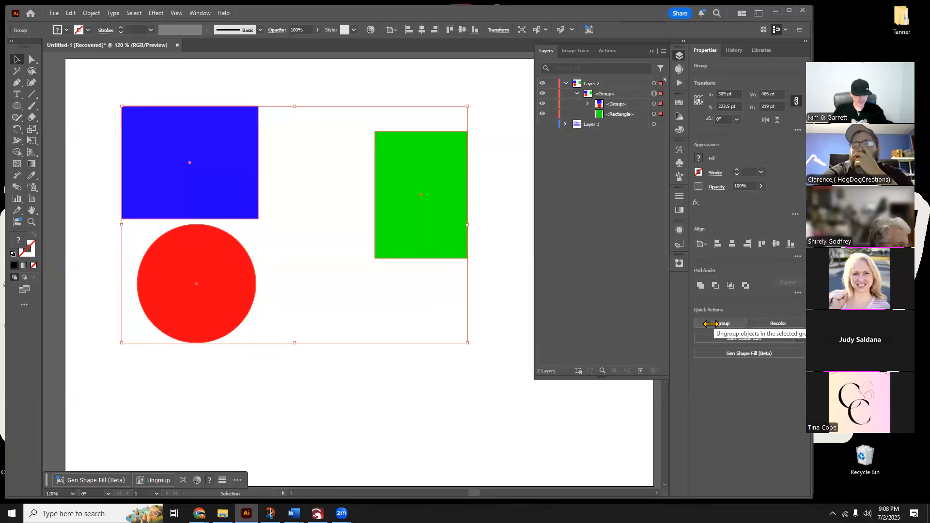
- Ungroup the outer group, and separately move the green rectangle down-left and the remaining group to about X 234, Y 201.5 pt
key("ctrl")
key("ctrl+shift+g")
left_click(429, 292)
left_click_drag(431, 235, 418, 252)
left_click_drag(221, 215, 270, 198)
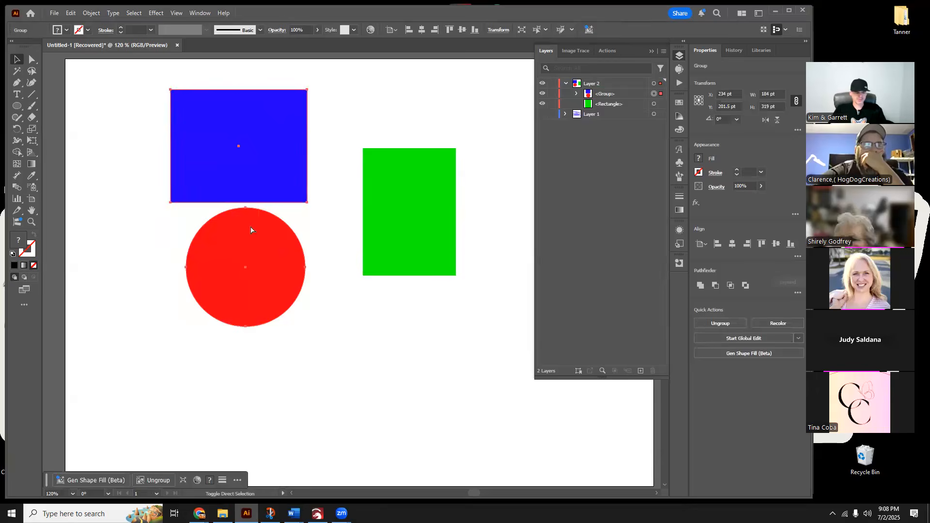
- Ungroup the blue rectangle and red circle, and move the circle on its own to about X 234, Y 316 pt
key("ctrl+shift+g")
key("ctrl+shift+a")
left_click_drag(295, 242, 272, 284)
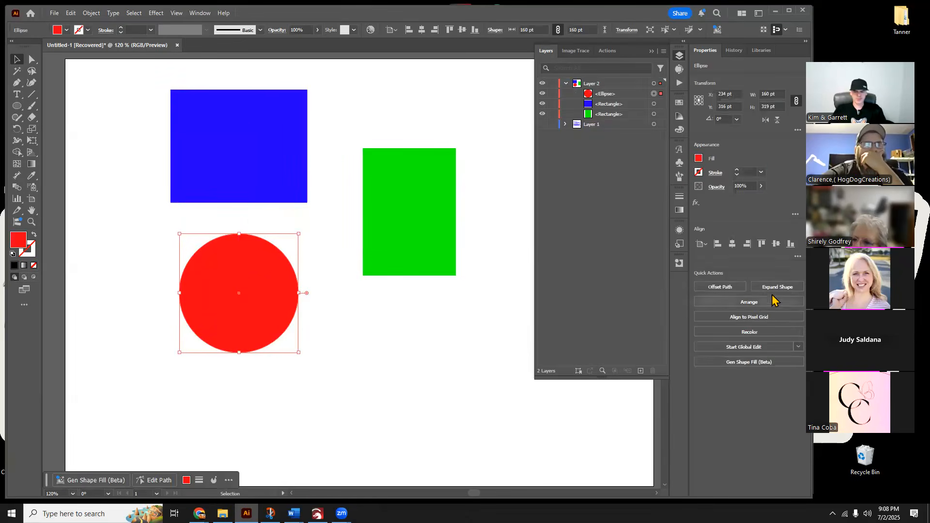
- Show Layer 1's text, hide and reshow Layer 2's shapes, and hide Layer 1 again
left_click_drag(372, 300, 182, 202)
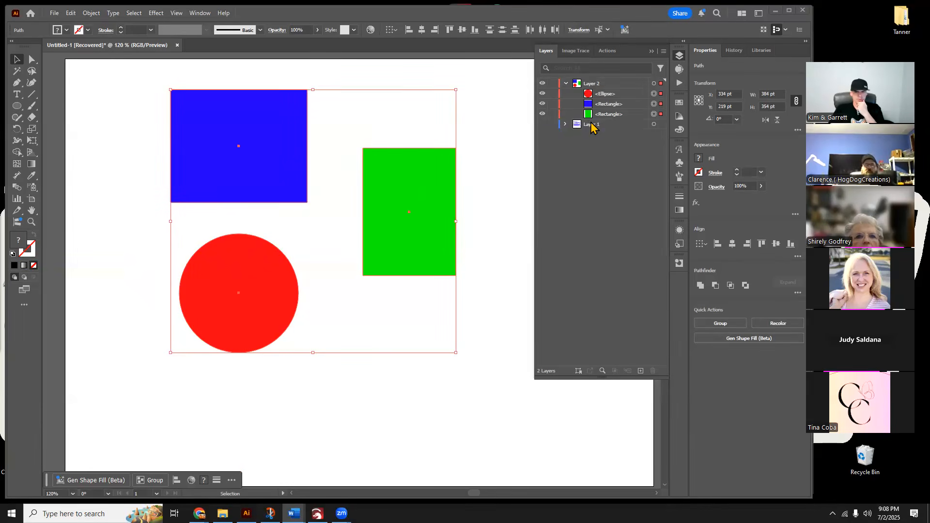
left_click(542, 124)
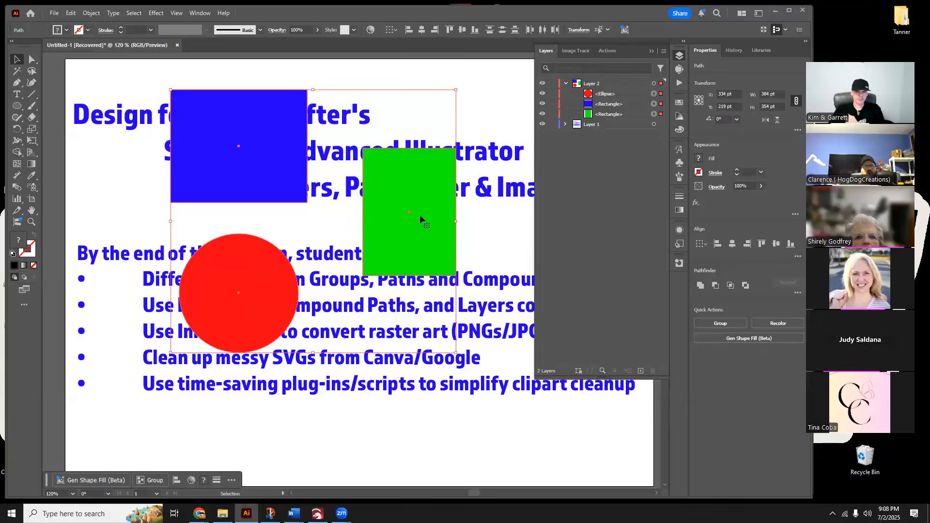
left_click(542, 83)
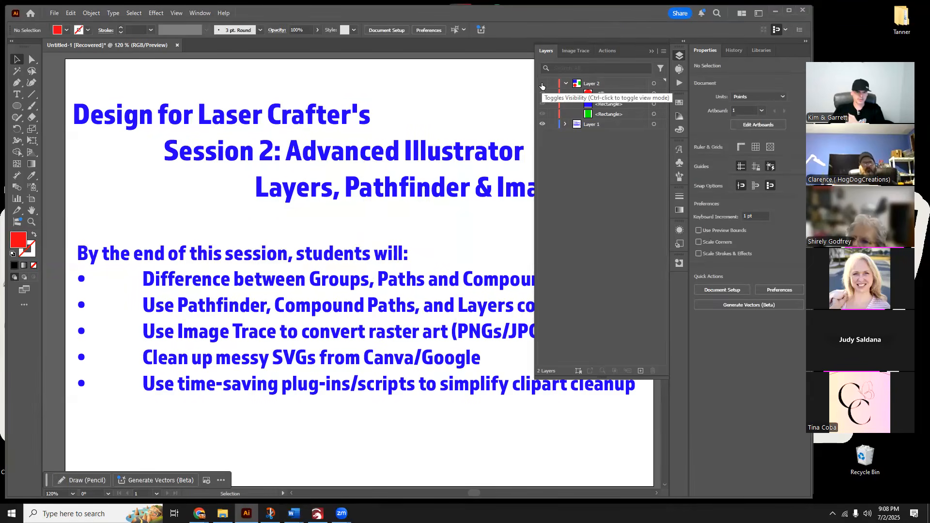
left_click(542, 84)
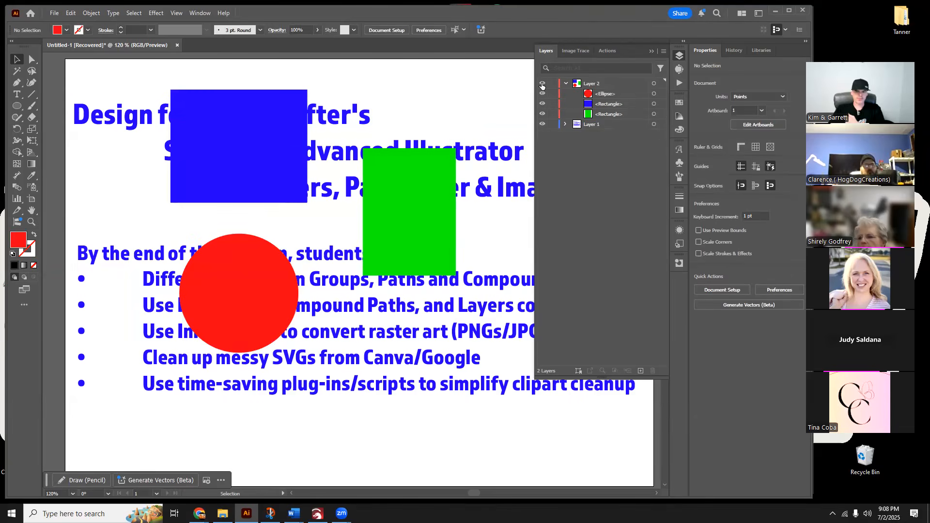
left_click(542, 124)
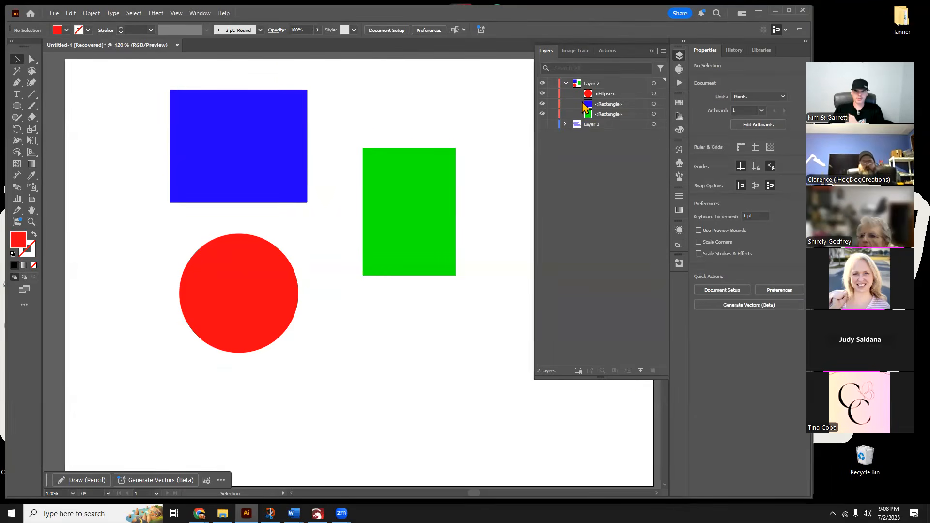
- Check the individual object entries in Layer 2 and move the red circle to about X 142, Y 296 pt
left_click(605, 95)
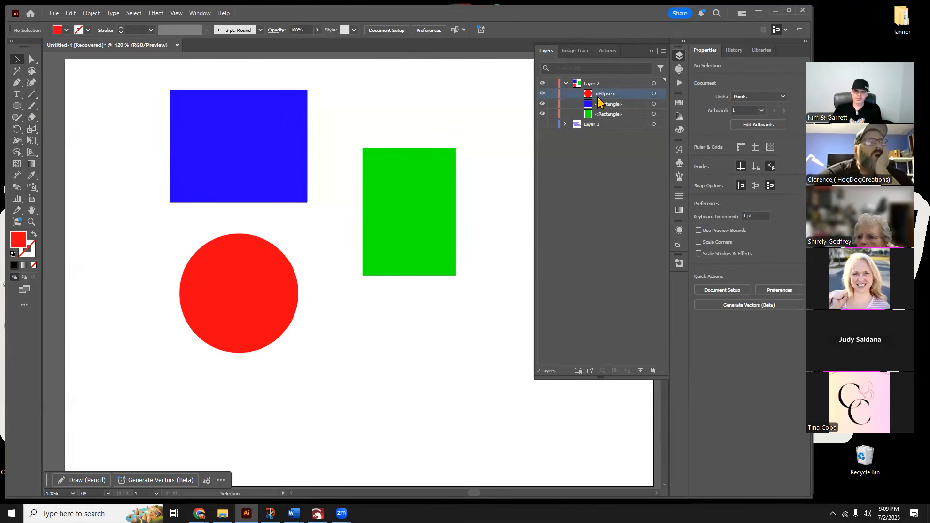
left_click(270, 141)
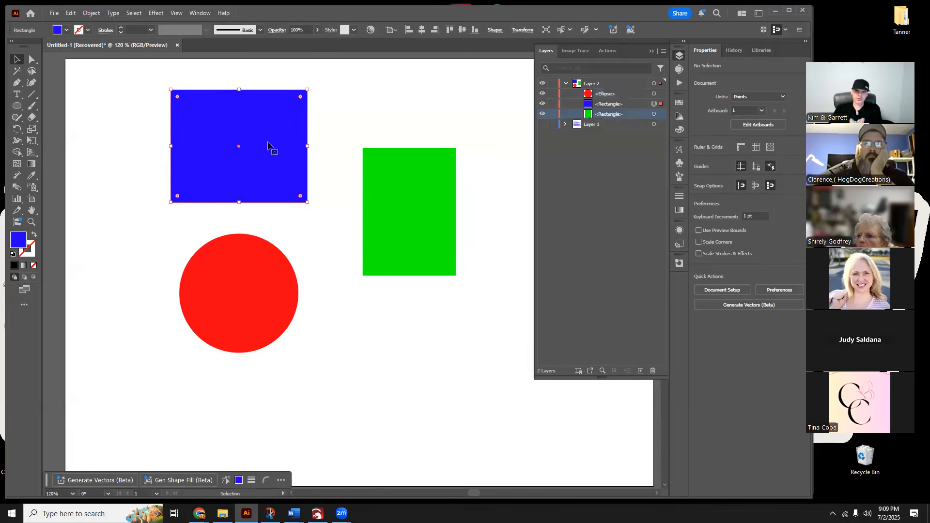
left_click_drag(237, 273, 169, 257)
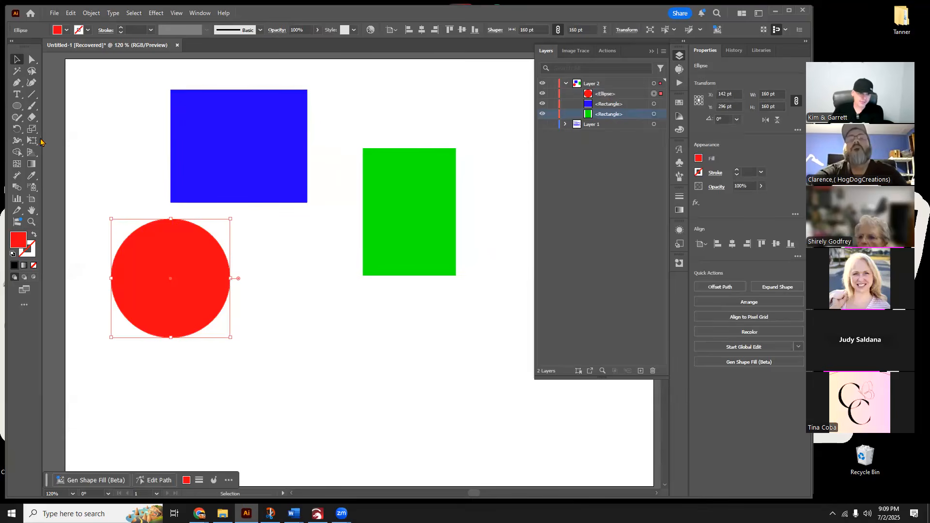
- Draw a red five-pointed star about 228 by 220 pt and move it below the blue rectangle, to about X 308, Y 333 pt
left_click(17, 106)
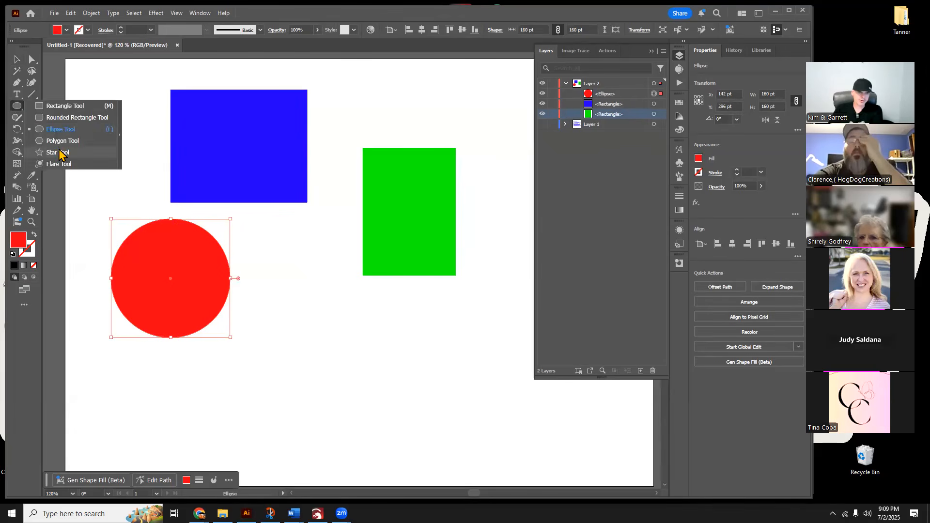
left_click(58, 152)
left_click_drag(262, 231, 306, 296)
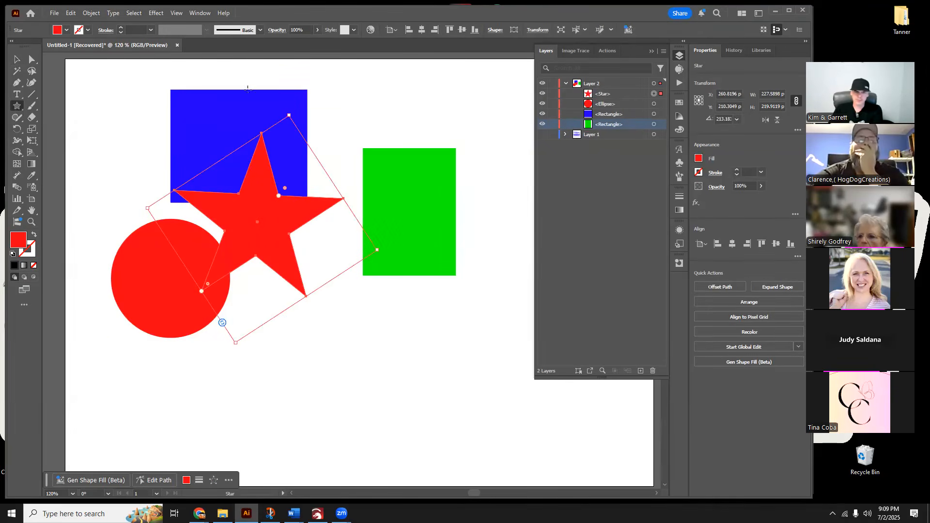
left_click(16, 59)
left_click_drag(243, 231, 280, 310)
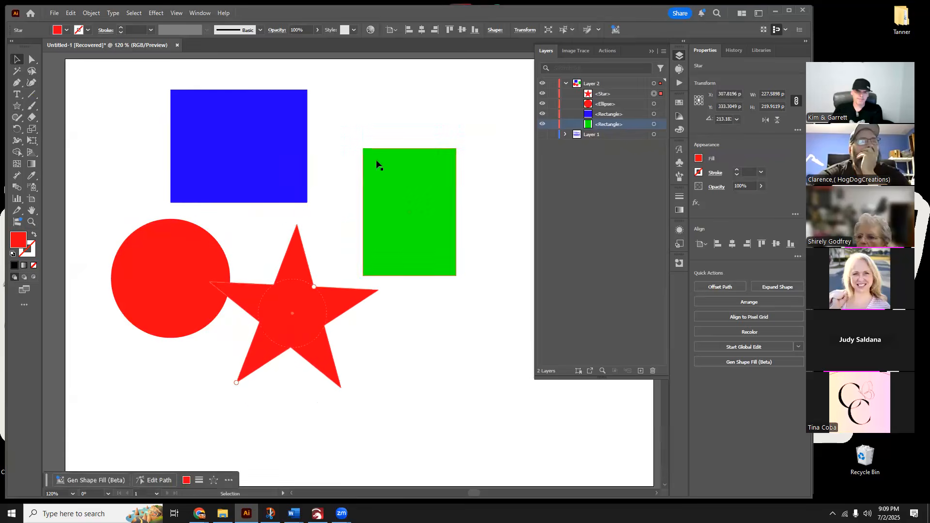
- Paint a solid irregular red blob below the green rectangle with the Blob Brush, and return to the Selection tool
left_click(32, 106)
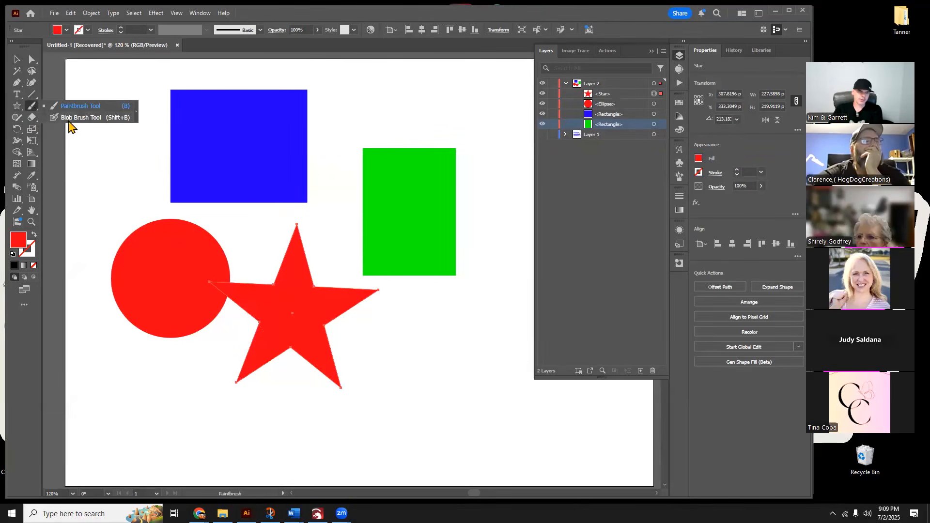
left_click(72, 118)
mouse_move(441, 345)
left_mouse_down()
mouse_move(420, 359)
mouse_move(425, 336)
mouse_move(464, 362)
mouse_move(416, 379)
mouse_move(434, 325)
mouse_move(442, 365)
mouse_move(440, 325)
mouse_move(442, 362)
mouse_move(408, 386)
mouse_move(462, 435)
mouse_move(435, 425)
mouse_move(453, 380)
mouse_move(396, 373)
left_mouse_up()
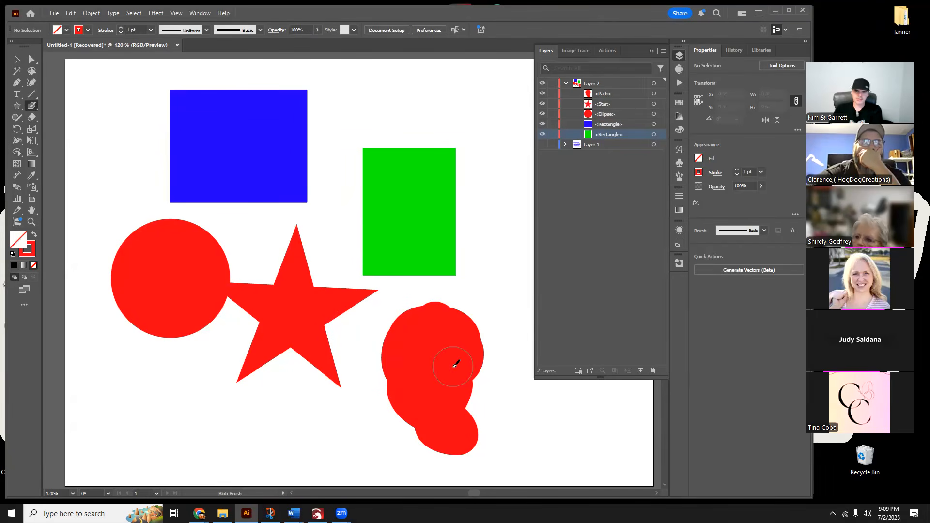
left_click(17, 59)
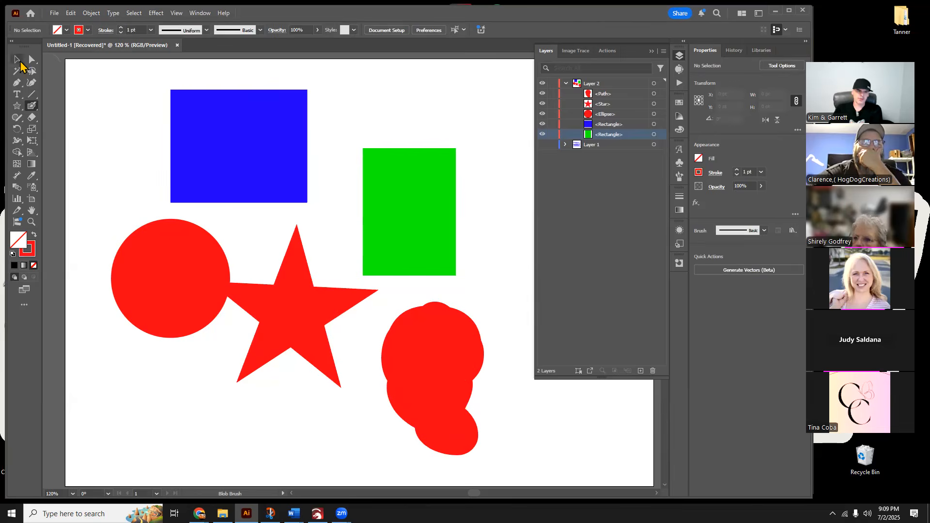
- Move the red circle slightly away from the star, to about X 123, Y 296 pt
left_click(402, 221)
left_click(202, 183)
left_click(207, 255)
left_click_drag(207, 254, 183, 270)
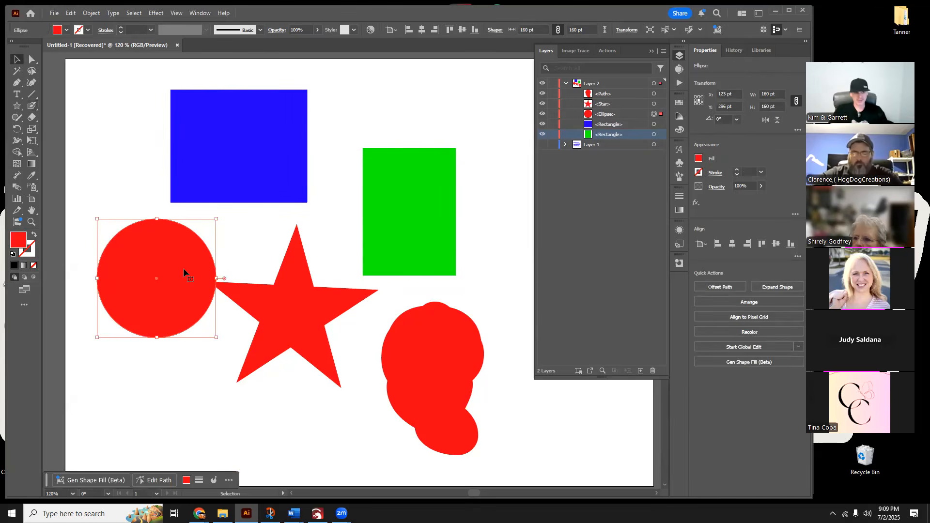
- Erase a round hole in the middle of the blue rectangle and select the resulting compound path to inspect it
left_click(32, 117)
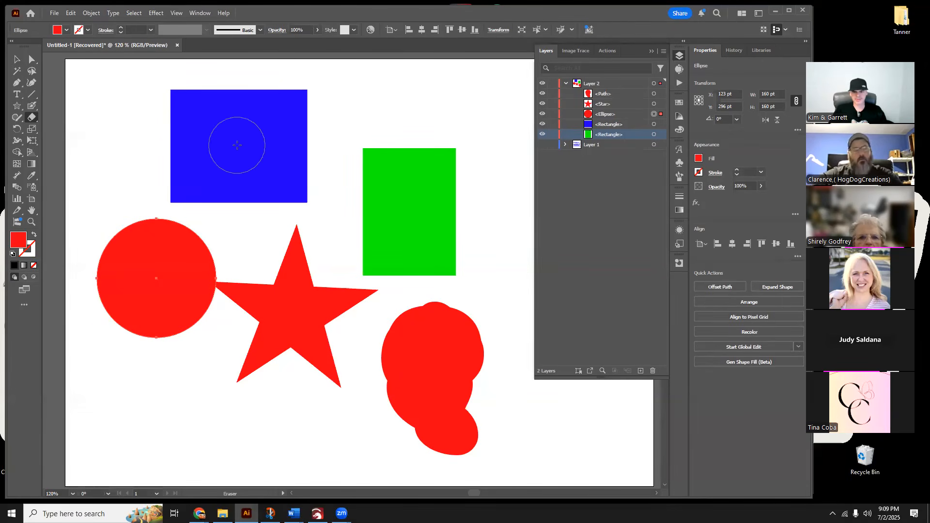
left_click(249, 151, "ctrl")
left_click(243, 144)
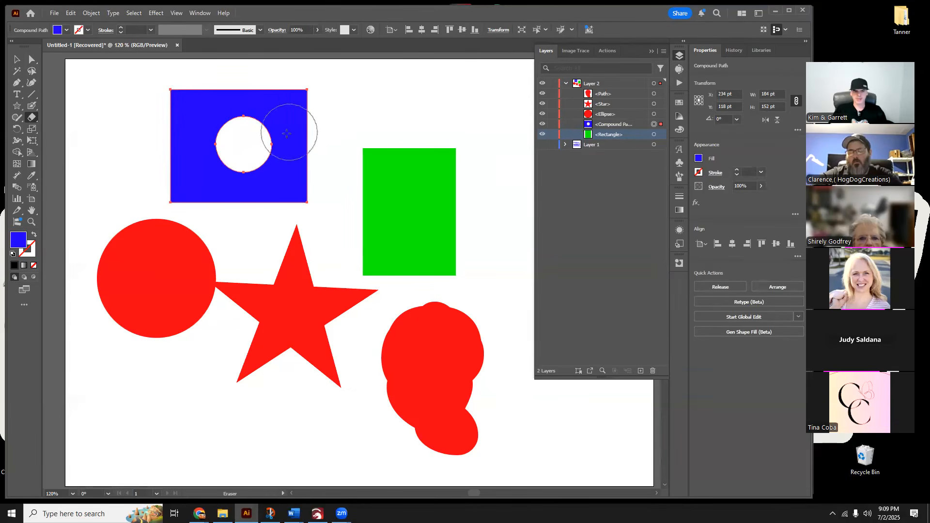
left_click(17, 60)
left_click(147, 154)
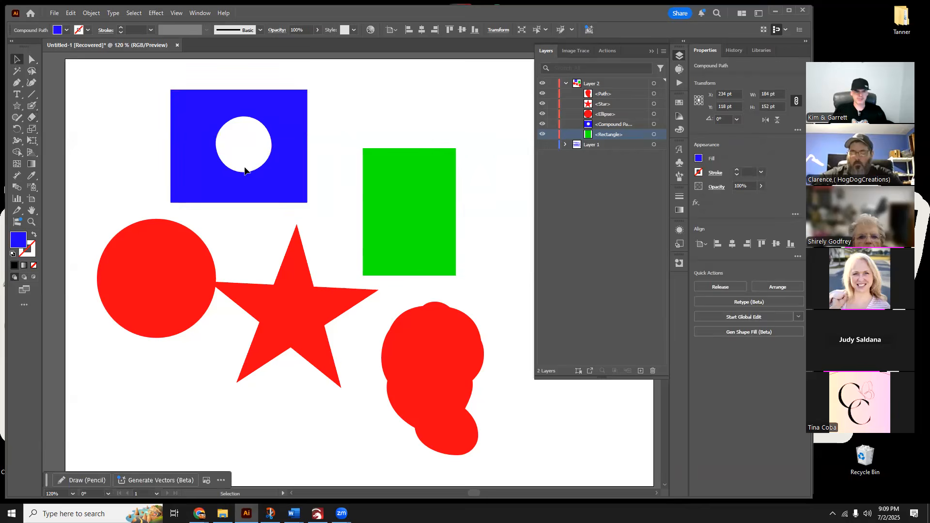
left_click(243, 114)
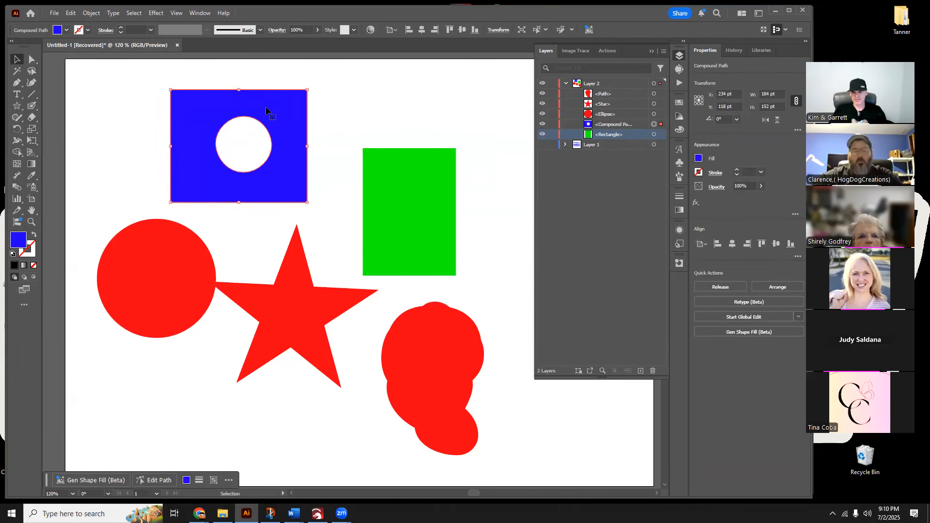
left_click(385, 147)
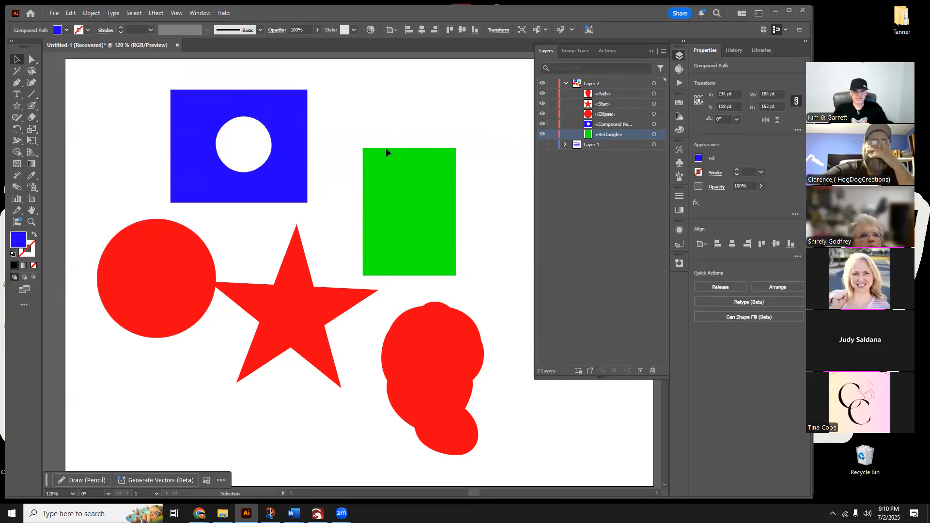
- Arrange the blue rectangle, green rectangle and red blob in a row across the artboard's upper part, with the star overlapping the green rectangle
left_click_drag(271, 162, 197, 162)
left_click_drag(420, 181, 303, 111)
left_click_drag(443, 347, 419, 121)
left_click_drag(292, 287, 308, 160)
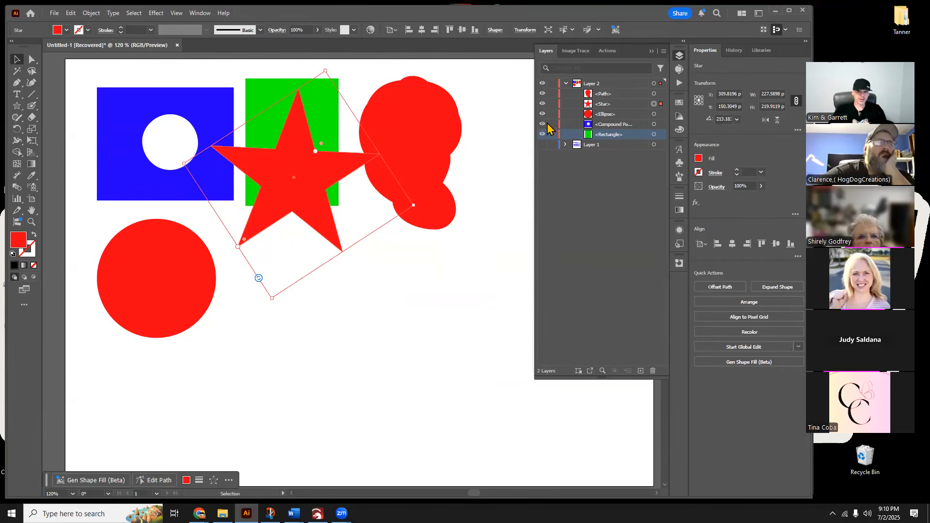
left_click_drag(295, 172, 285, 153)
- Place the green rectangle above the star in Layer 2's stacking order and move it to about X 293.5, Y 126.5 pt
left_click(323, 109)
left_click_drag(628, 138, 627, 102)
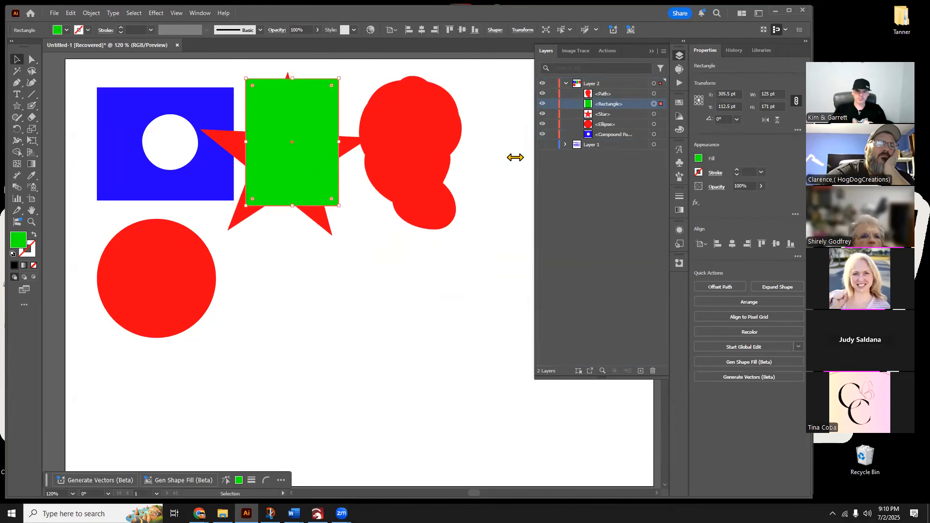
mouse_move(281, 152)
left_mouse_down()
mouse_move(270, 176)
mouse_move(271, 160)
left_mouse_up()
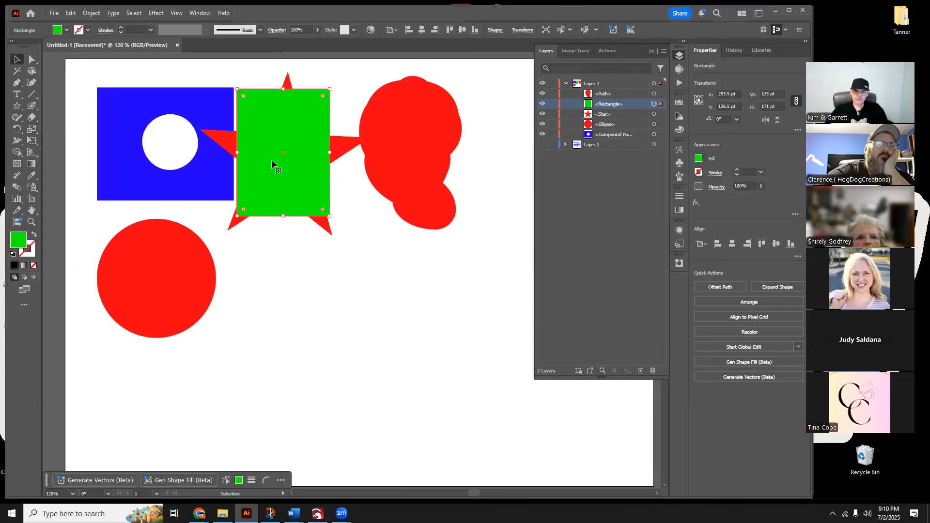
- Spread out the blue and green rectangles and move the star below the green one, to about X 334, Y 381 pt
left_click_drag(302, 153, 339, 240)
left_click_drag(206, 187, 186, 223)
left_click_drag(240, 245, 274, 206)
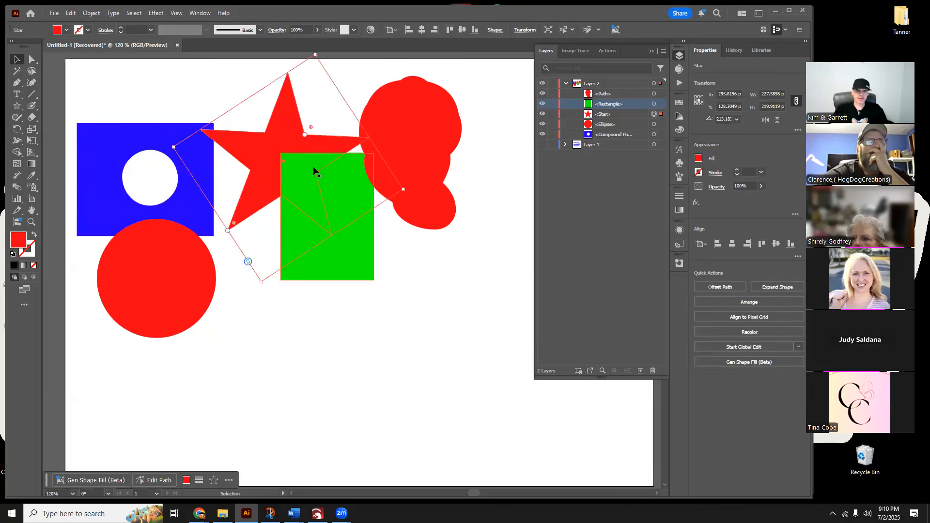
left_click(339, 110)
left_click_drag(299, 144, 336, 366)
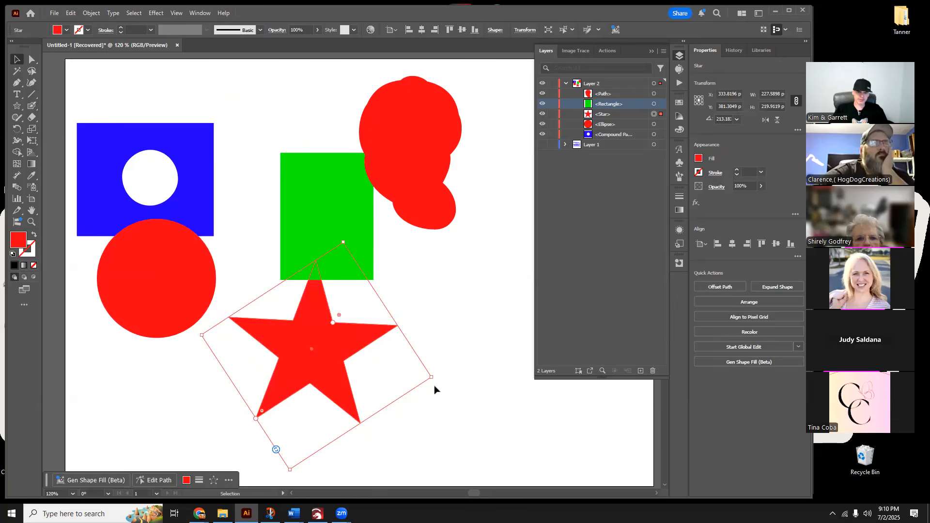
- Shrink the star to about 122 by 118 pt and position it partly behind the green rectangle's upper edge, at about X 299, Y 172 pt
left_click_drag(433, 378, 321, 357)
left_click_drag(328, 254, 343, 333)
left_click_drag(264, 353, 290, 196)
left_click_drag(363, 353, 302, 309)
left_click(278, 184)
left_click_drag(248, 237, 285, 251)
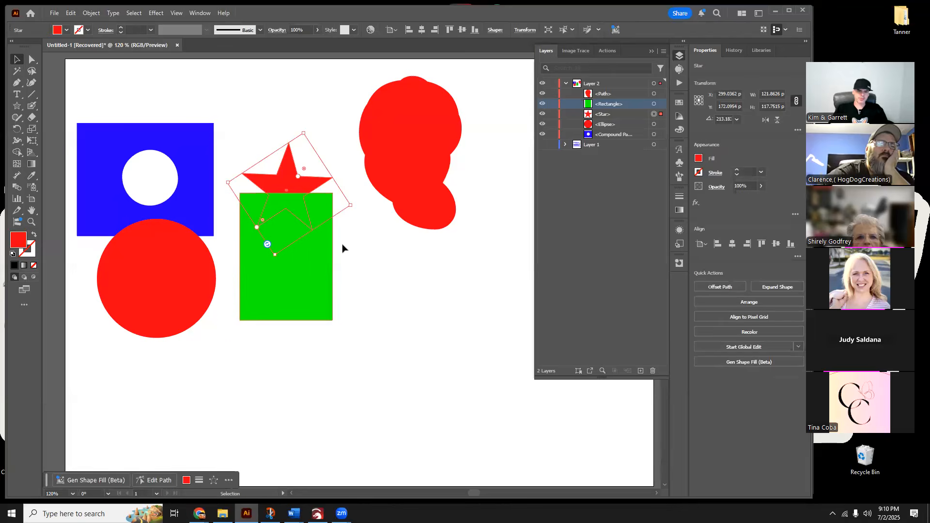
- Select the star and green rectangle together and display the full set of Pathfinder shape modes and pathfinders
left_click(305, 270, "shift")
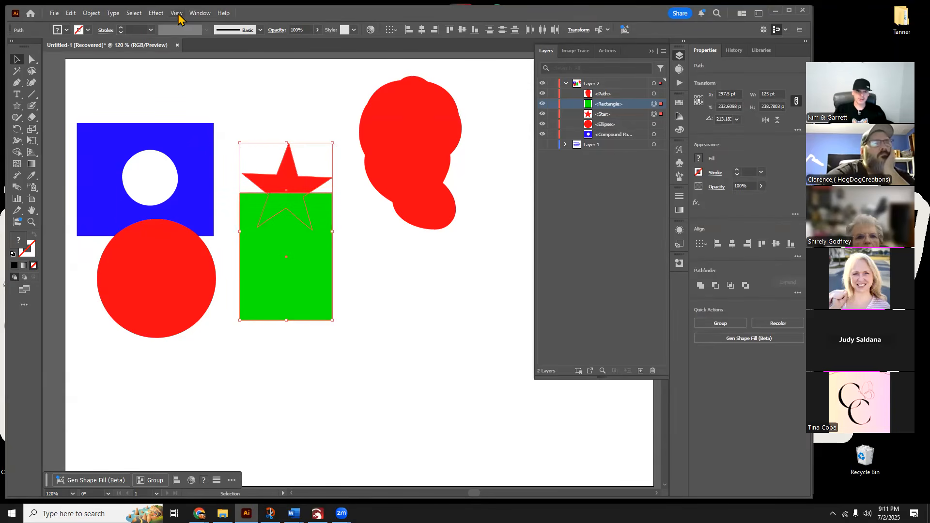
left_click(199, 14)
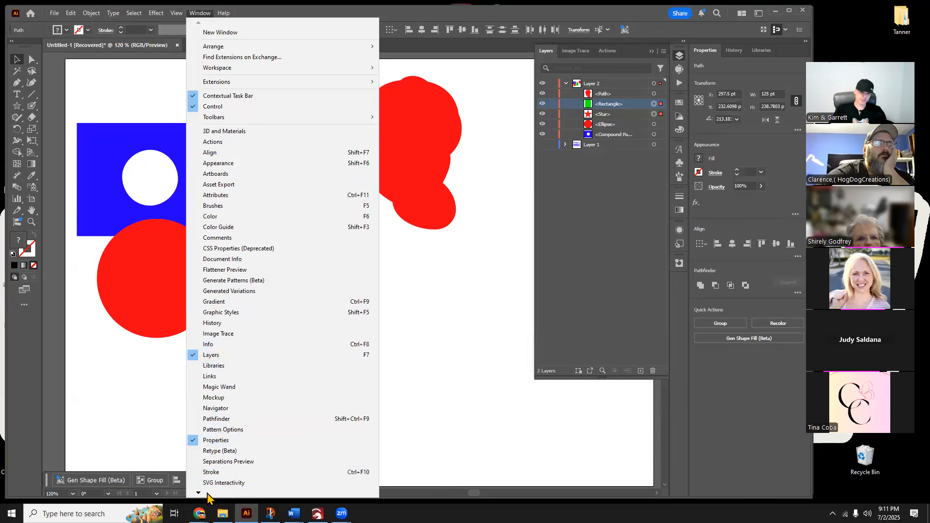
mouse_move(203, 492)
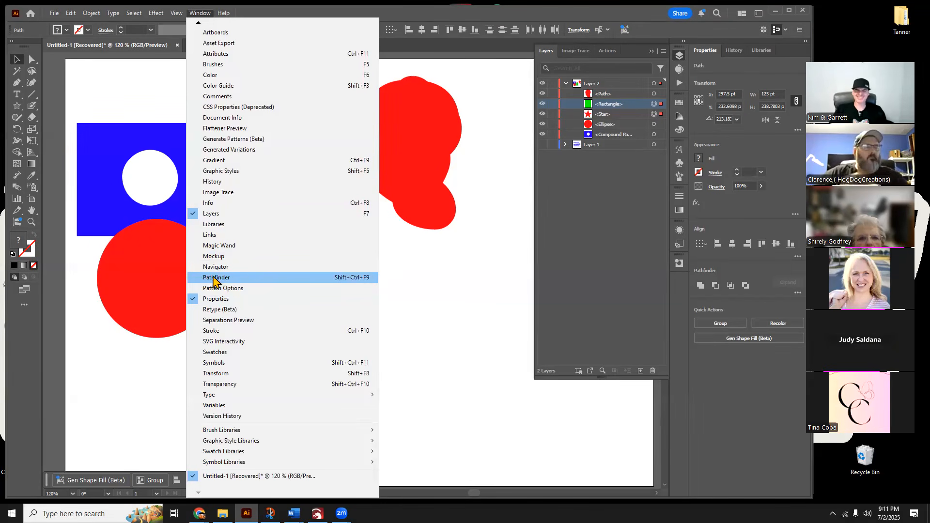
left_click(602, 264)
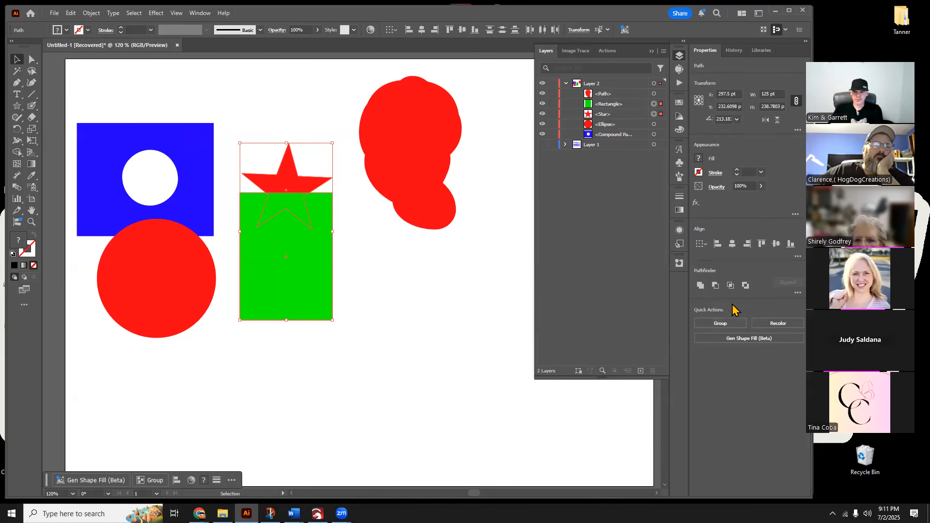
left_click(797, 293)
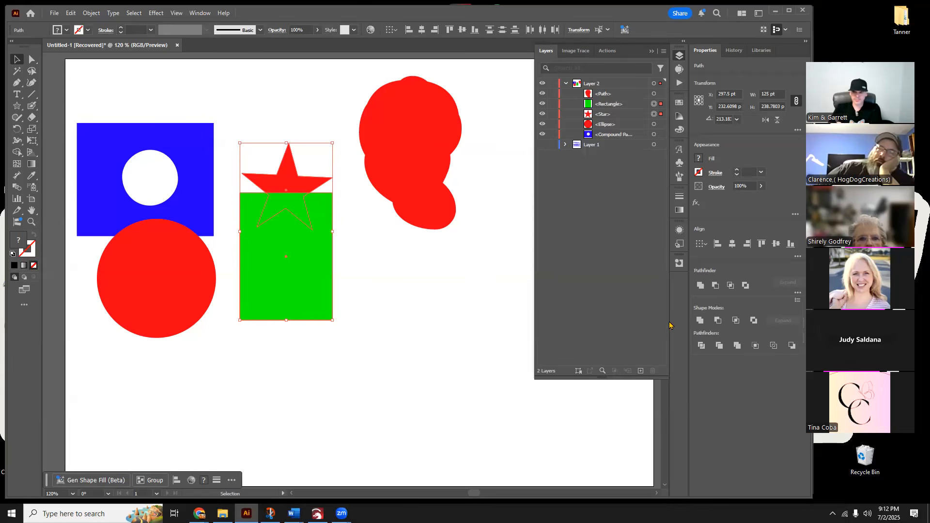
- Unite the star and green rectangle with Pathfinder, undo the merge and clear the selection
left_click(699, 320)
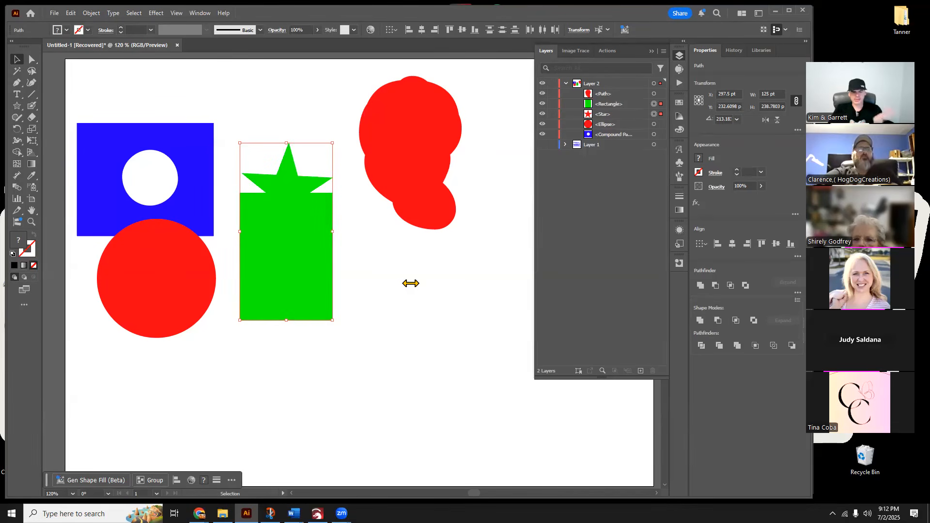
left_click(383, 278)
key("ctrl+z")
key("ctrl+z")
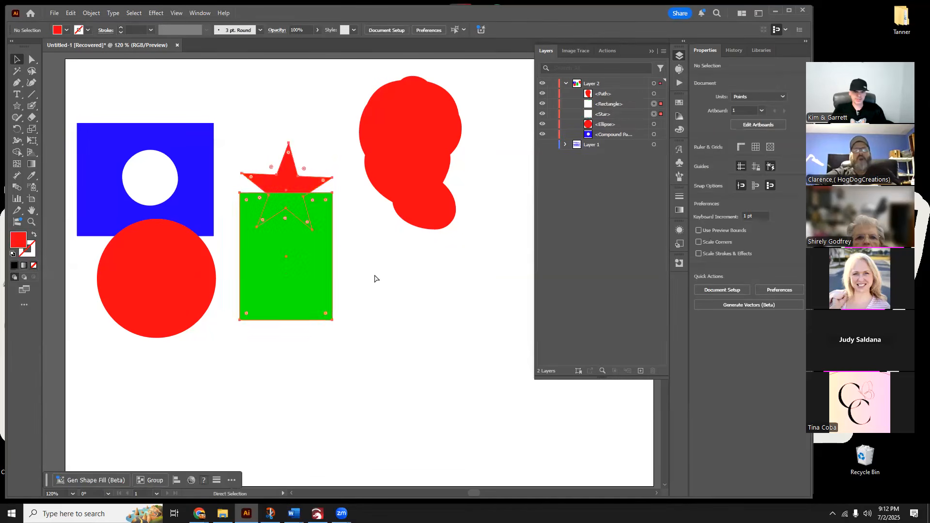
left_click(374, 267)
- Give the star a 7 pt blue stroke and deselect it
left_click(280, 184)
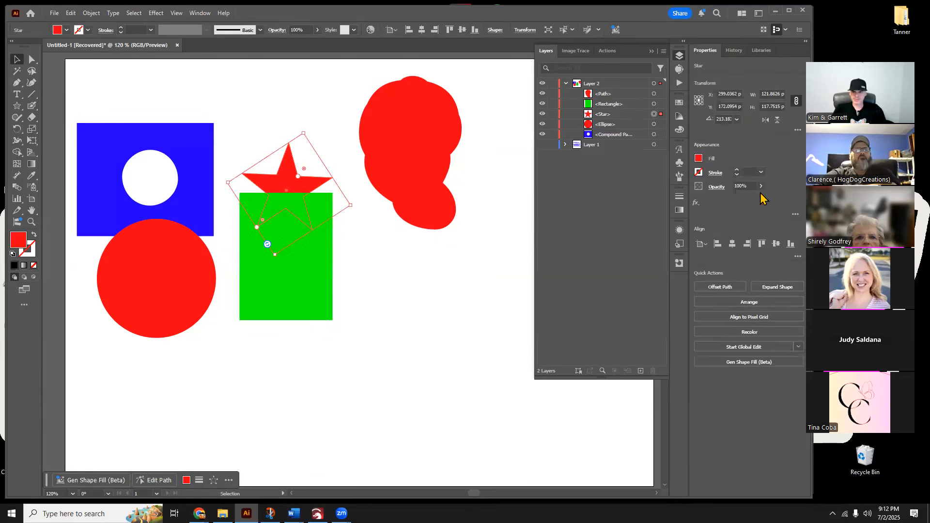
left_click(761, 172)
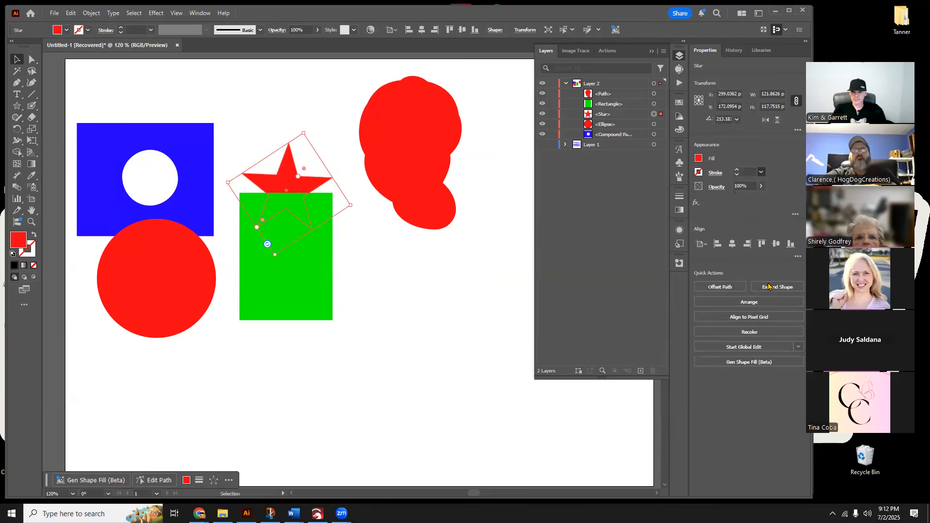
left_click(777, 283)
left_click(698, 177)
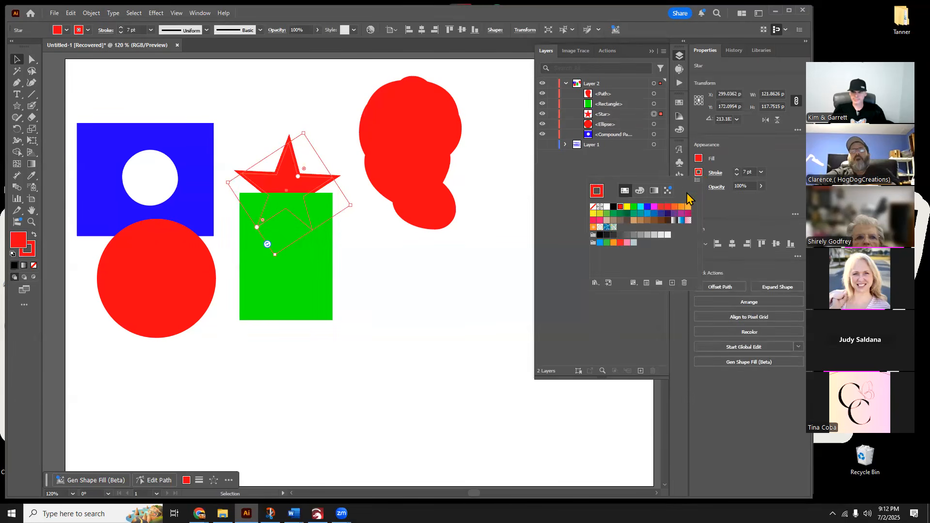
left_click(651, 209)
left_click(389, 267)
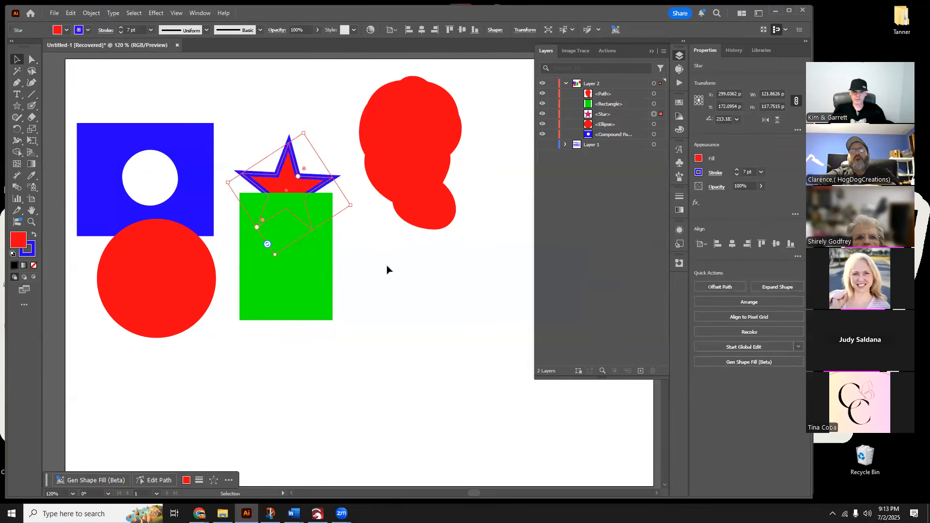
left_click(390, 269)
- Unite the star, green rectangle and overlapping red circle with Pathfinder, and undo the merge
left_click_drag(163, 281, 341, 256)
left_click_drag(330, 371, 267, 150)
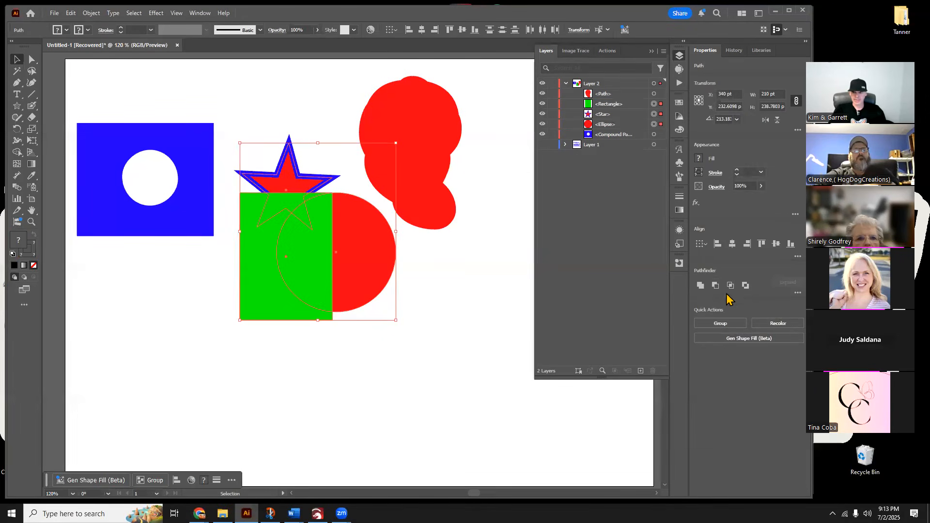
left_click(700, 286)
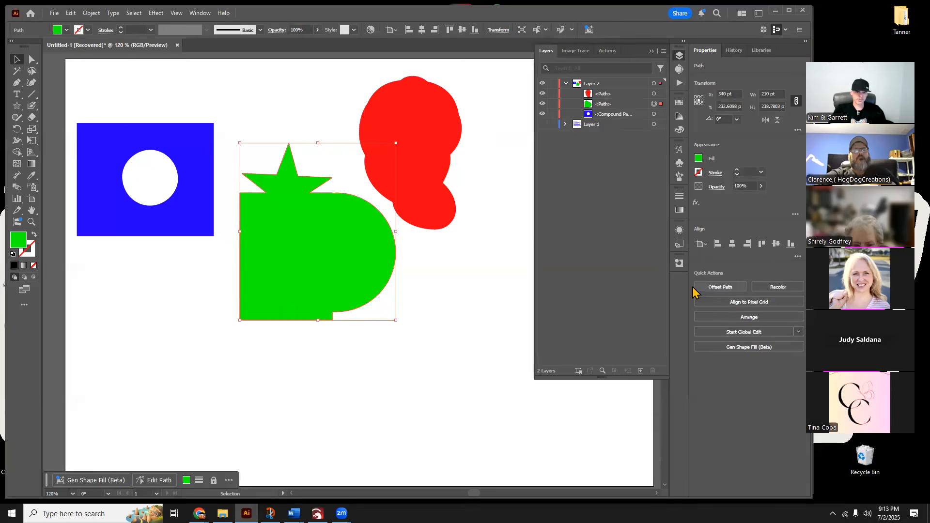
key("ctrl+z")
left_click(407, 283)
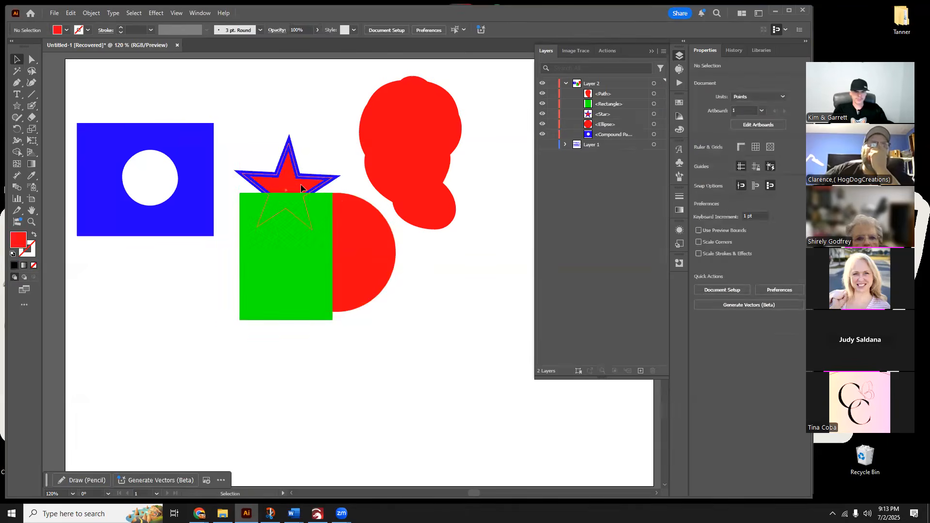
- Move the star clear above the green rectangle and overlap the red circle with the rectangle's right side
left_click_drag(300, 186, 299, 135)
left_click_drag(286, 294, 259, 323)
left_click_drag(372, 272, 462, 336)
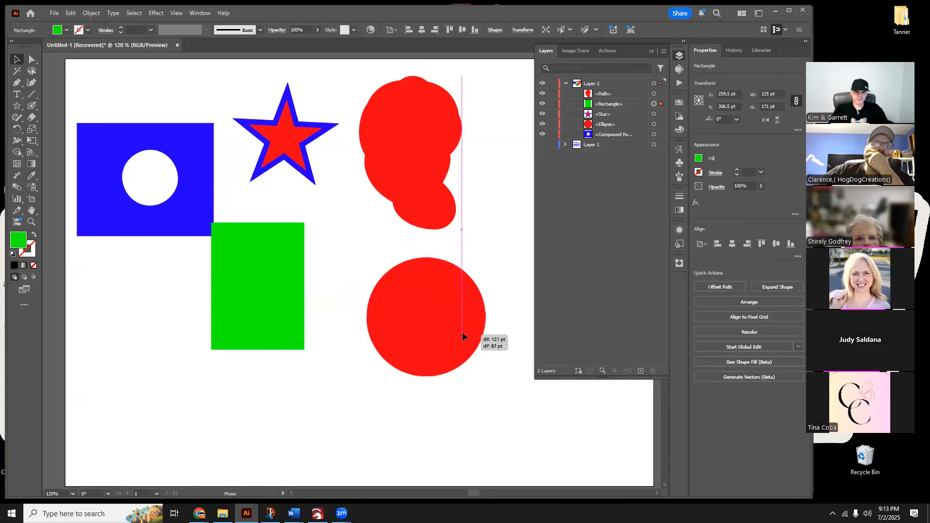
left_click_drag(279, 293, 333, 316)
left_click_drag(441, 338, 411, 310)
left_click_drag(310, 337, 291, 299)
left_click_drag(399, 291, 358, 274)
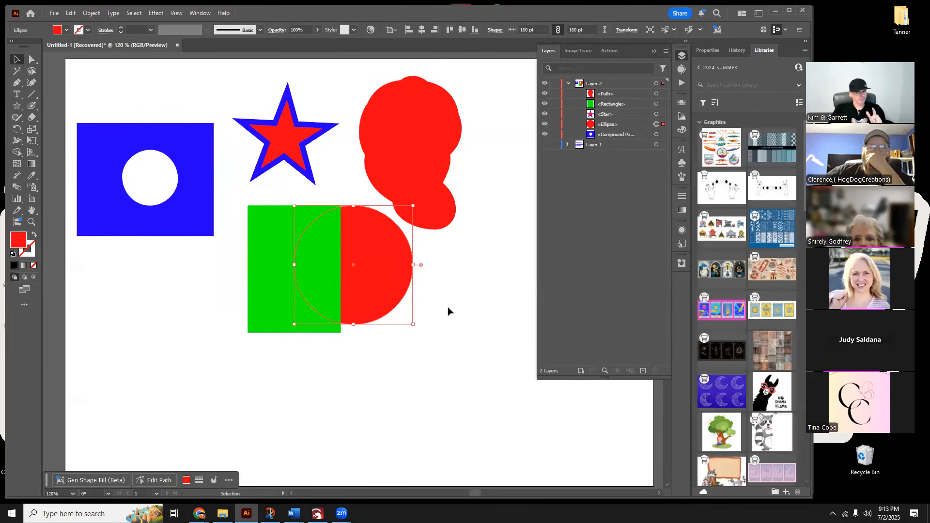
- Subtract the green rectangle from the red circle with Minus Front, and undo the subtraction
left_click_drag(394, 359, 302, 269)
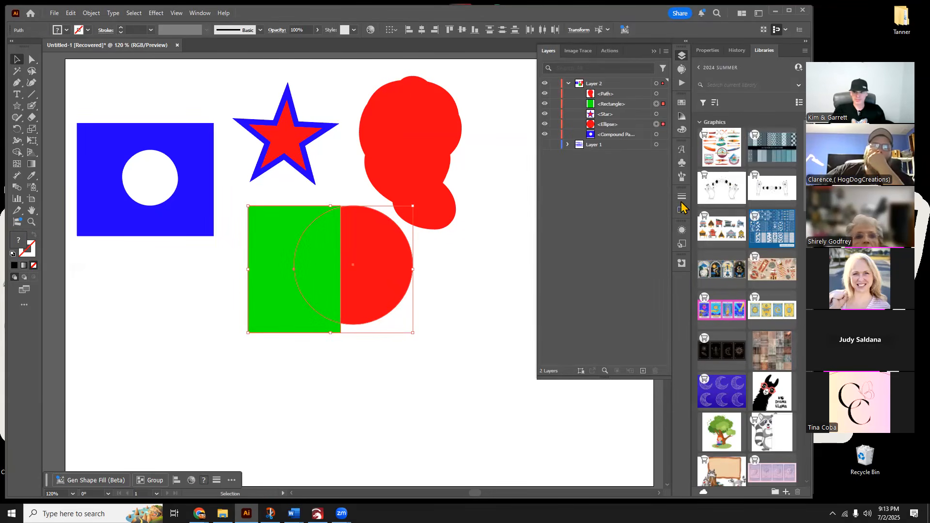
left_click(710, 51)
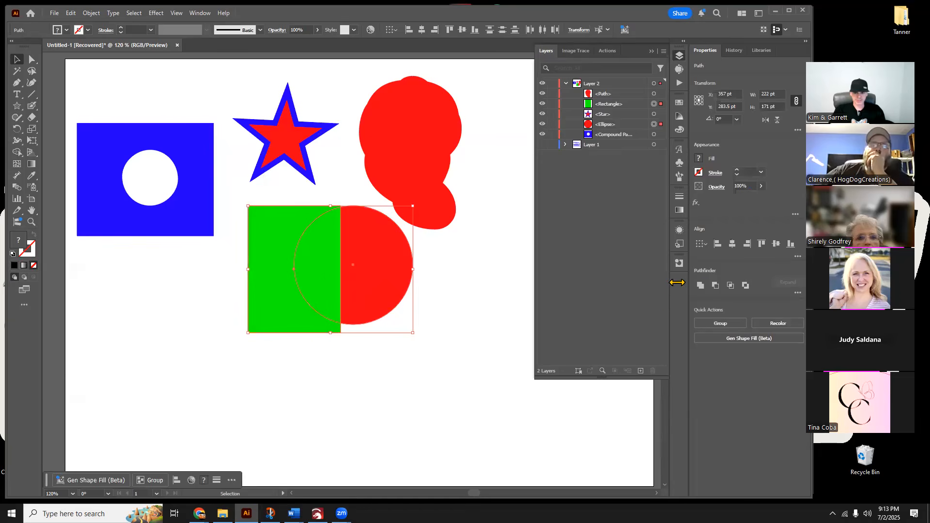
left_click(715, 285)
left_click(446, 260)
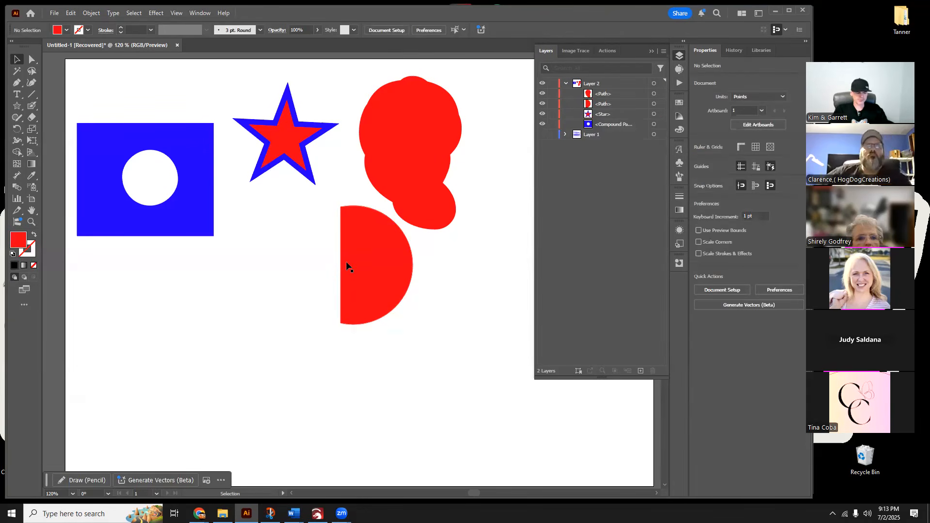
key("ctrl+z")
- Move the star over the green rectangle's upper edge and stack it above the rectangle in Layer 2
left_click_drag(282, 173, 296, 315)
left_click_drag(292, 245, 292, 245)
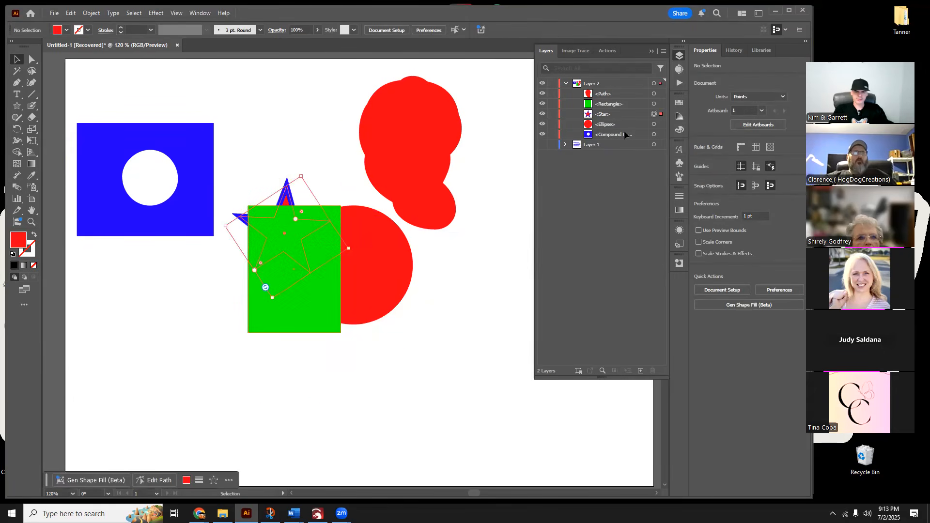
left_click_drag(623, 116, 619, 103)
- Move the green rectangle to about X 283.5, Y 315.5 pt and cut the star's shape out of it with Minus Front
left_click_drag(304, 297, 286, 319)
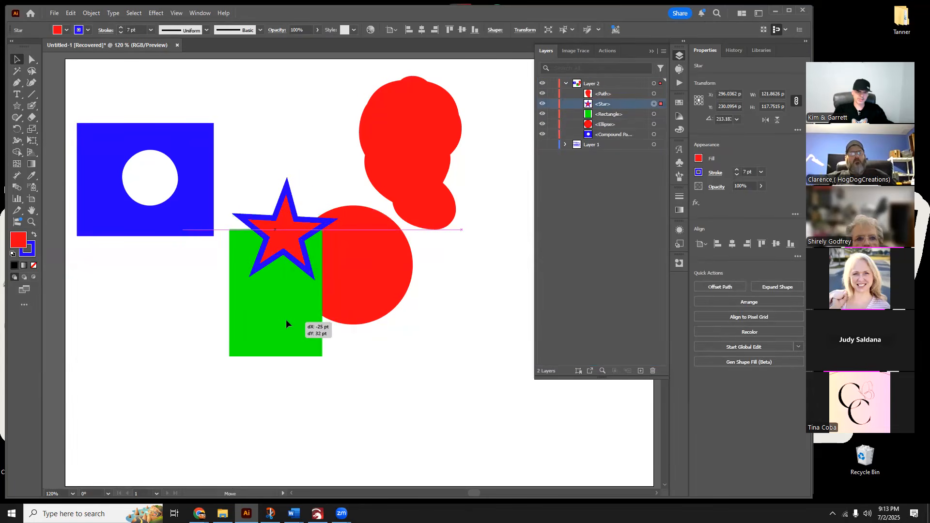
left_click(286, 228, "shift")
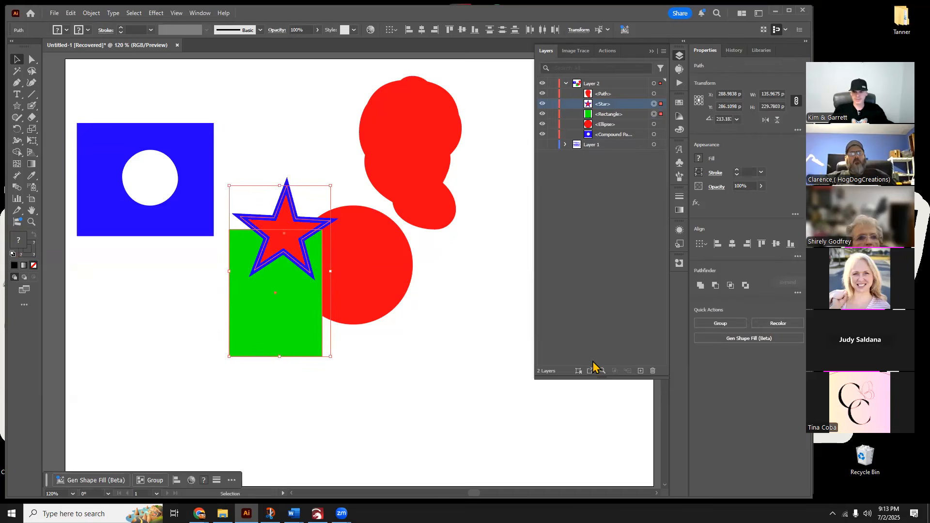
left_click(715, 286)
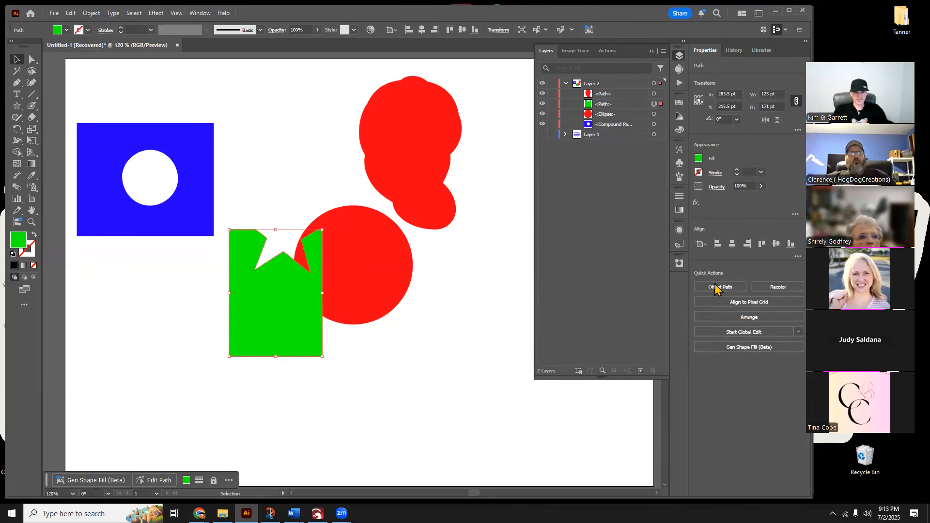
- Undo the star cut-out, reapply Minus Front to the star and green rectangle, and undo it again
key("ctrl+z")
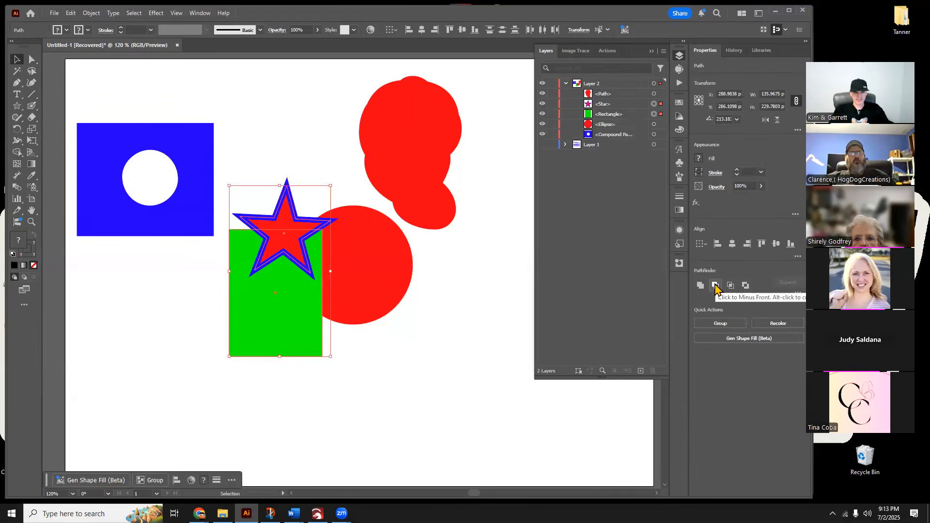
left_click(715, 285)
scroll(272, 267, "up", 4)
key("ctrl")
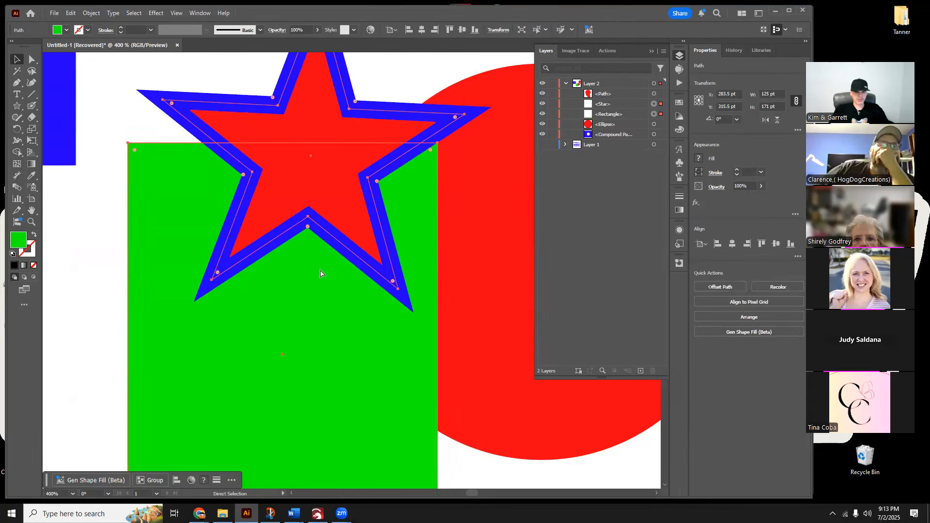
key("ctrl+z")
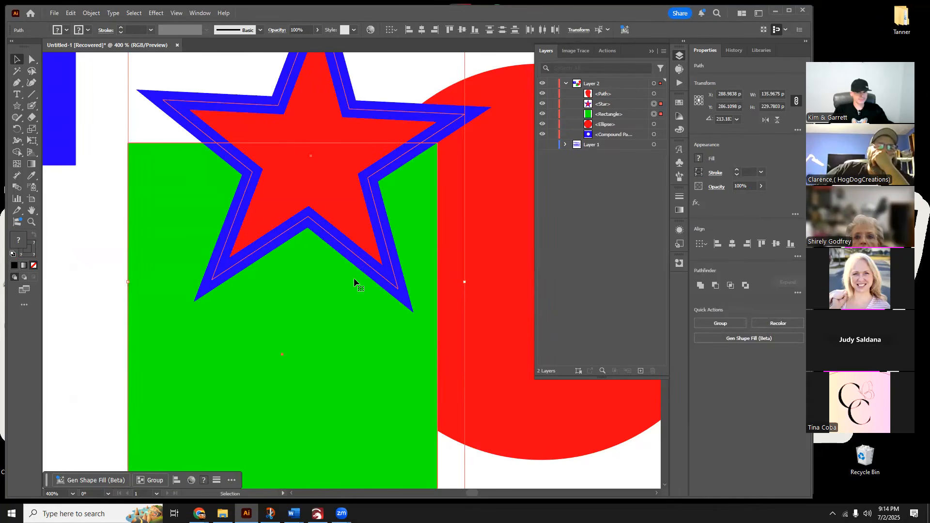
scroll(353, 279, "down", 5)
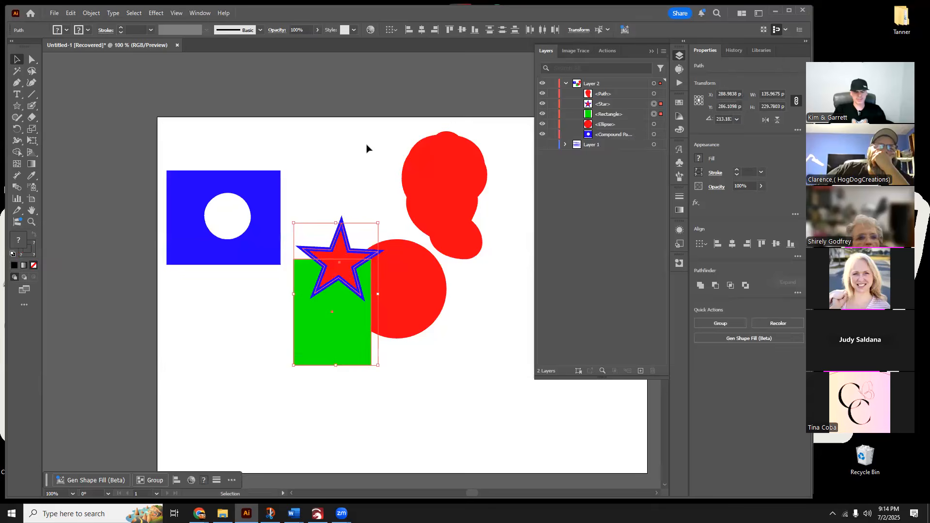
- Move the star to about X 283, Y 211 pt, overlapping the green rectangle's upper edge
left_click(349, 207)
left_click_drag(343, 239, 323, 202)
left_click_drag(345, 255, 345, 266)
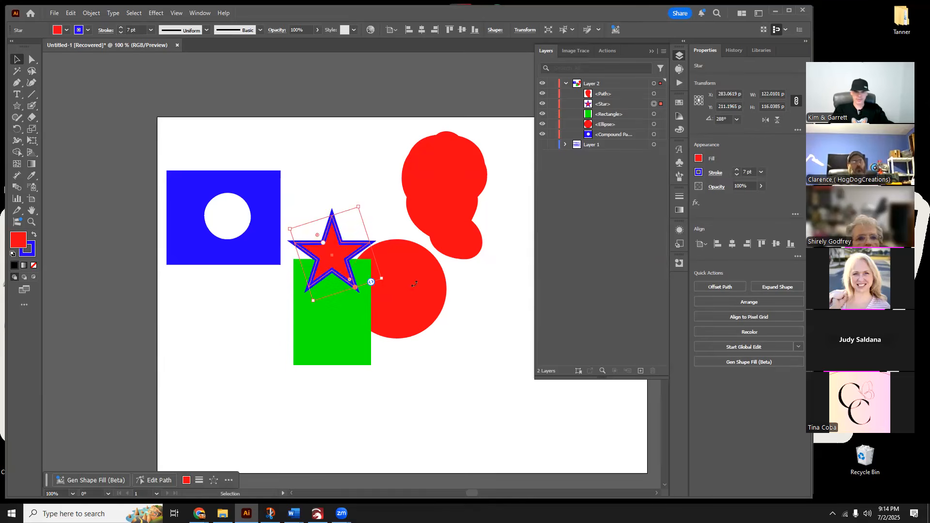
- Move the red circle to X 396, Y 325 pt and stack it above the green rectangle in Layer 2
left_click(426, 285)
left_click_drag(396, 287, 401, 316)
left_click_drag(604, 124, 610, 118)
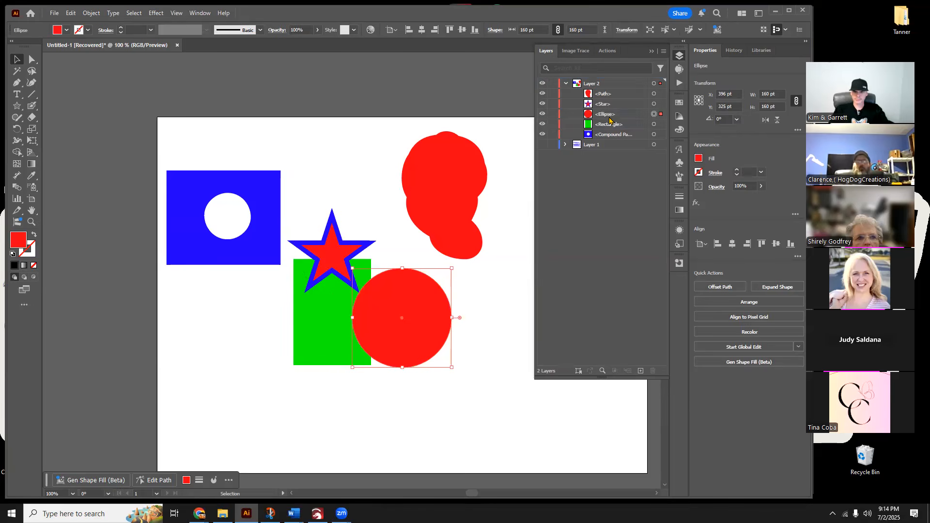
- Apply Minus Front to the star, red circle and green rectangle together, and undo the subtraction
left_click_drag(420, 395, 295, 280)
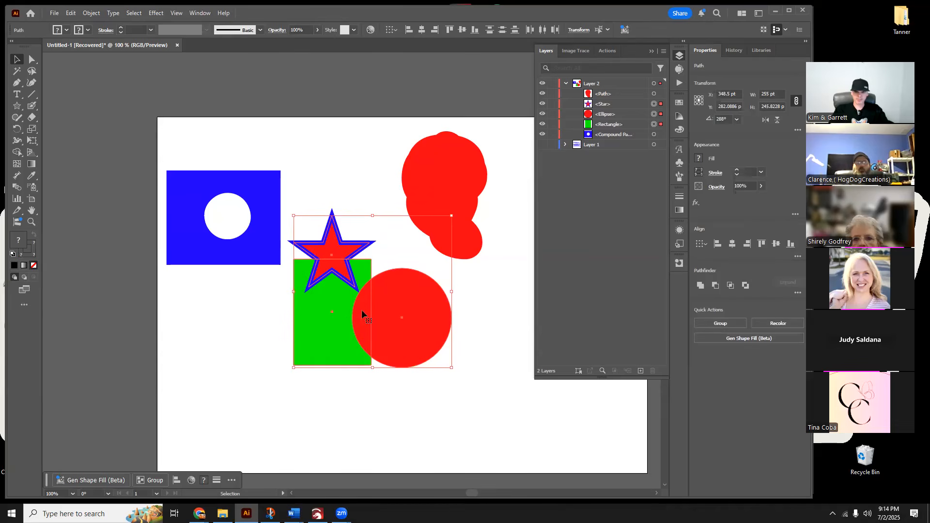
left_click(714, 286)
left_click(421, 306)
key("ctrl+z")
key("ctrl+z")
left_click(481, 308)
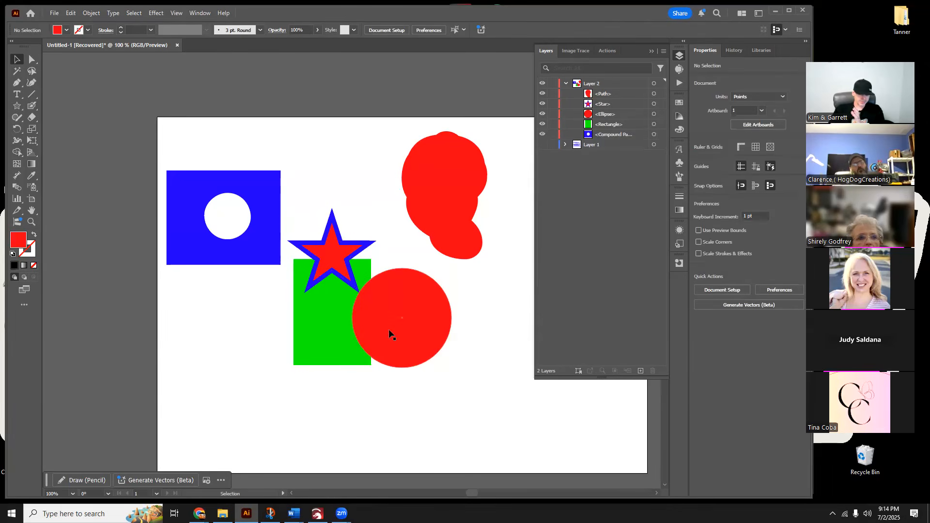
- Separate the shapes by moving the green rectangle to X 146.5, Y 345.5 pt and the red circle to X 404, Y 351 pt
left_click(317, 329)
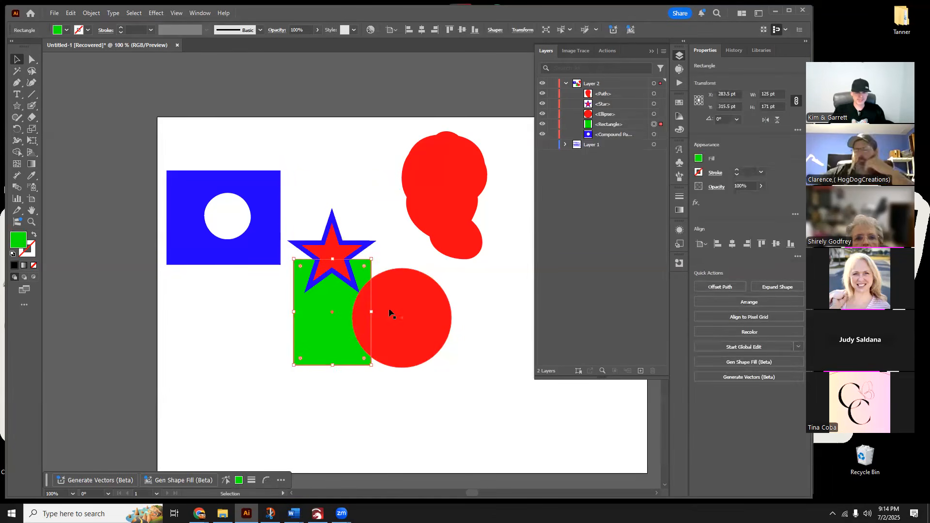
left_click_drag(322, 321, 241, 338)
left_click(406, 345)
left_click_drag(406, 342, 407, 348)
- Recolour the merged red blob, trying teal green and white fills before settling on a light grey swatch
left_click(453, 205)
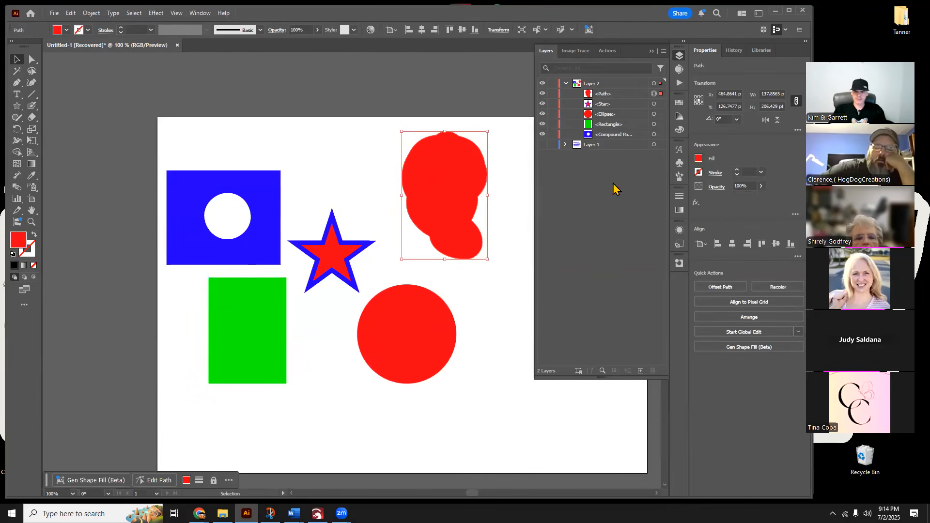
left_click(698, 158)
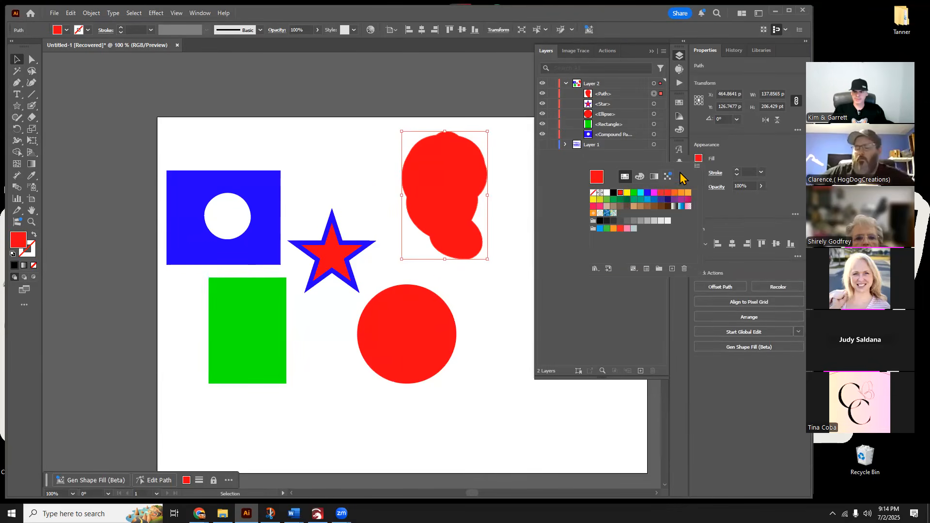
left_click(634, 201)
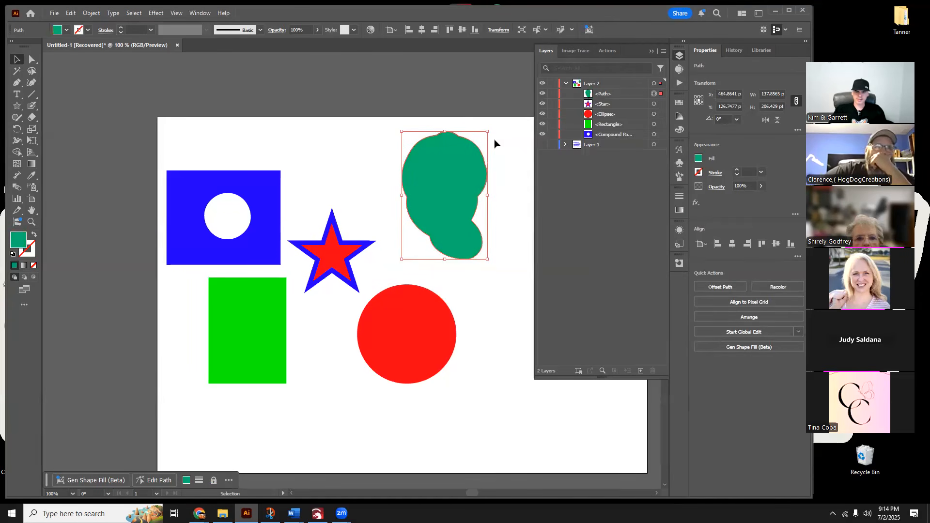
left_click(699, 158)
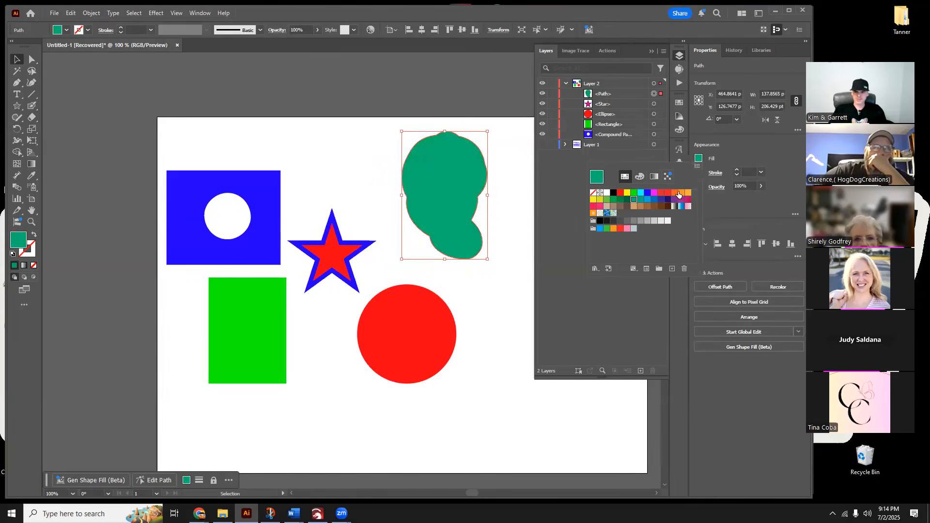
left_click(606, 192)
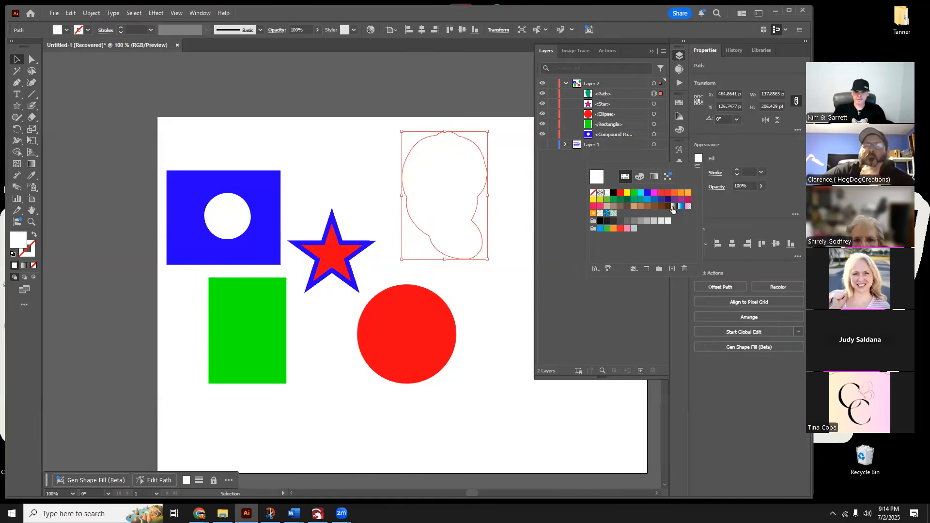
left_click(660, 222)
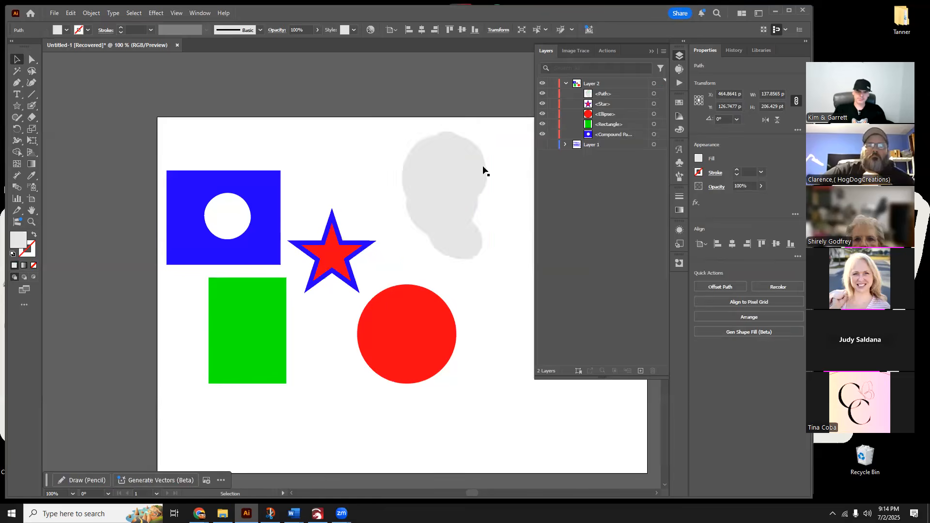
- Rotate the grey blob about 84° and place it like a cloud over the red circle's lower half, near X 396, Y 412.5 pt
left_click_drag(492, 124, 373, 374)
left_click(415, 315)
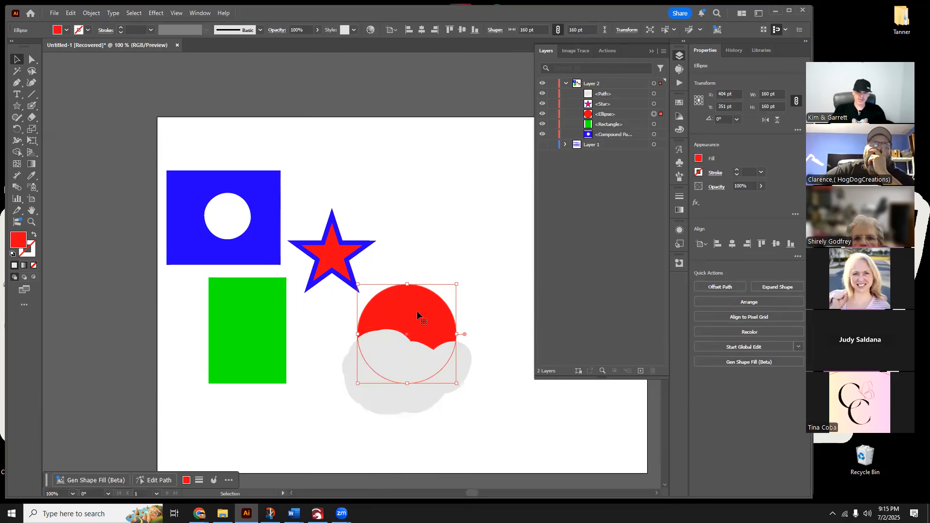
left_click(468, 281)
left_click_drag(429, 378, 425, 376)
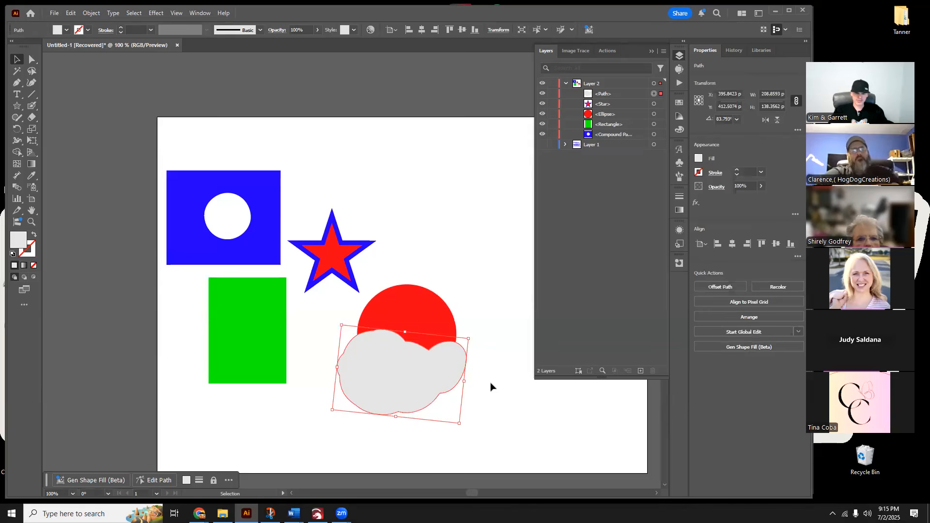
- Resize the green rectangle to 258 × 266 pt at X 404, Y 365 pt and stack it at the top of Layer 2
left_click(255, 346)
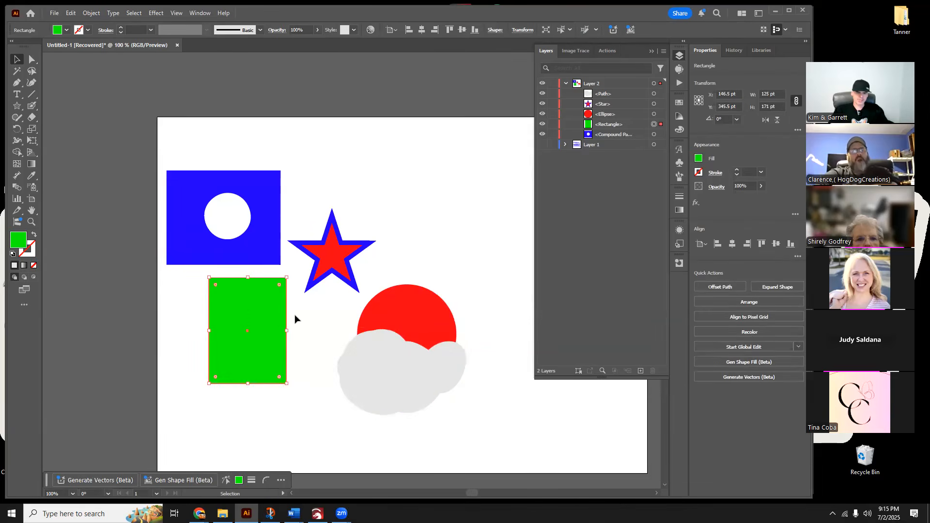
left_click_drag(287, 331, 402, 321)
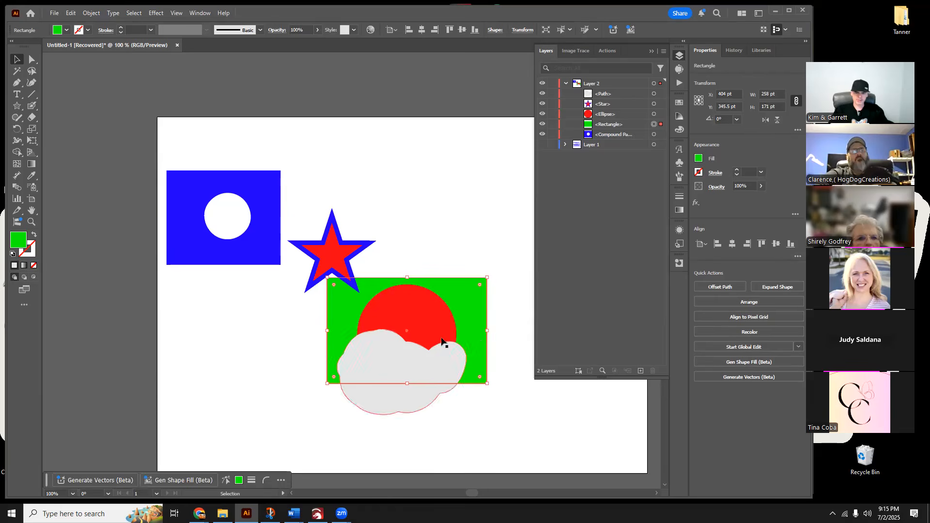
left_click_drag(408, 278, 408, 260)
left_click_drag(407, 383, 407, 425)
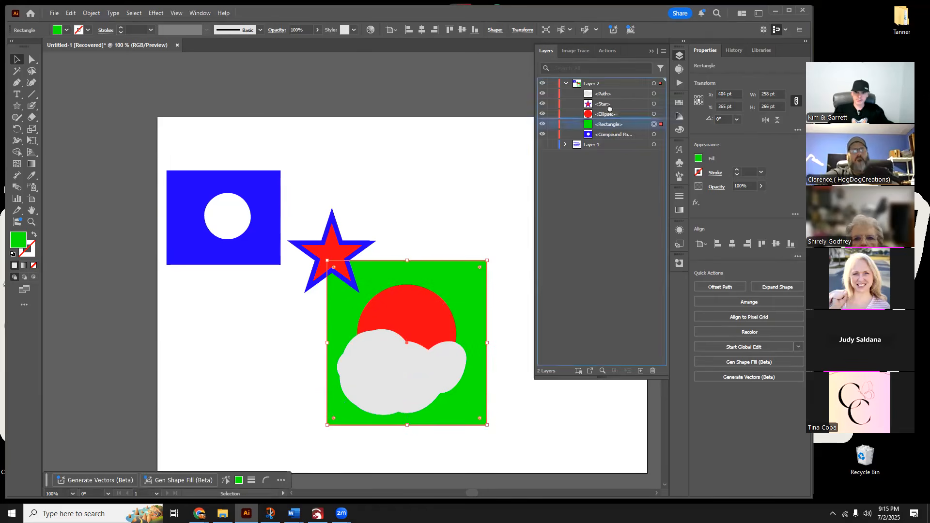
left_click_drag(612, 91, 611, 92)
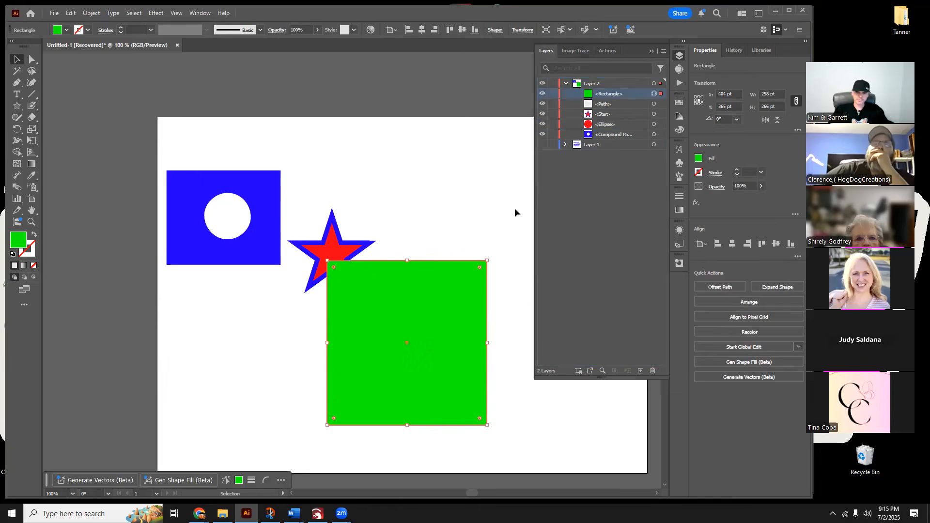
left_click(515, 212)
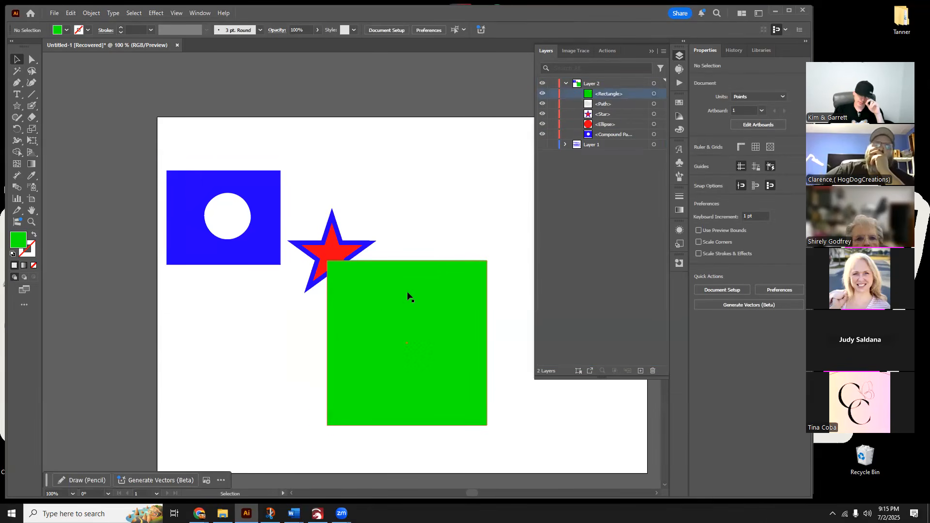
- Paste a copy of the hidden red circle in front of the green rectangle and cut it out with Minus Front
left_click(653, 125)
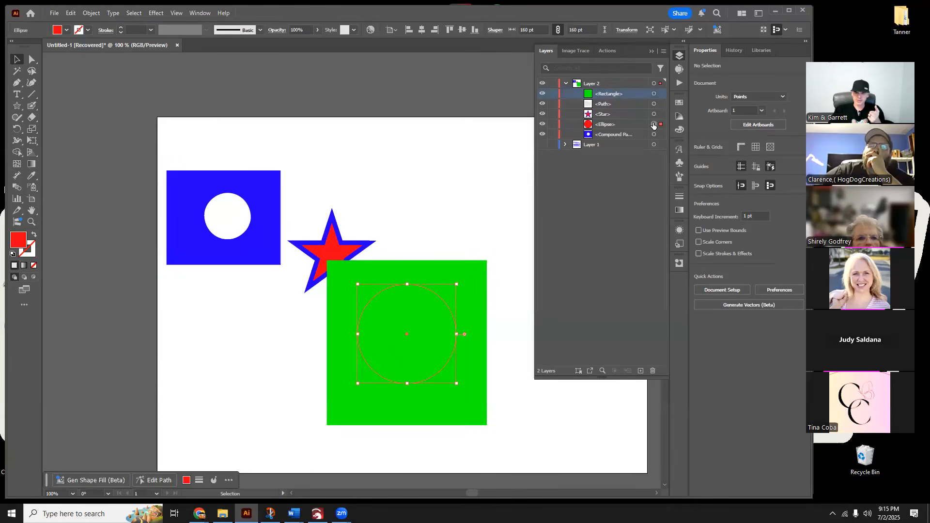
key("a")
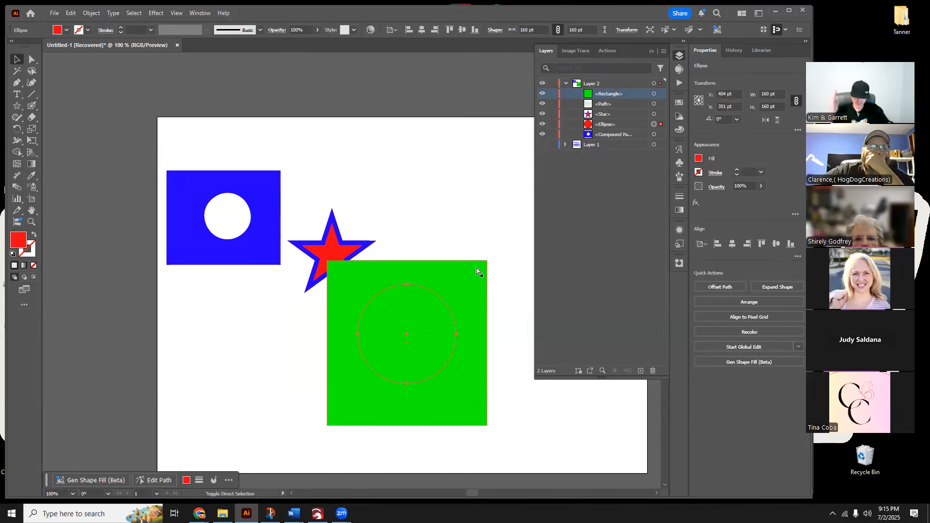
key("ctrl+f")
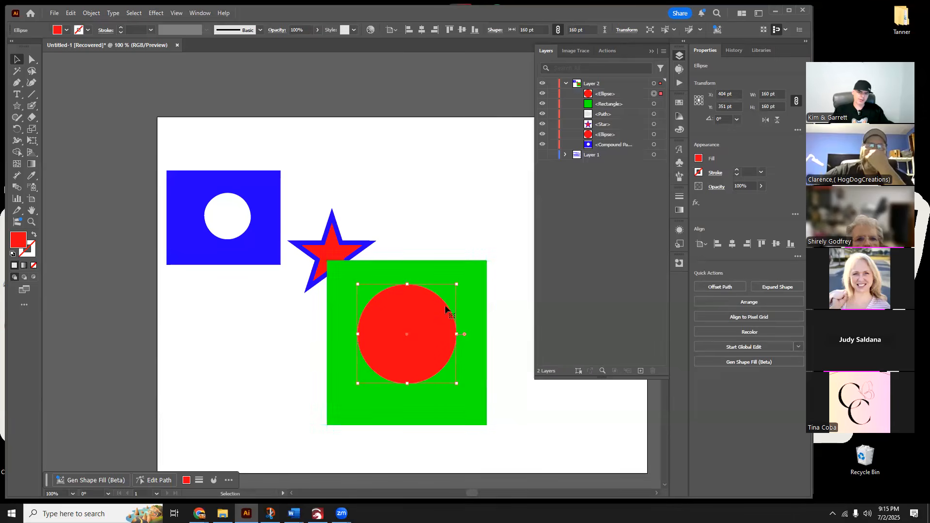
left_click(472, 291, "shift")
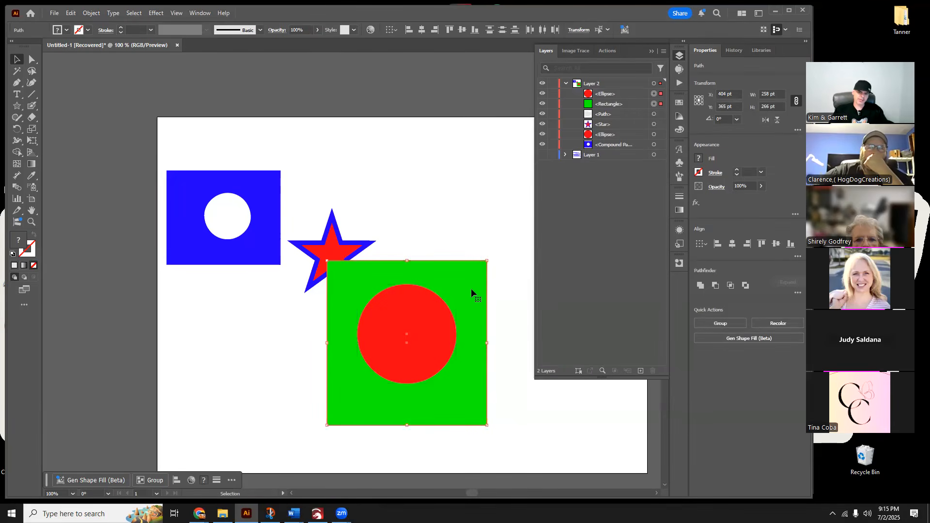
left_click(716, 286)
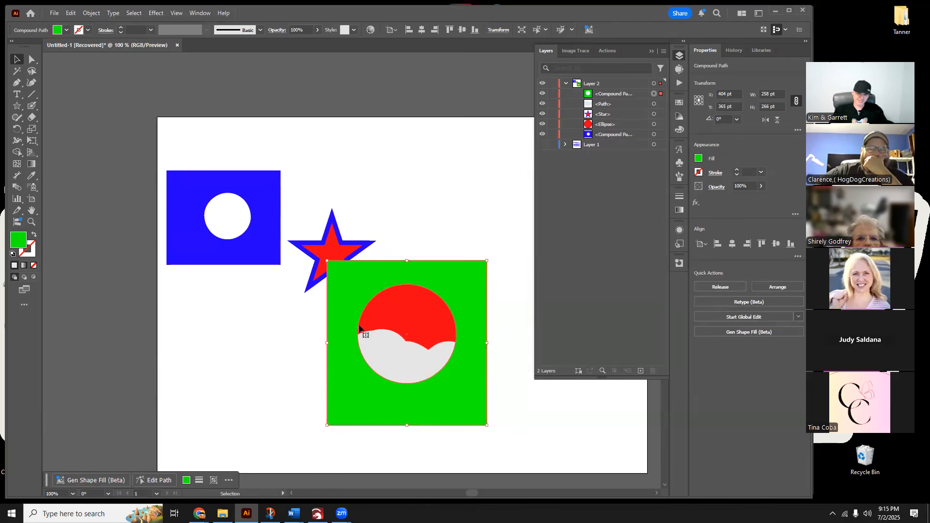
- Trim the grey cloud to the circle's outline by subtracting the holed green rectangle with Minus Front
left_click(414, 360)
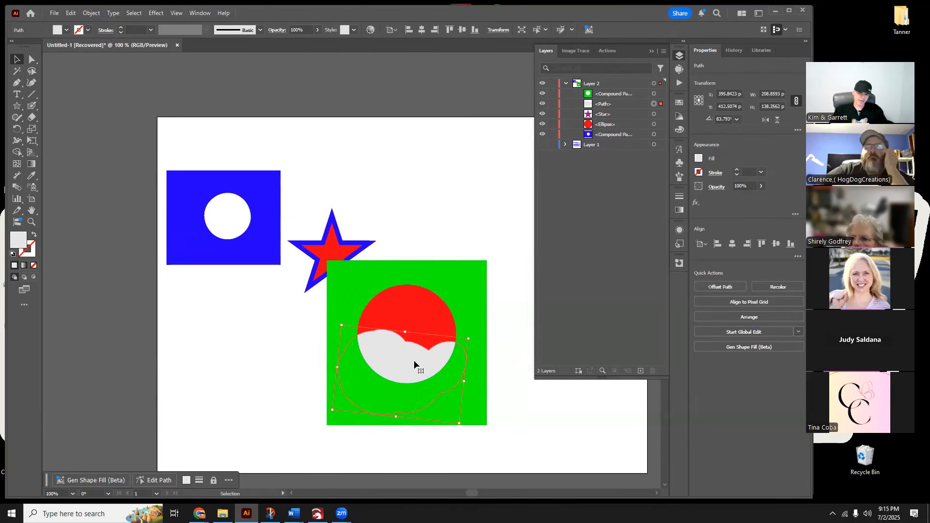
left_click(474, 301, "shift")
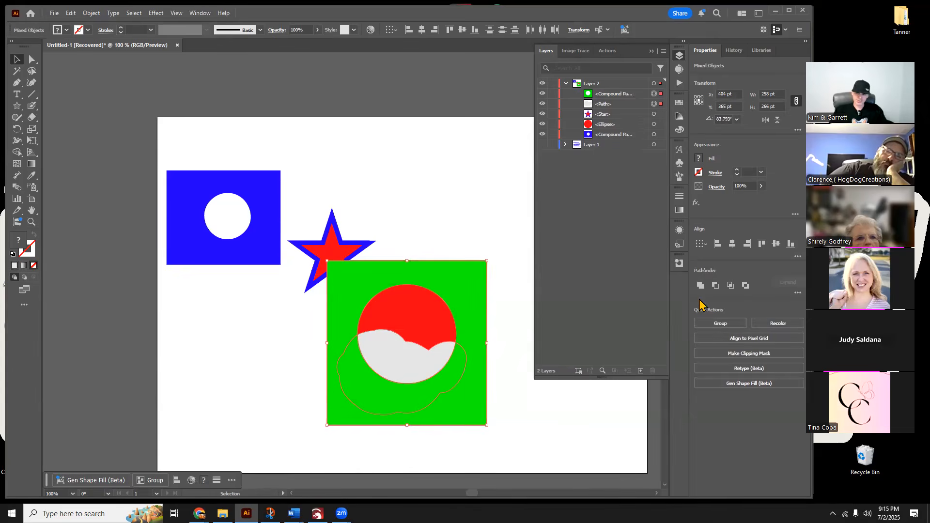
left_click(715, 286)
left_click(484, 346)
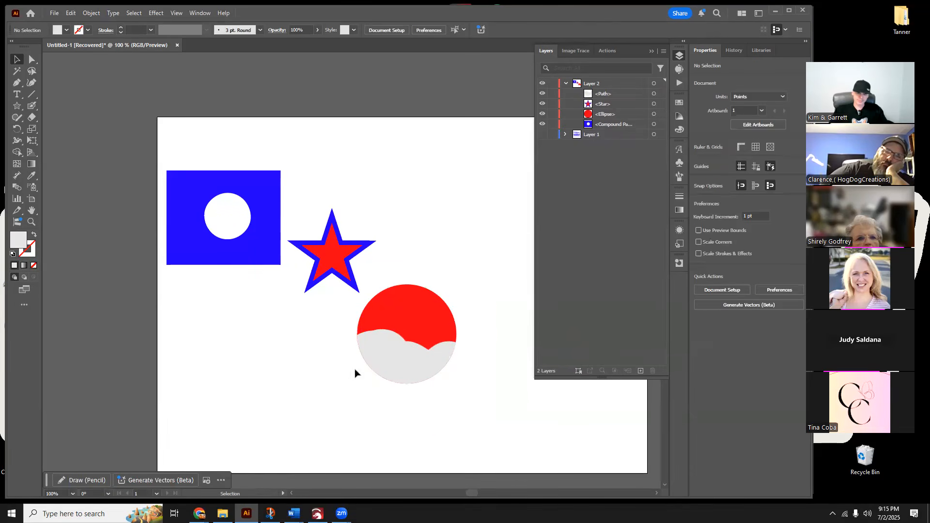
- Move the blue rectangle with the round hole to X 112, Y 288 pt
scroll(415, 359, "up", 2)
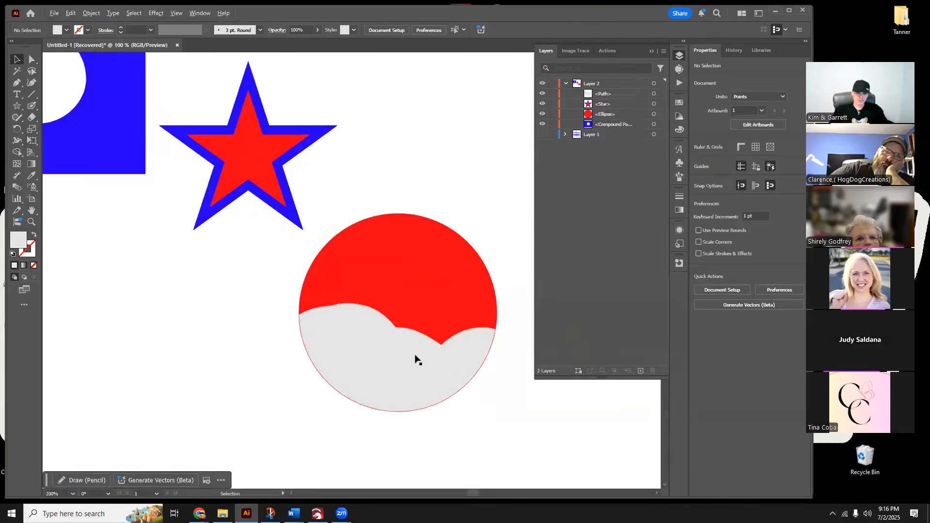
scroll(415, 359, "down", 2)
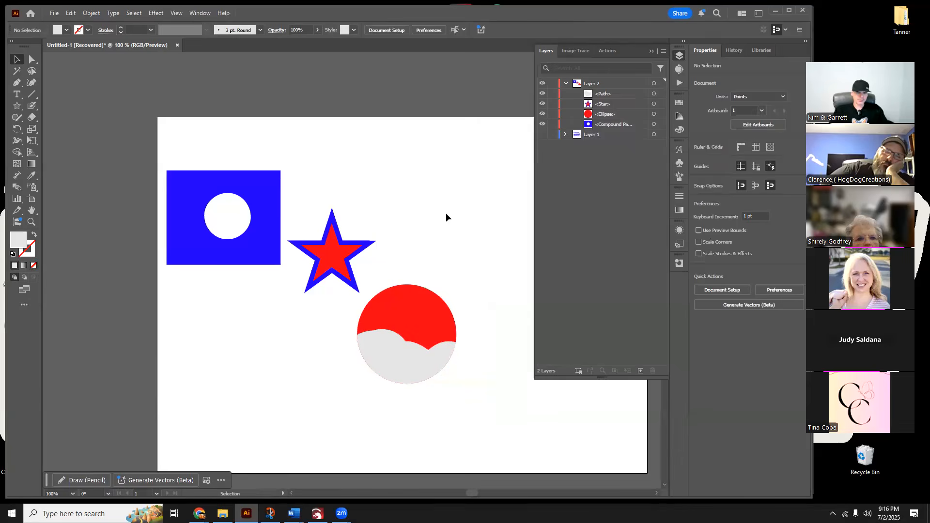
left_click_drag(245, 235, 246, 311)
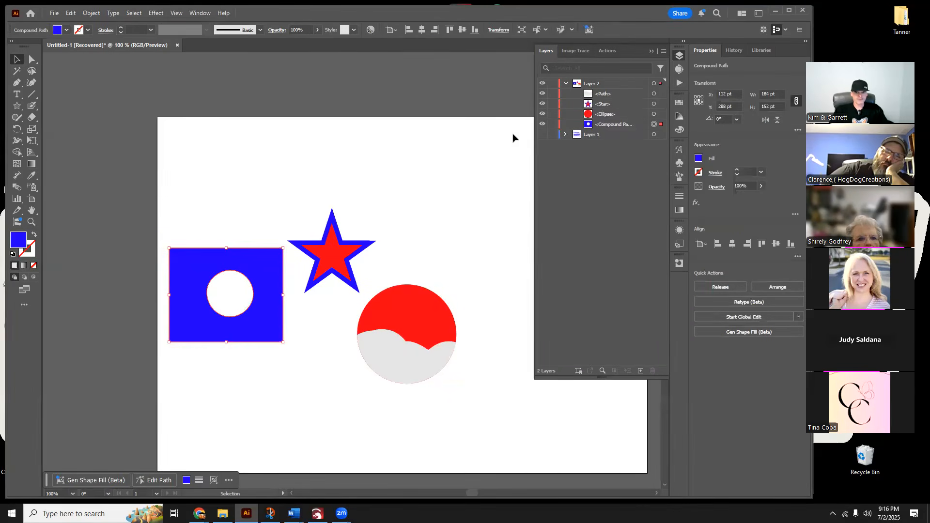
- Collapse Layer 2, then hide it and show Layer 1 with the session outline text
left_click(566, 84)
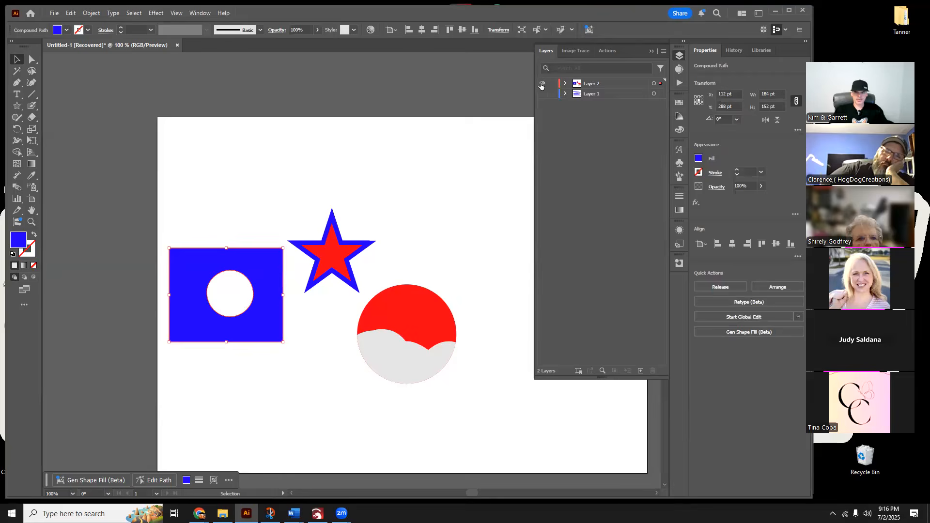
left_click(542, 84)
left_click(542, 93)
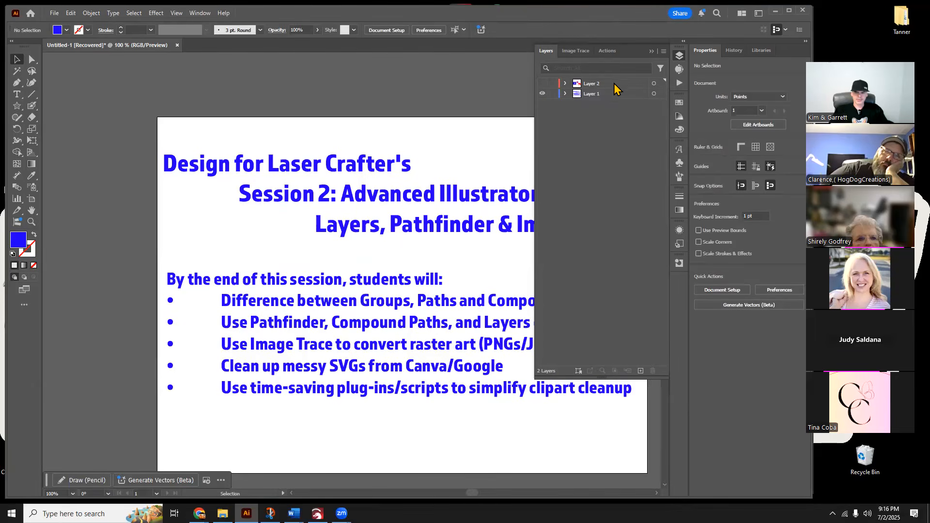
left_click(679, 56)
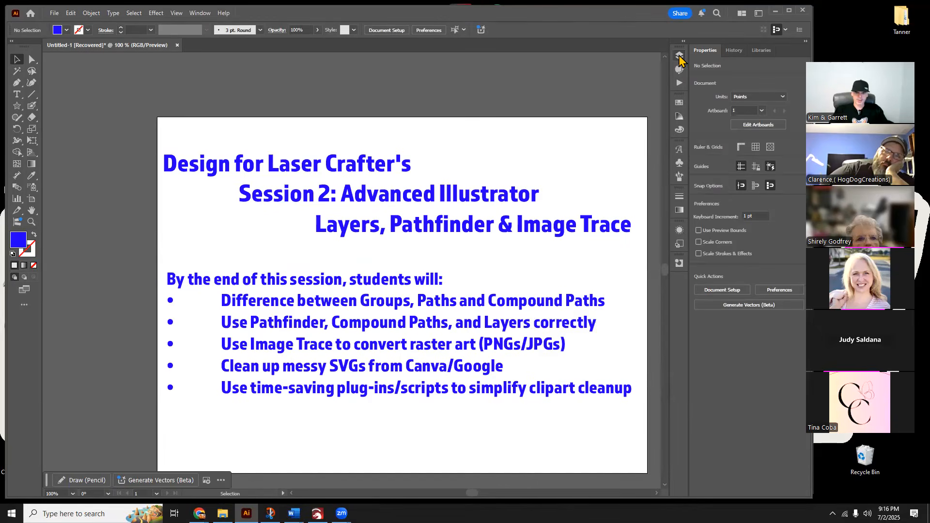
left_click(679, 57)
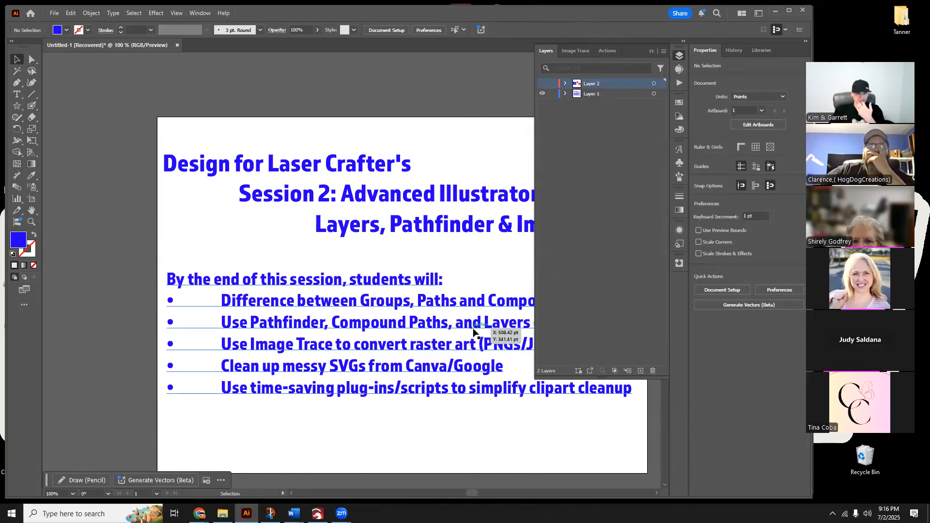
- Expand Layer 2 and make it visible, and toggle Layer 1's visibility off and on
left_click(564, 84)
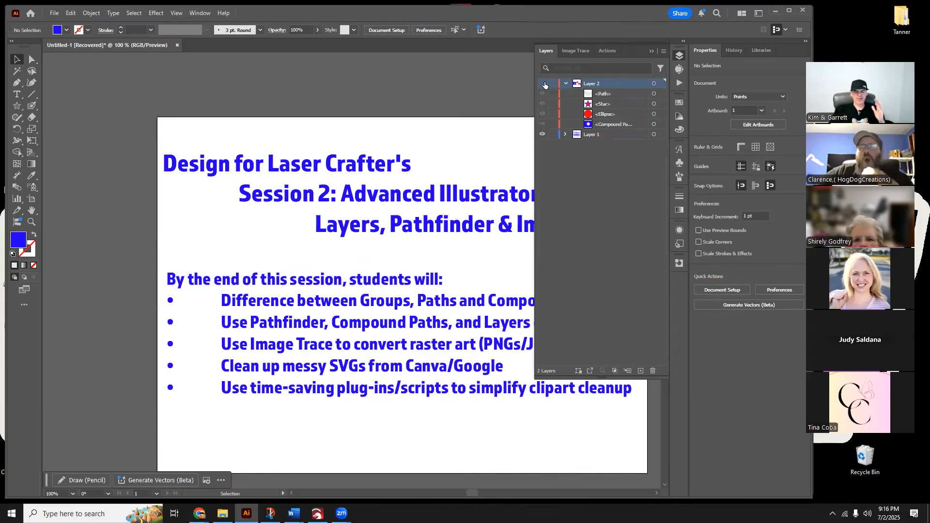
left_click(544, 83)
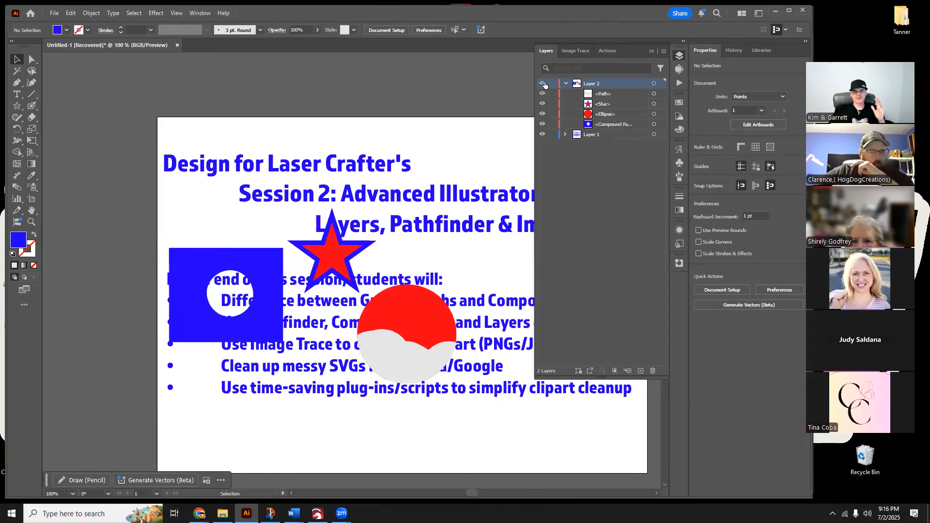
left_click(542, 135)
left_click(543, 134)
left_click(542, 135)
left_click(543, 134)
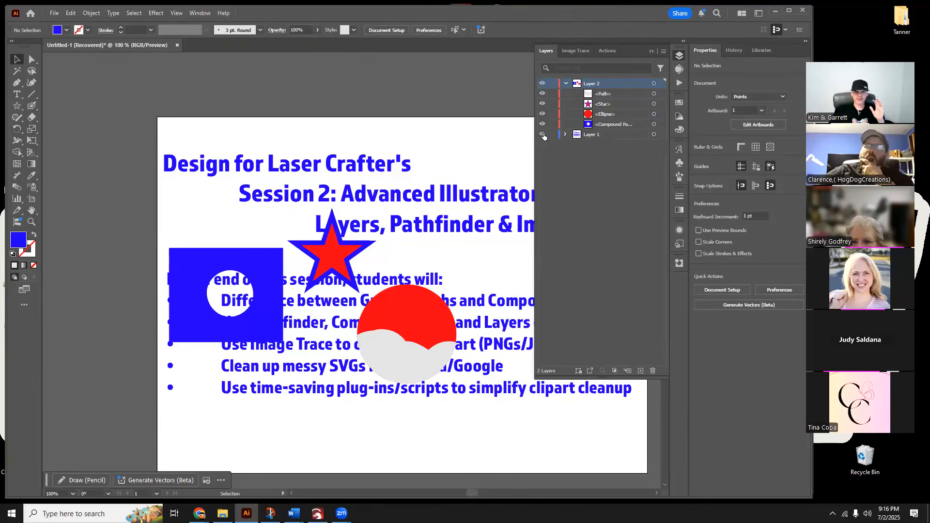
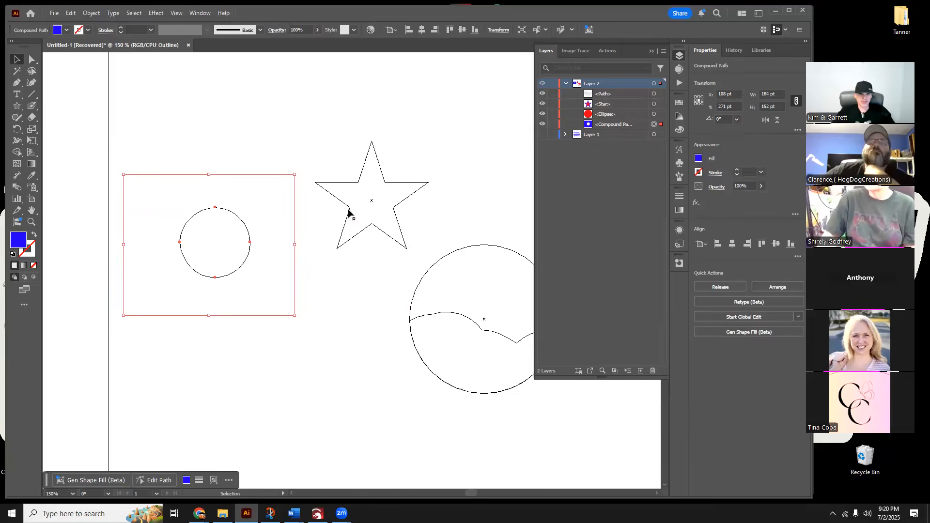
- Deselect the rectangle and switch the artwork from Outline view back to the coloured Preview
left_click(326, 292)
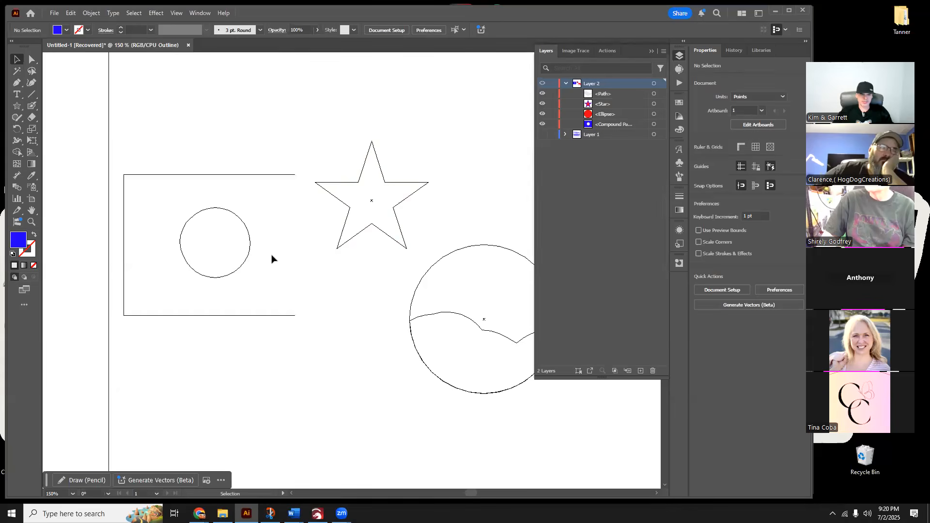
key("a")
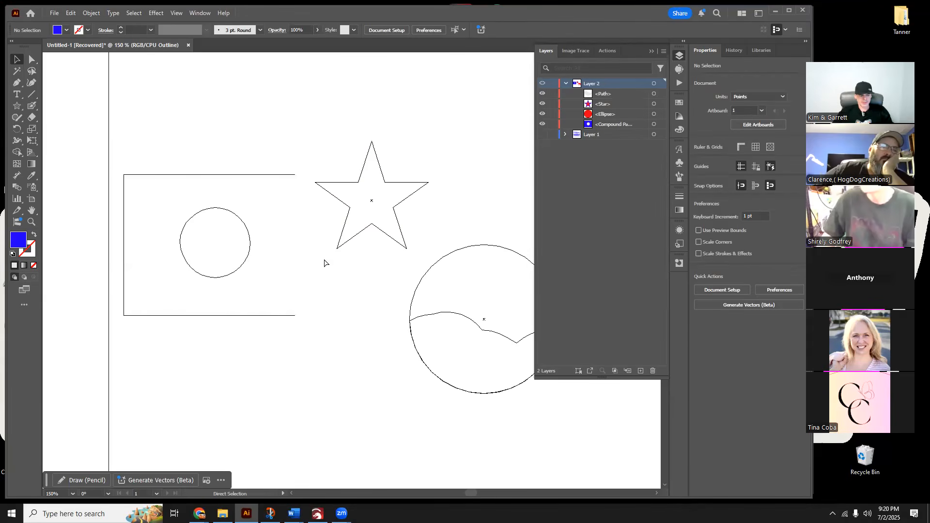
key("ctrl+y")
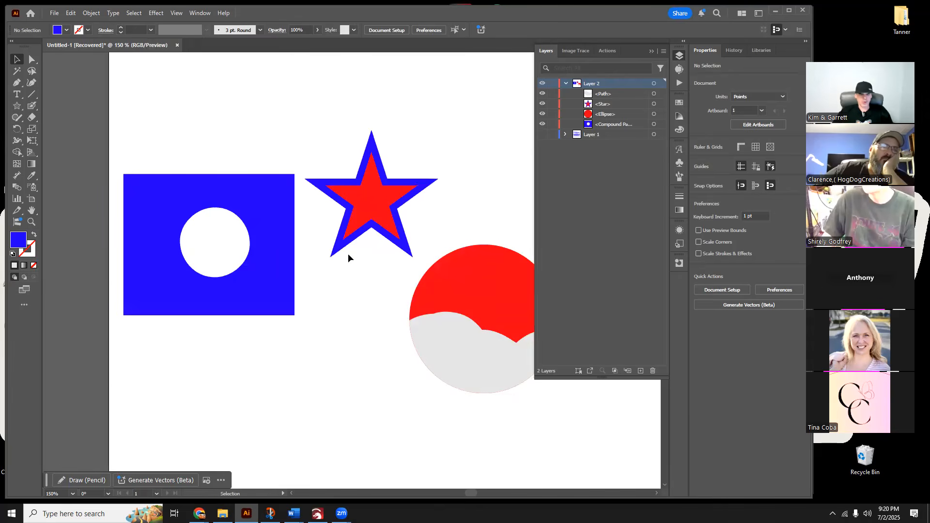
scroll(345, 253, "down", 1)
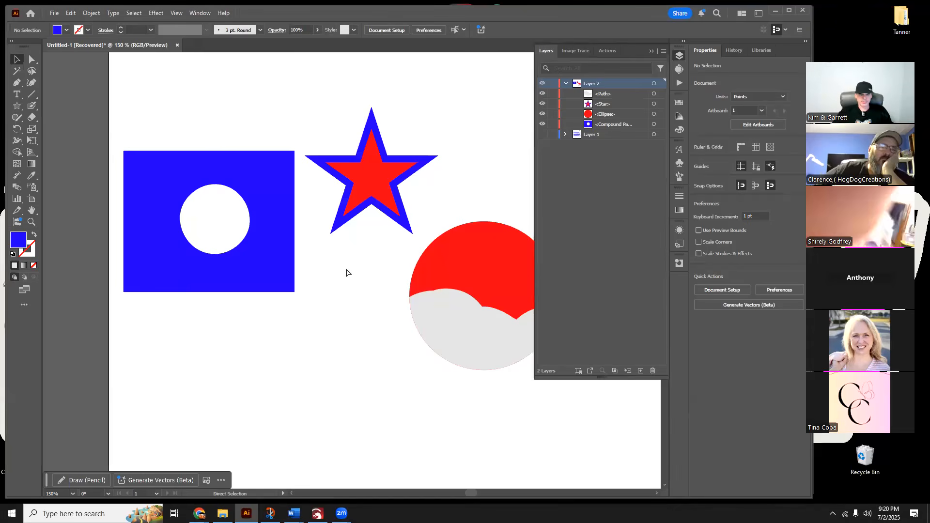
scroll(346, 273, "right", 2)
scroll(341, 271, "down", 2)
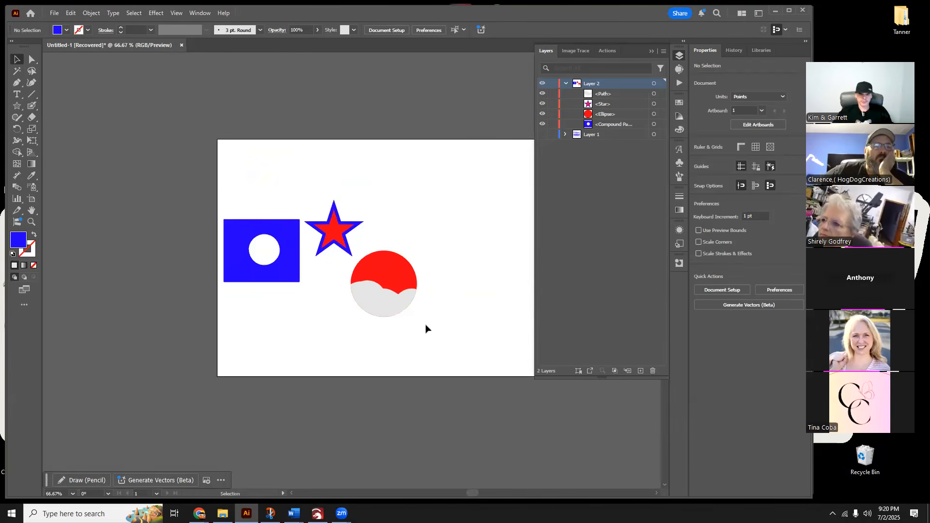
- Copy the rectangle, star and circle artwork, paste two copies into LightBurn, and move one to about X 6.12, Y 3.24 in
left_click_drag(180, 183, 429, 325)
key("v")
left_click(317, 513)
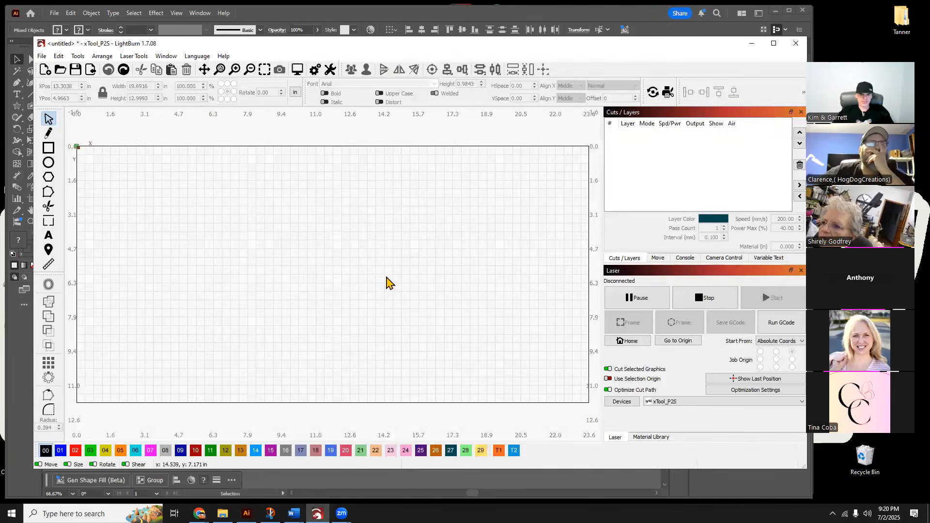
key("ctrl+v")
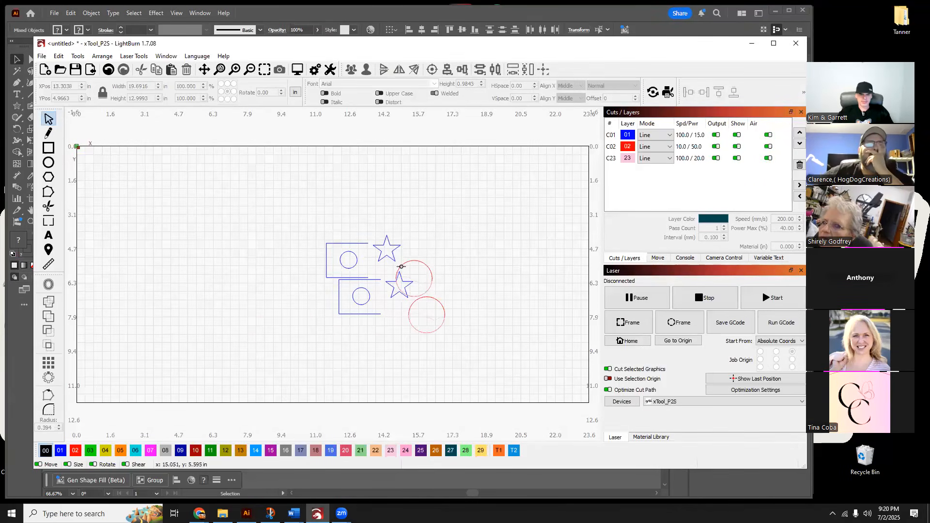
left_click_drag(379, 253, 209, 204)
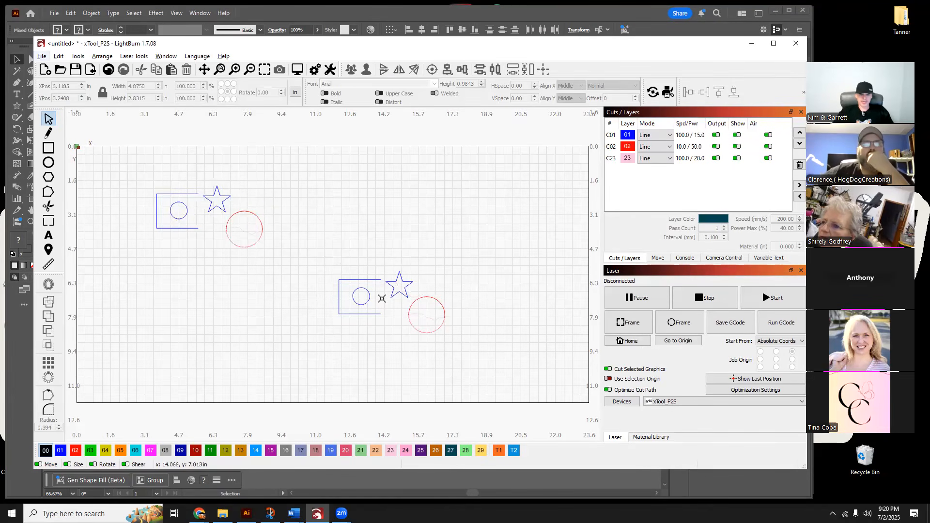
- Select the unmoved copy of the shapes and set the blue C01 layer's mode to Fill
key("alt+f")
key("Escape")
scroll(373, 306, "up", 4)
scroll(373, 306, "down", 1)
left_click_drag(390, 353, 318, 243)
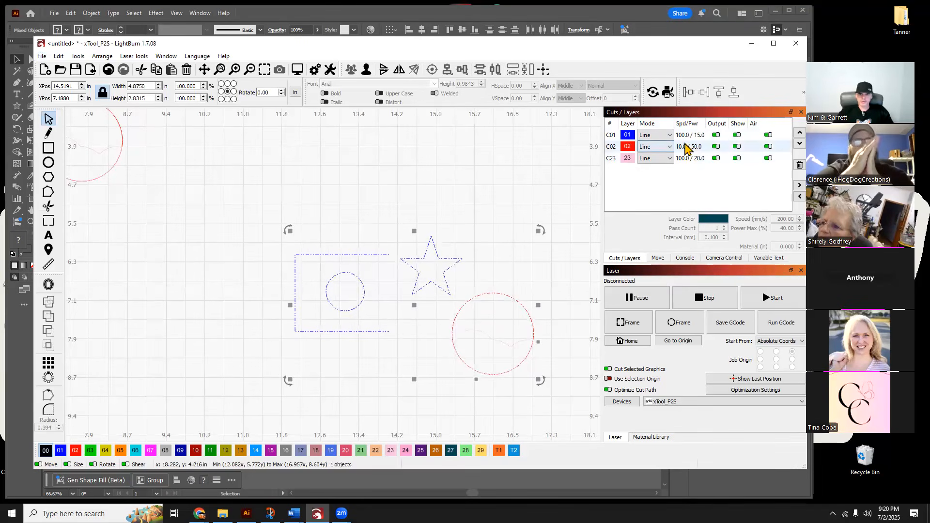
left_click(655, 134)
left_click(662, 159)
left_click(664, 137)
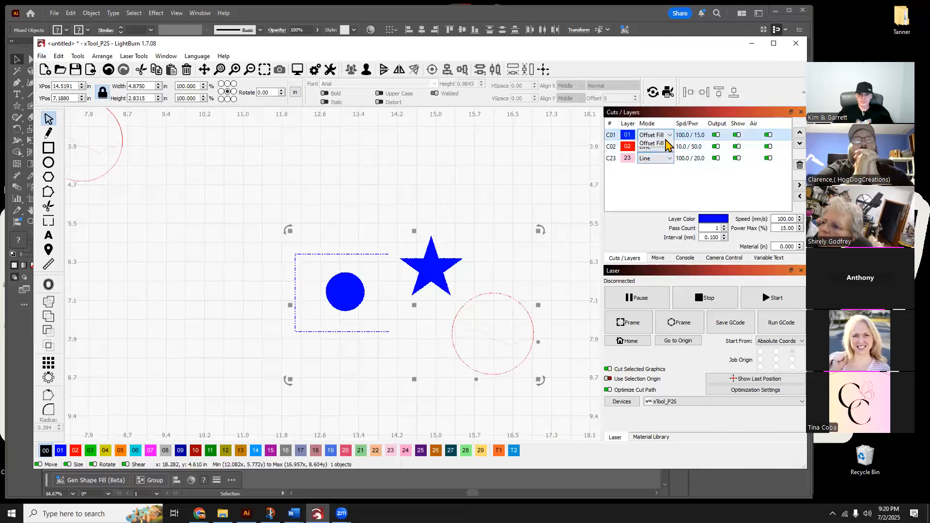
left_click(663, 151)
left_click(521, 185)
- Try to preview the laser job with the blue layer filled, and dismiss the dialog
left_click_drag(429, 349, 254, 182)
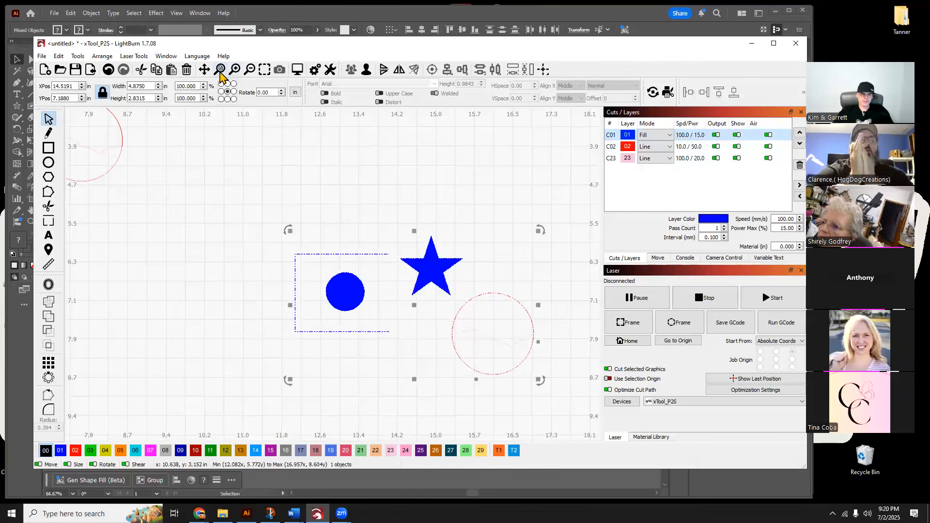
left_click(291, 71)
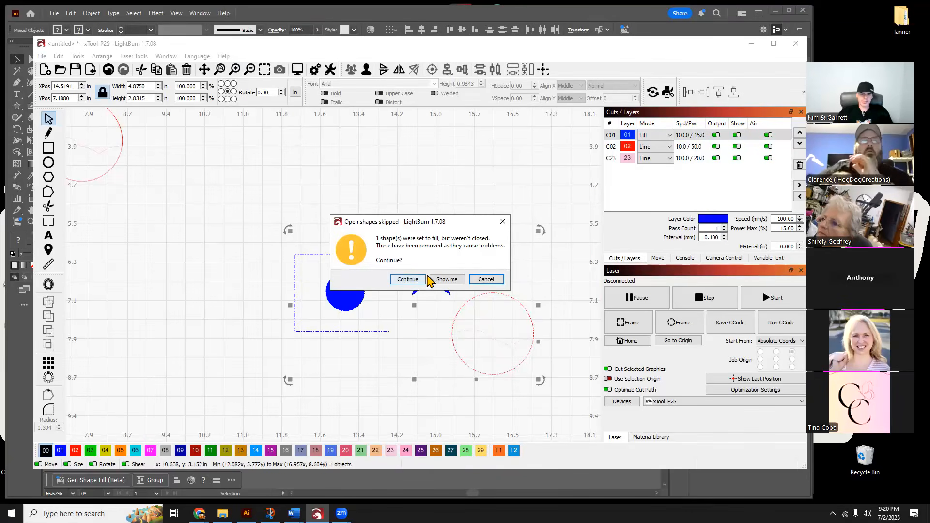
left_click(503, 221)
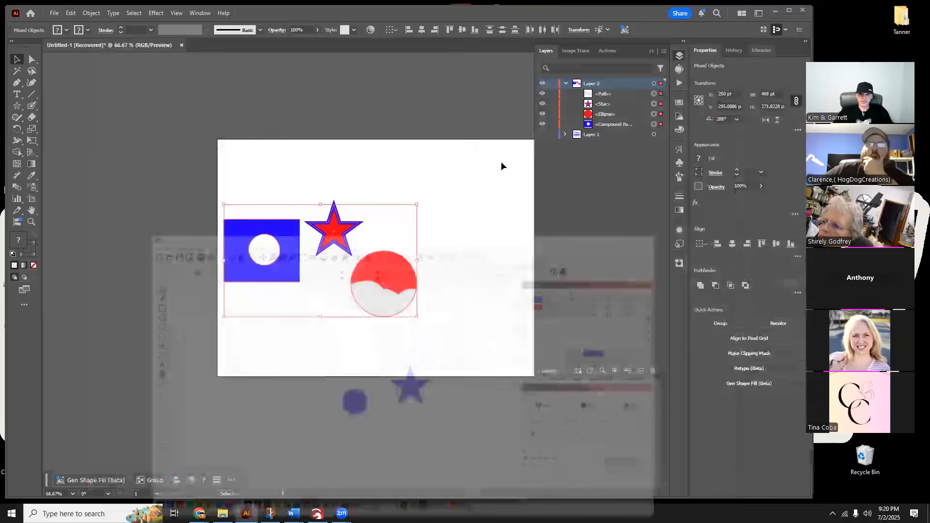
- Return to Illustrator and move the blue rectangle with the round hole to X 99, Y 343 pt
left_click(751, 43)
left_click(431, 270)
scroll(284, 273, "up", 2)
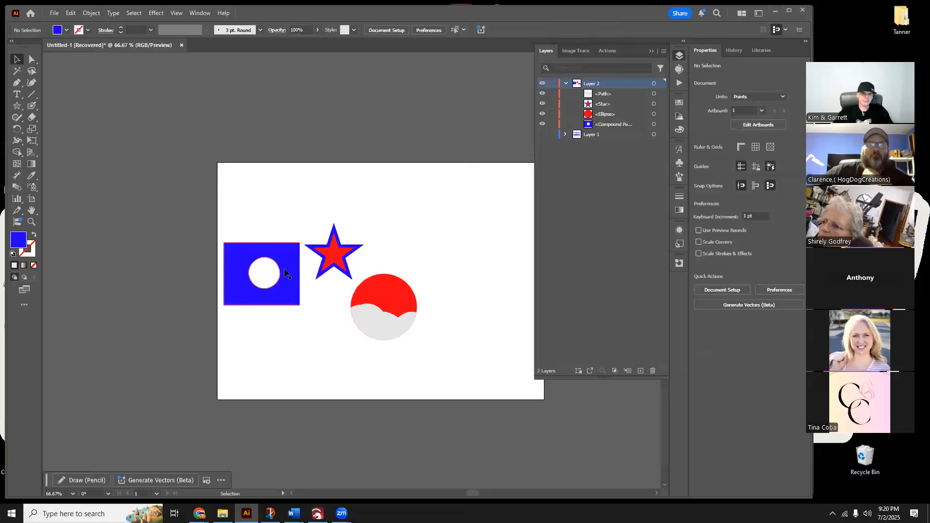
scroll(284, 273, "down", 2)
scroll(283, 273, "left", 3)
scroll(283, 273, "right", 2)
scroll(300, 270, "up", 3)
scroll(311, 264, "down", 4)
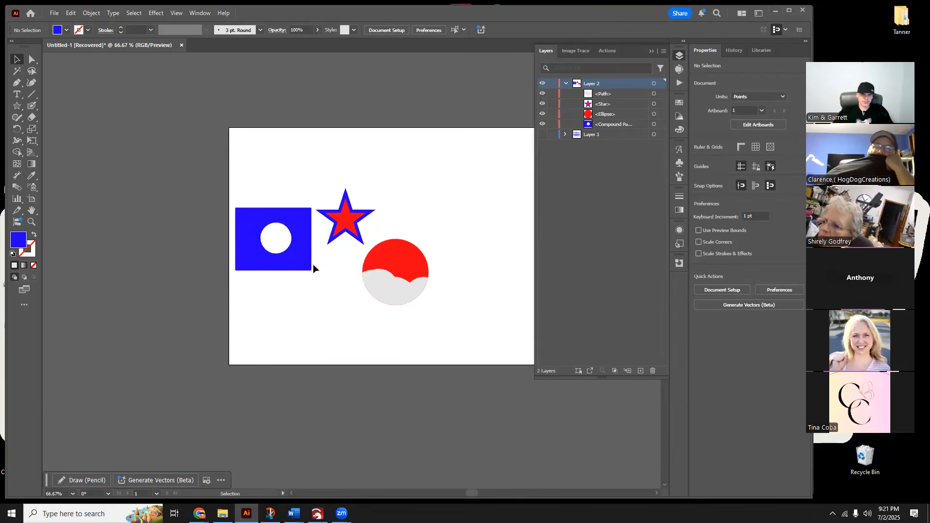
left_click_drag(290, 273, 287, 304)
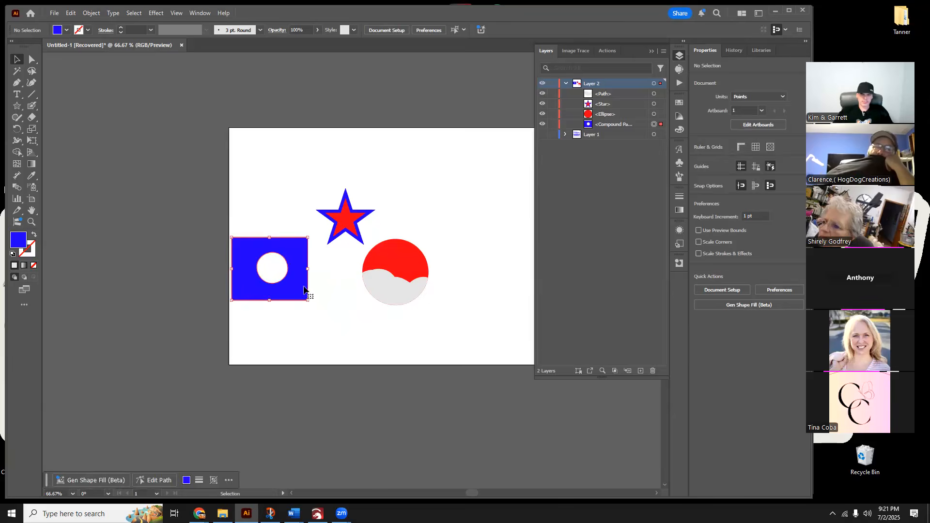
- Remove the holed rectangle's blue fill and give it a red stroke
left_click(700, 157)
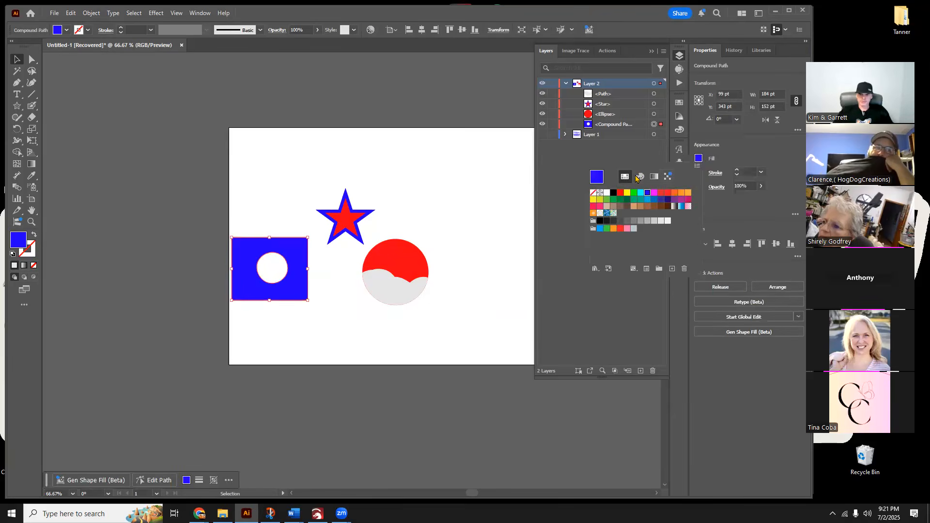
left_click(597, 193)
left_click(309, 306)
left_click_drag(309, 306, 278, 269)
left_click(698, 172)
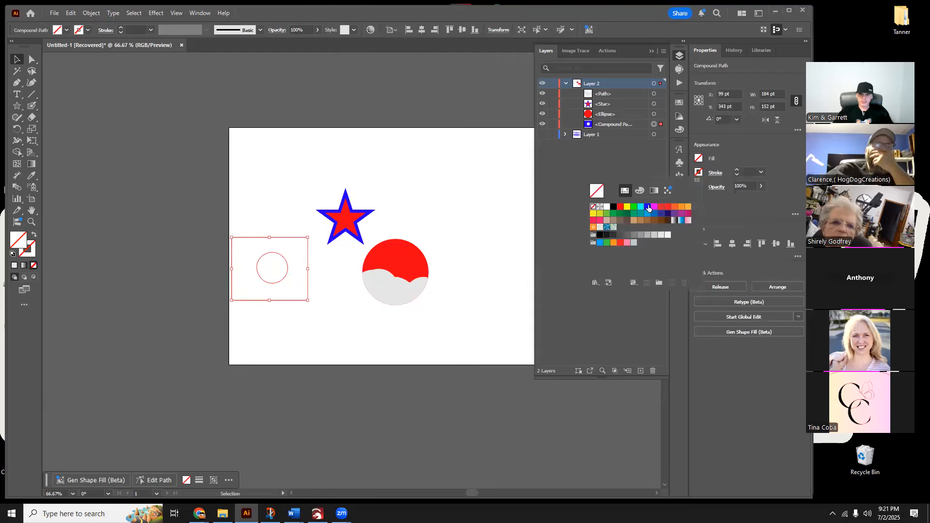
left_click(620, 207)
left_click(317, 294)
- Duplicate the red open rectangle in place, rotate the copy 180°, and butt its open side against the original at X 283, Y 343 pt
left_click(302, 306)
left_click_drag(303, 306, 276, 287)
key("ctrl+c")
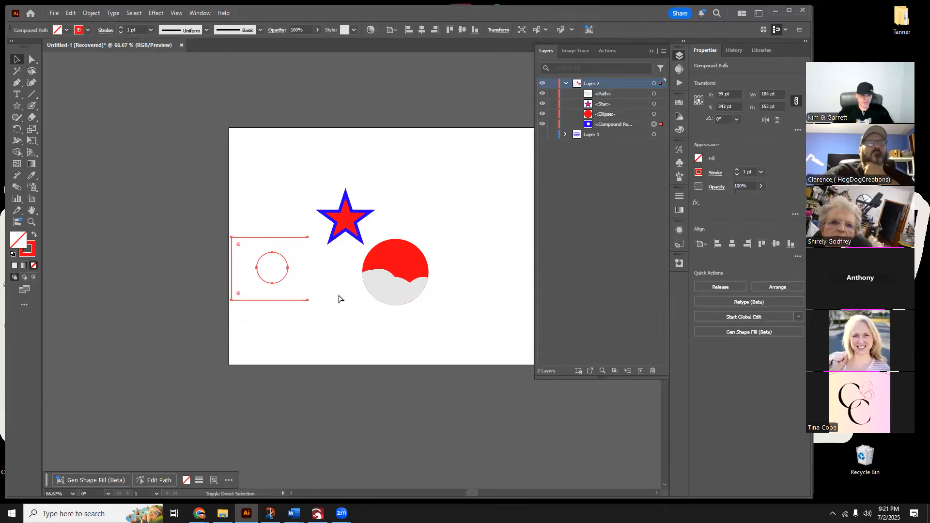
key("ctrl+shift+v")
left_click_drag(312, 232, 228, 322)
left_click_drag(282, 271, 358, 271)
scroll(310, 260, "up", 4)
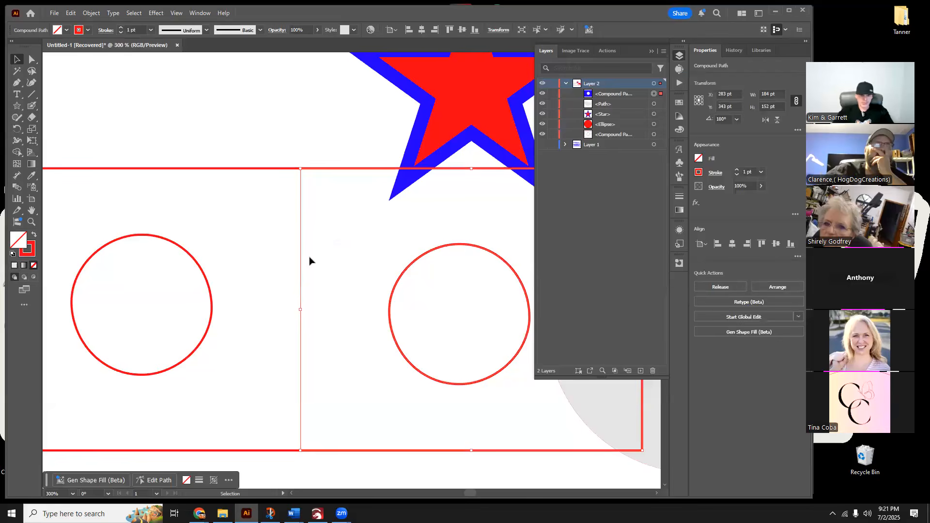
left_click(317, 232)
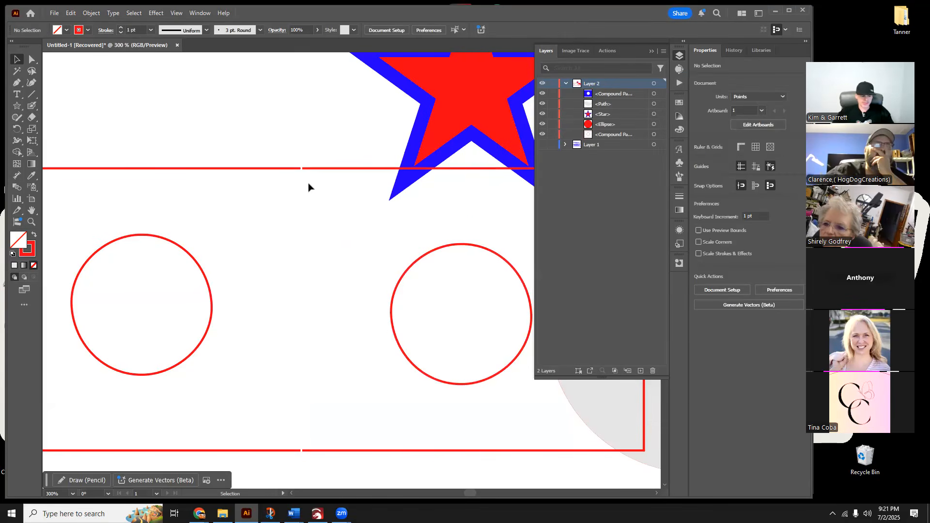
- Join the two upper endpoints where the red rectangles meet, using Direct Selection to pick the anchor points
scroll(309, 180, "up", 6)
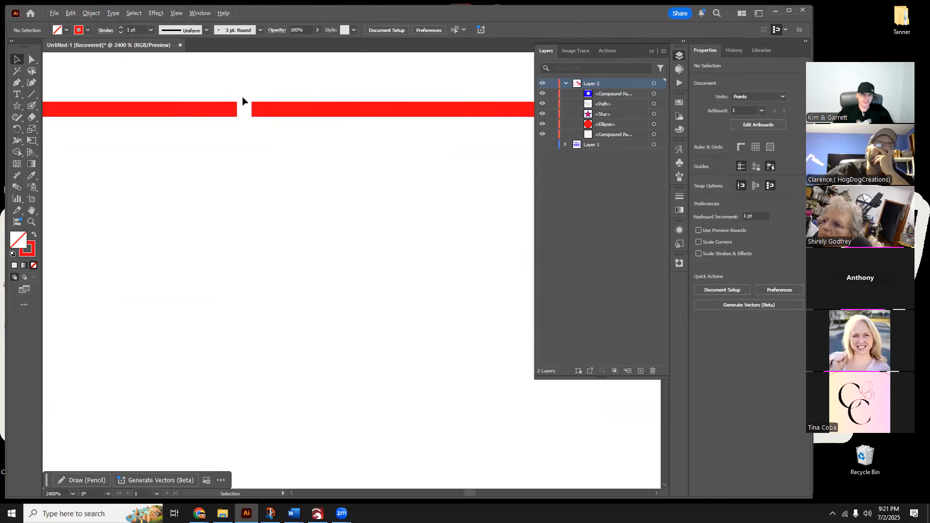
scroll(248, 145, "down", 6)
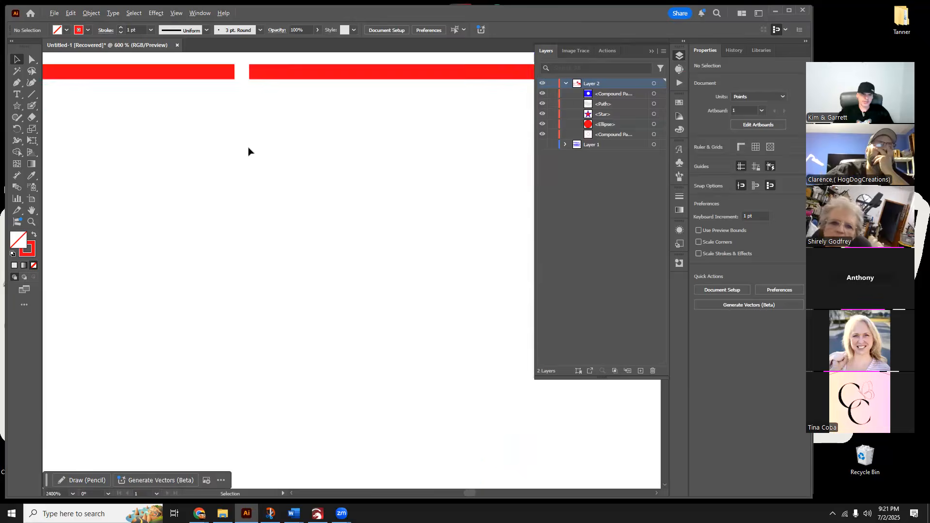
scroll(249, 155, "up", 2)
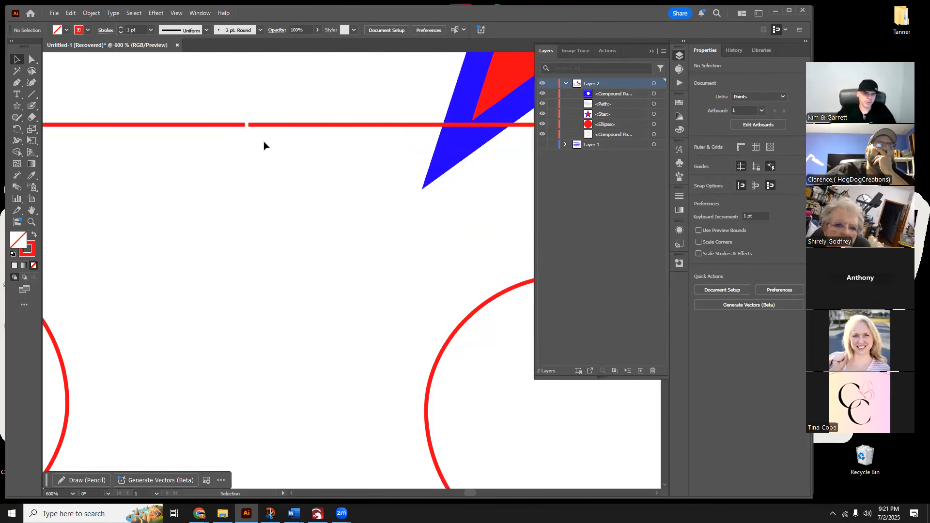
left_click(31, 66)
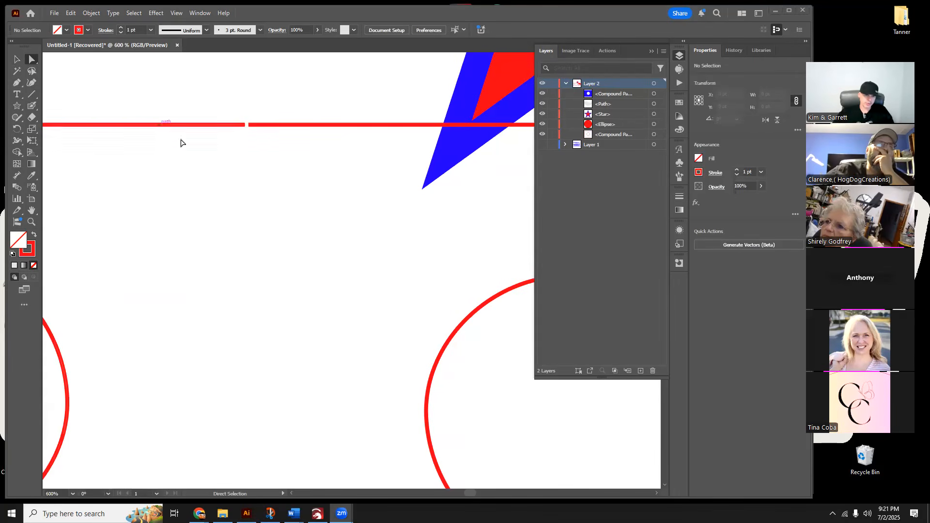
left_click(262, 134)
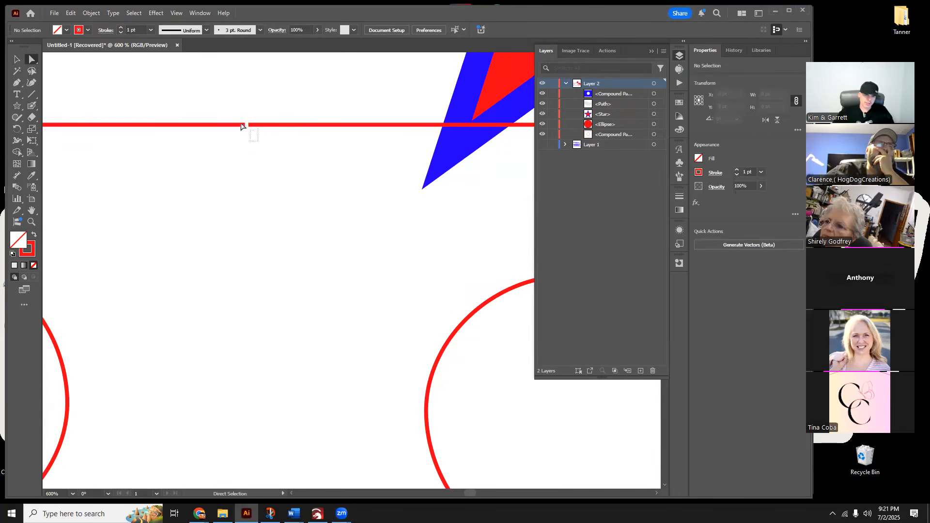
left_click_drag(226, 110, 226, 110)
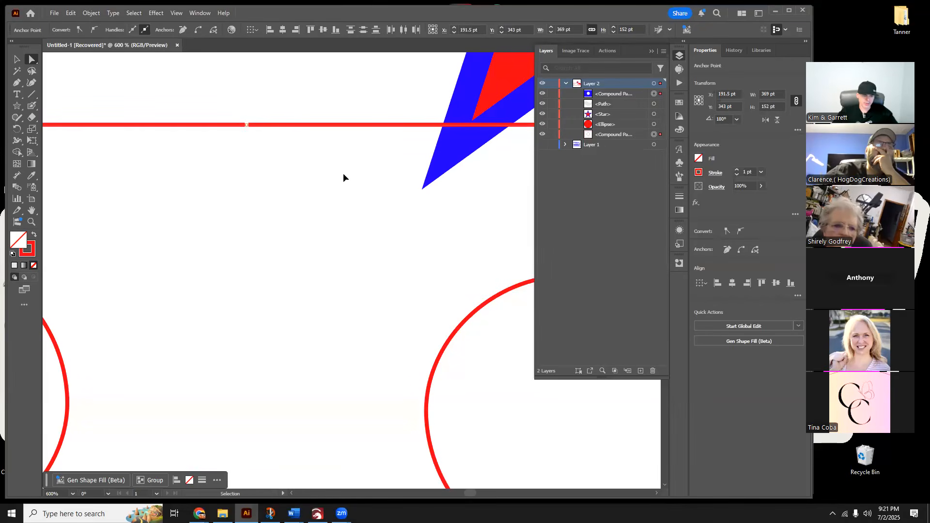
key("ctrl+j")
left_click(253, 145)
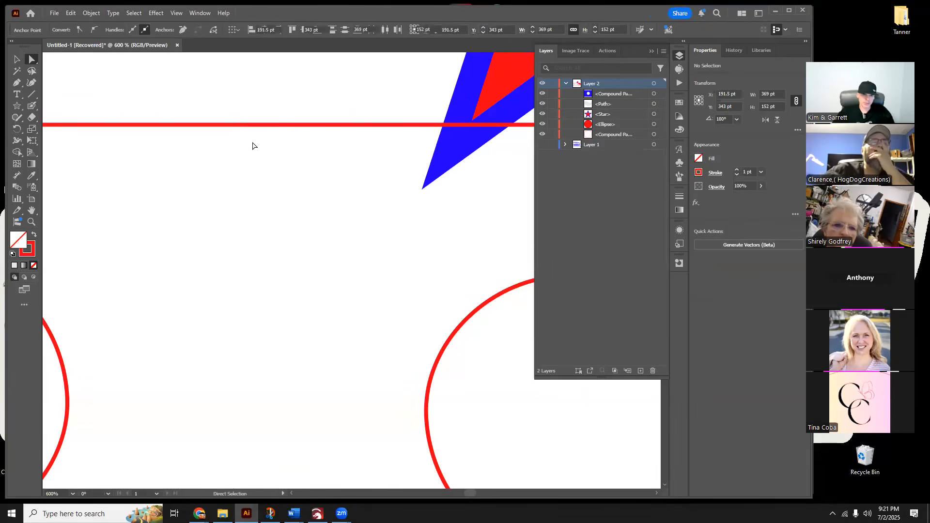
- Join the two lower endpoints where the red rectangles meet to close the combined outline
scroll(271, 186, "down", 2)
scroll(271, 186, "down", 6)
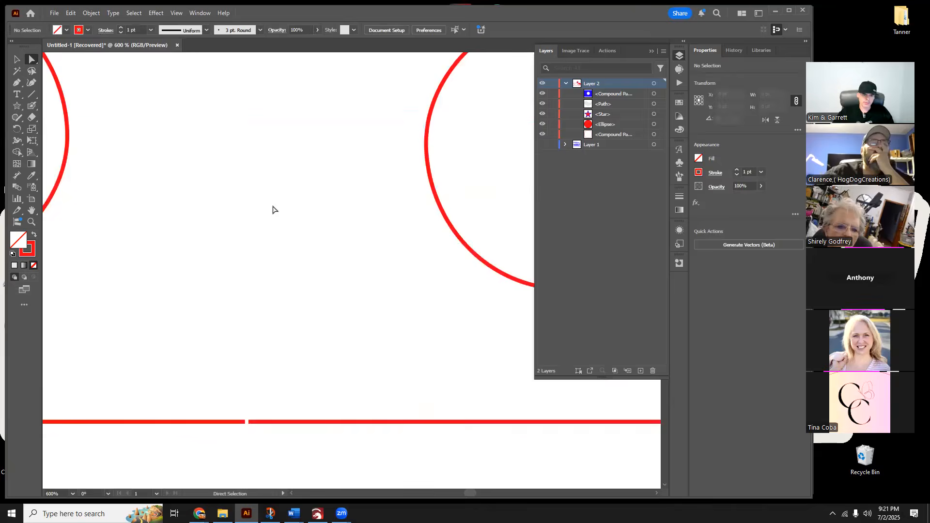
left_click_drag(228, 319, 228, 319)
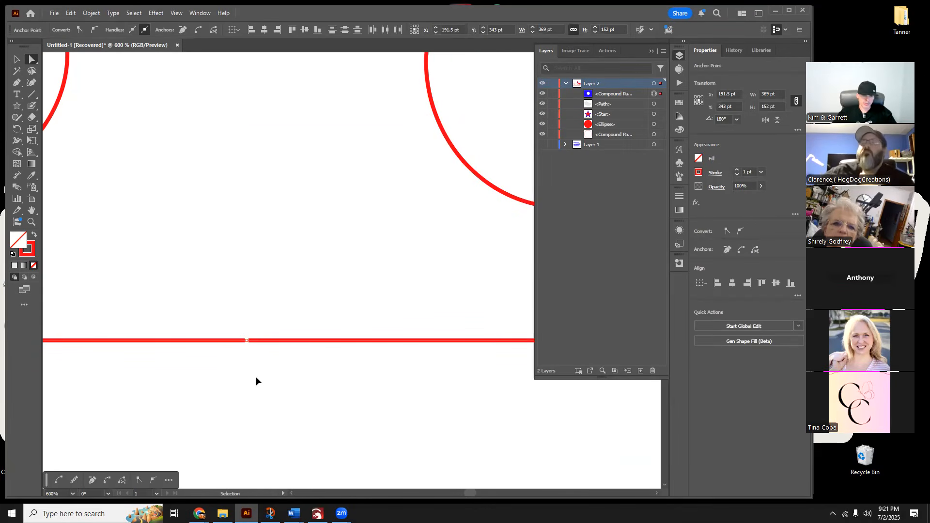
left_click(256, 358, "alt")
scroll(261, 318, "down", 4)
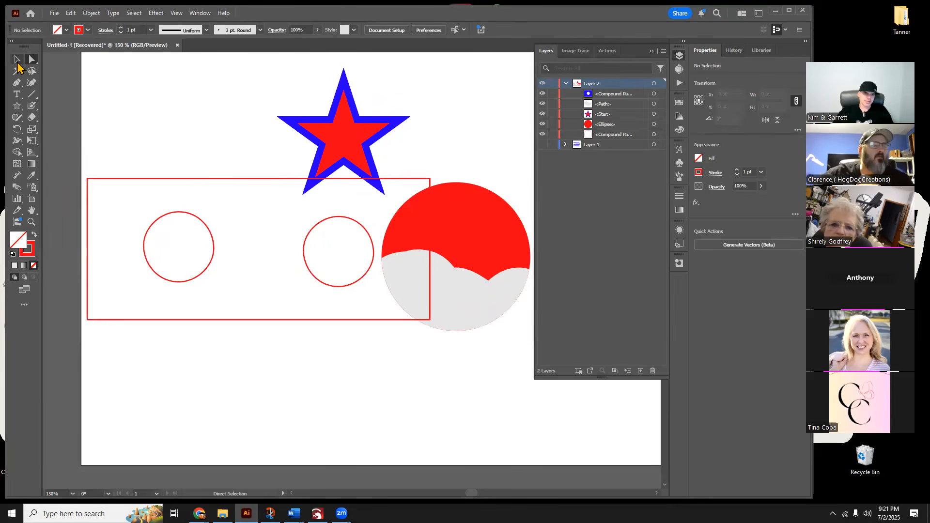
- Delete the left circle inside the combined red rectangle
left_click(17, 60)
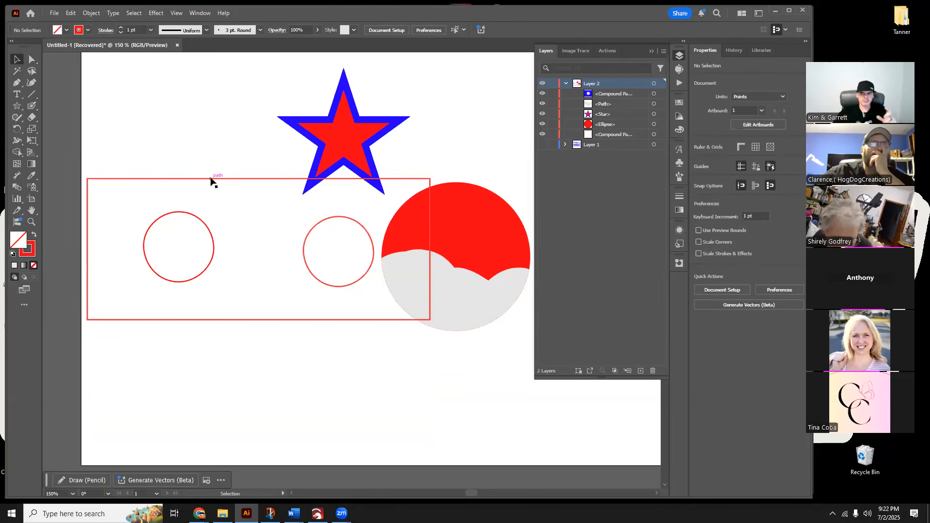
mouse_move(211, 179)
left_mouse_down()
mouse_move(200, 158)
mouse_move(198, 184)
mouse_move(211, 180)
left_mouse_up()
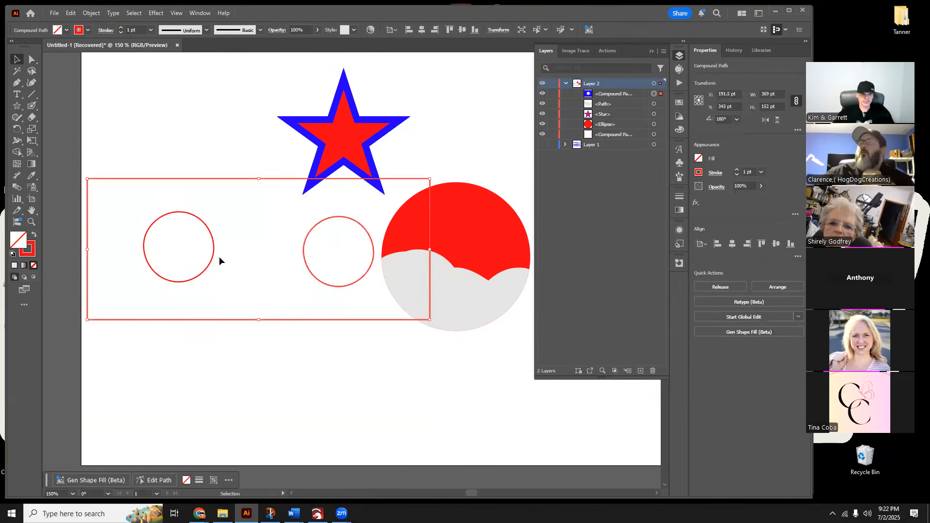
key("a")
left_click(210, 257)
key("v")
key("a")
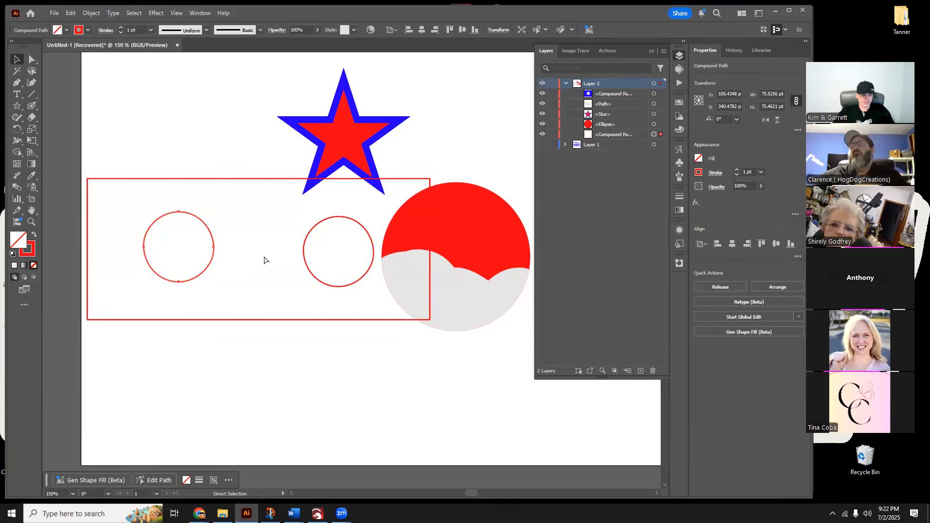
key("Delete")
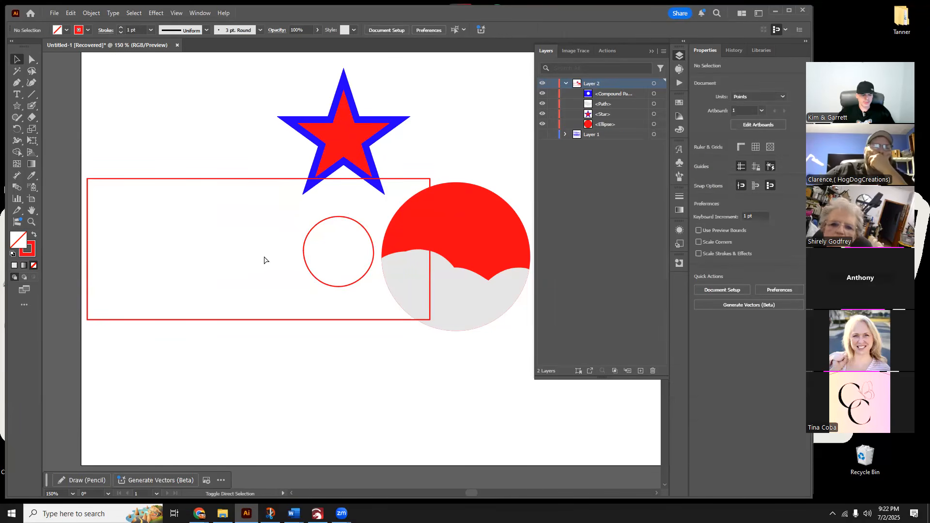
- Undo the left circle's deletion and subtract both circles from the red rectangle with Pathfinder Minus Front
key("ctrl+z")
left_click(233, 290)
left_click_drag(221, 341, 141, 130)
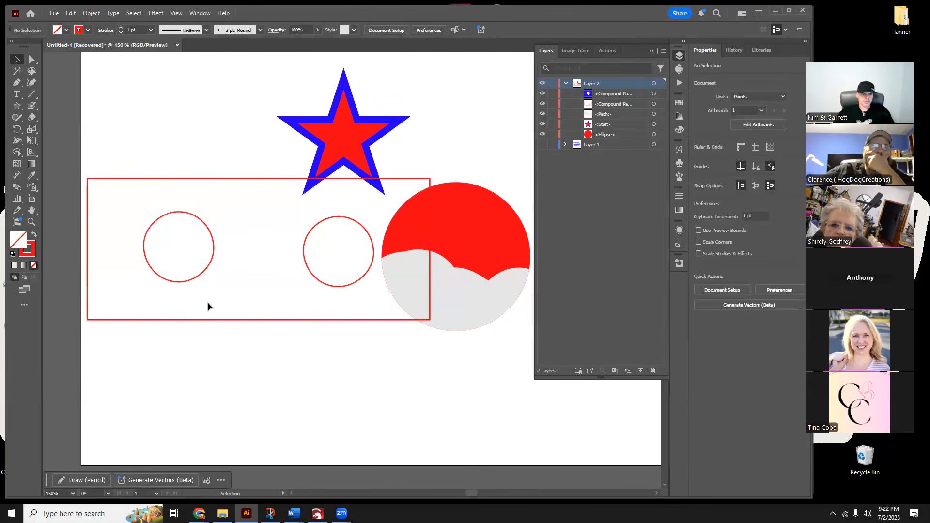
left_click(715, 287)
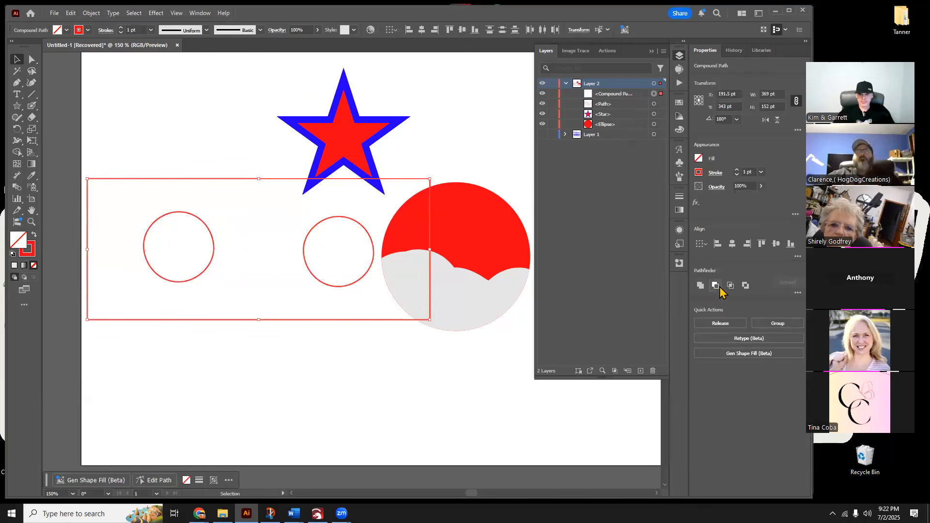
- Fill the red-outlined rectangle compound path with yellow and move it to about X 174, Y 379.5 pt
left_click(373, 341)
left_click(363, 318)
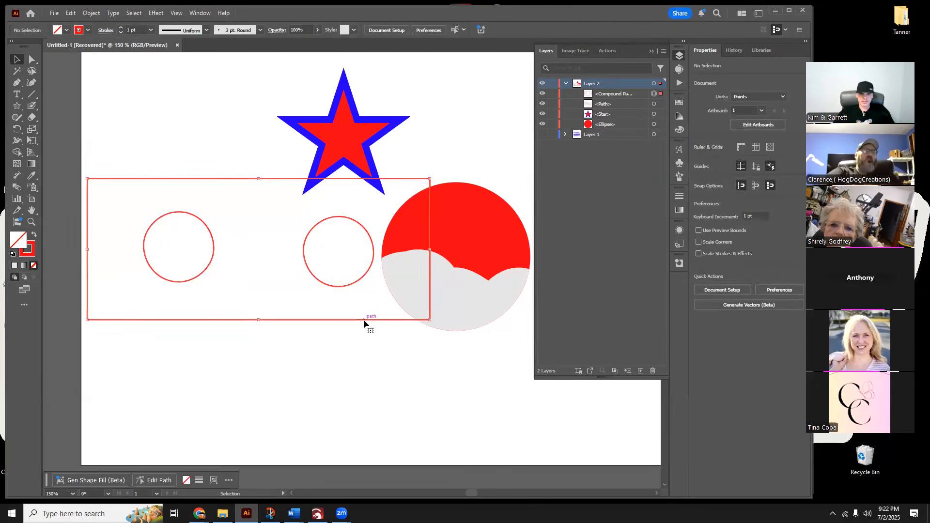
left_click(698, 159)
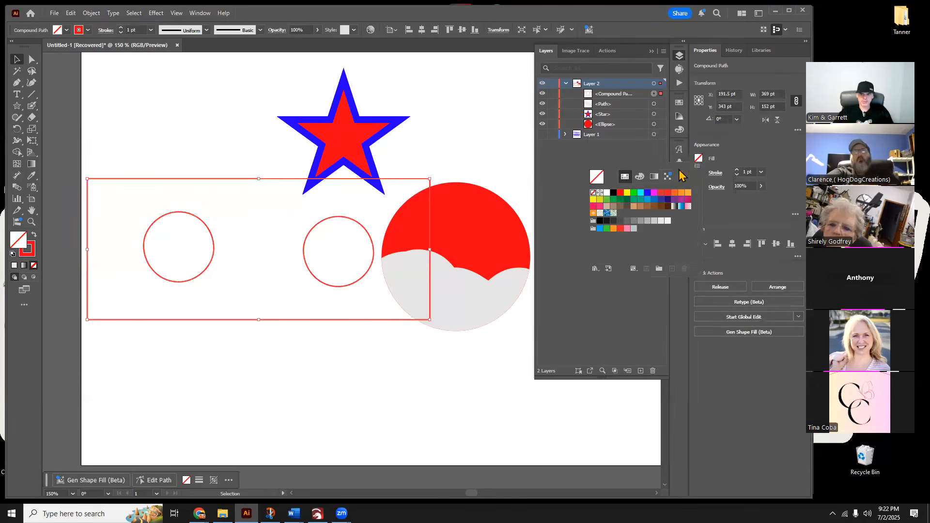
left_click(628, 196)
left_click_drag(236, 304, 196, 341)
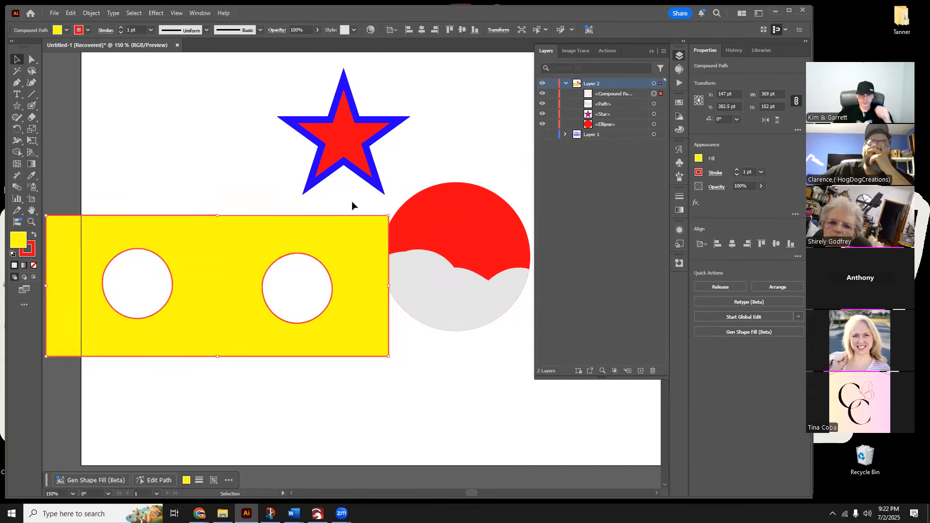
mouse_move(232, 221)
left_mouse_down()
mouse_move(274, 220)
mouse_move(247, 228)
left_mouse_up()
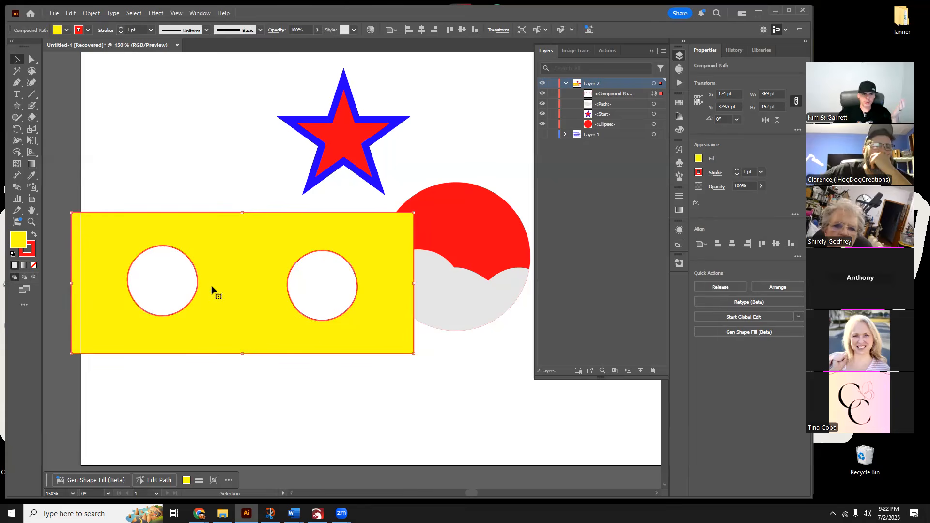
- Release the yellow compound path into separate paths and move them together to about X 149, Y 379.5 pt
left_click(29, 60)
left_click(141, 253)
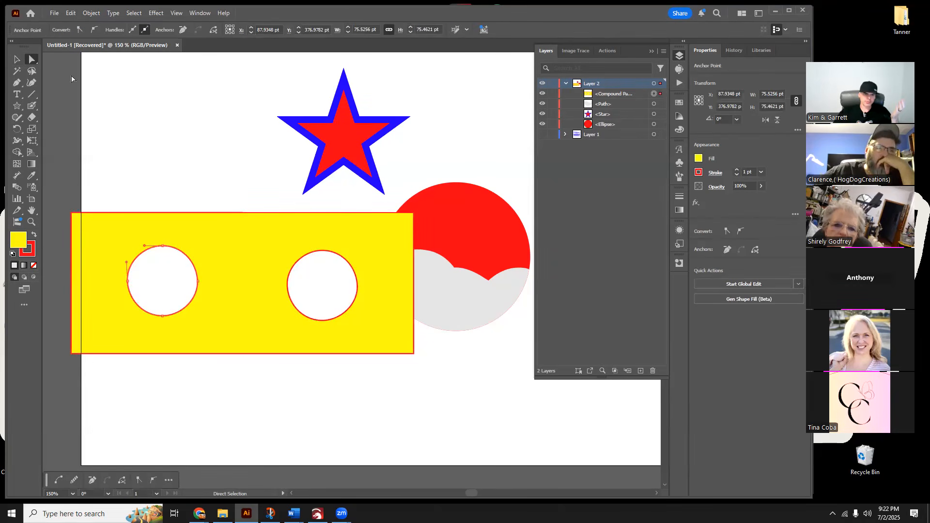
key("v")
left_click(227, 204)
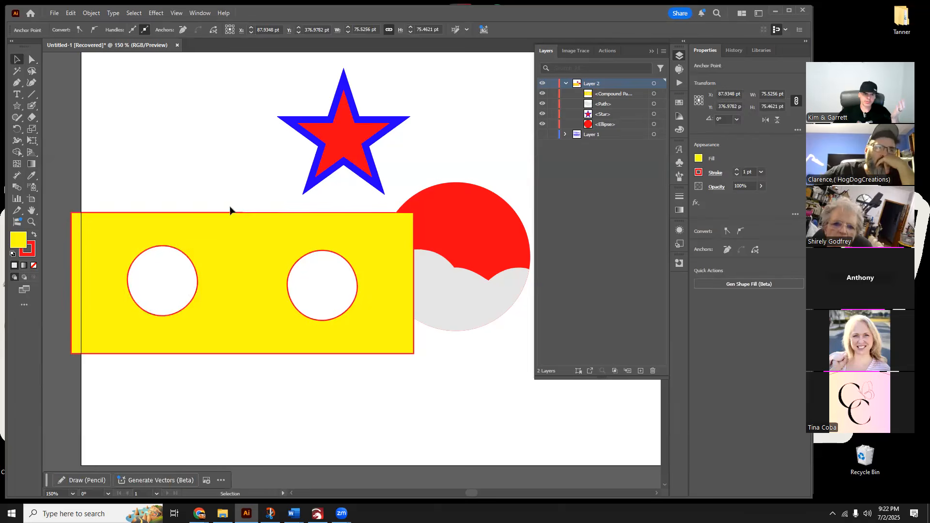
left_click(242, 292)
left_click(708, 289)
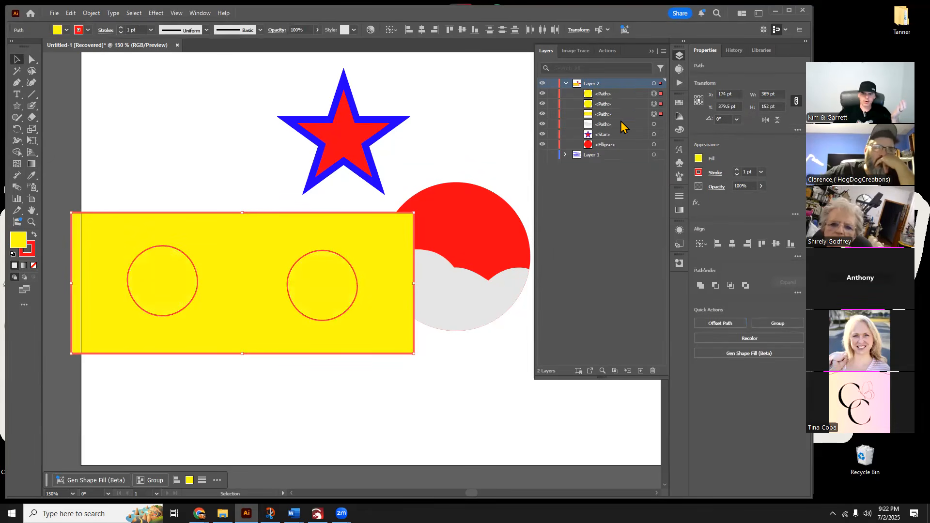
left_click_drag(346, 284, 322, 284)
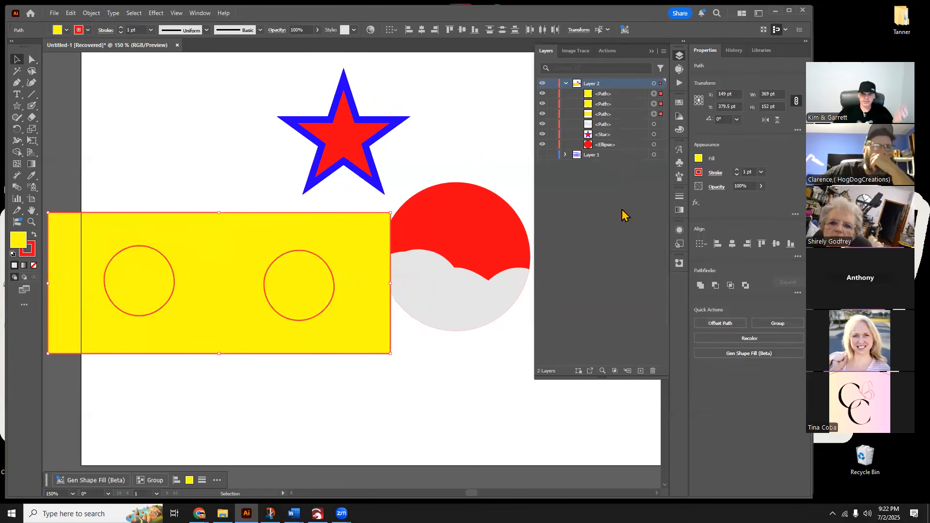
- Try moving each yellow circle down and out of the rectangle on its own, and undo both moves
left_click(444, 367)
left_click_drag(309, 280, 319, 336)
left_click_drag(135, 273, 129, 387)
key("ctrl+z")
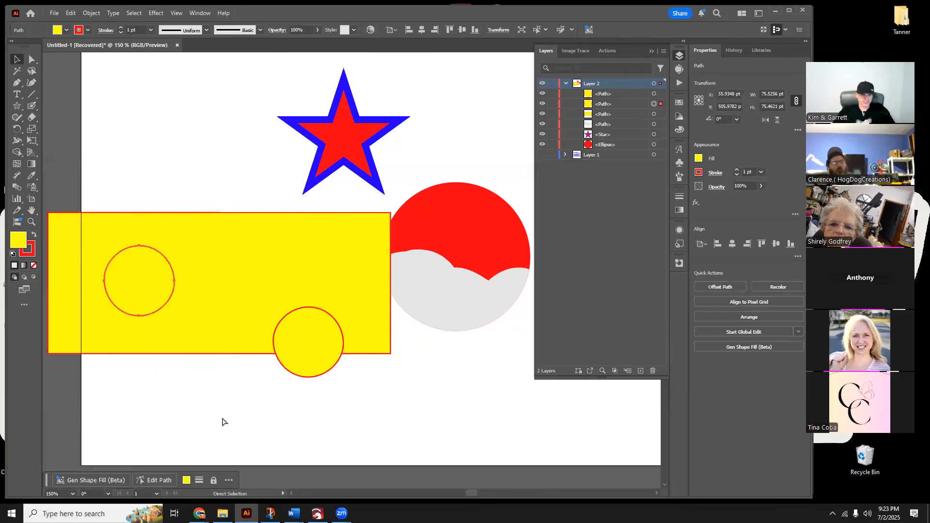
key("ctrl+z")
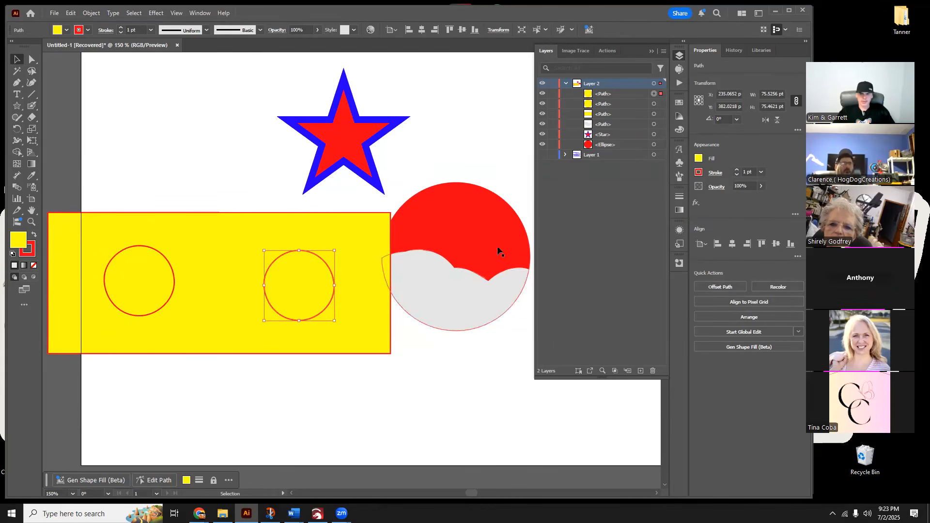
- Enlarge both circles inside the yellow rectangle
left_click_drag(266, 287, 246, 286)
left_click(154, 283)
left_click_drag(174, 284, 195, 284)
- Subtract the enlarged circles from the yellow rectangle with Minus Front and move the result to about X 205, Y 435.5 pt
left_click_drag(284, 381, 158, 276)
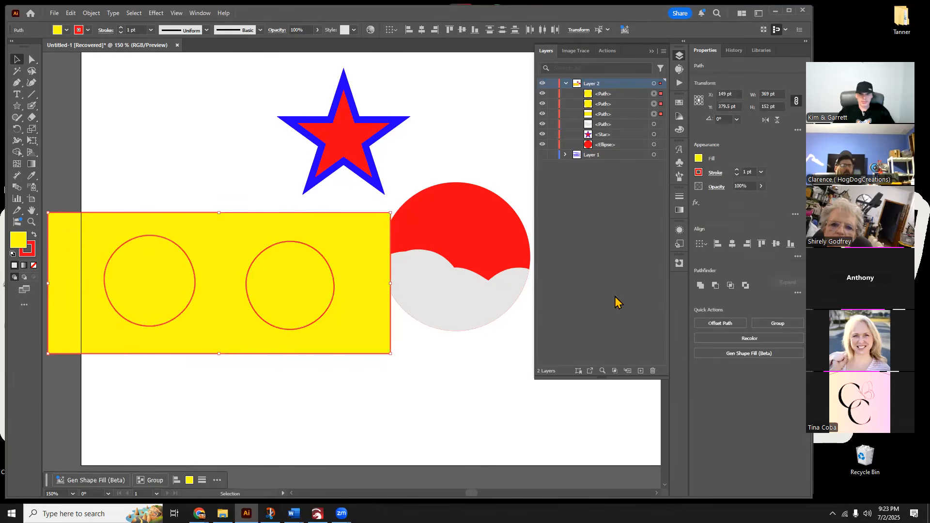
left_click_drag(291, 394, 124, 252)
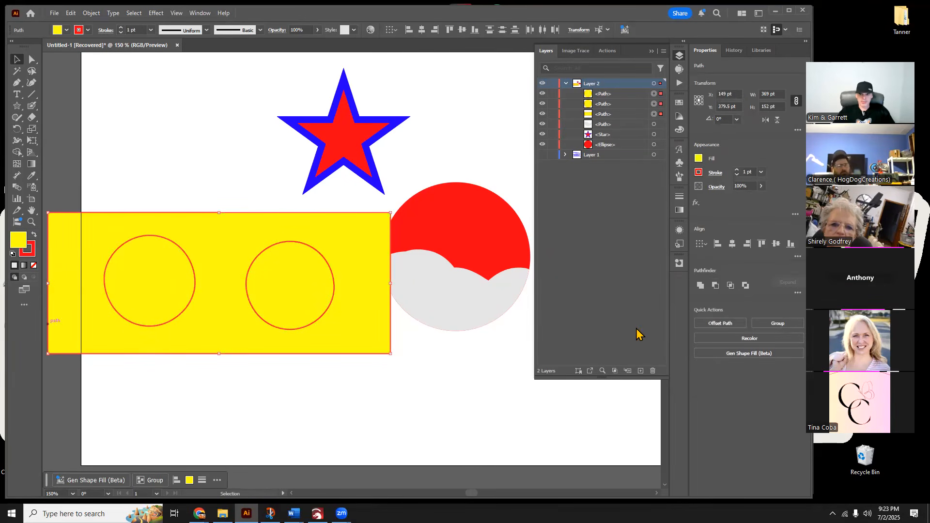
left_click(714, 286)
left_click(328, 408)
left_click_drag(239, 307, 278, 355)
scroll(420, 315, "down", 1)
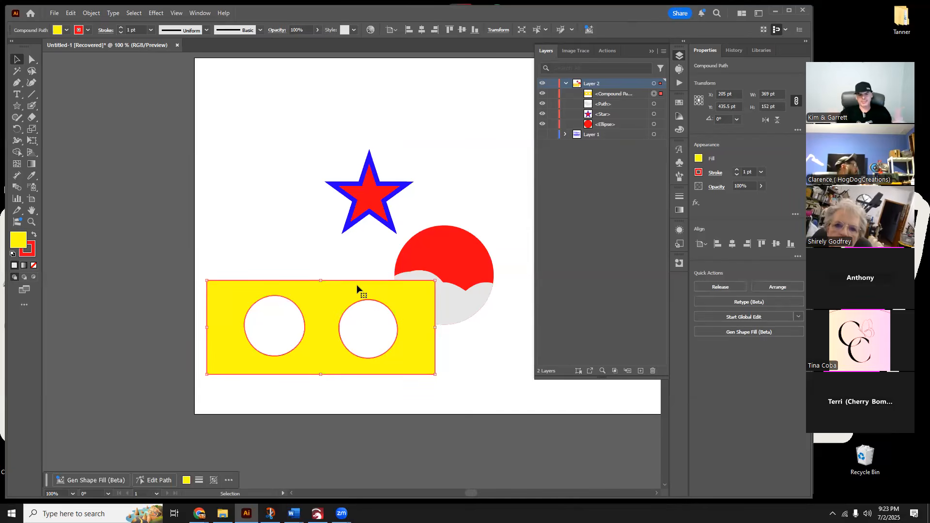
- Delete the extra anchor point at X 204.5, Y 359.5 pt on the yellow rectangle's upper edge and close the resulting gap
left_click(32, 59)
scroll(316, 260, "up", 3)
scroll(316, 260, "down", 3)
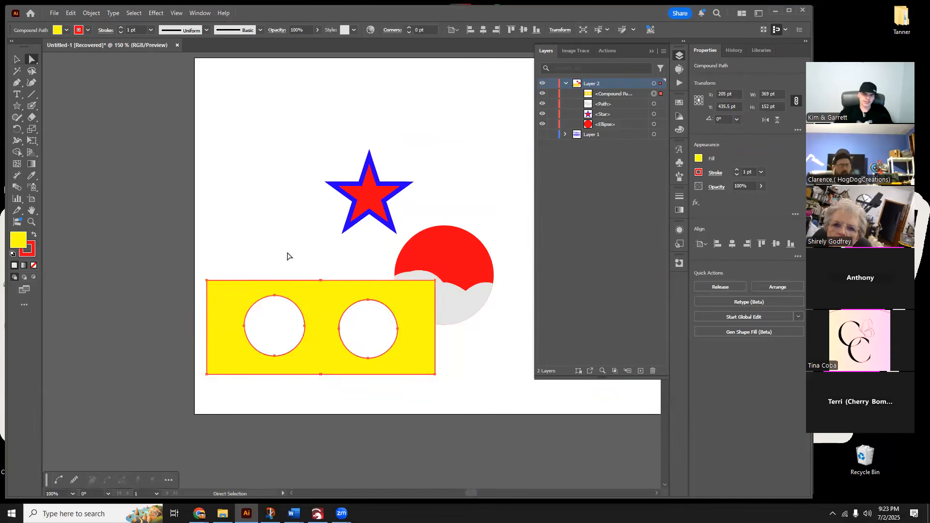
left_click(288, 256)
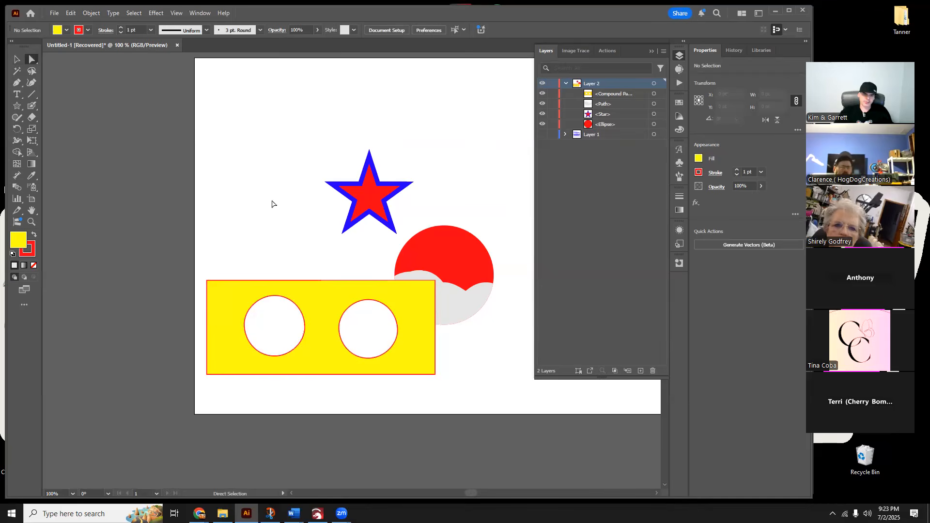
scroll(318, 274, "up", 5)
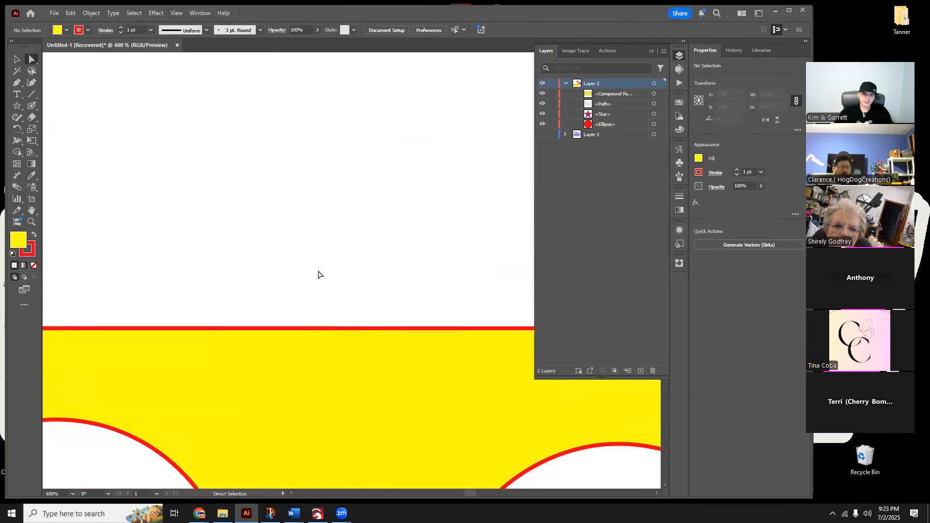
scroll(318, 274, "down", 2)
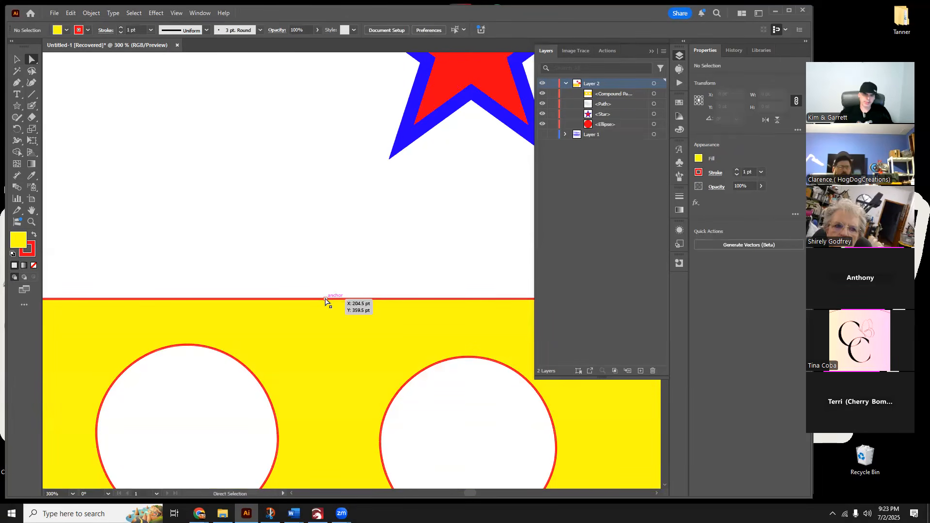
left_click(326, 299)
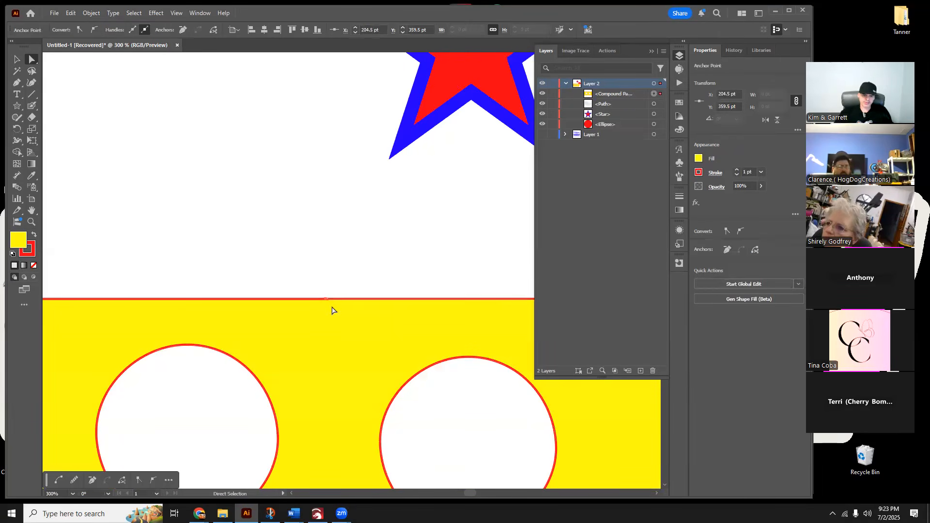
key("Delete")
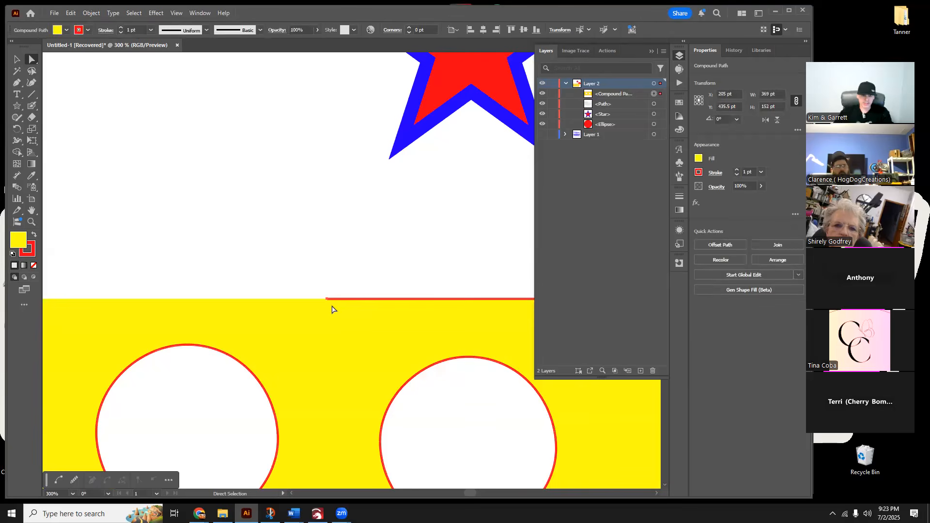
scroll(316, 303, "down", 2)
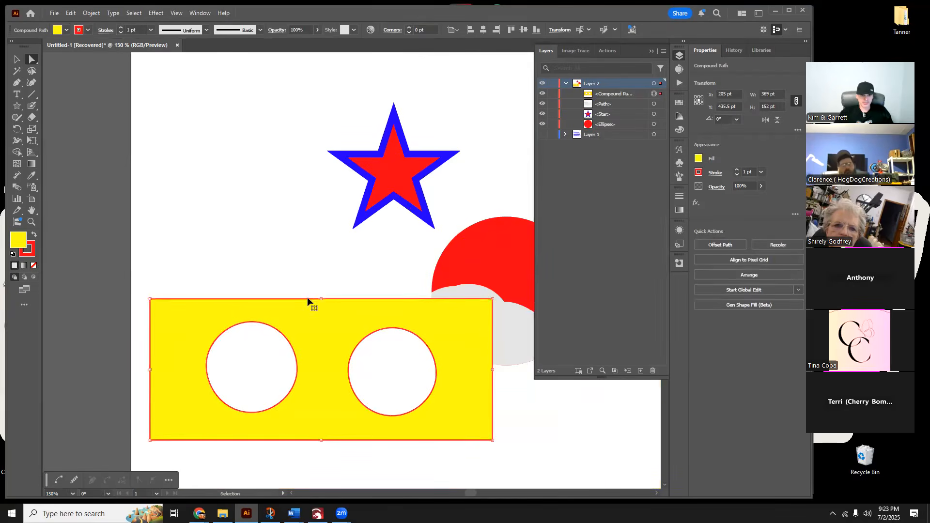
key("ctrl+shift+a")
- Try to move the yellow rectangle's outline by its upper edge with Direct Selection, and undo each move
left_click(247, 302)
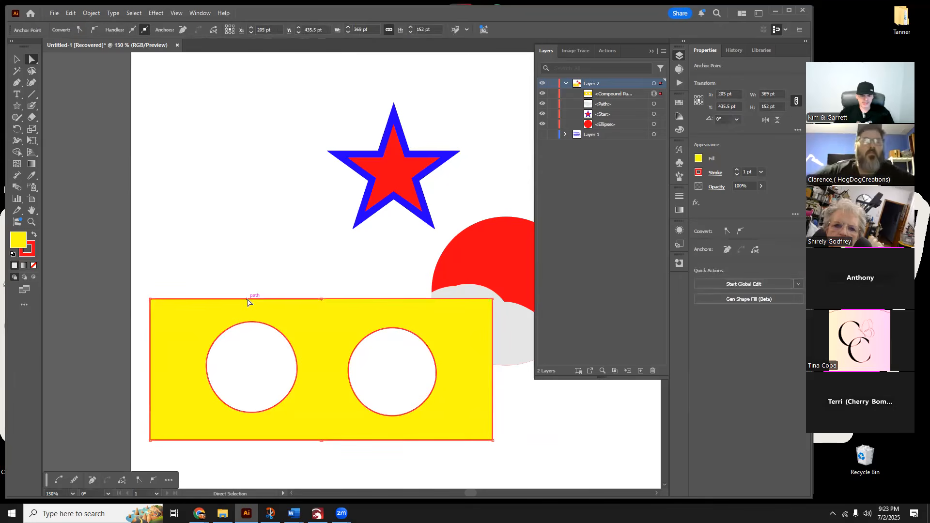
key("ctrl+z")
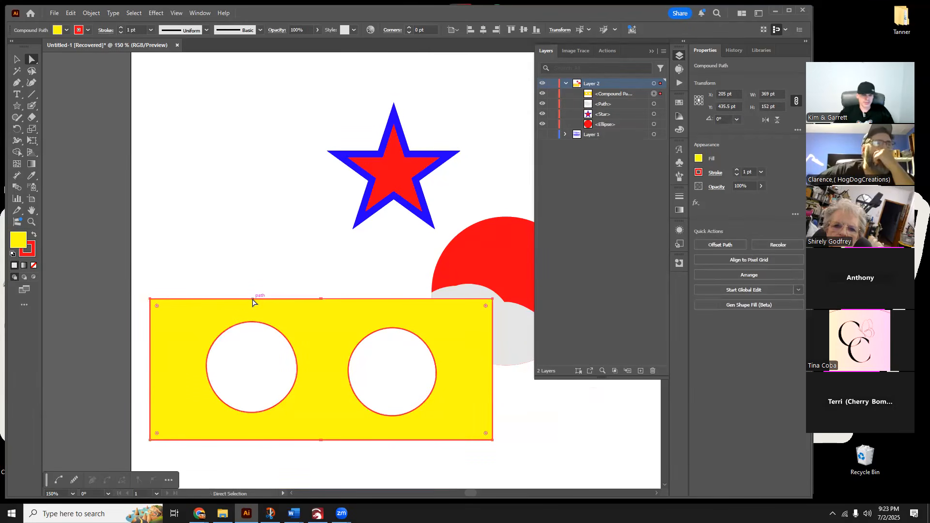
left_click_drag(252, 300, 253, 271)
key("ctrl+z")
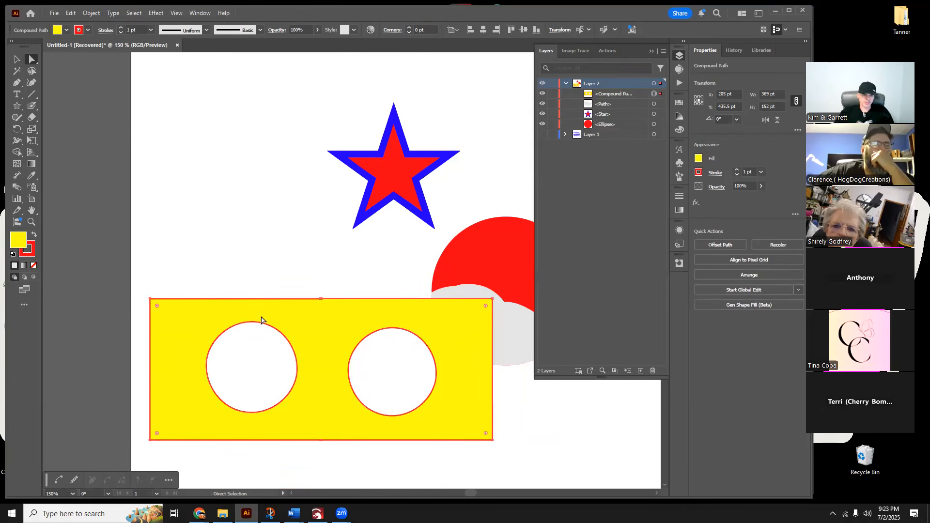
left_click_drag(264, 302, 239, 241)
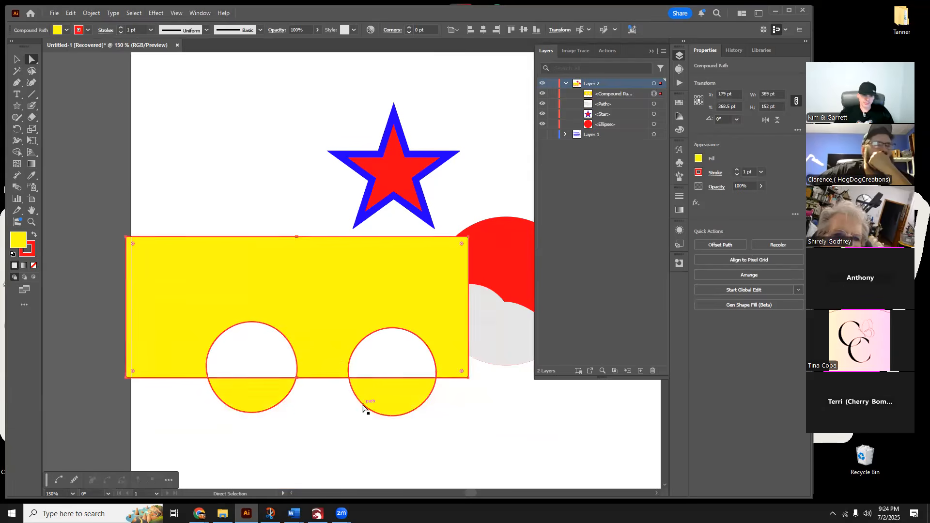
key("ctrl+z")
- Try pulling the upper edge's middle anchor point out to about X 146.5, Y 321.5 pt, and undo the move
left_click_drag(321, 299, 267, 264)
key("ctrl")
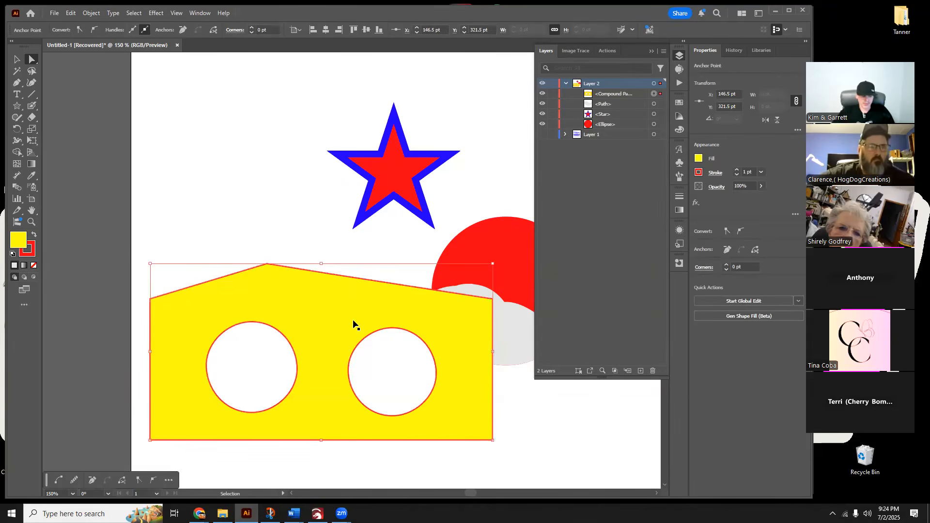
key("ctrl+z")
key("ctrl+z")
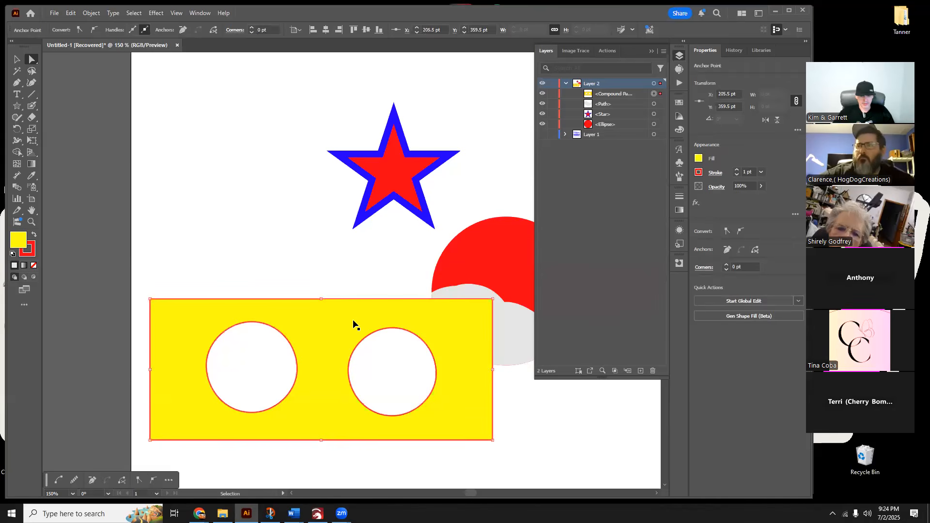
- Try sampling the blank artboard with the Eyedropper for the yellow shape, undo the sampled appearance, and deselect the shape
scroll(337, 320, "up", 2)
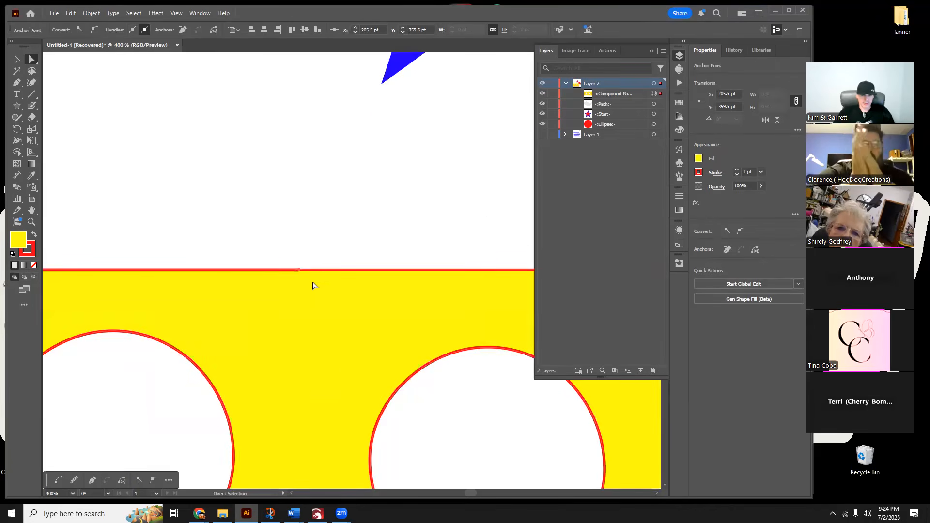
left_click(36, 177)
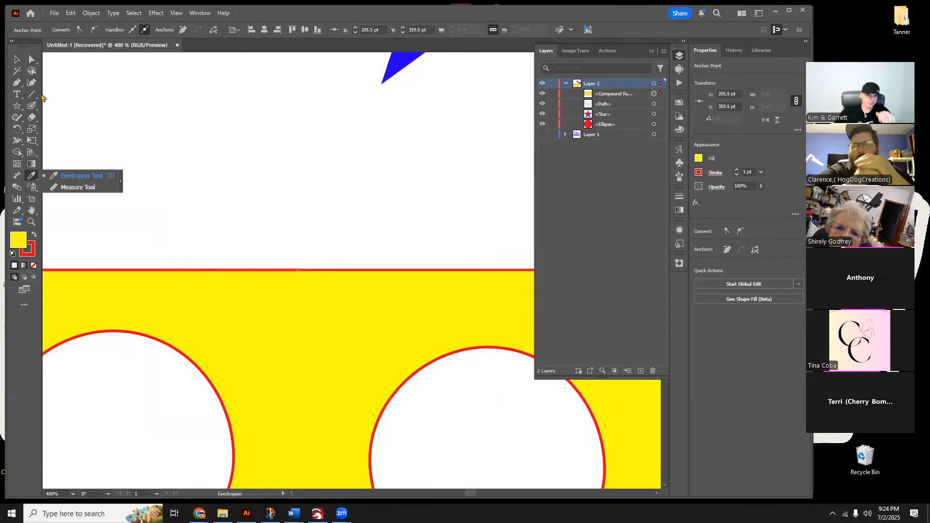
left_click(273, 193)
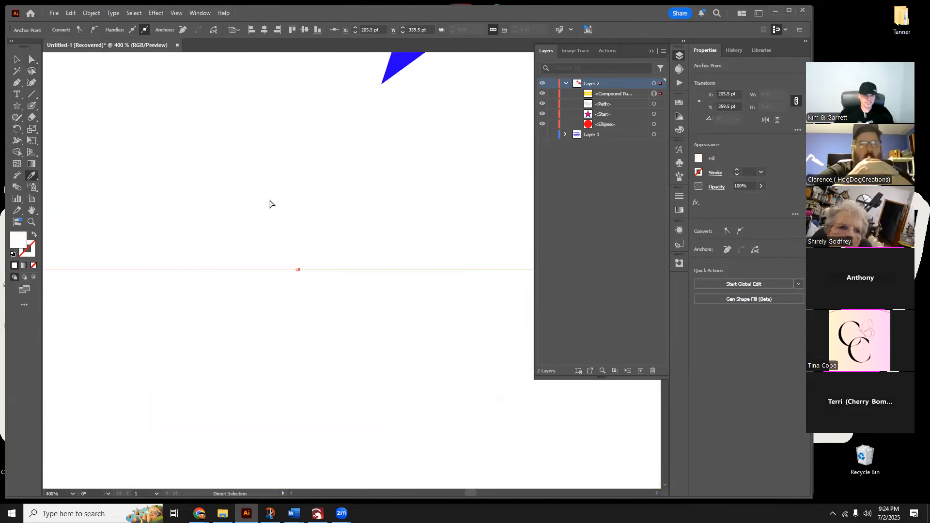
key("ctrl+z")
left_click(17, 59)
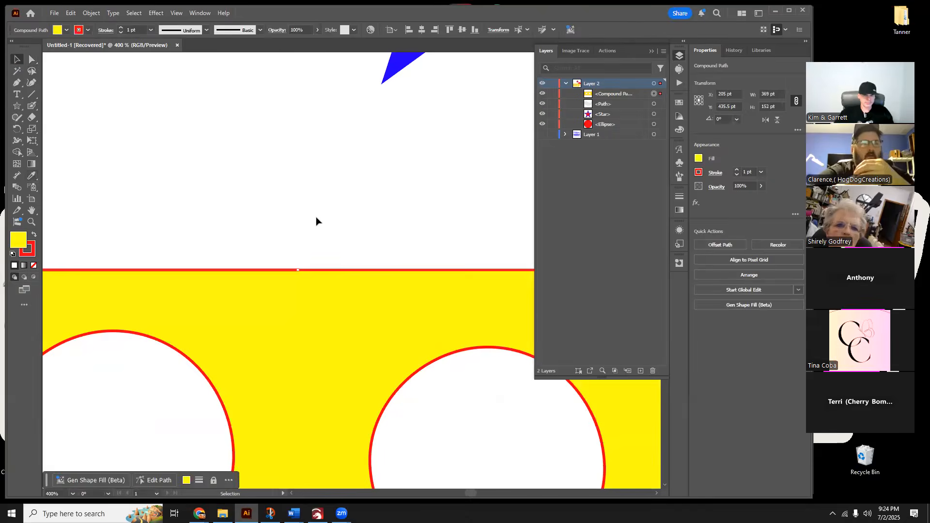
left_click(318, 221)
scroll(320, 254, "down", 3)
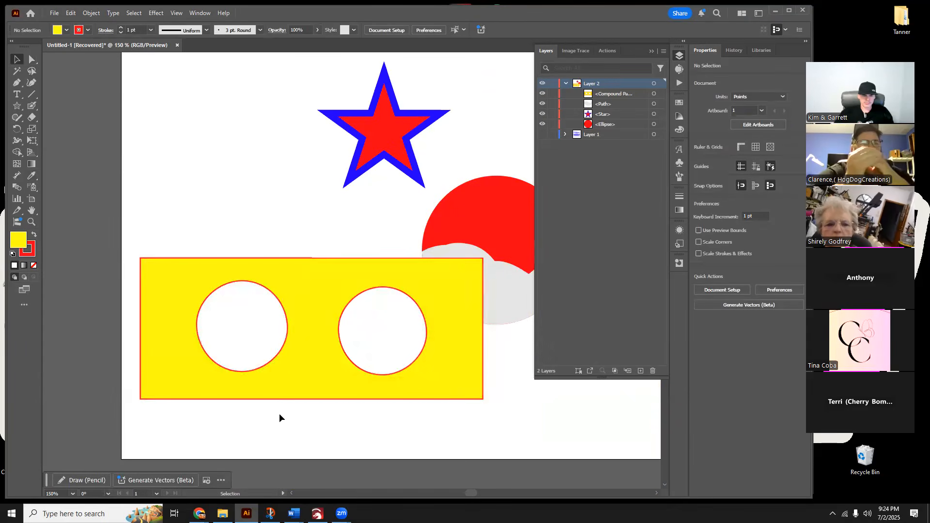
mouse_move(341, 513)
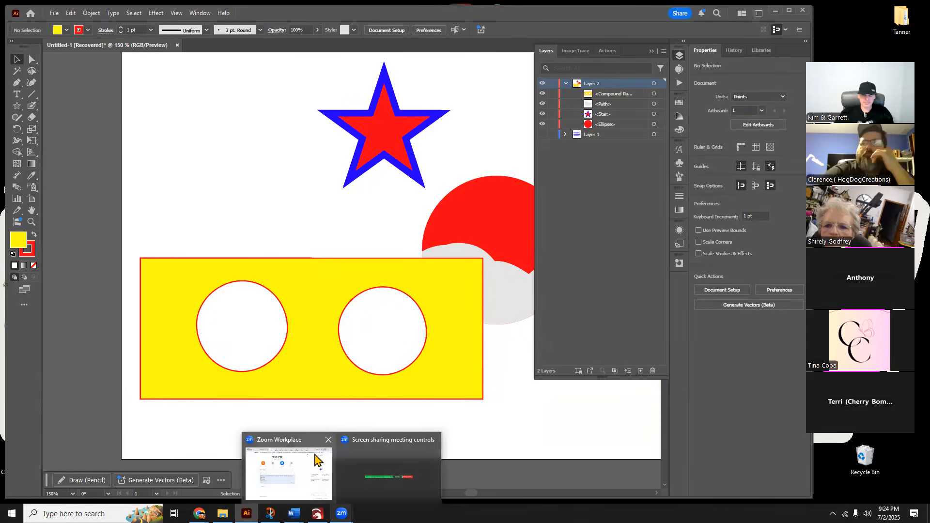
scroll(287, 385, "up", 2)
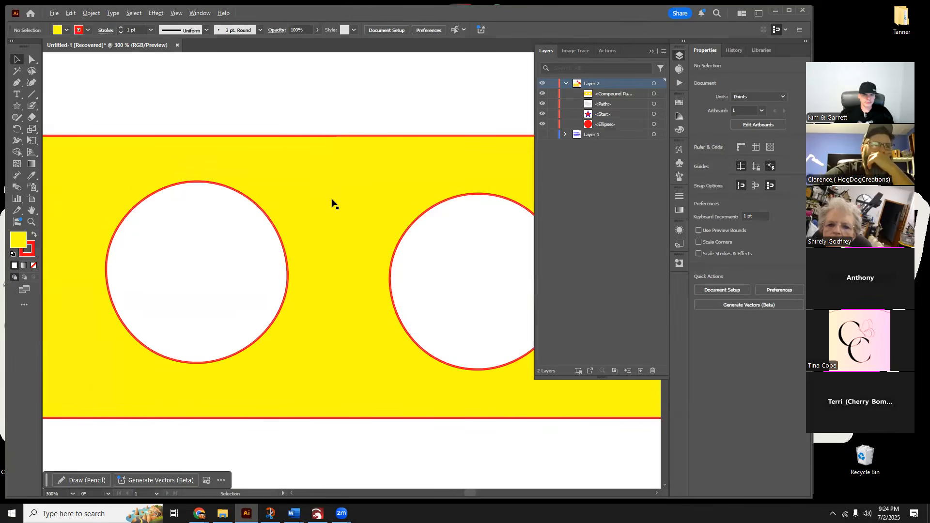
- Collapse Layer 2 in the layer list and hide it to clear the artboard
scroll(347, 145, "left", 2)
scroll(346, 149, "right", 2)
scroll(339, 256, "down", 4)
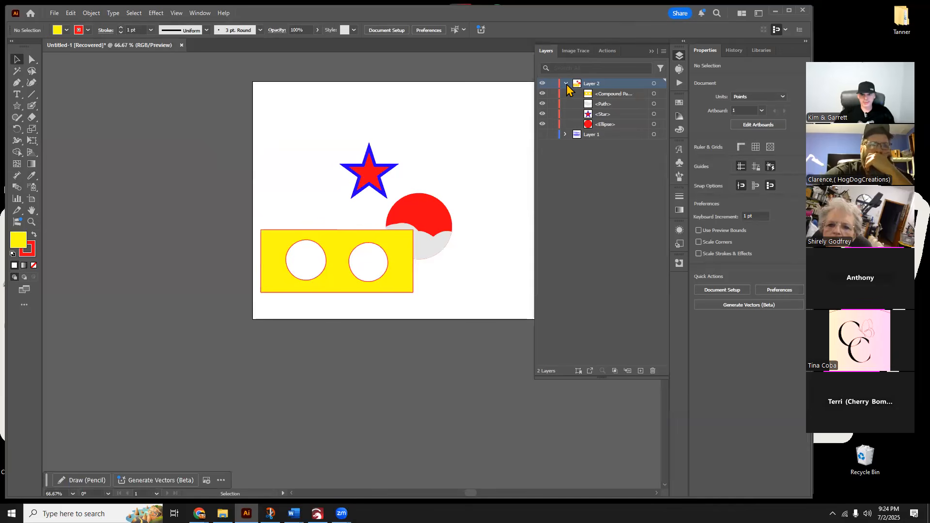
left_click(566, 84)
left_click(542, 84)
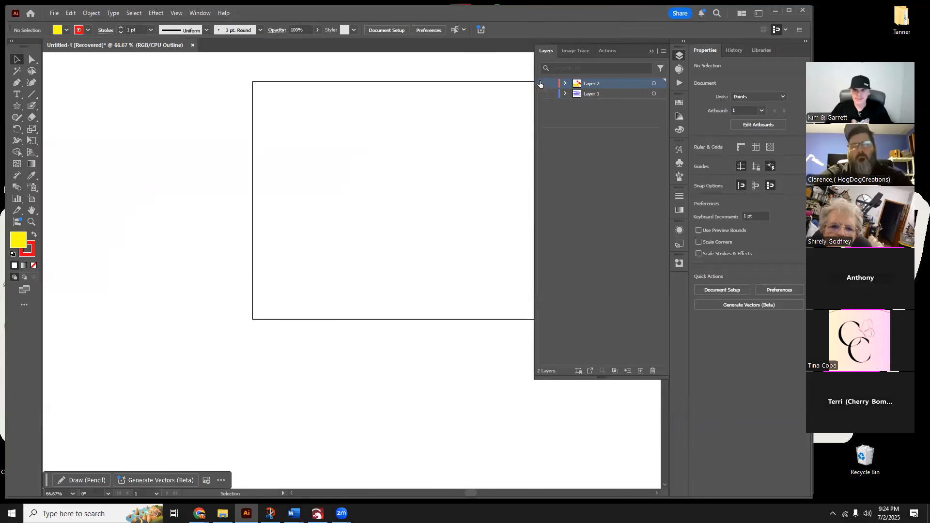
left_click(678, 57)
scroll(411, 186, "down", 1)
scroll(410, 186, "up", 1)
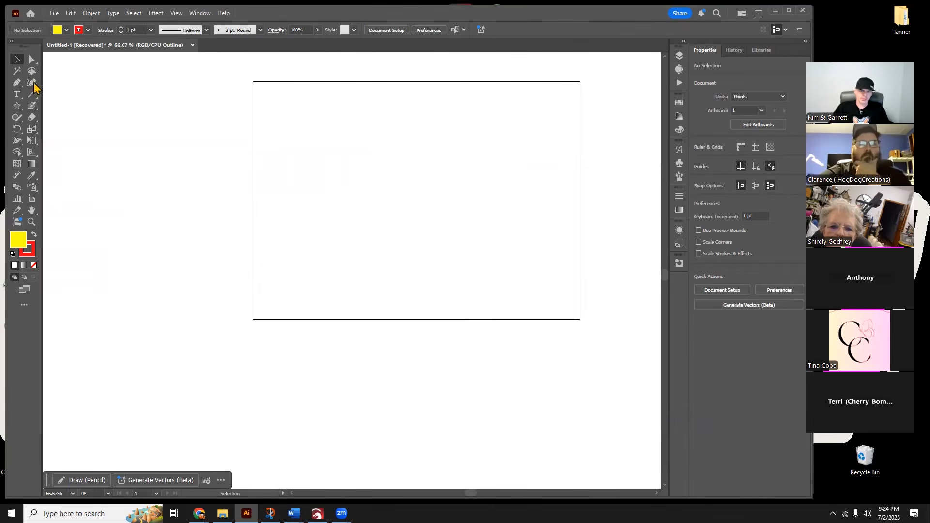
- Add a new empty layer above Layer 2
left_click(679, 58)
left_click(664, 51)
left_click(691, 54)
left_click(463, 296)
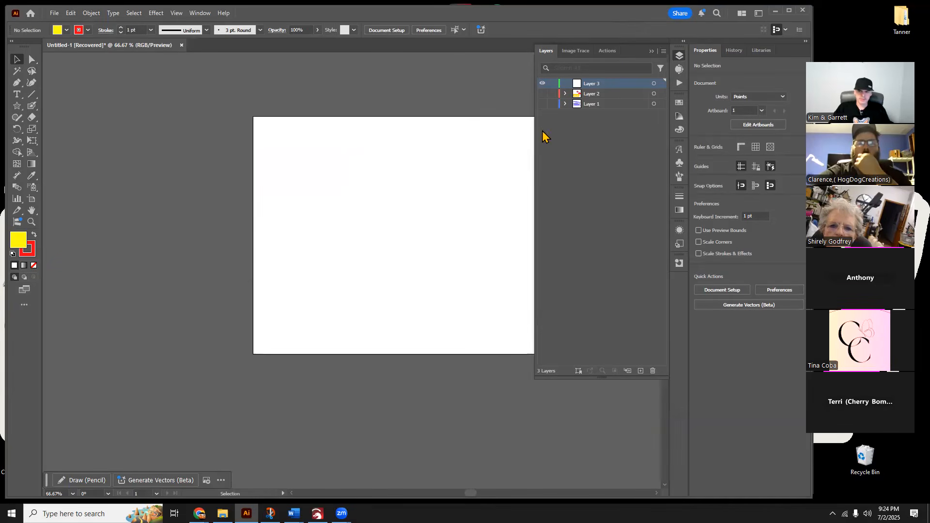
- Show Layer 1 to review the session's topic list, briefly check Layer 2, and hide both layers again
left_click(542, 103)
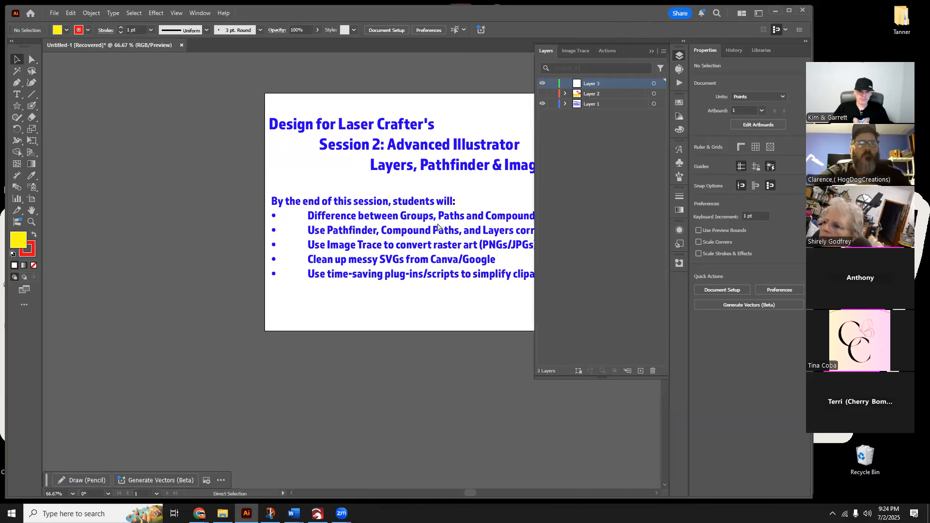
scroll(408, 248, "up", 1)
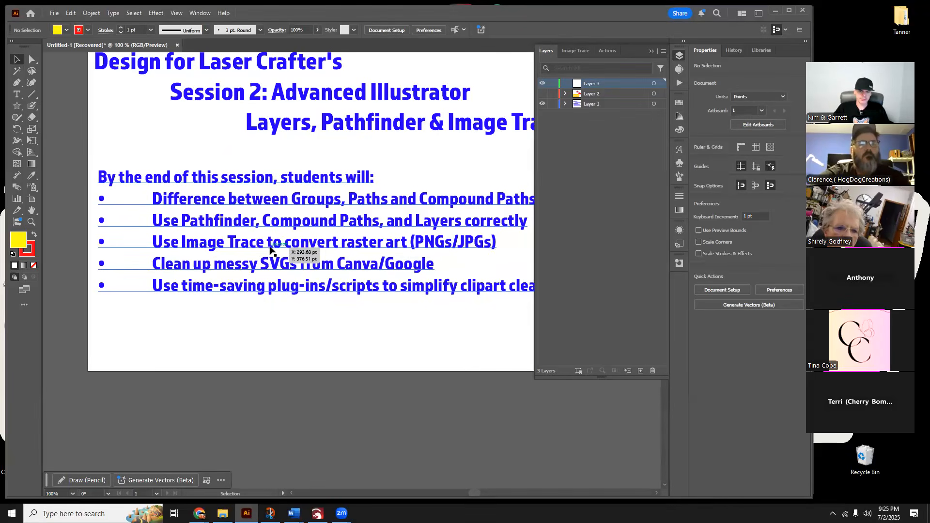
left_click(581, 155)
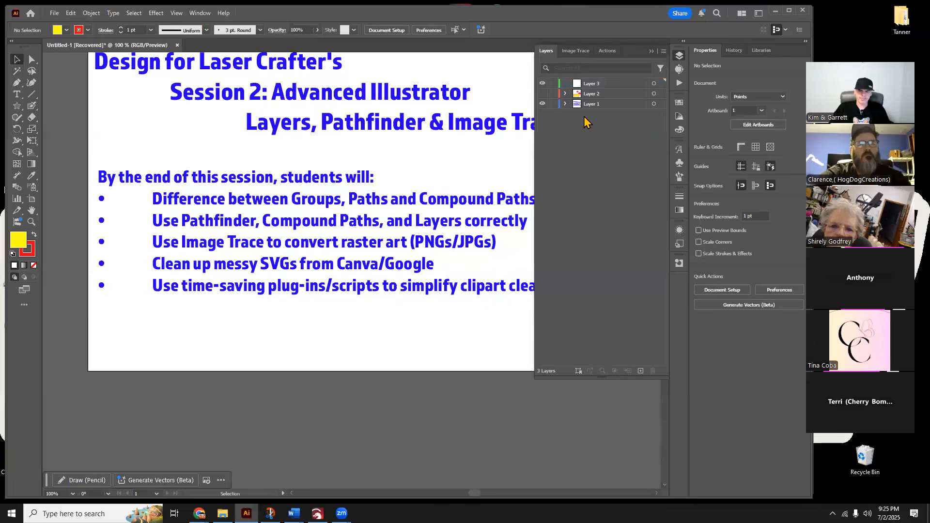
left_click(542, 94)
left_click(542, 93)
left_click(542, 103)
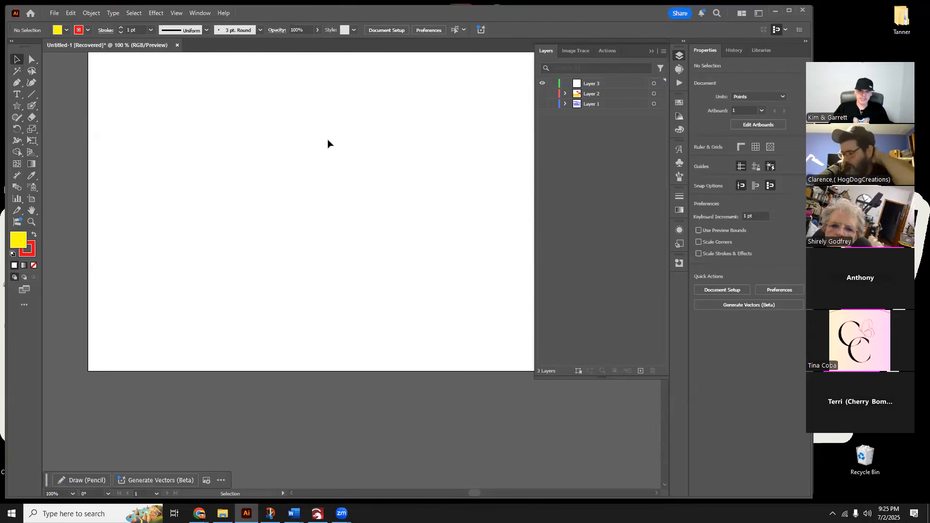
scroll(379, 163, "up", 1)
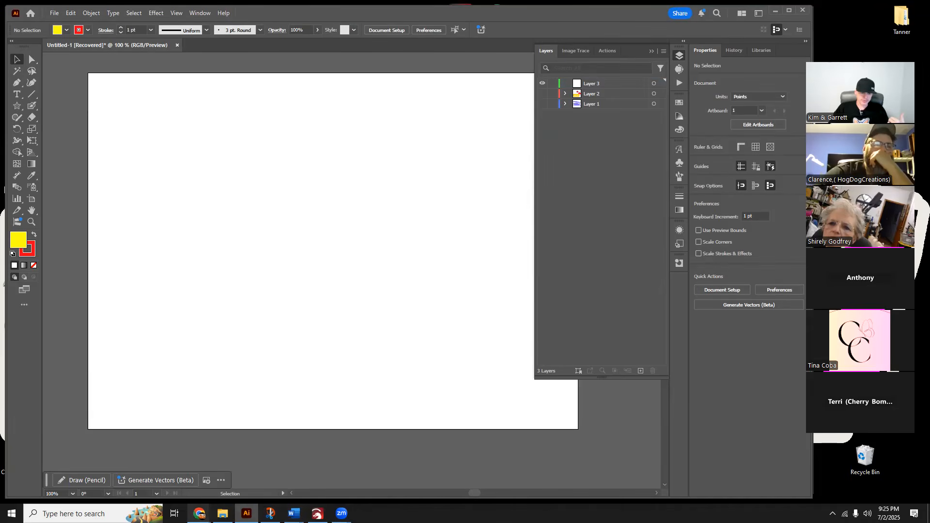
- Switch to Chrome and browse the Google image results for logos, previewing the Starbucks logo and its related images
mouse_move(200, 513)
left_click(290, 491)
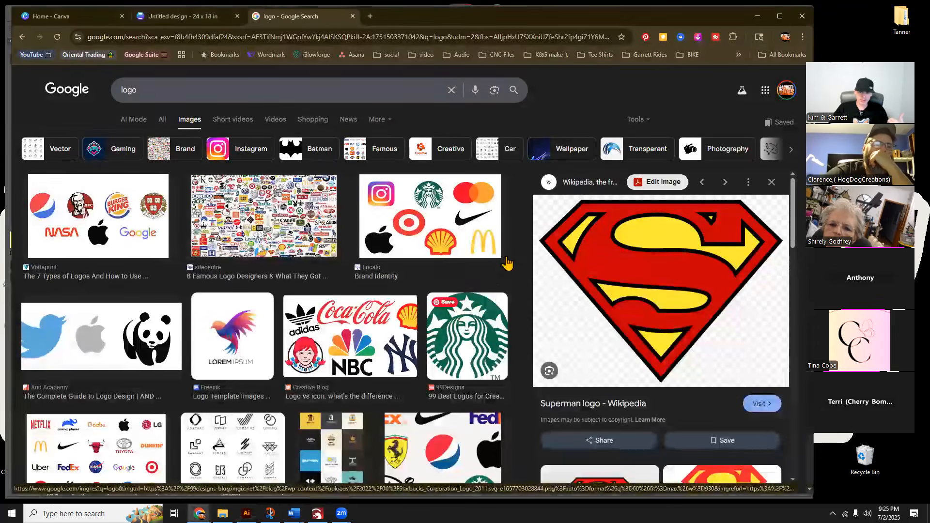
left_click(450, 334)
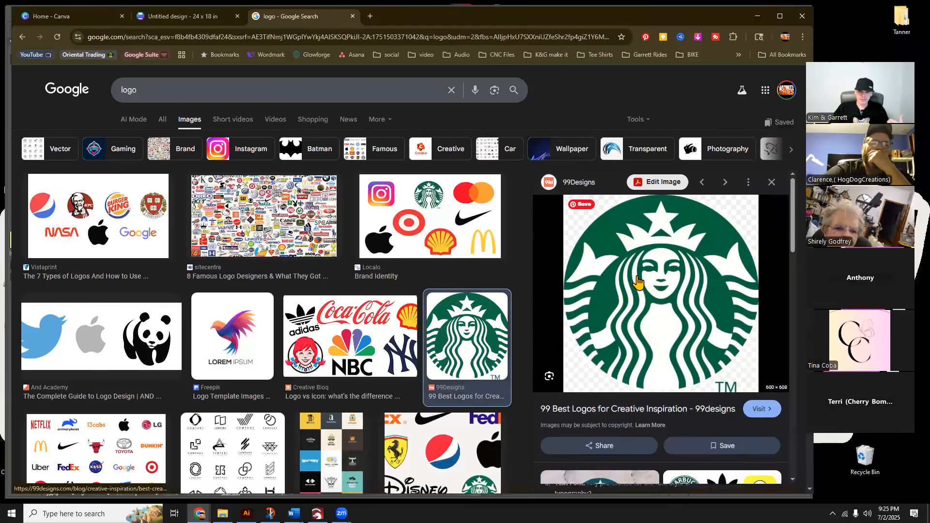
scroll(548, 303, "down", 10)
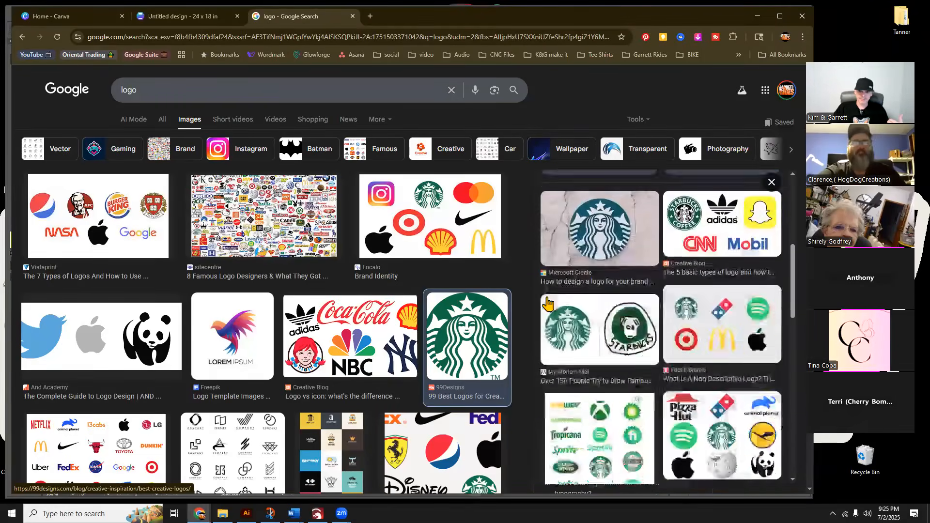
scroll(548, 303, "up", 10)
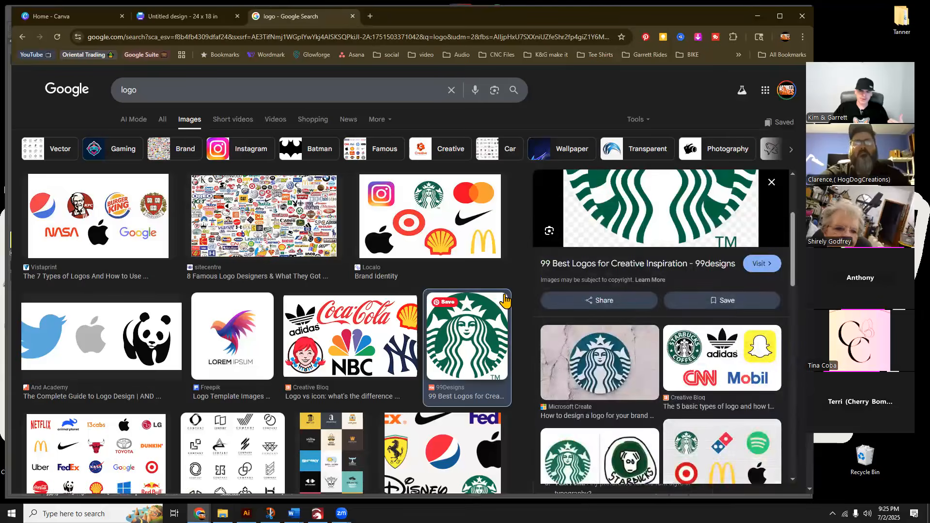
scroll(366, 323, "down", 2)
scroll(367, 323, "down", 4)
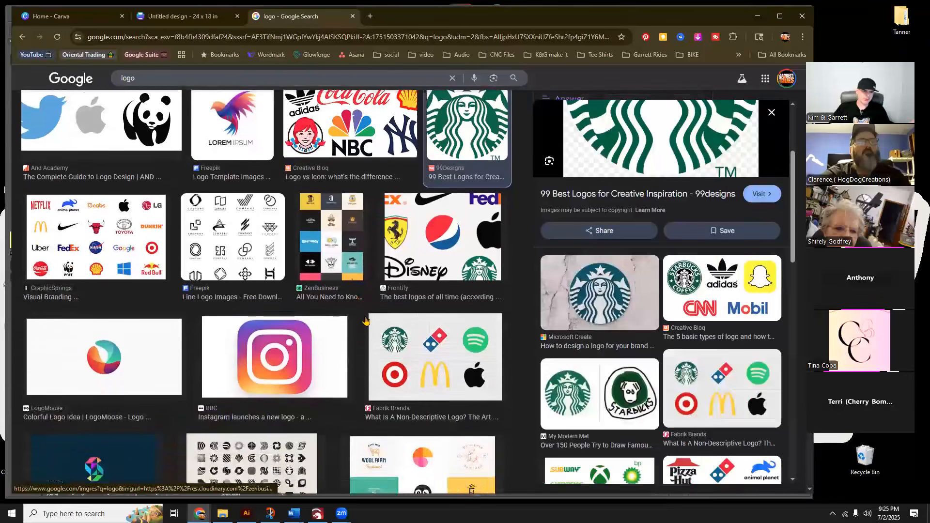
scroll(366, 322, "up", 5)
scroll(366, 323, "up", 1)
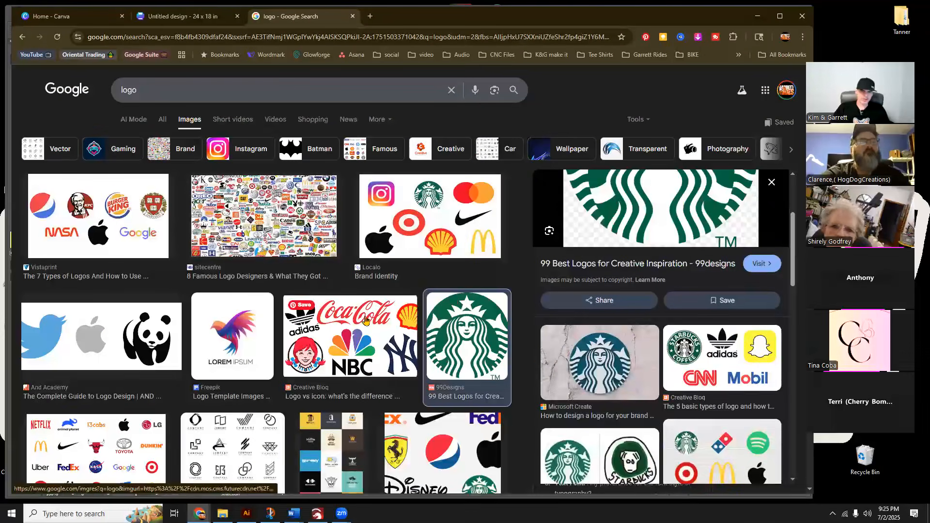
scroll(628, 233, "up", 2)
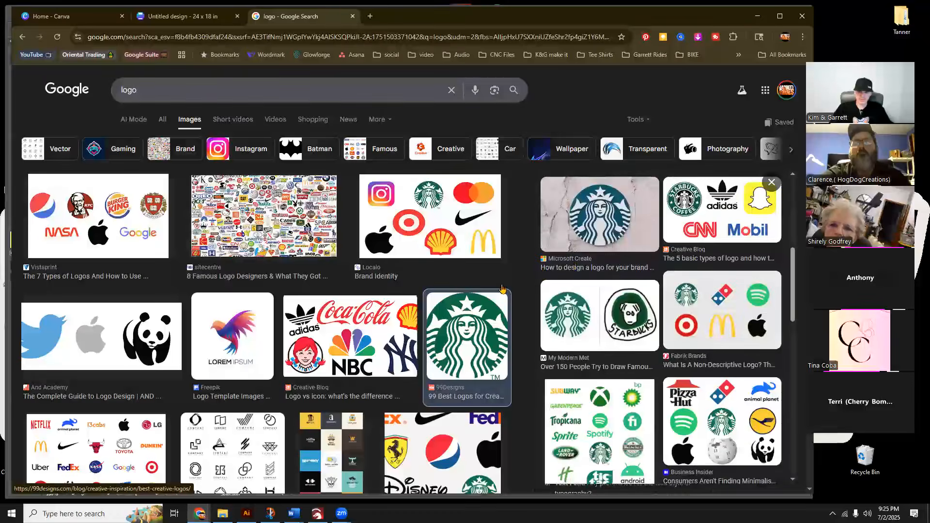
scroll(399, 301, "down", 7)
scroll(400, 301, "up", 7)
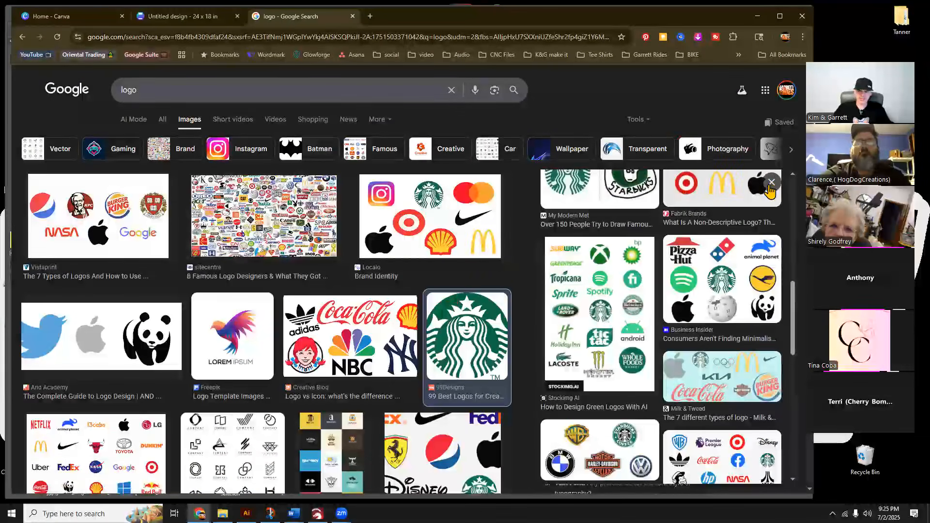
scroll(697, 216, "up", 3)
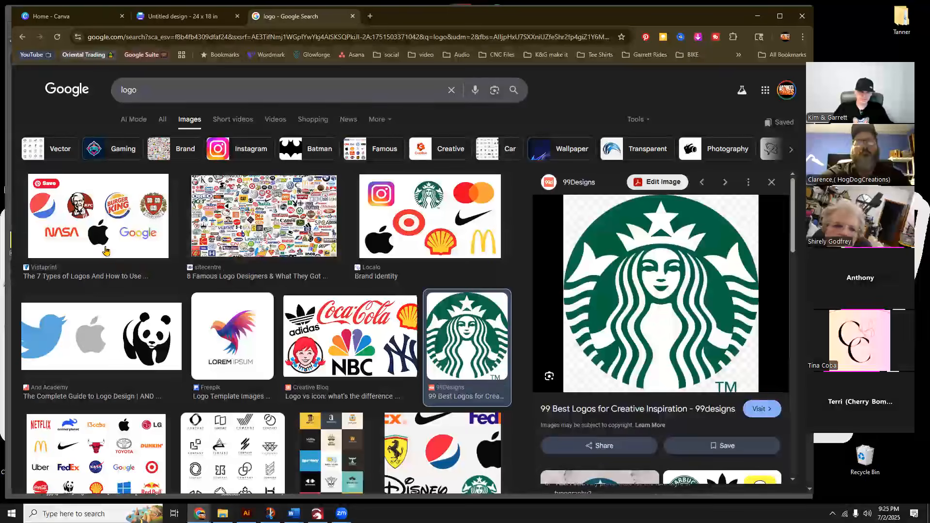
- Compare the Vistaprint logo collection with the And Academy image and preview the And Academy bird, apple and panda logos
left_click(106, 251)
scroll(657, 310, "up", 5)
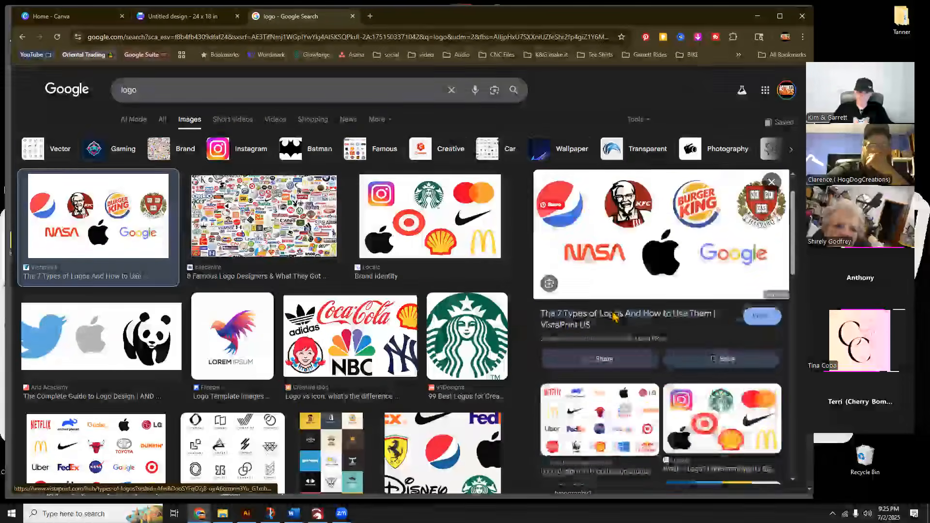
scroll(107, 272, "down", 2)
left_click(105, 272)
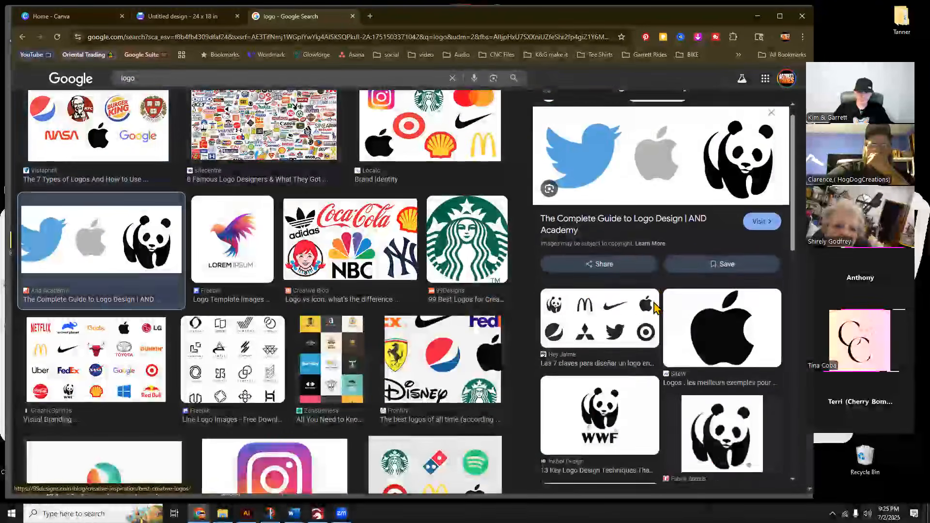
scroll(406, 298, "up", 2)
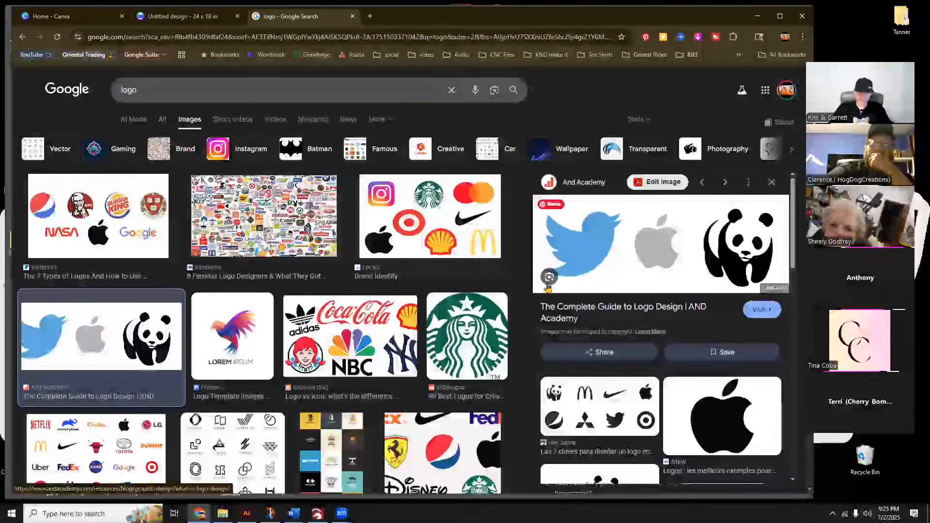
- Save the bird, apple and panda logo image into the Downloads folder and narrow the browser window beside it
left_click(222, 513)
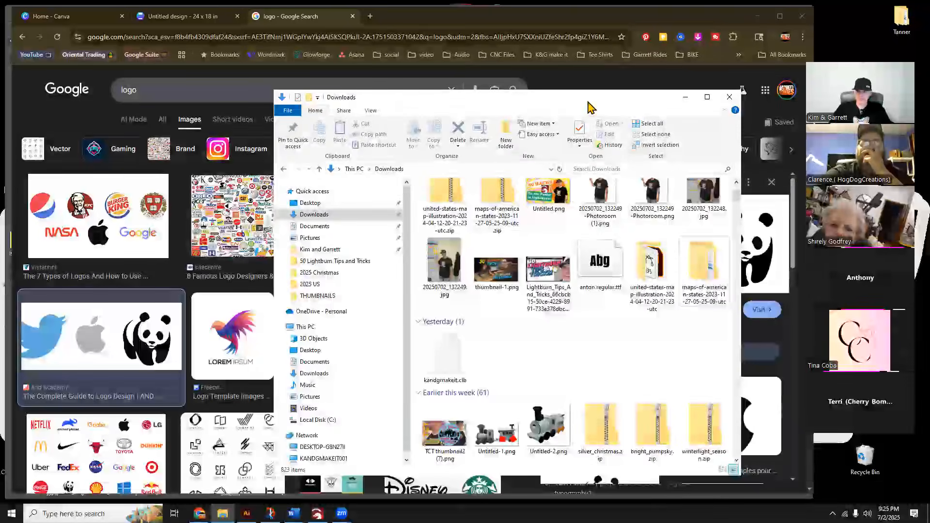
left_click_drag(590, 107, 731, 116)
left_click(723, 24)
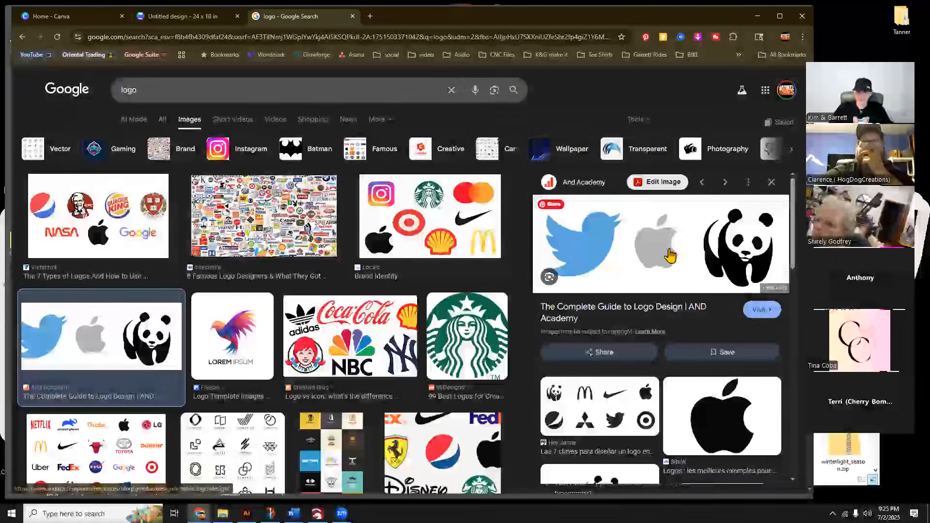
left_click_drag(669, 255, 768, 395)
left_click_drag(807, 461, 822, 463)
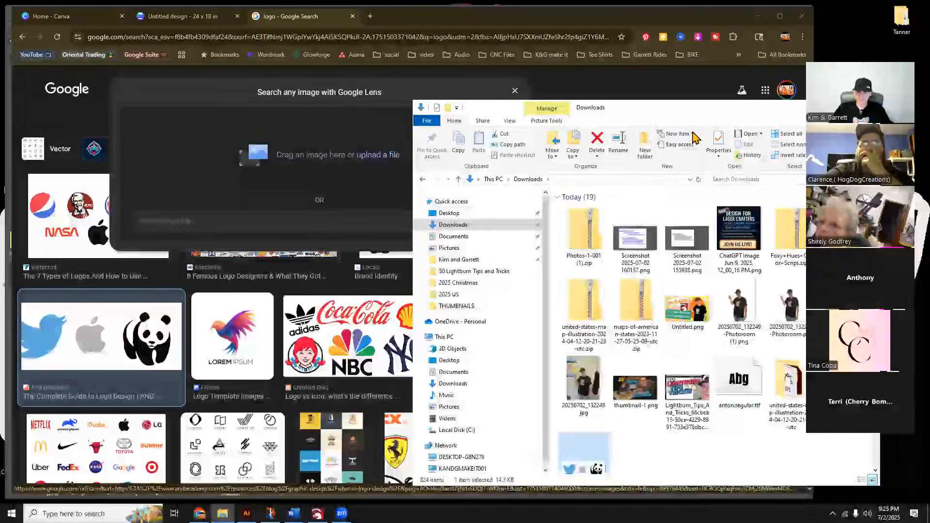
left_click_drag(815, 43, 663, 59)
left_click(777, 118)
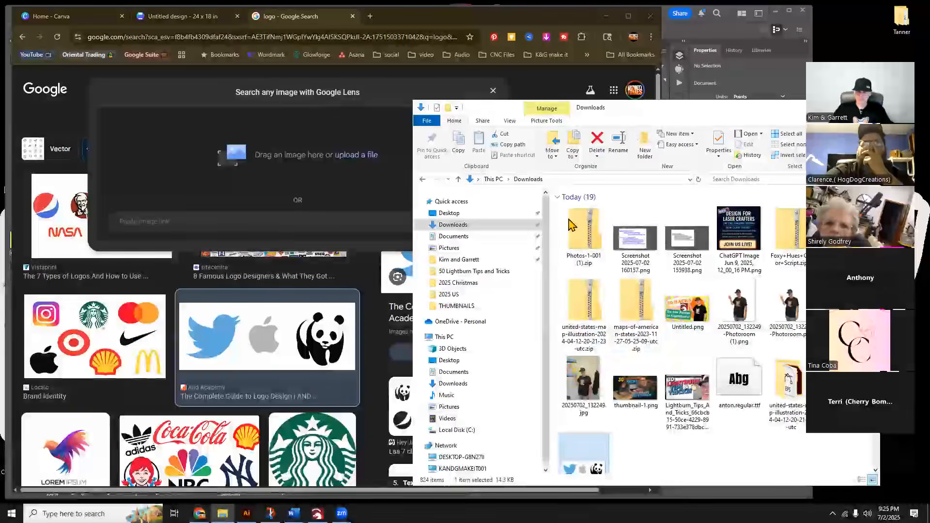
- Check which programs can open the saved .webp logo image in the Downloads folder
scroll(606, 319, "down", 5)
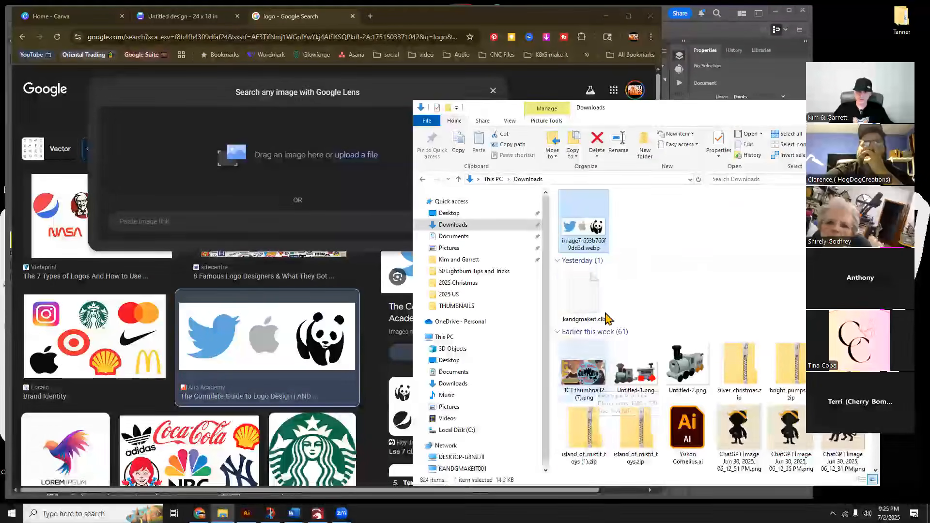
right_click(591, 241)
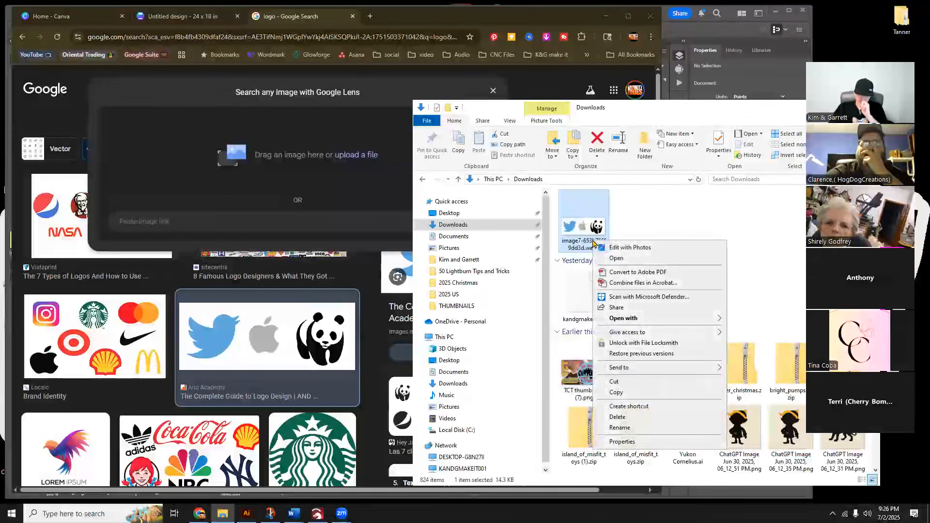
mouse_move(632, 322)
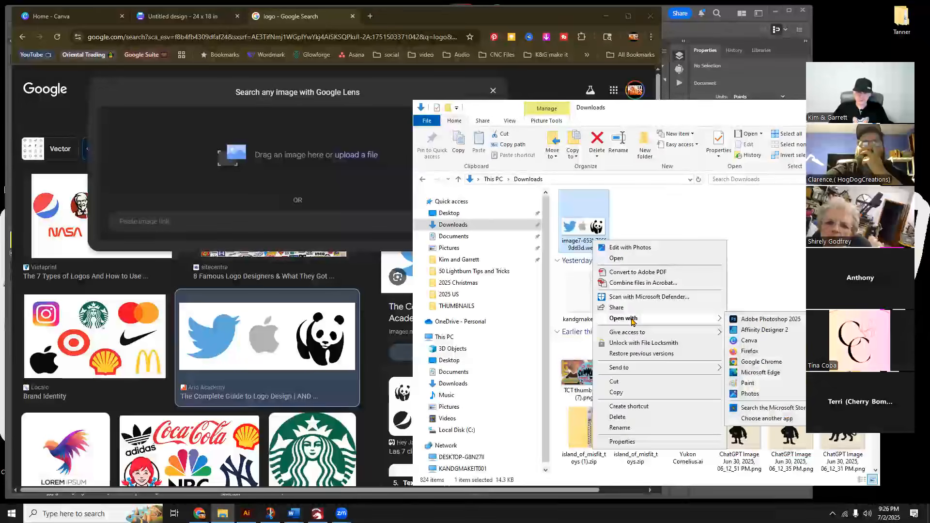
left_click(759, 290)
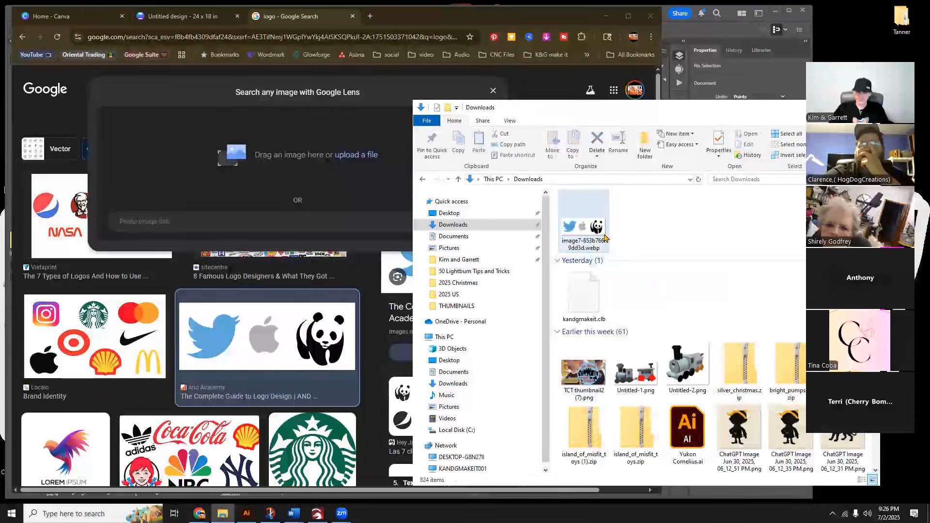
- Preview the 99Designs Starbucks logo in the image results and save it into the Downloads folder
left_click(493, 91)
scroll(314, 401, "down", 2)
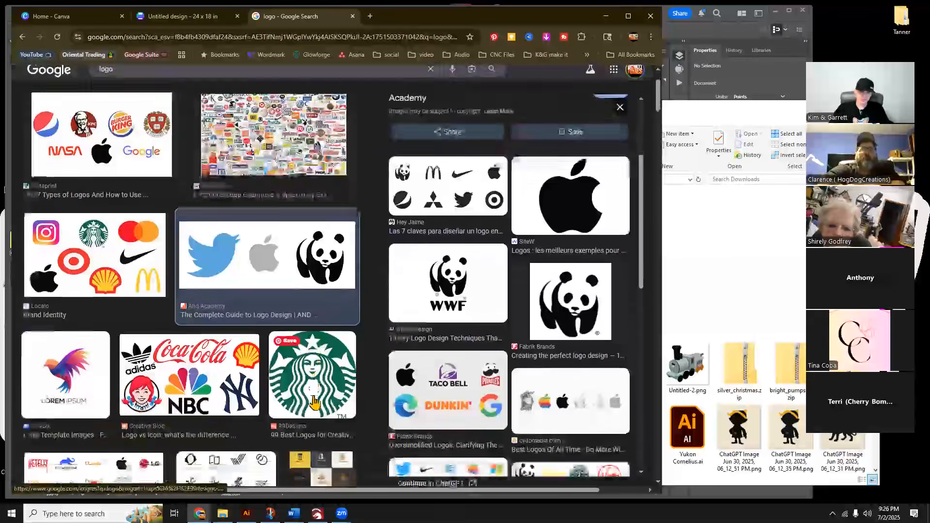
left_click(314, 401)
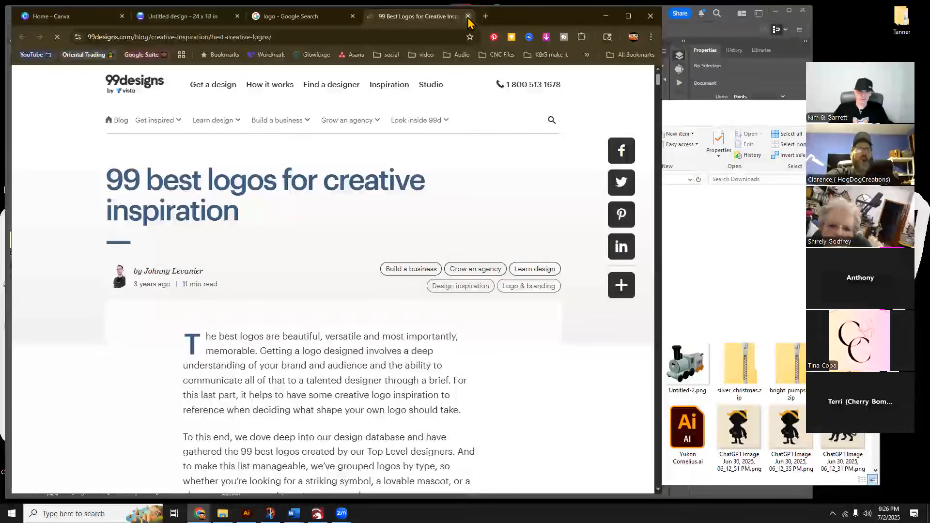
left_click(468, 16)
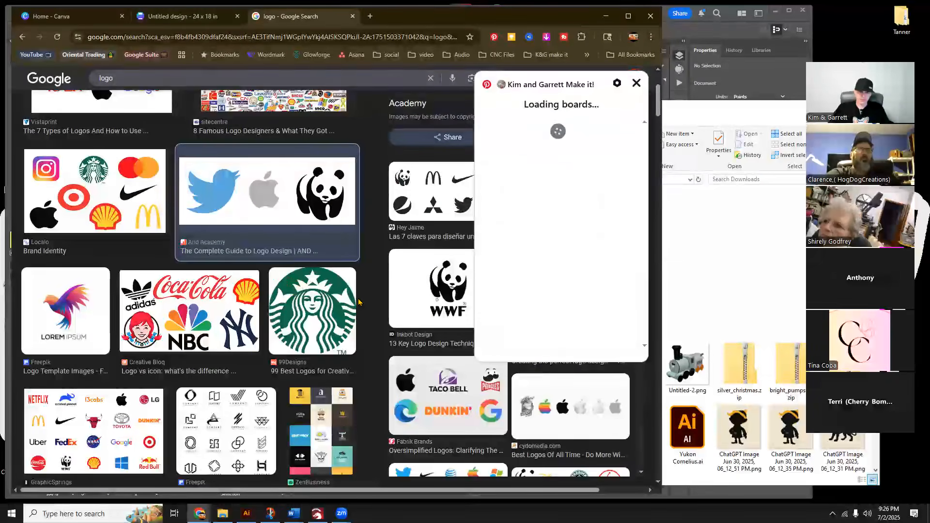
left_click(637, 84)
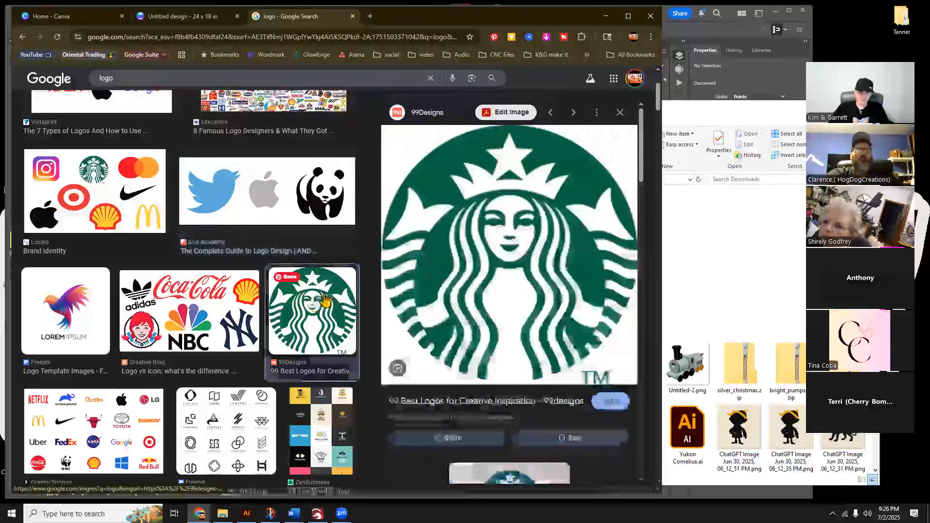
left_click(312, 310)
left_click_drag(496, 229, 726, 262)
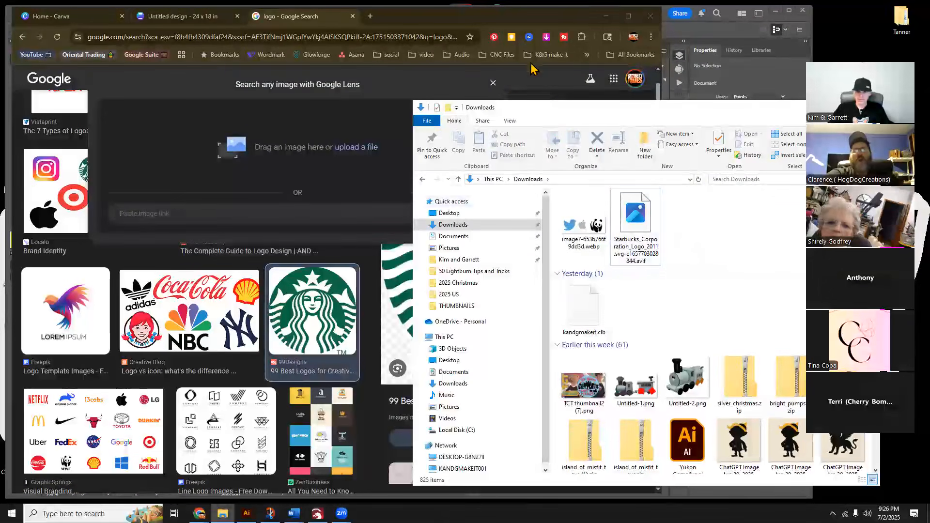
left_click(493, 84)
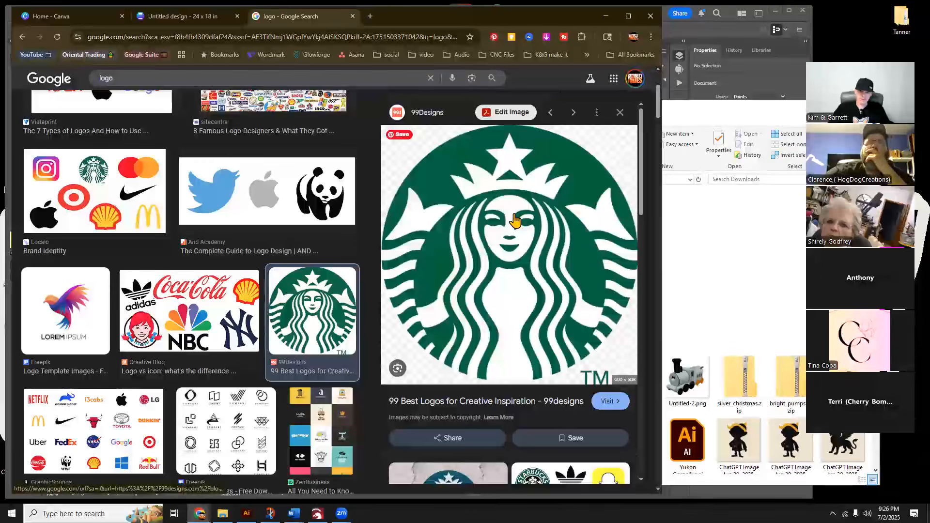
- Browse further logo results and check the saved Starbucks logo file in the Downloads folder
scroll(250, 320, "down", 8)
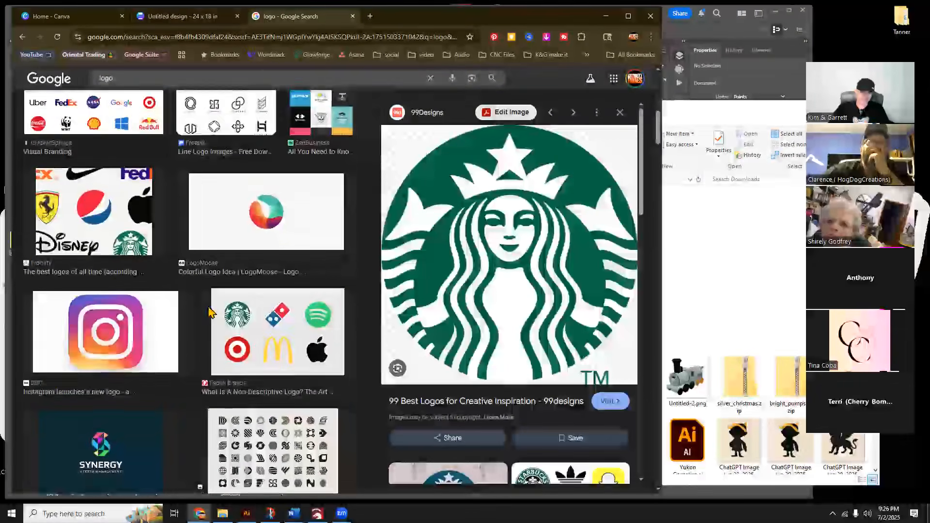
scroll(706, 284, "up", 5)
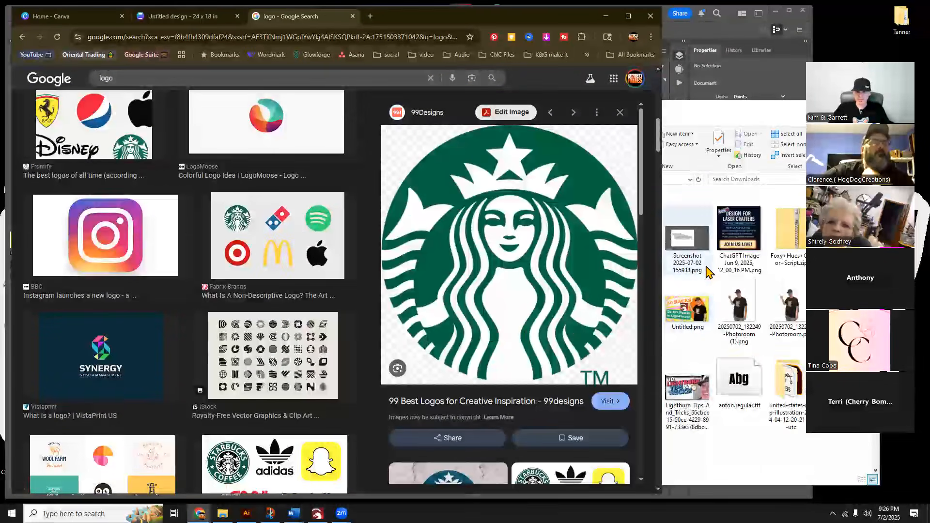
left_click(749, 443)
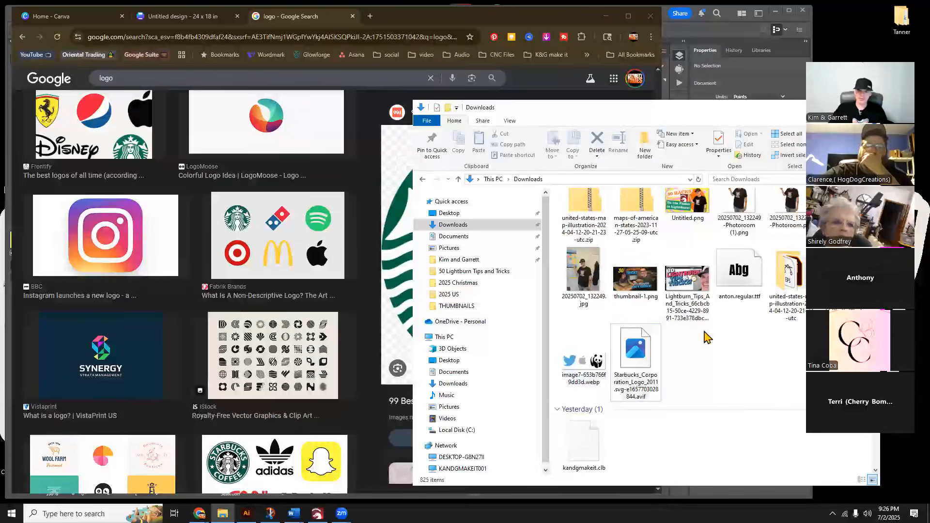
- Return to the browser and open the full-size 99Designs Starbucks logo in its own tab
left_click(584, 29)
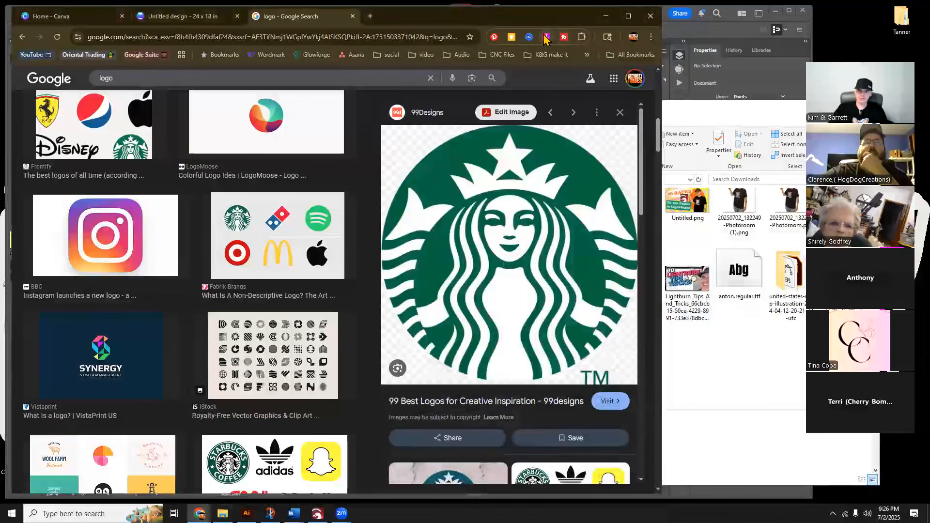
right_click(479, 256)
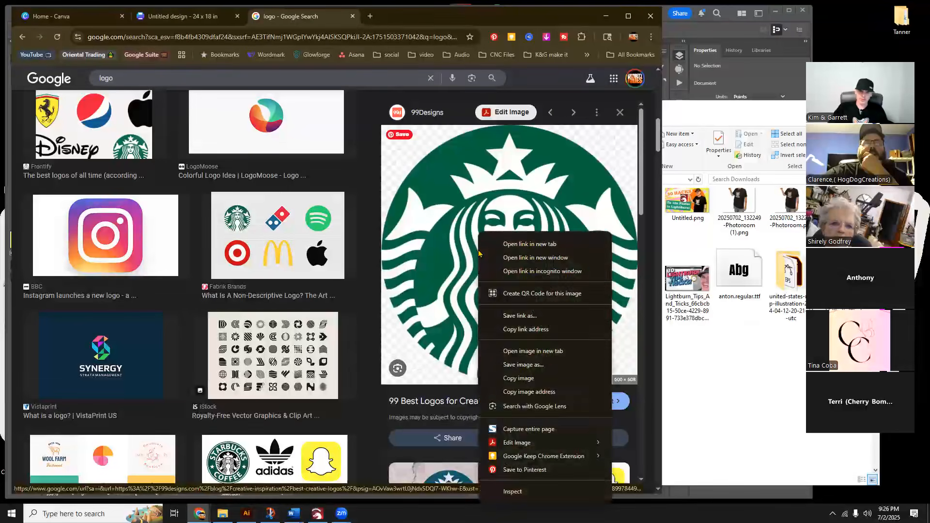
left_click(554, 352)
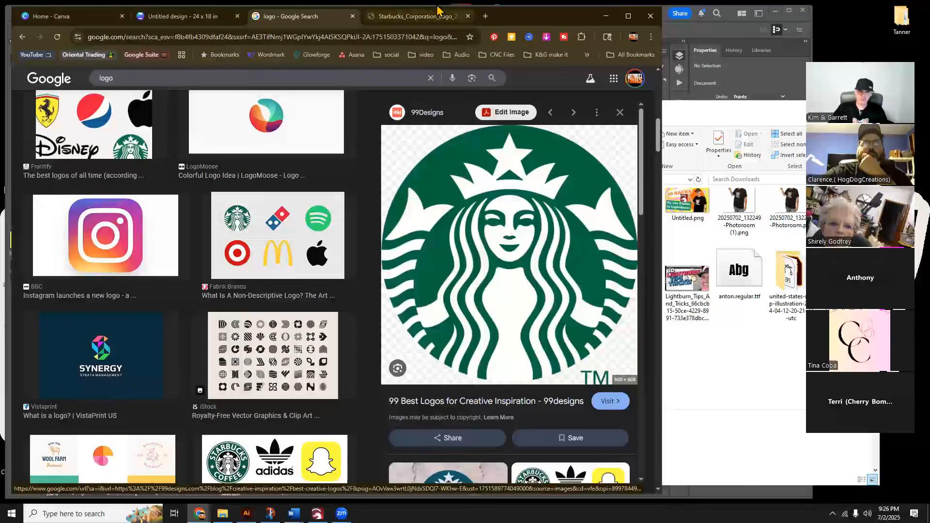
key("ctrl+Tab")
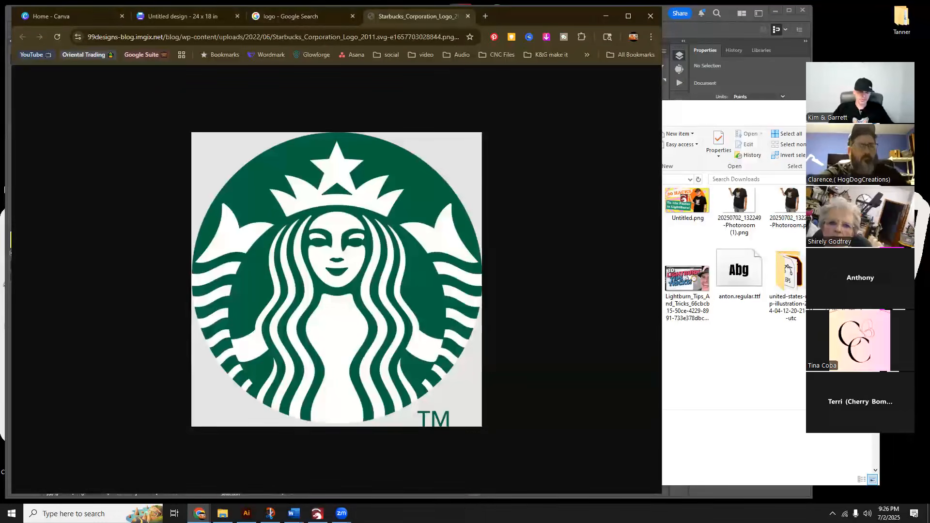
- Capture a rectangular screen snip around the whole Starbucks logo with Snip & Sketch, including the TM mark
left_click(270, 514)
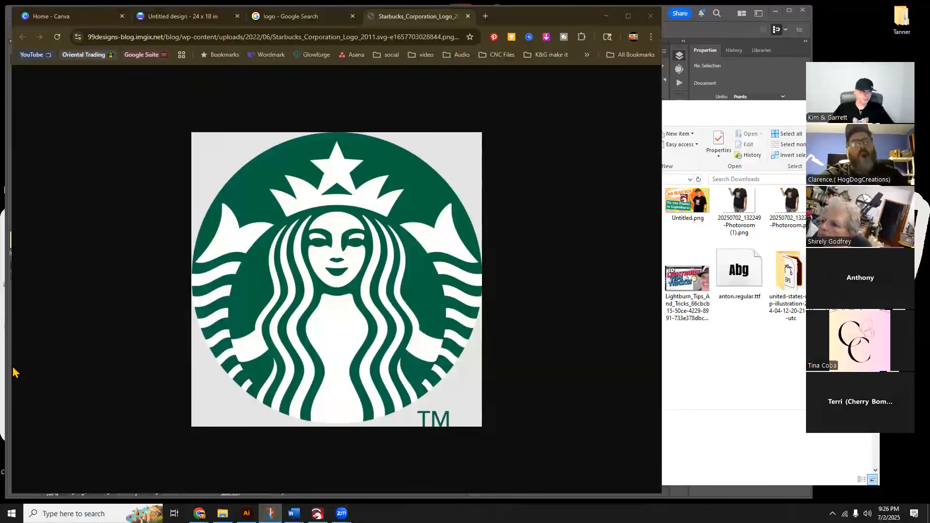
left_click(395, 117)
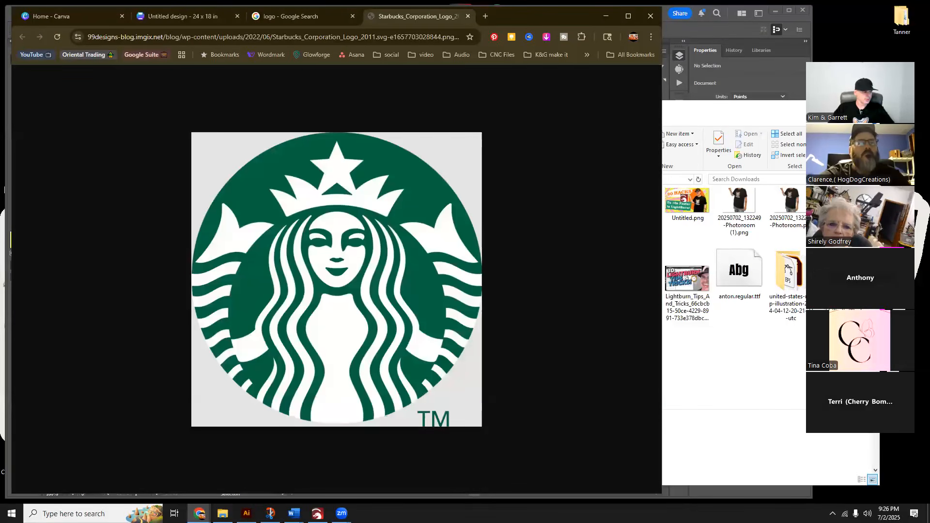
left_click(270, 514)
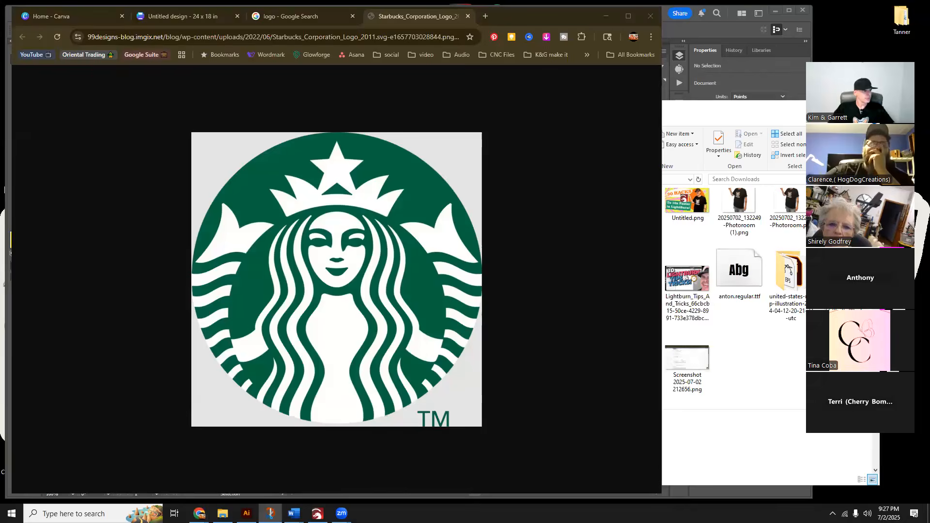
key("super+shift+s")
left_click(223, 119)
key("super+shift+s")
left_click(419, 12)
left_click_drag(191, 130, 484, 429)
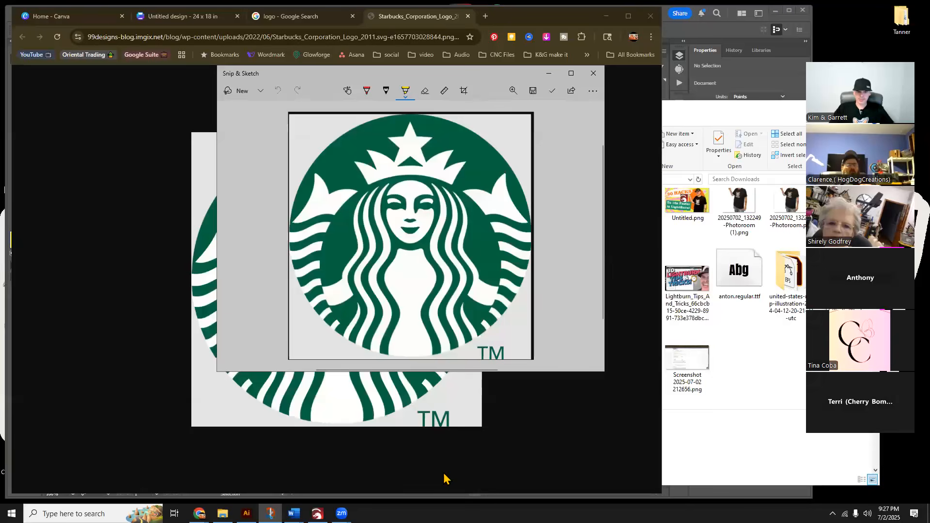
- Paste the logo snip into the Illustrator document, move it to about X 285.5 pt, Y 307.5 pt and deselect it
left_click(247, 514)
key("ctrl+v")
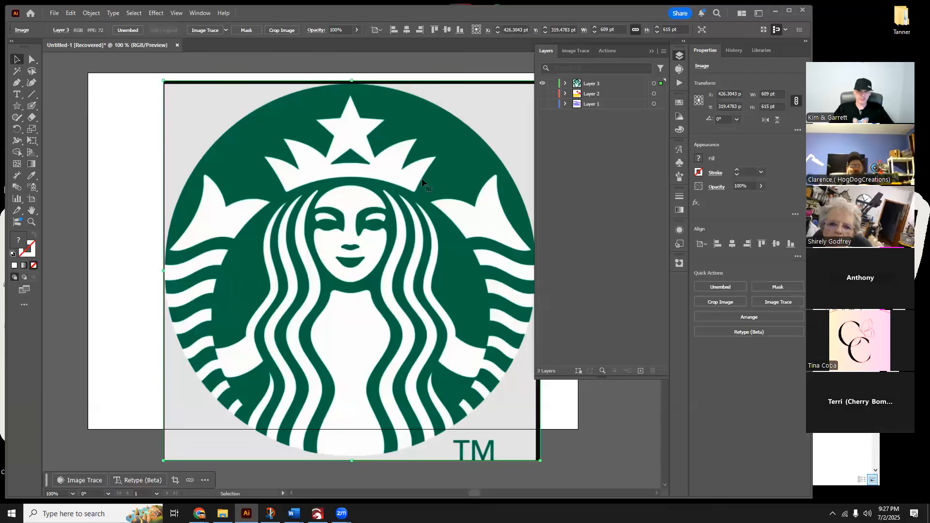
left_click_drag(422, 183, 335, 175)
left_click(474, 170)
left_click(388, 192)
left_click(482, 166)
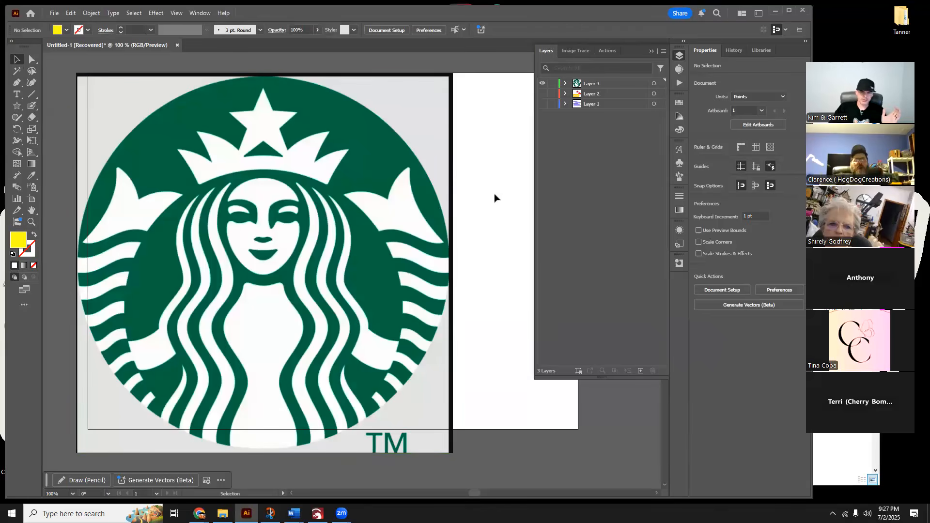
- Trace the pasted logo with the 3 Colors preset of Image Trace and raise the maximum number of colors to 4
left_click(678, 71)
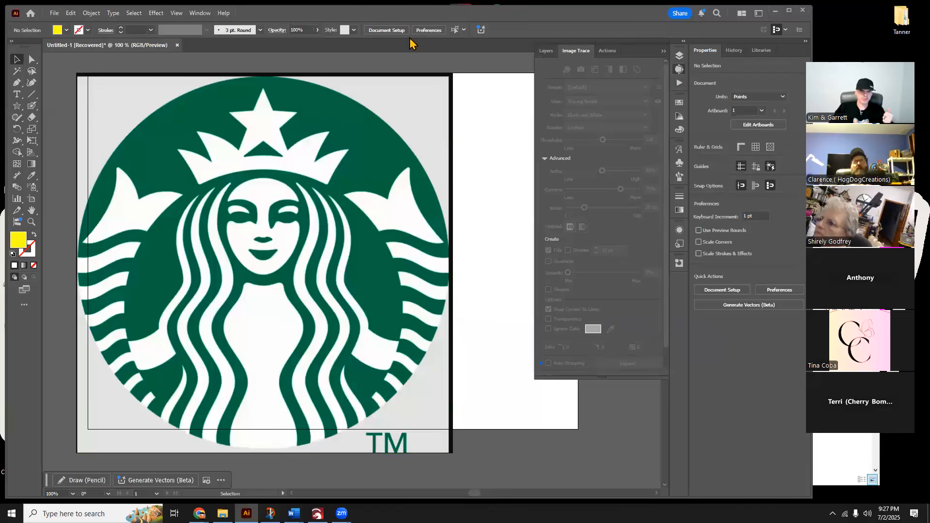
left_click(200, 13)
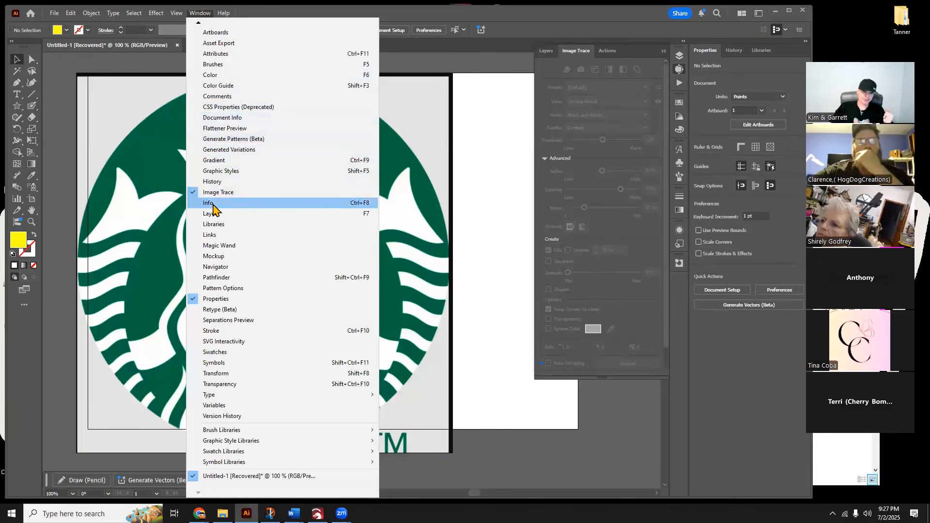
left_click(477, 153)
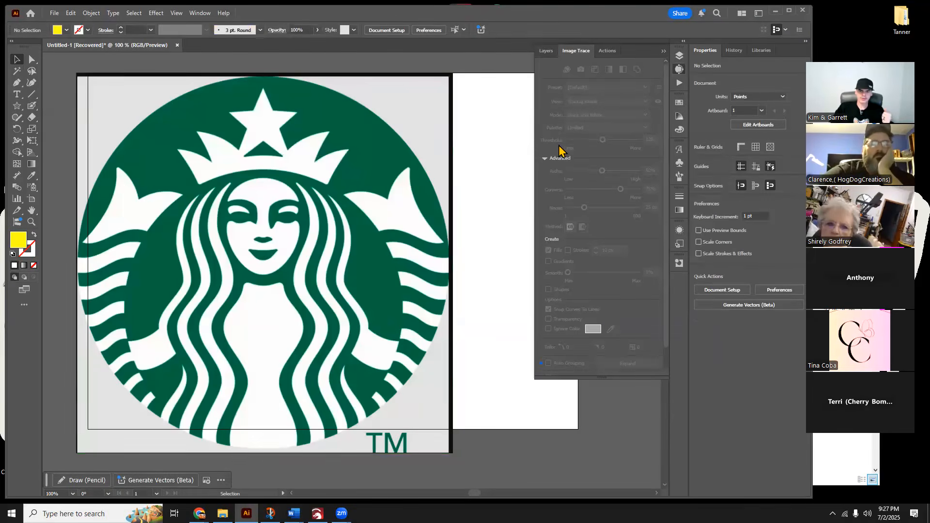
left_click(379, 156)
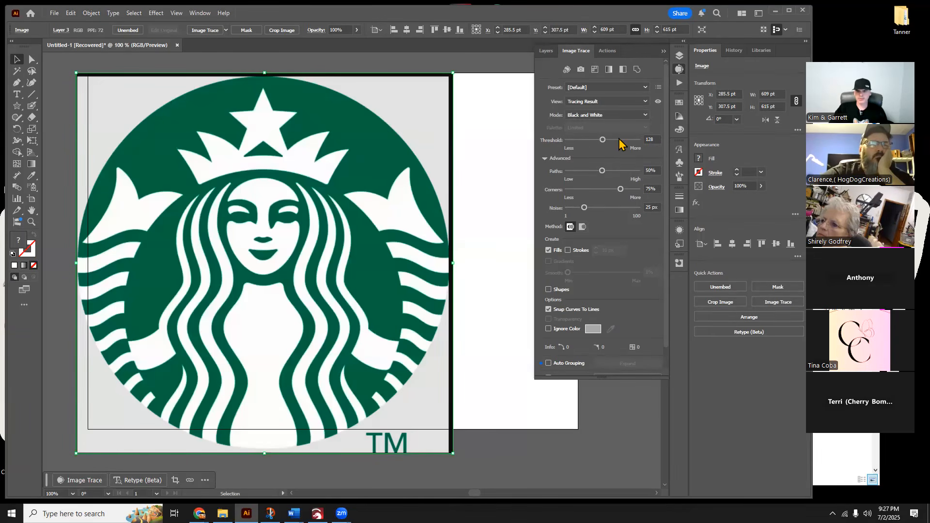
left_click(615, 88)
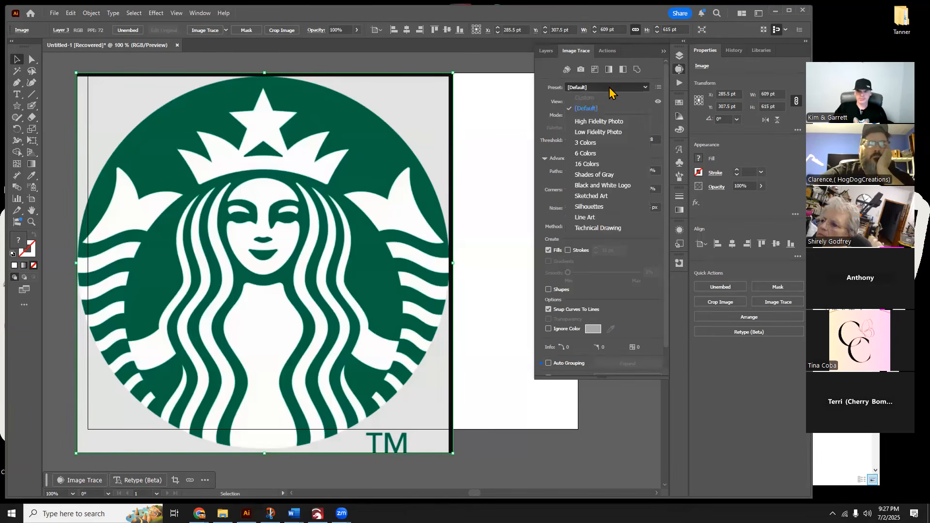
left_click(597, 143)
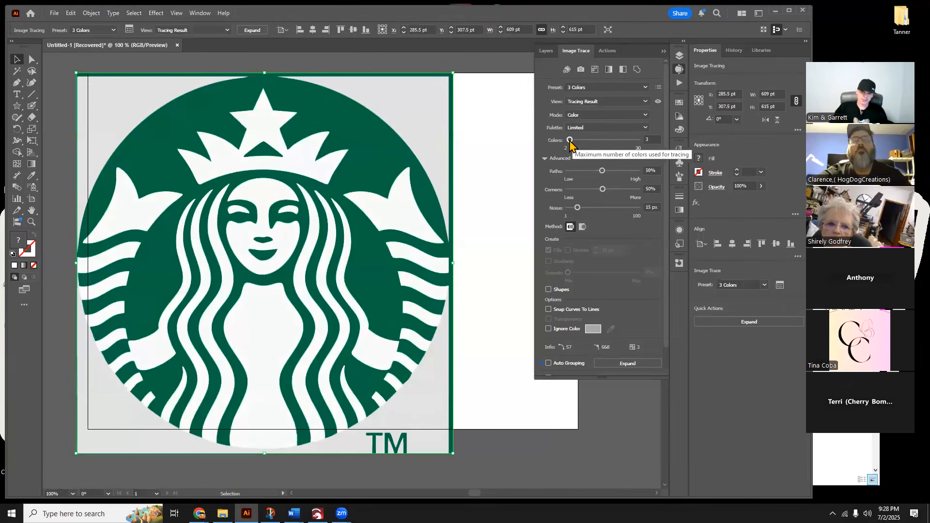
left_click_drag(573, 143, 572, 142)
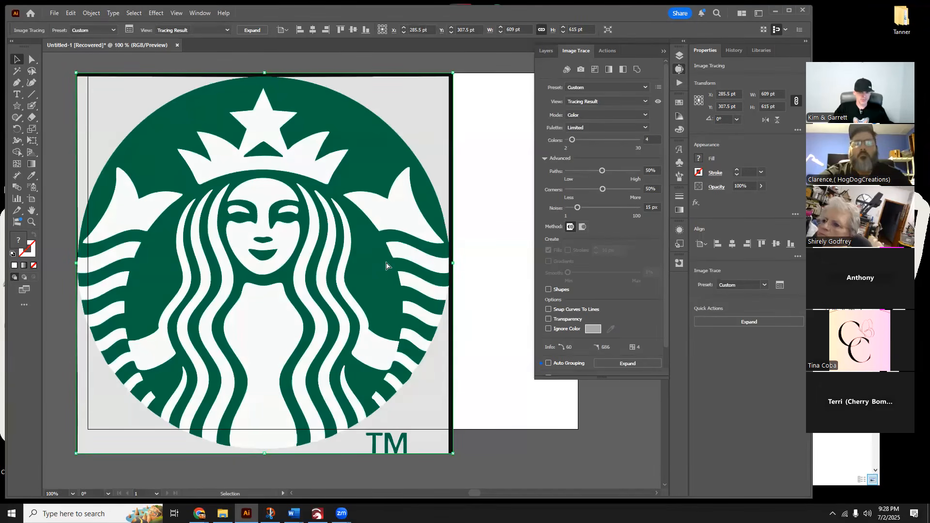
- Set the trace's noise to 1 px and corners to 95%, and check the logo's curves and corners up close
scroll(386, 257, "up", 2)
scroll(386, 258, "down", 2)
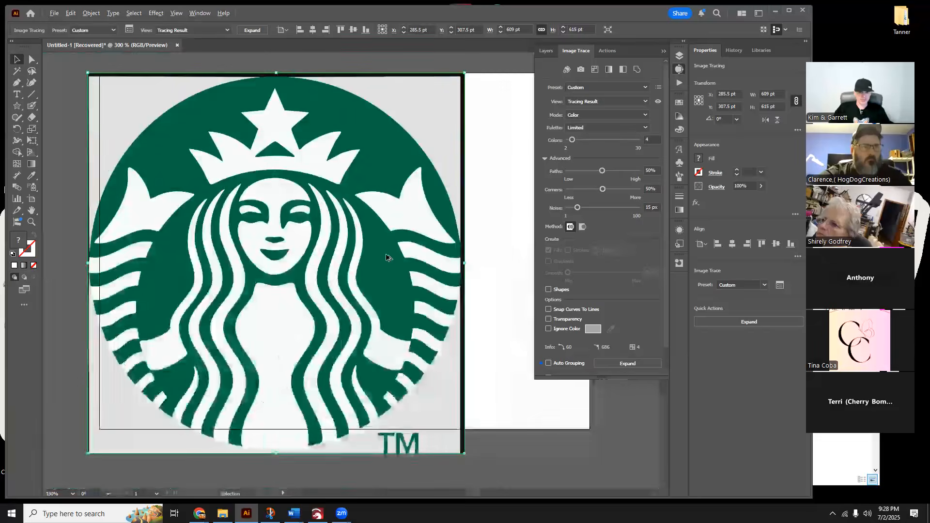
scroll(386, 257, "up", 5)
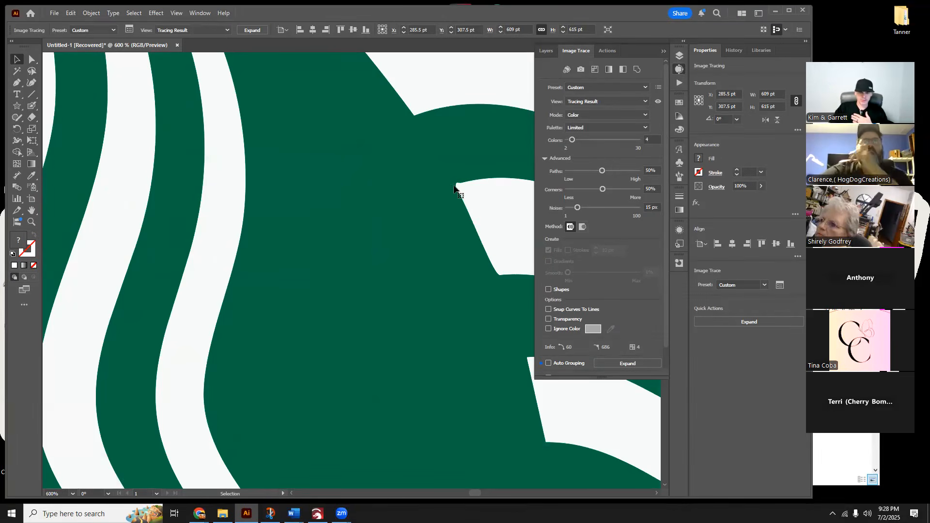
left_click_drag(577, 208, 572, 208)
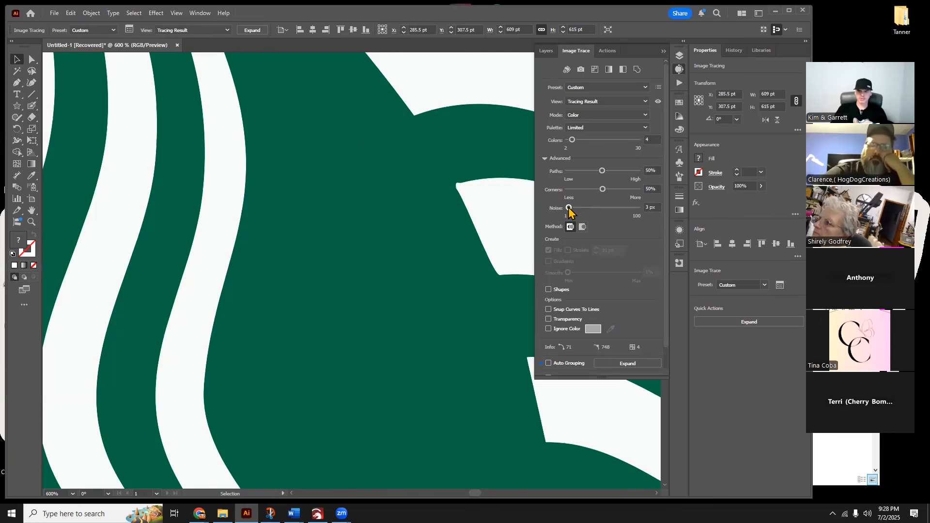
left_click_drag(569, 210, 566, 210)
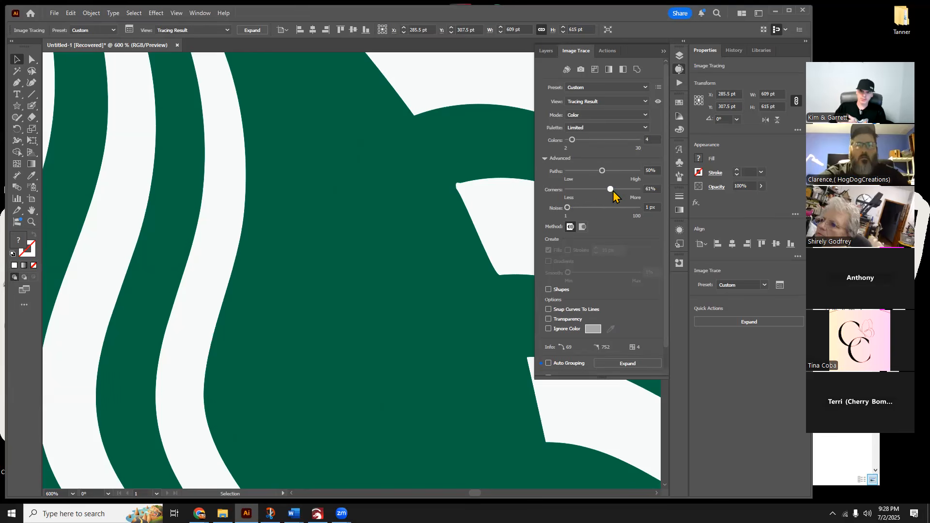
left_click_drag(625, 191, 638, 192)
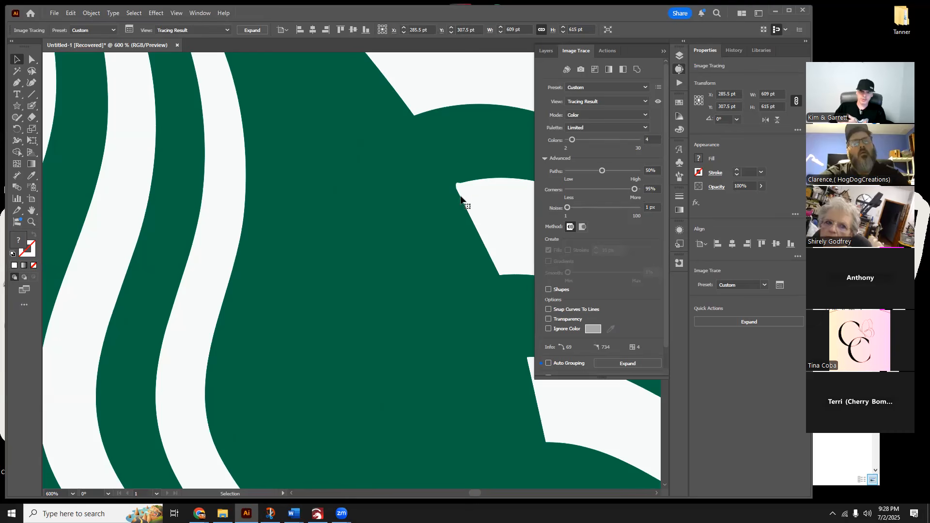
scroll(467, 281, "down", 10)
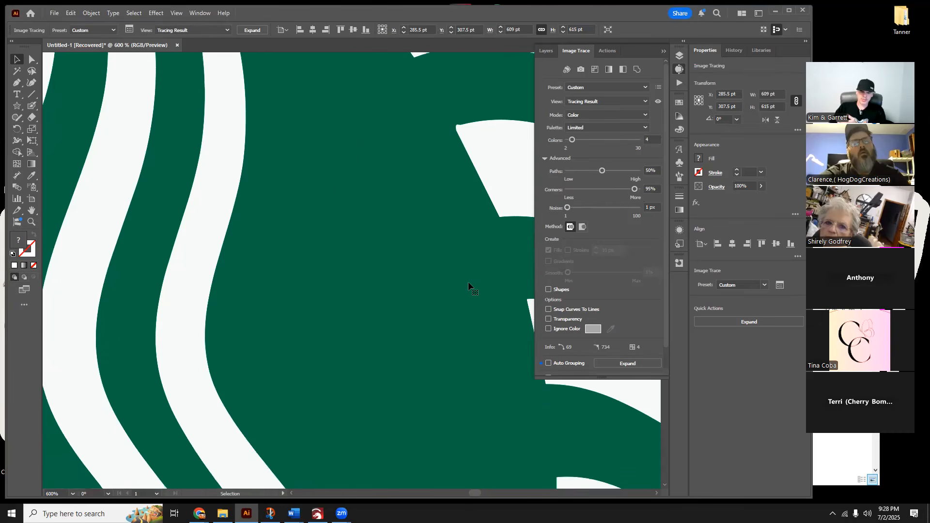
scroll(391, 354, "down", 2)
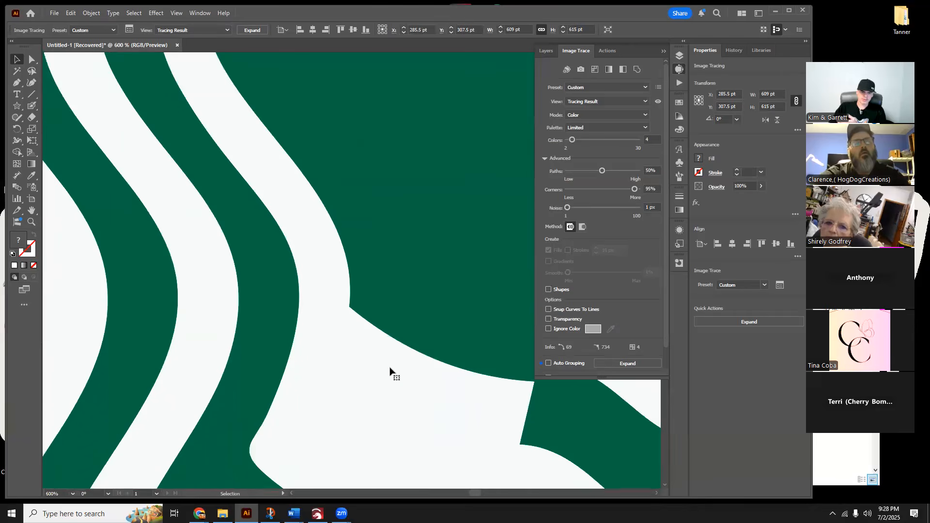
scroll(389, 347, "down", 2)
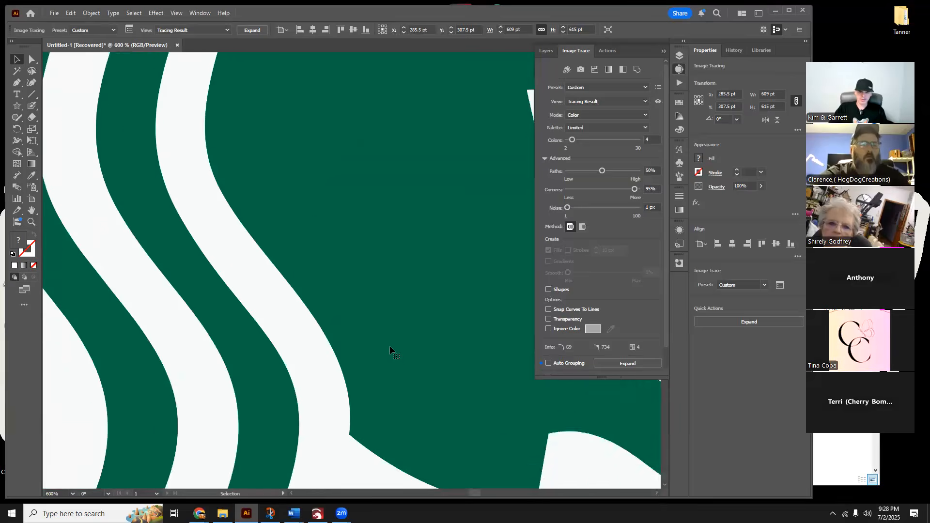
scroll(391, 348, "down", 2)
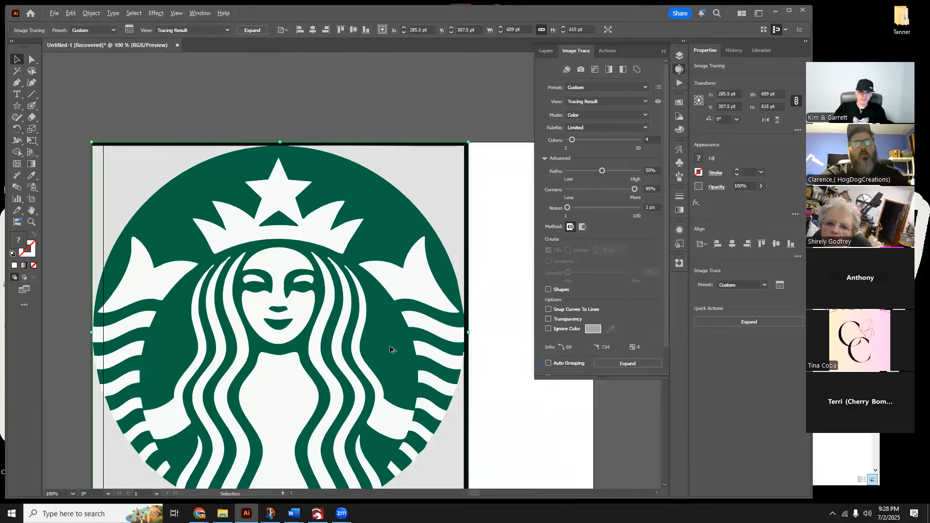
scroll(389, 345, "down", 3)
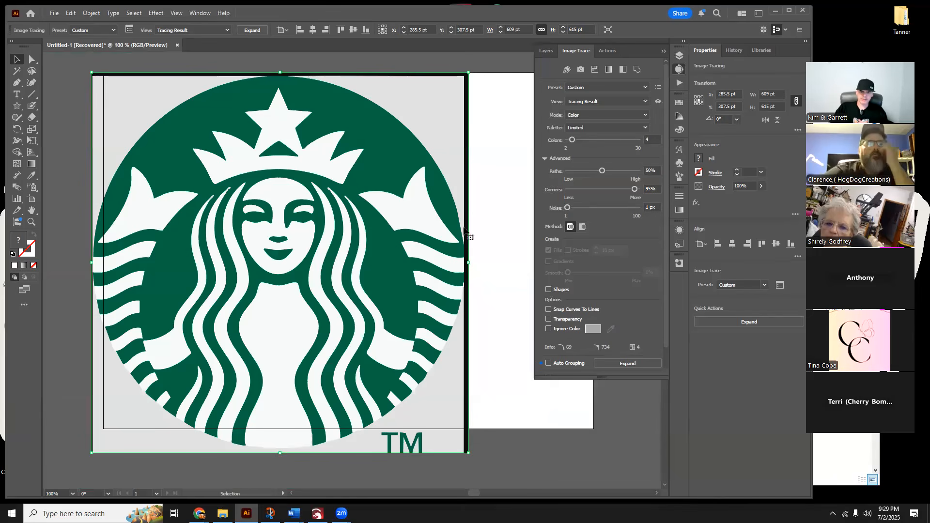
- Make the trace ignore the black color sampled from the logo's edge strip, and inspect the traced face up close
left_click(548, 329)
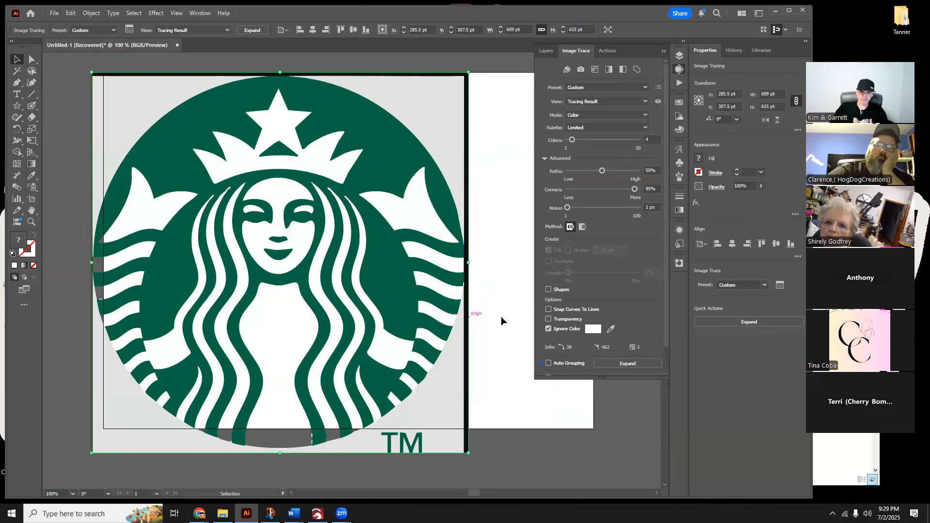
left_click(610, 330)
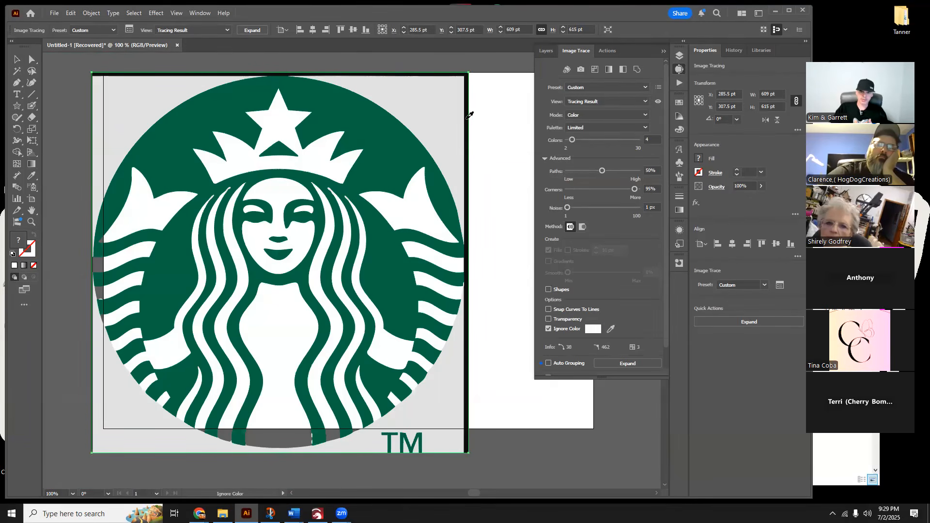
left_click(467, 125)
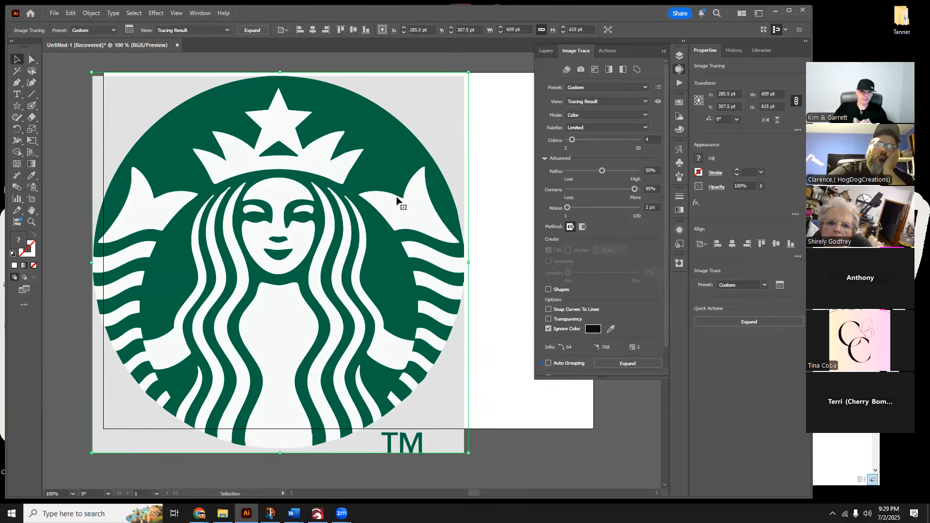
scroll(289, 216, "up", 1)
scroll(289, 216, "up", 3)
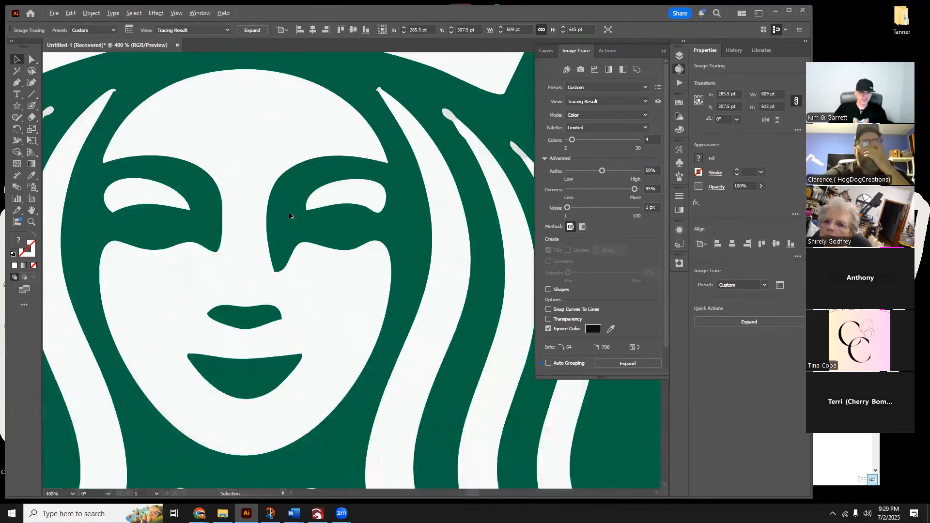
scroll(290, 215, "down", 6)
scroll(289, 215, "up", 2)
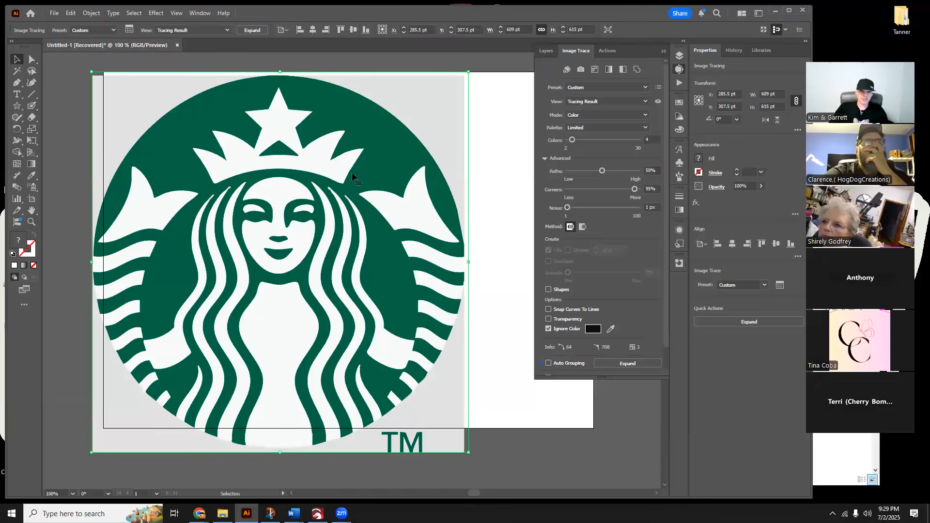
- Expand the logo's trace into vector shapes, ungroup them and clear the selection
left_click(749, 322)
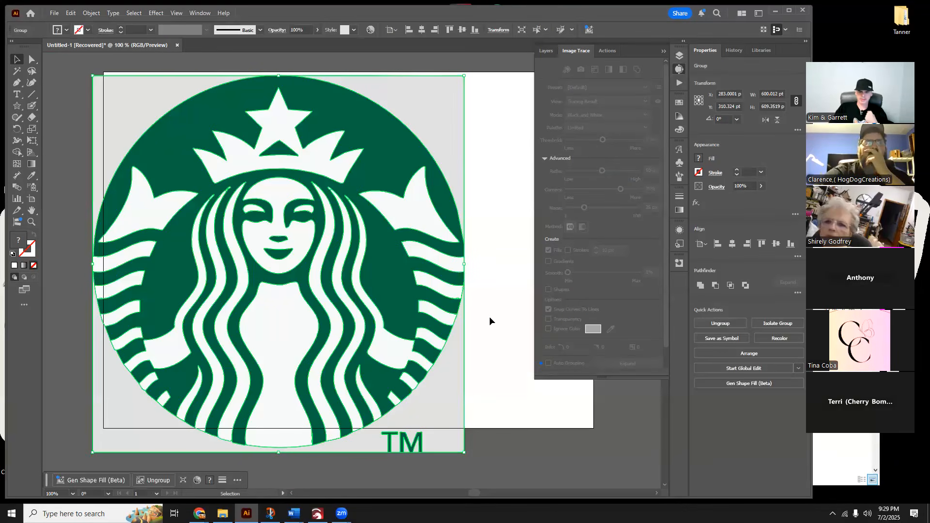
left_click(722, 323)
left_click(495, 347)
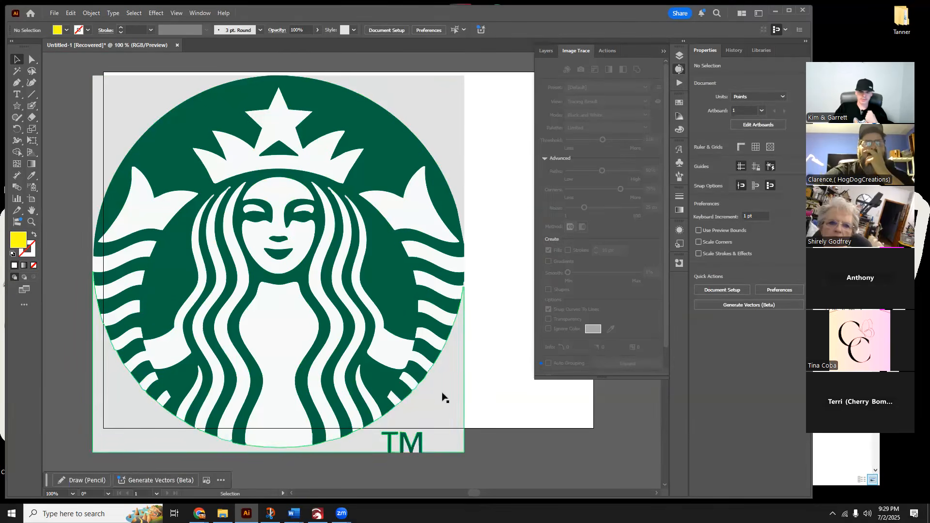
- Delete all shapes sharing the gray background piece's appearance, and delete the green TM mark below the logo
mouse_move(443, 397)
left_mouse_down()
mouse_move(468, 391)
mouse_move(437, 416)
mouse_move(441, 405)
left_mouse_up()
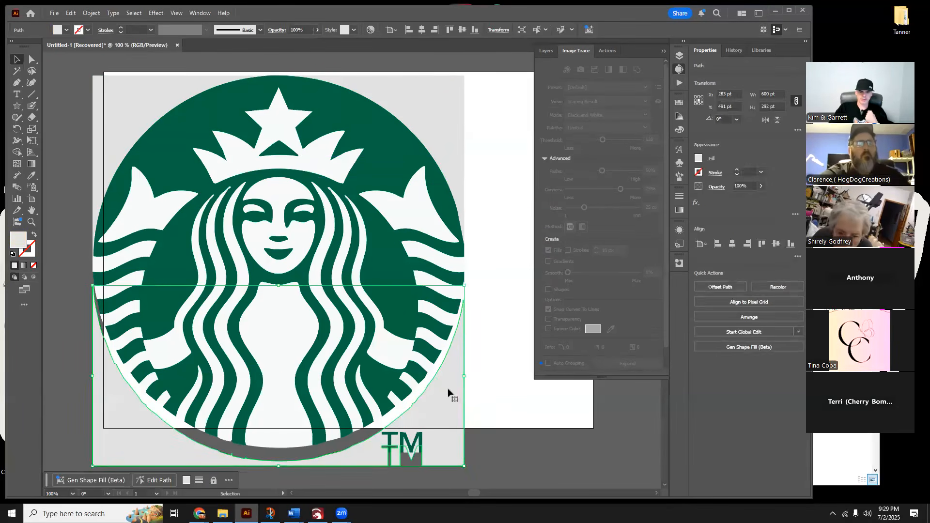
left_click(137, 15)
mouse_move(165, 106)
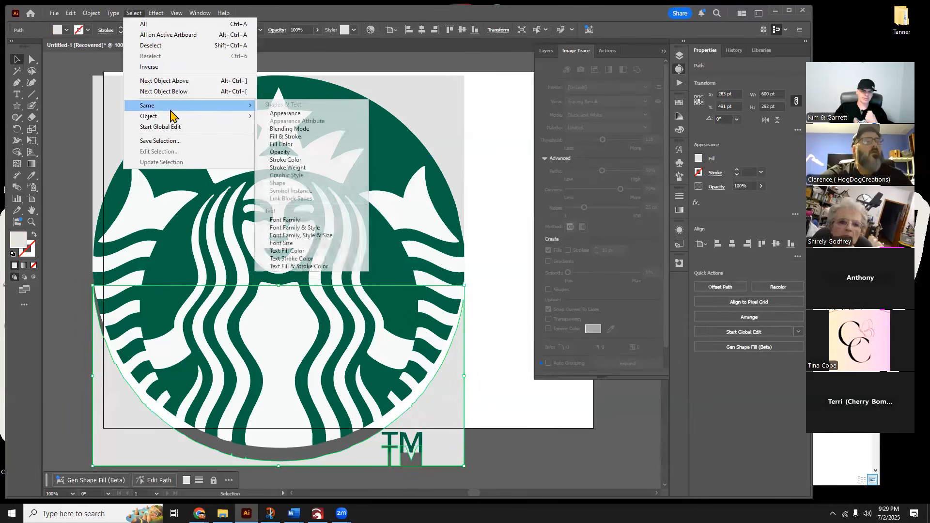
left_click(312, 112)
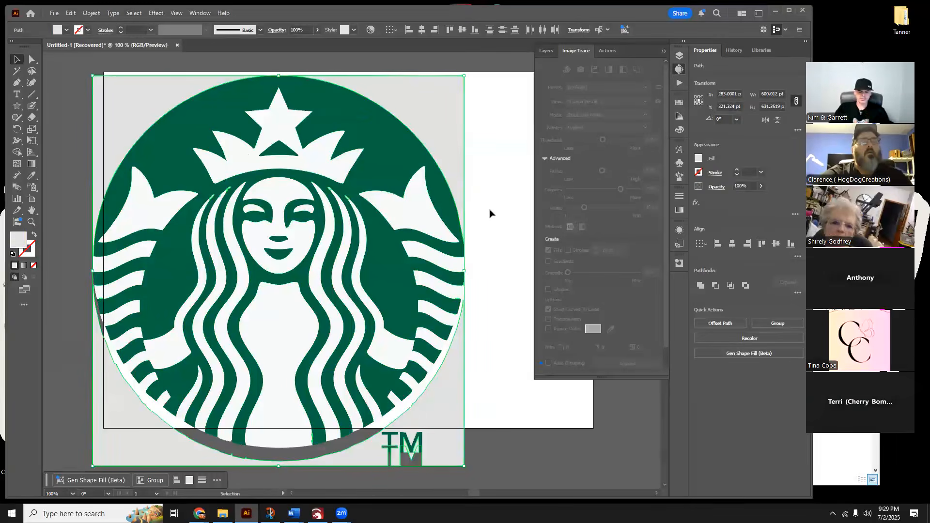
key("Delete")
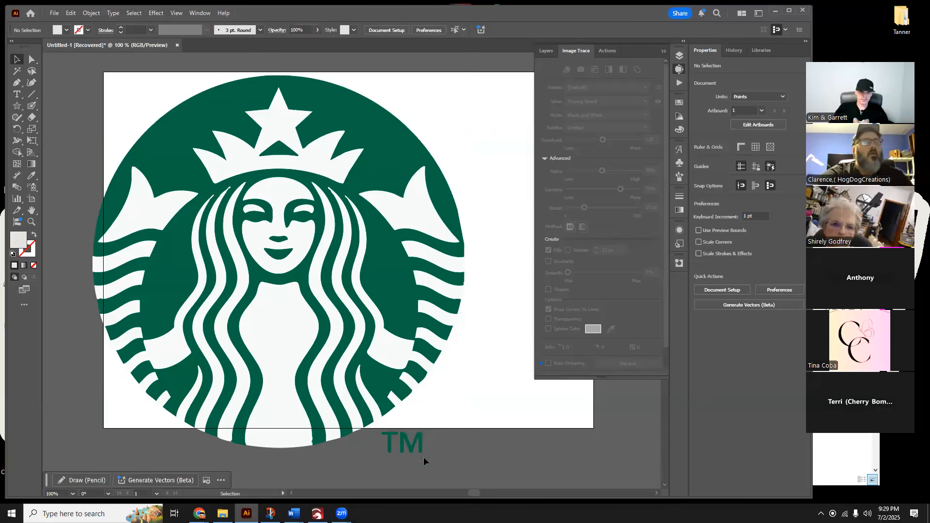
left_click_drag(378, 429, 426, 447)
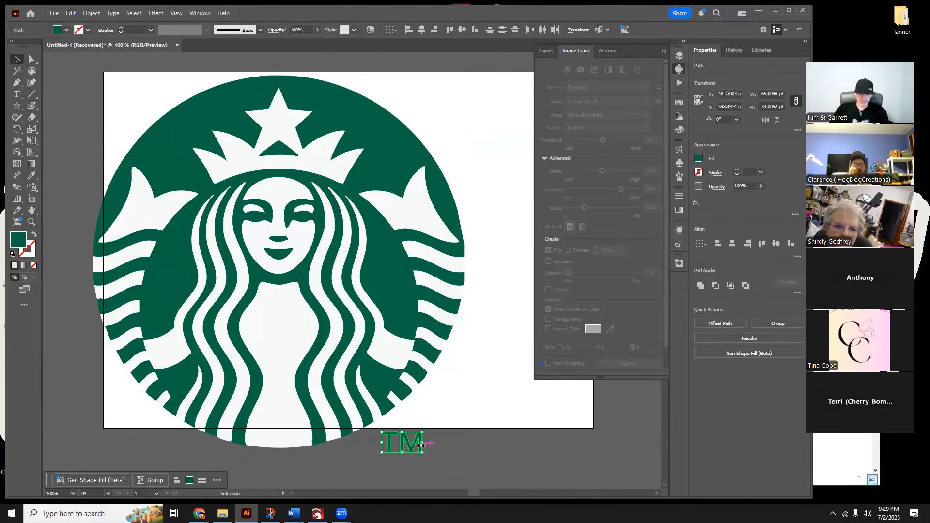
key("Delete")
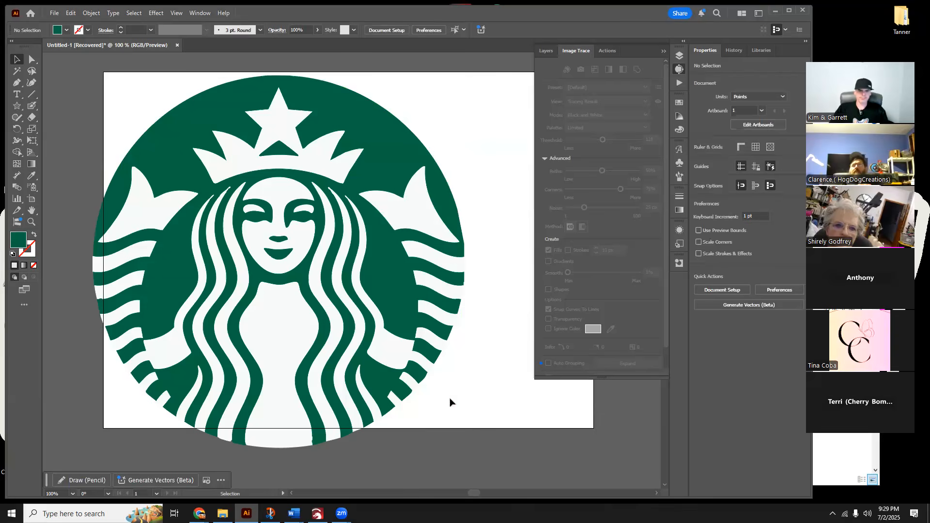
- Select all the logo's shapes, move them about 76 pt right and 22 pt up together, and deselect them
left_click(414, 179)
left_click(376, 153)
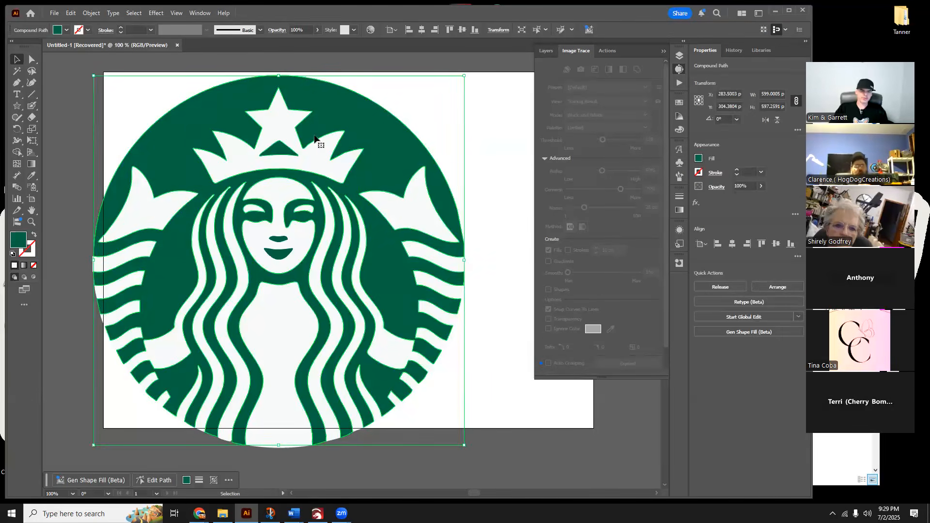
left_click(307, 160)
left_click(144, 194)
left_click_drag(444, 453, 82, 81)
left_click_drag(278, 159, 324, 147)
left_click(489, 439)
- Select every shape with the same appearance as the siren's white torso and group them
left_click(339, 350)
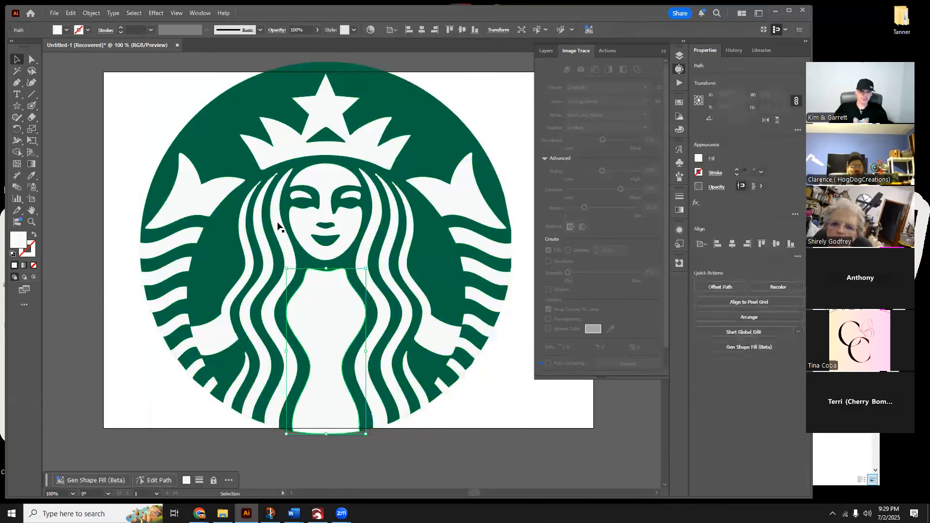
left_click(137, 13)
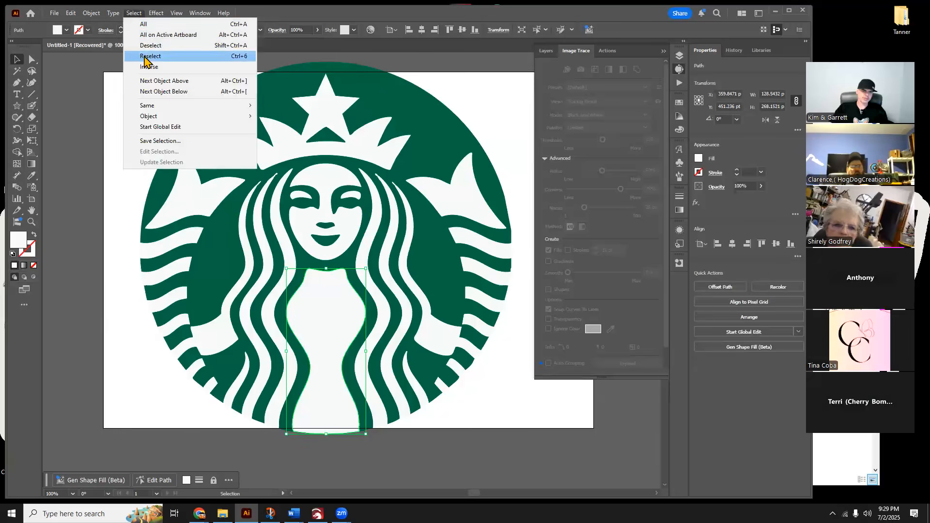
mouse_move(145, 105)
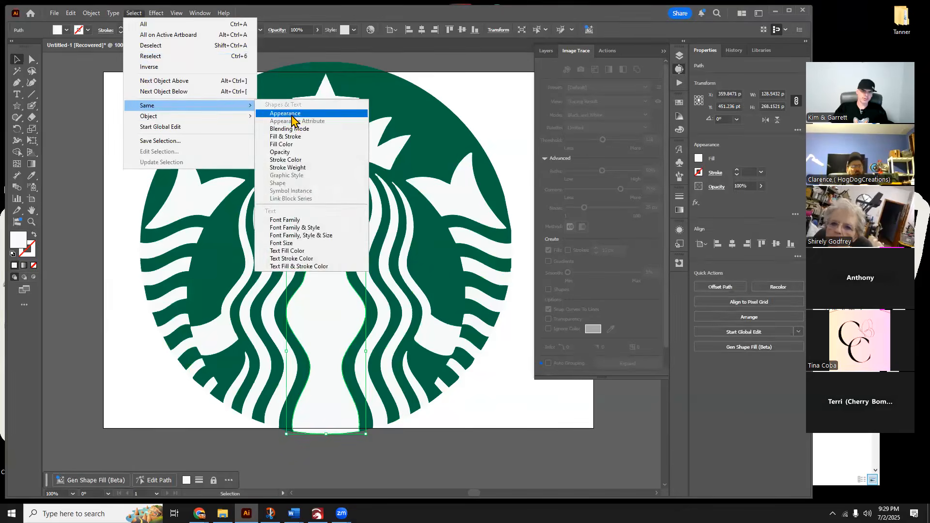
left_click(293, 121)
key("ctrl+g")
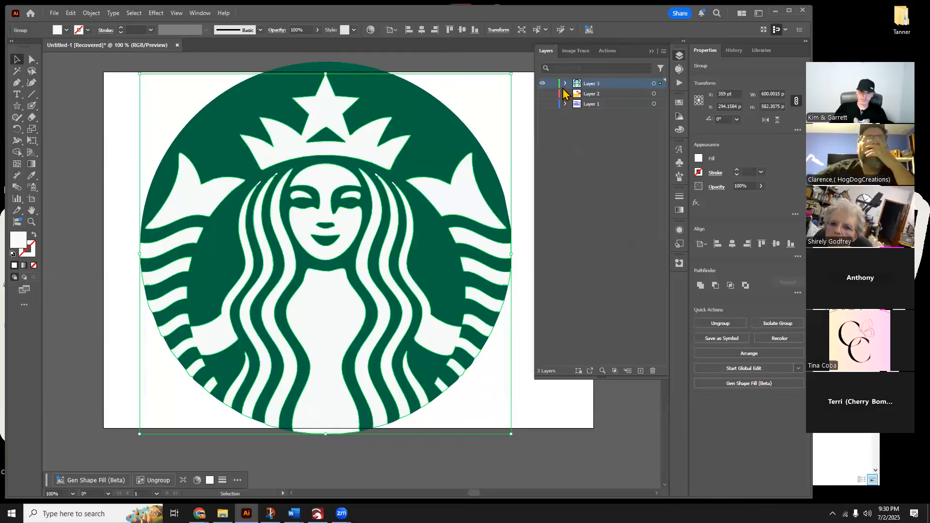
- Group all the green logo shapes in Layer 3 while the white group is hidden, and show the white group again
left_click(564, 83)
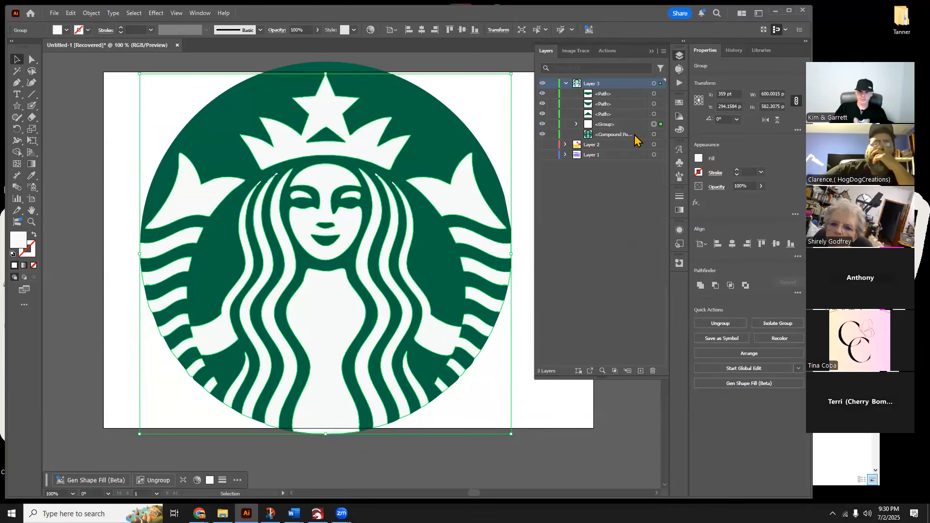
left_click(543, 124)
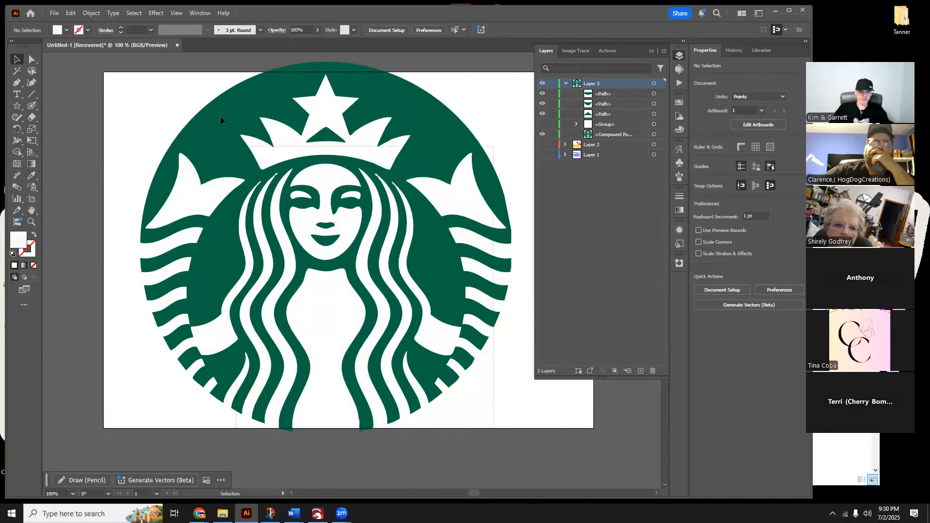
scroll(220, 115, "up", 3)
key("ctrl+a")
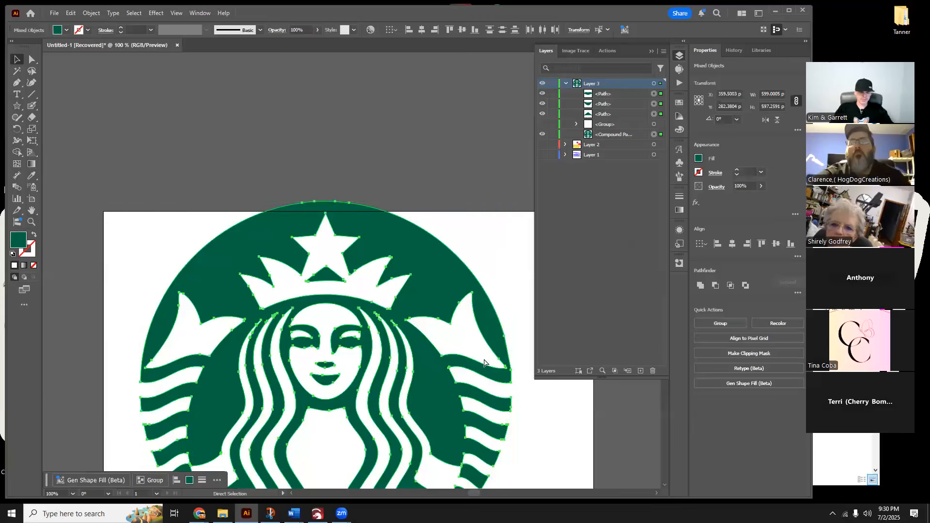
key("ctrl+g")
scroll(487, 248, "down", 1)
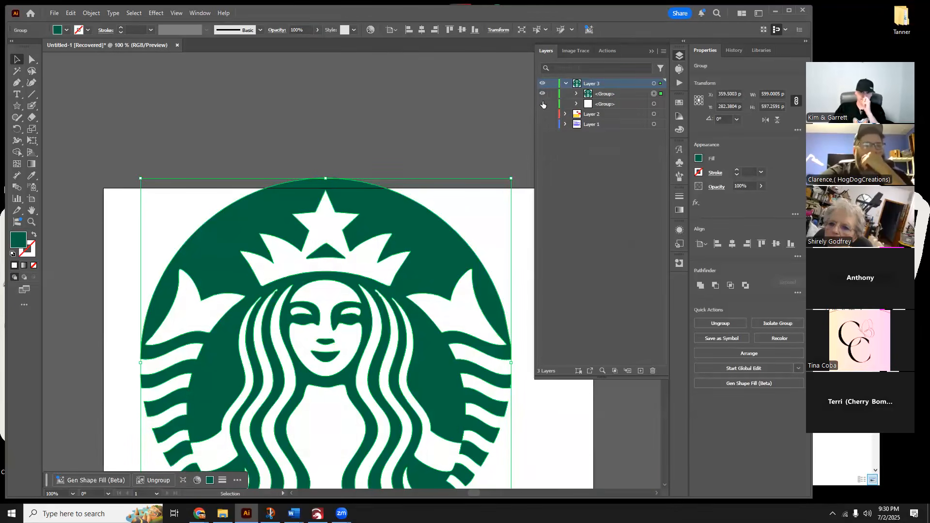
scroll(408, 273, "down", 6)
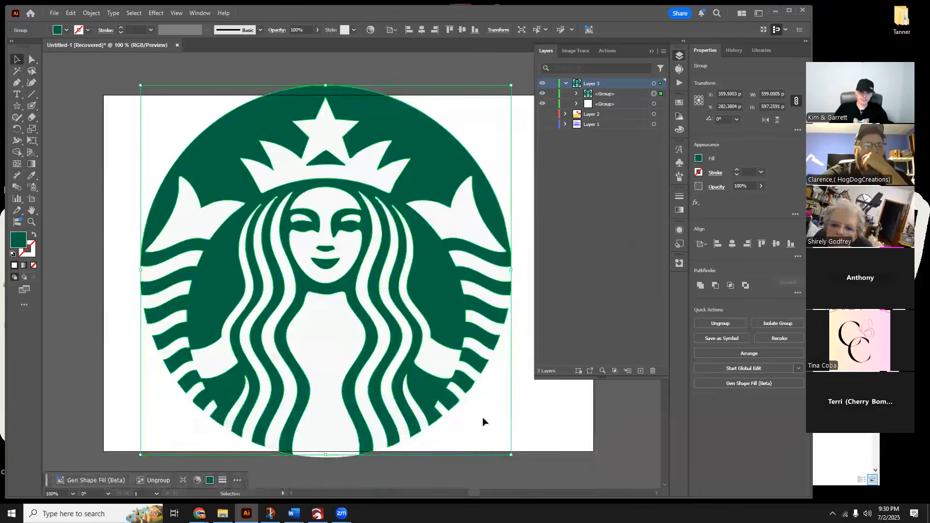
left_click(483, 417)
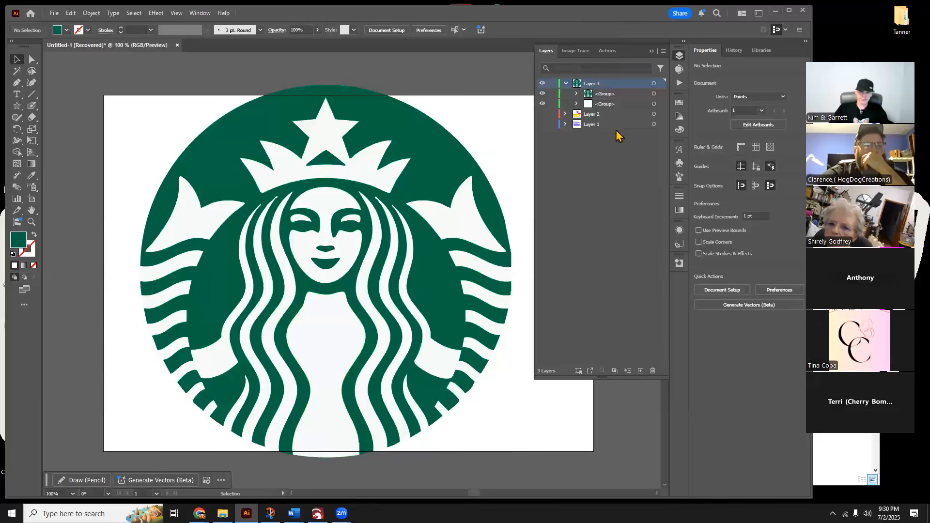
- Fill the white shapes' group with a light gray swatch and deselect it
left_click(342, 349)
left_click(698, 172)
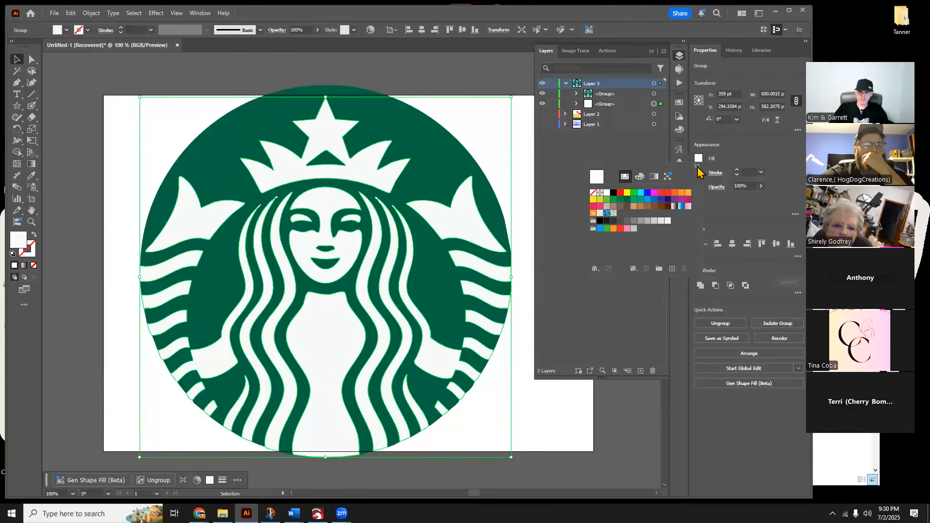
left_click(661, 222)
left_click(505, 162)
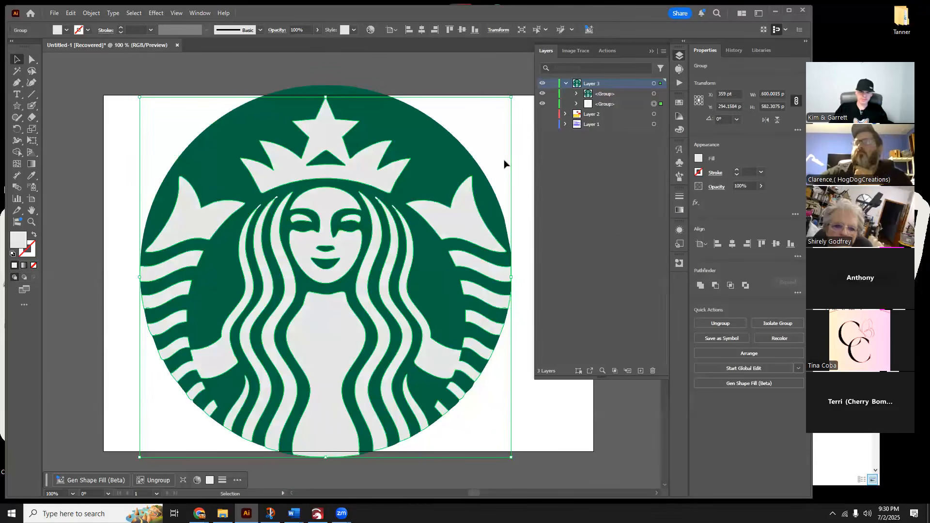
left_click(504, 161)
- Remove the extra anchor point on the edge near the tip of the middle hair strand right of the face, using the Pen tool
scroll(460, 209, "up", 4)
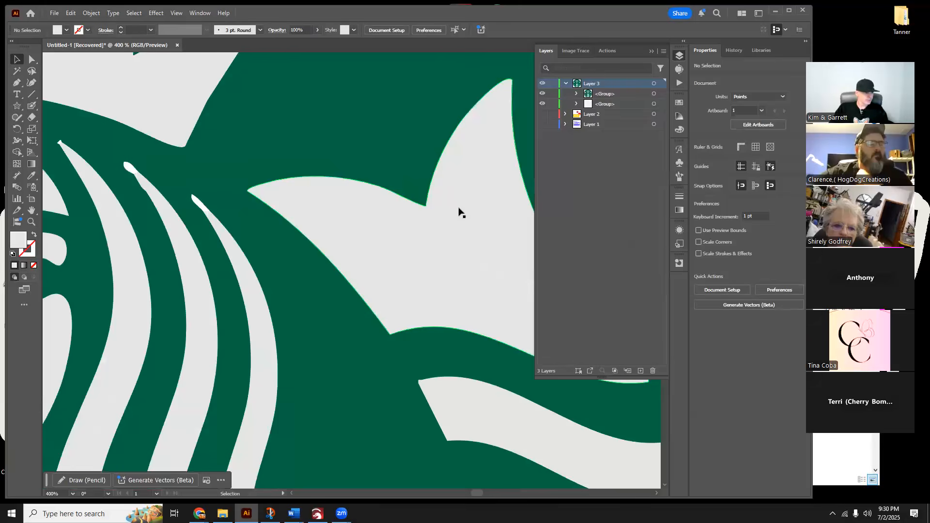
scroll(443, 222, "down", 3)
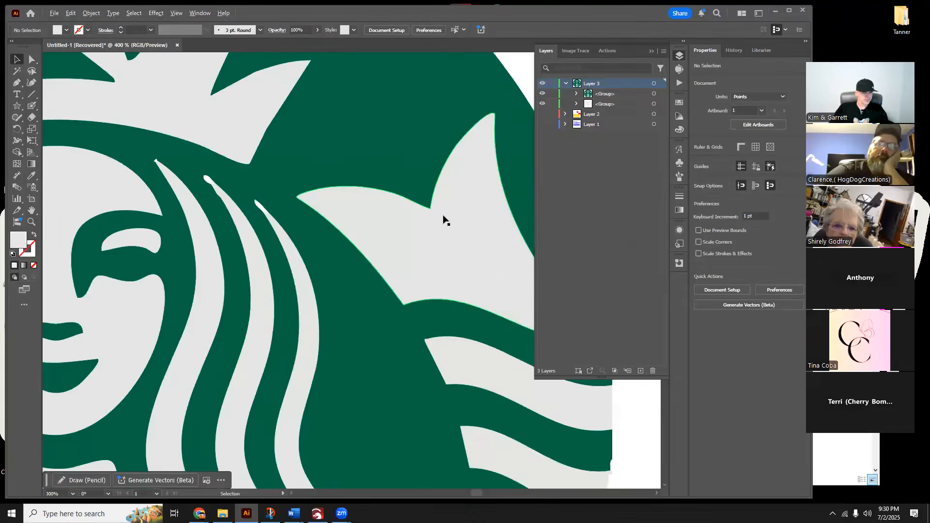
scroll(333, 209, "up", 5)
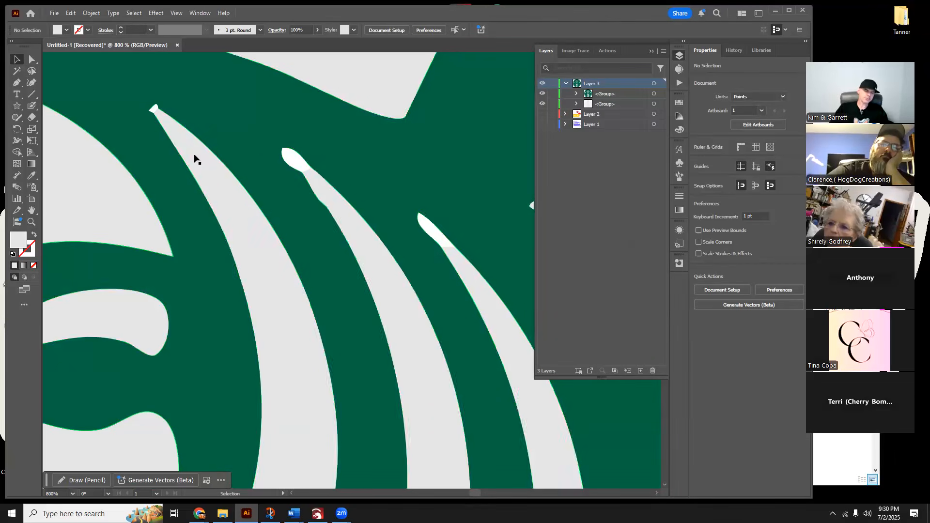
left_click(17, 82)
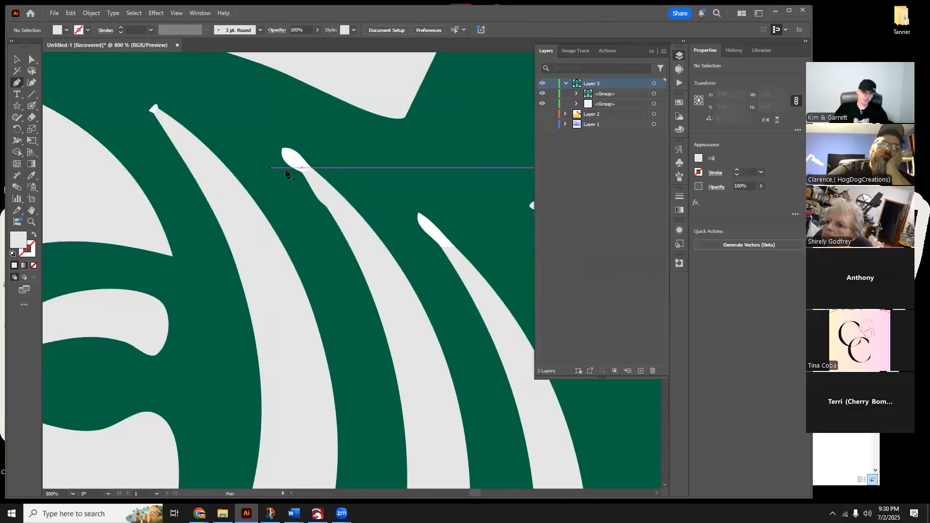
key("v")
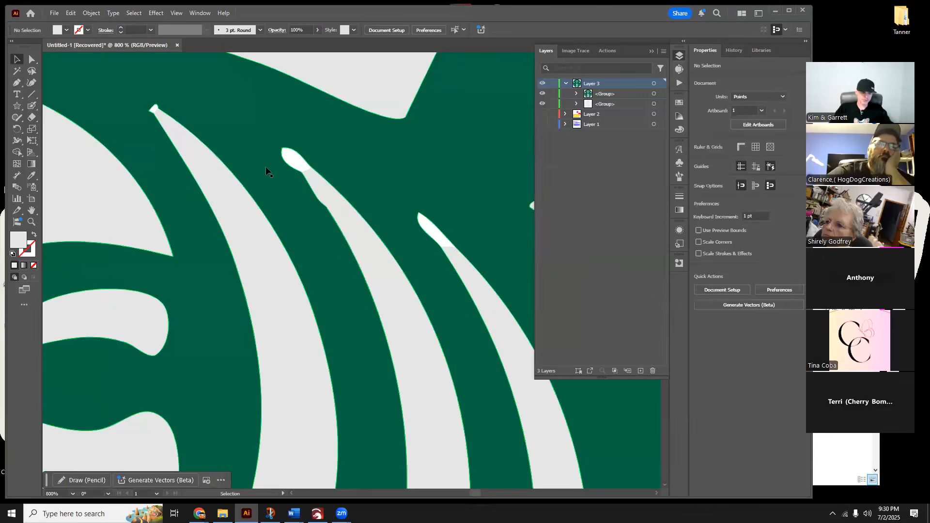
key("p")
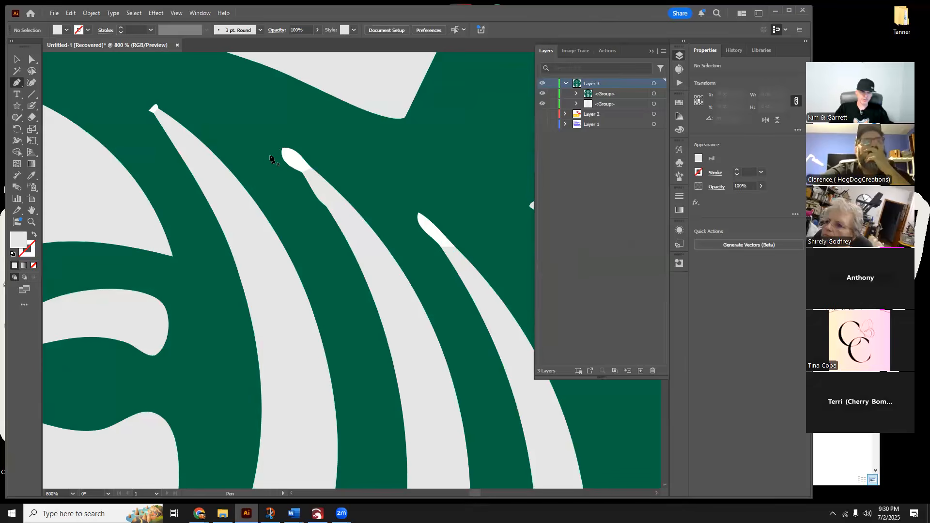
key("ctrl")
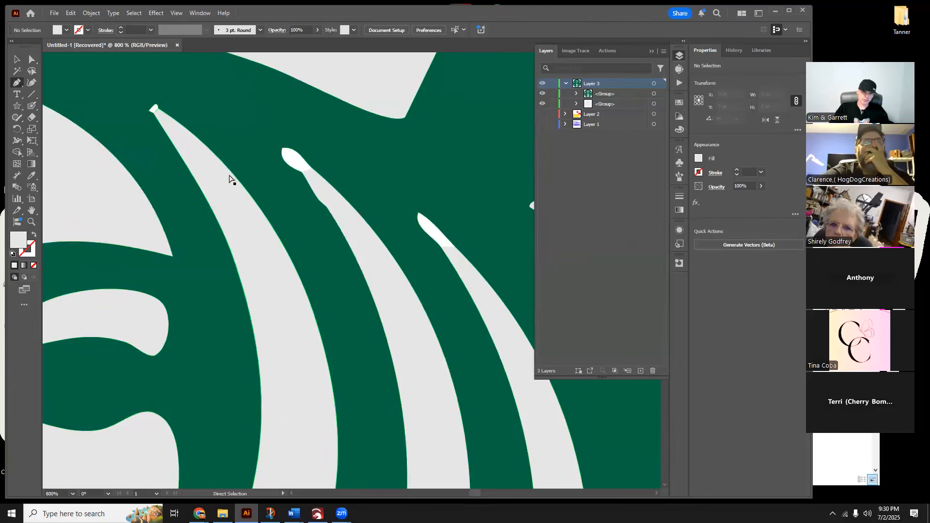
left_click(290, 167, "ctrl")
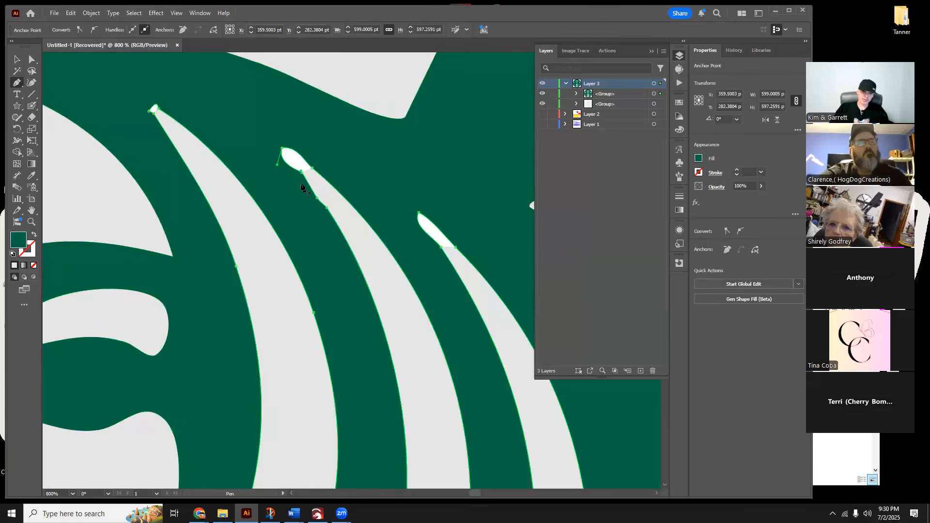
left_click(302, 172)
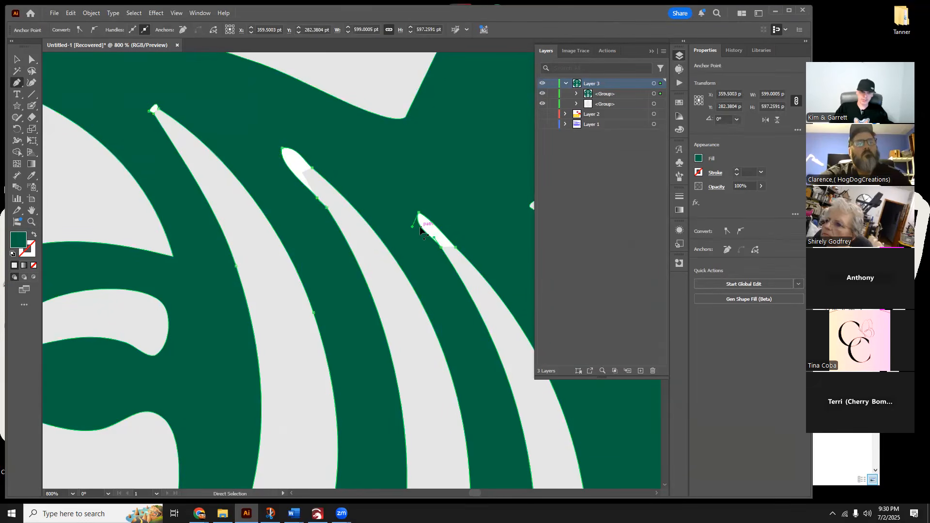
- Shorten the curve handle at the tip of the third hair strand right of the face to refine its edge
left_click_drag(421, 231, 427, 233)
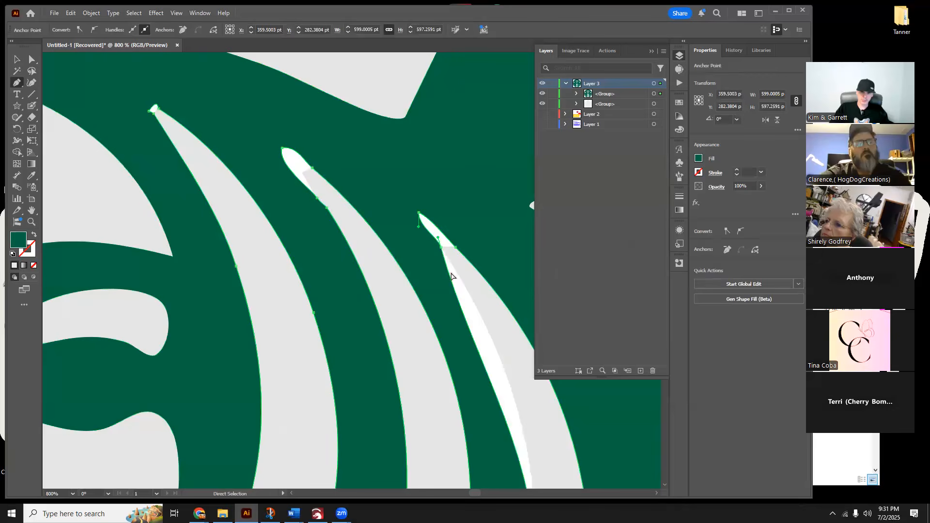
key("ctrl+z")
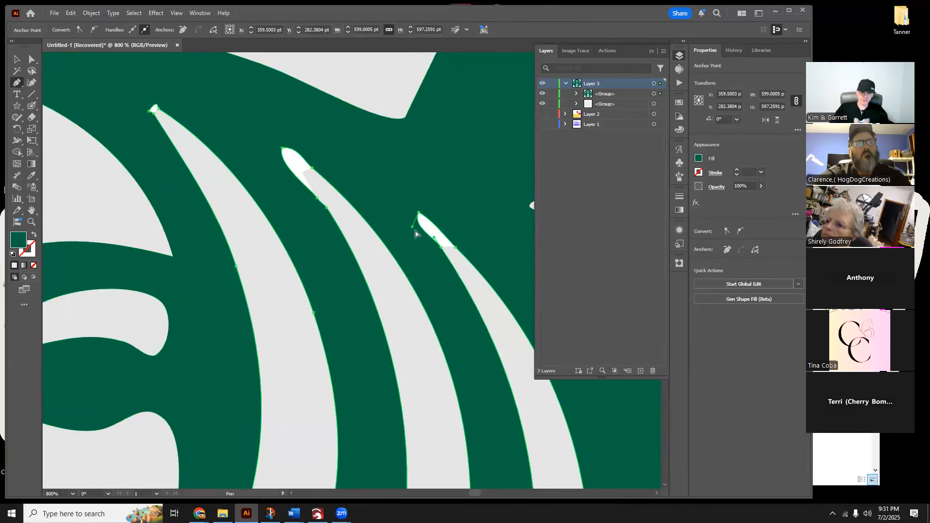
left_click_drag(412, 226, 418, 219)
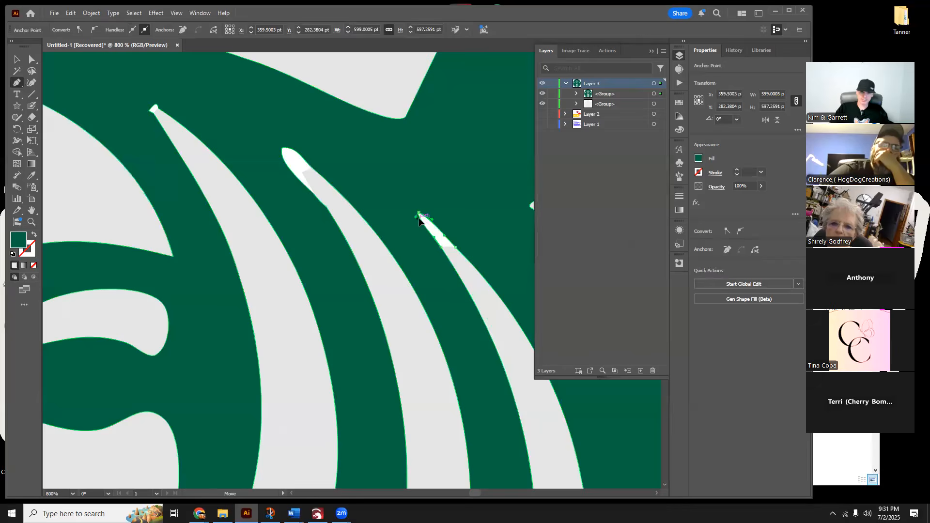
left_click(280, 156)
scroll(306, 229, "down", 6)
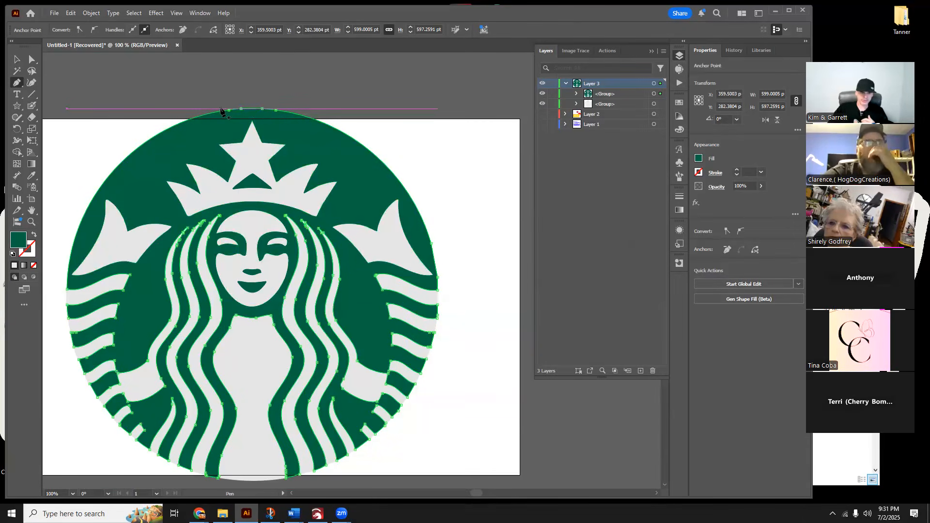
scroll(255, 127, "up", 1)
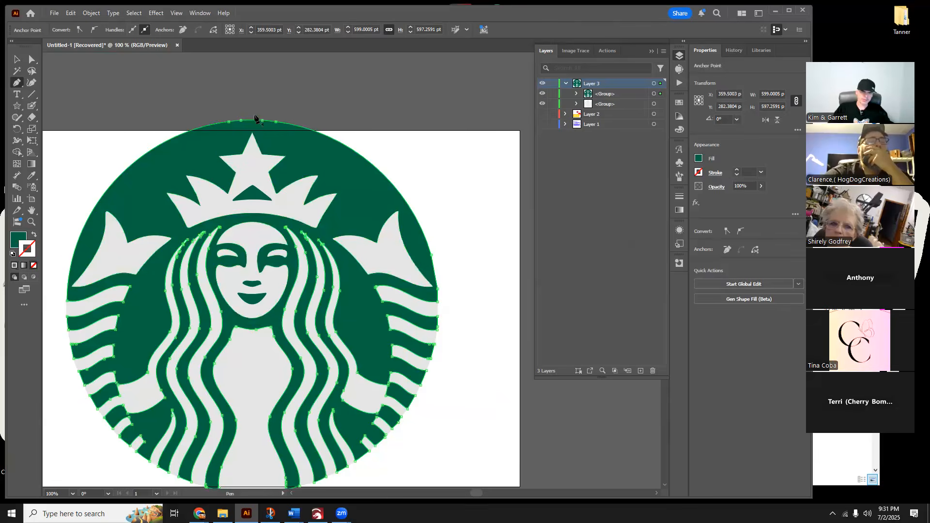
- Simplify the paths of the green logo group in Layer 3 with the automatic amount and display its remaining anchor points
scroll(257, 131, "up", 2)
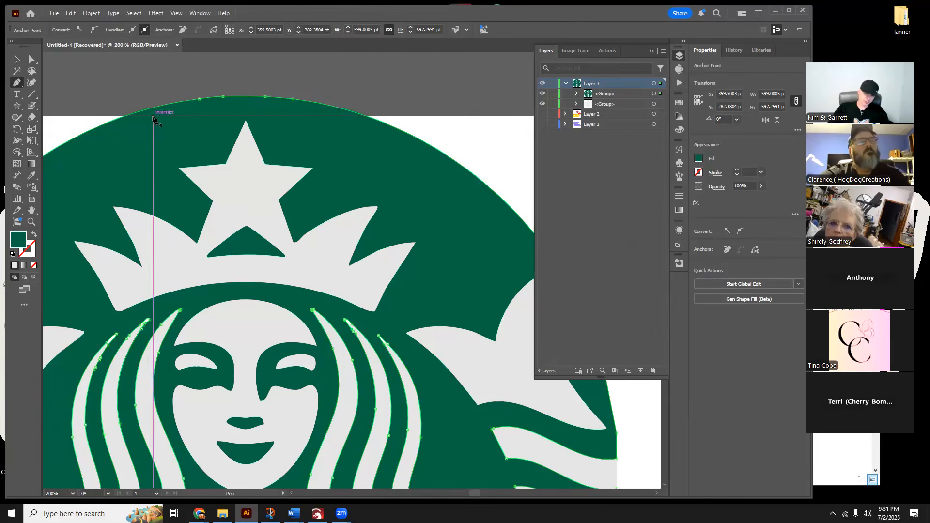
scroll(312, 124, "right", 2)
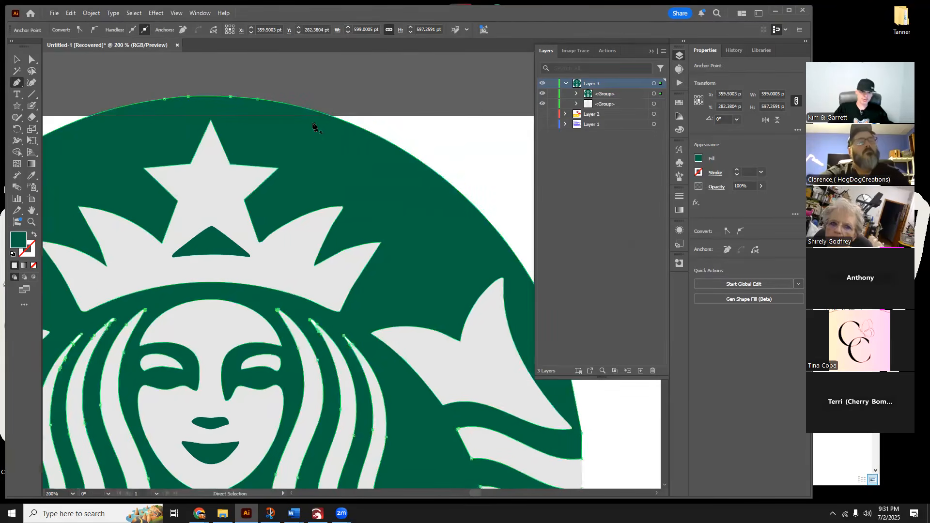
scroll(312, 127, "down", 3)
scroll(312, 127, "up", 1)
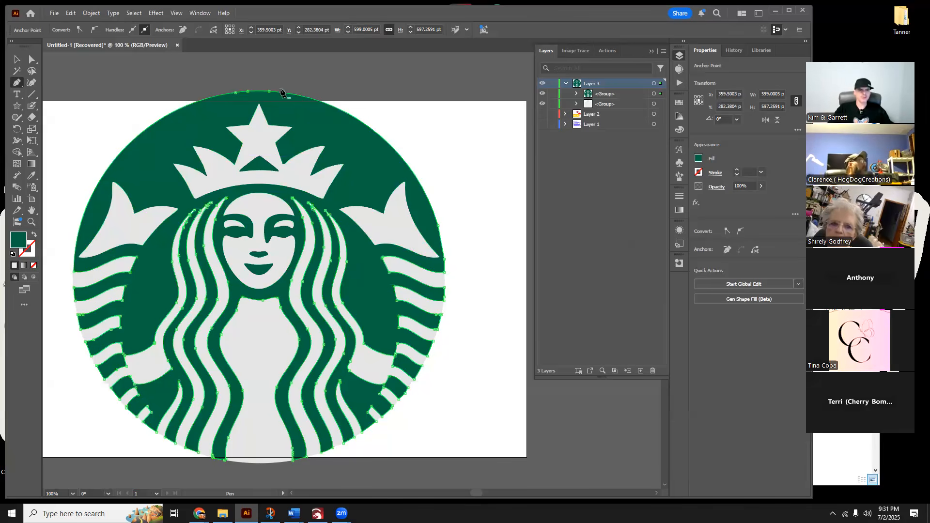
key("v")
left_click(365, 114)
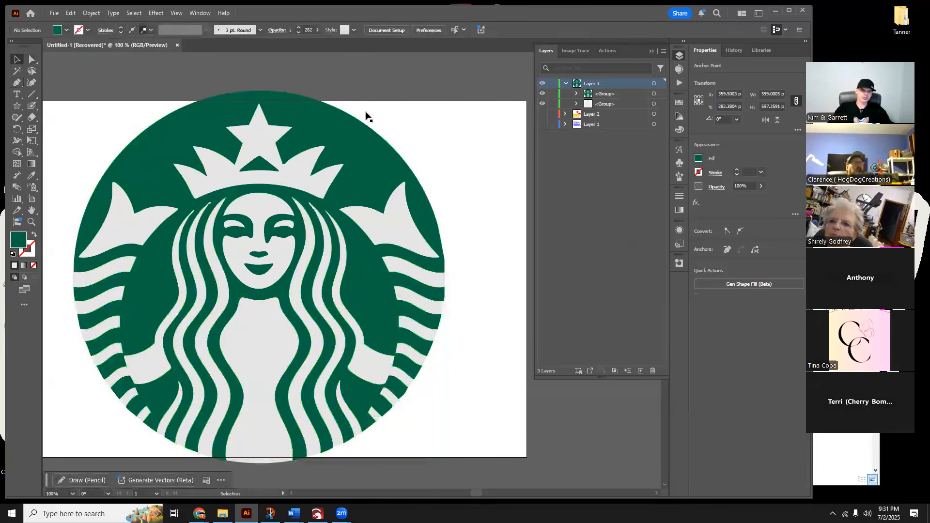
left_click(349, 118)
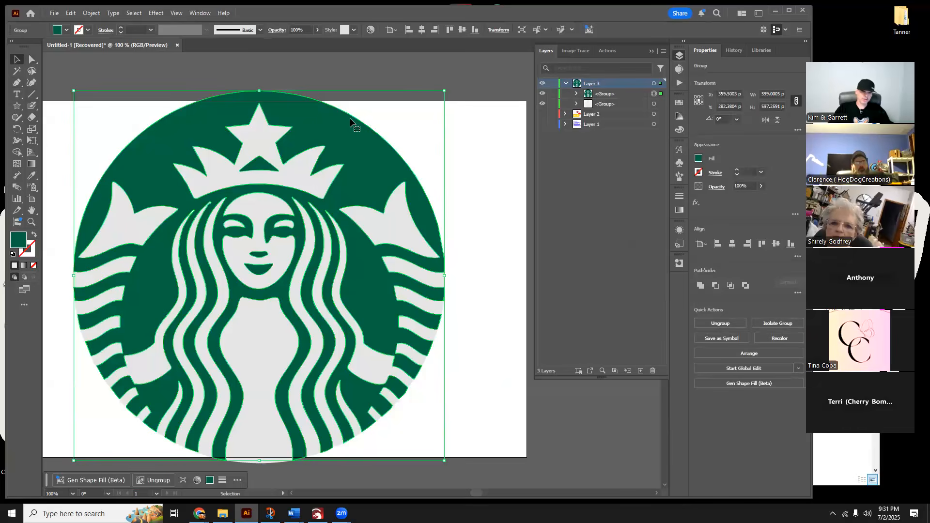
left_click(91, 13)
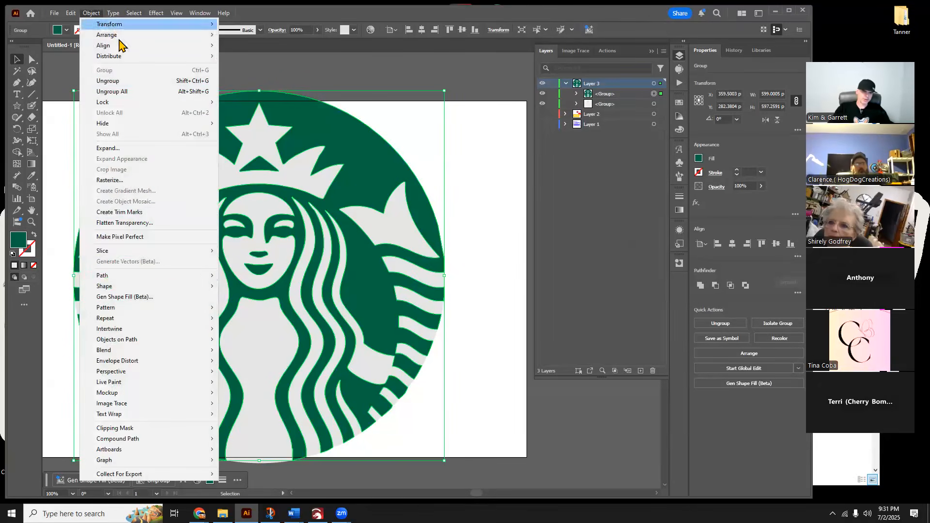
mouse_move(147, 279)
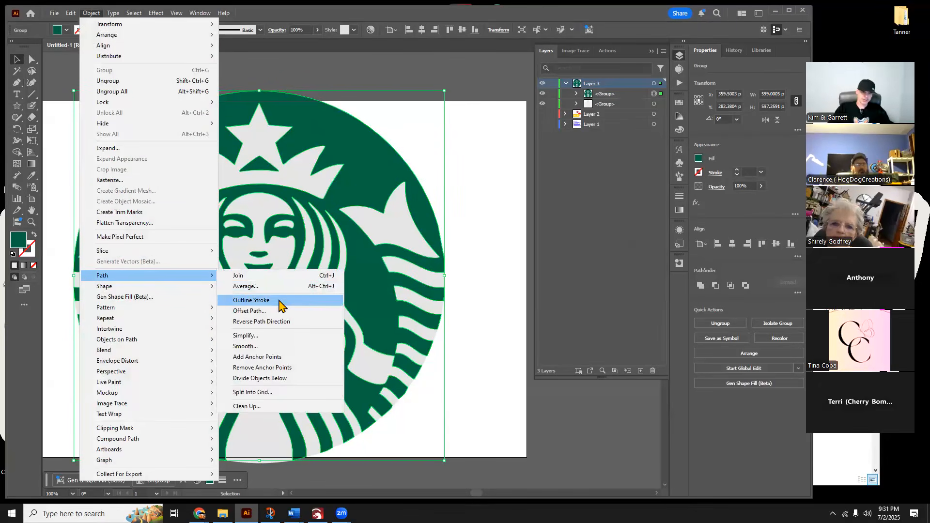
left_click(279, 341)
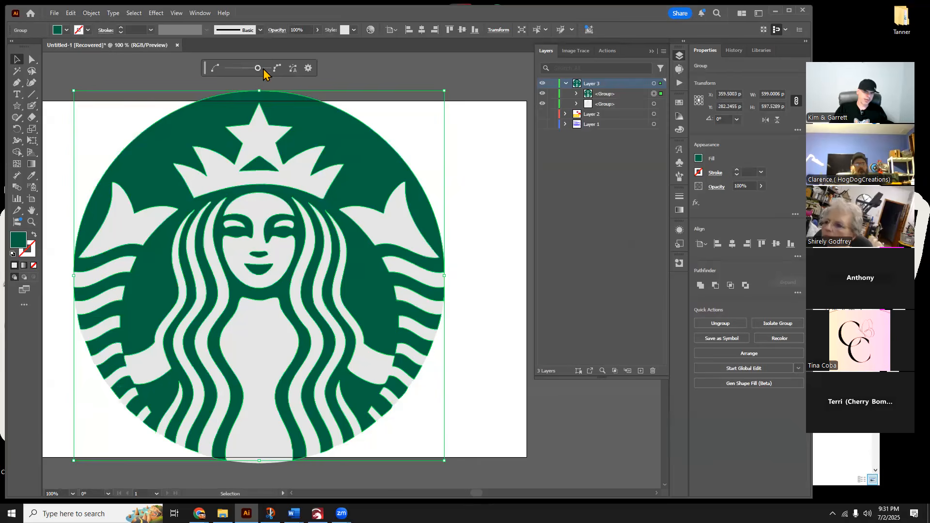
left_click(340, 76)
left_click(311, 112)
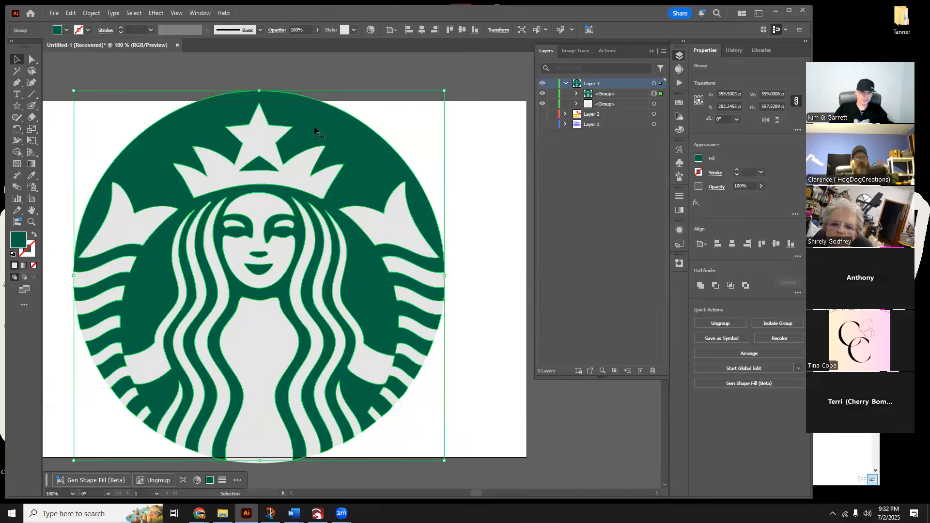
key("a")
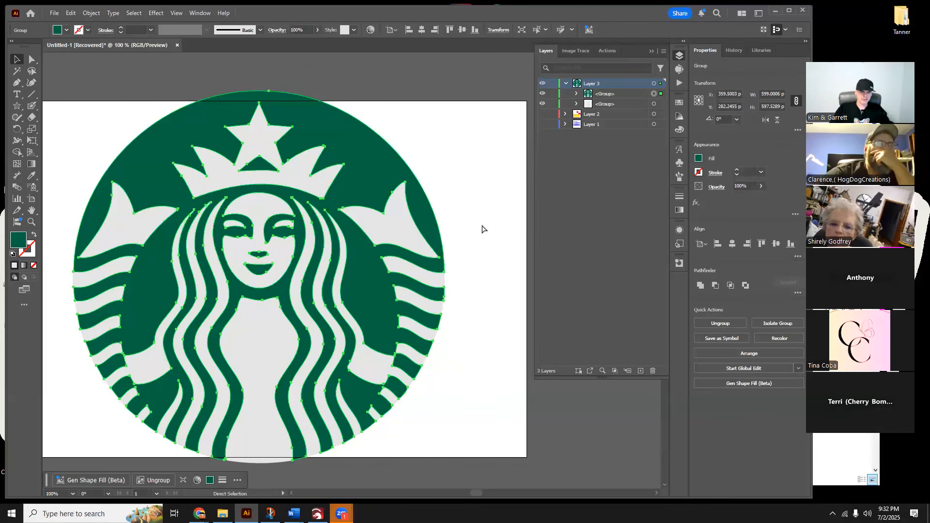
- Undo the path simplification of the green logo group
key("ctrl+z")
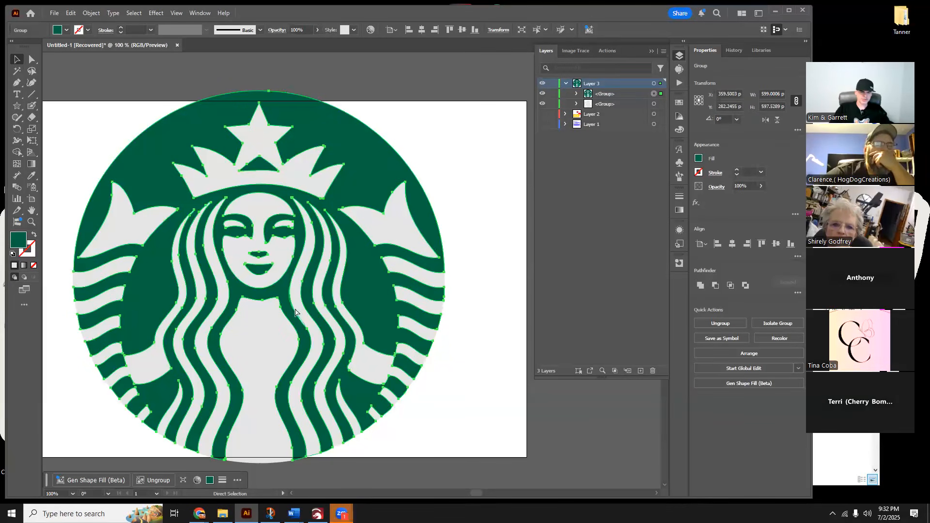
key("ctrl+z")
key("ctrl+z")
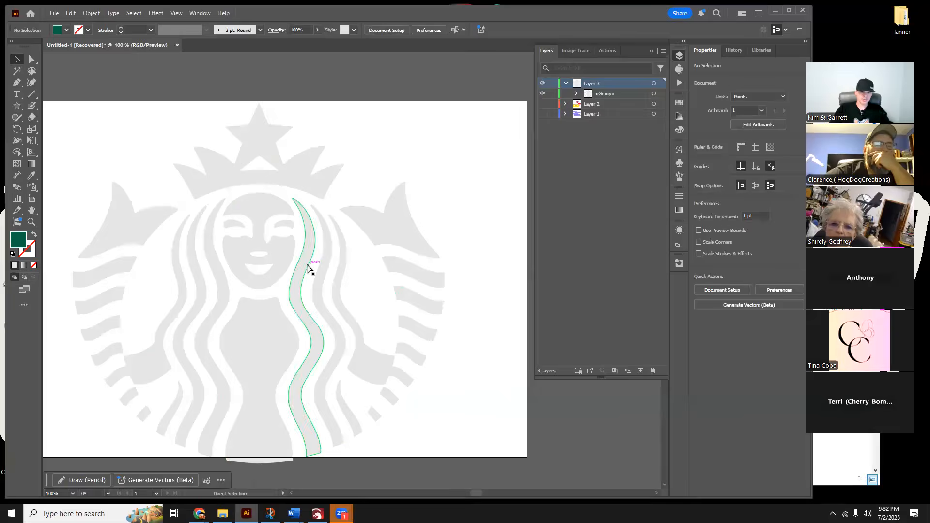
key("ctrl+z")
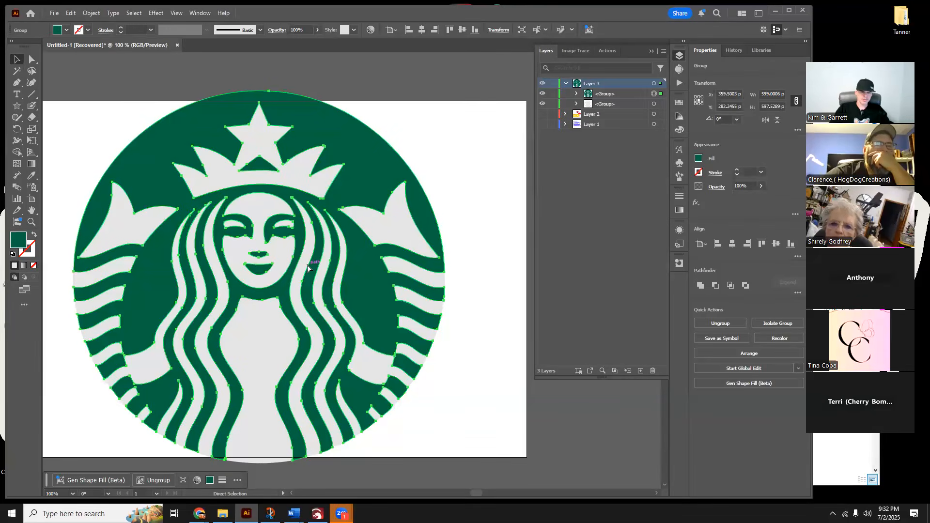
key("ctrl+z")
key("ctrl+shift+z")
key("ctrl+z")
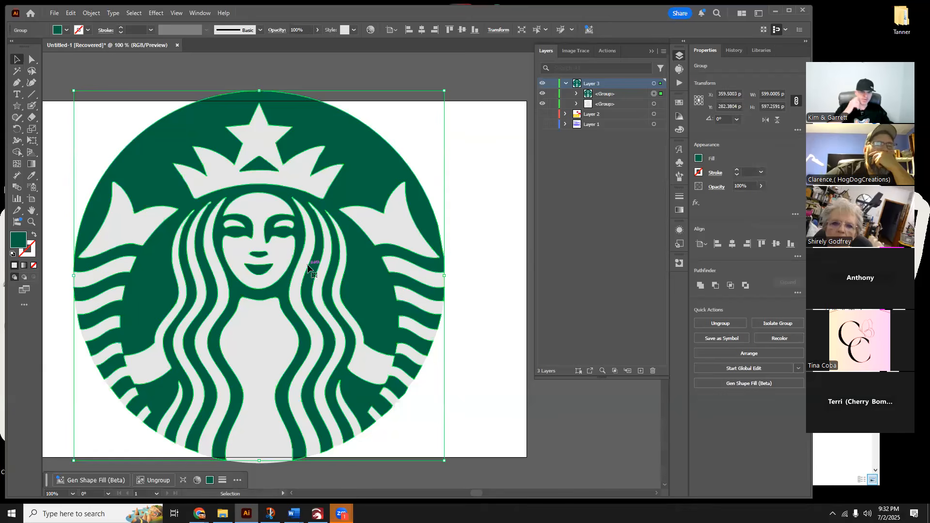
key("ctrl")
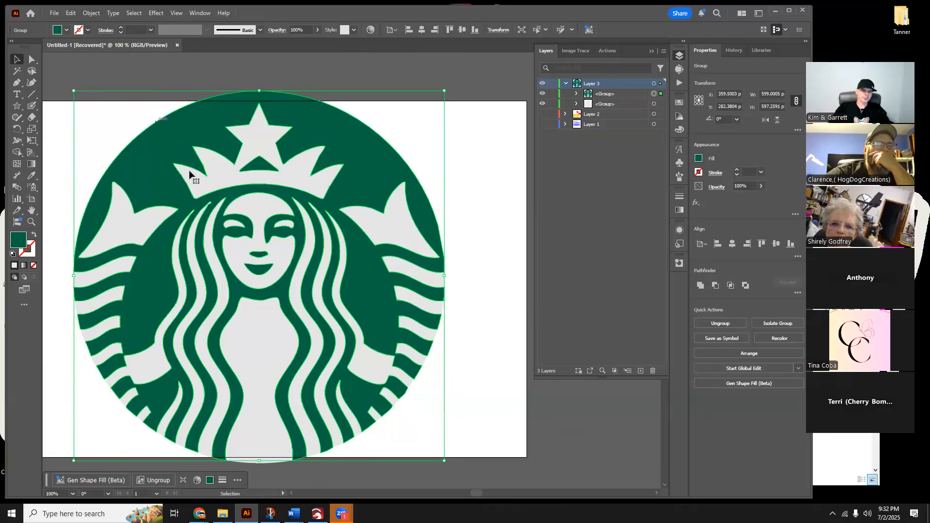
- Apply the Smooth path command to the green logo group at 86% and deselect it
left_click(462, 212)
left_click_drag(463, 208, 317, 211)
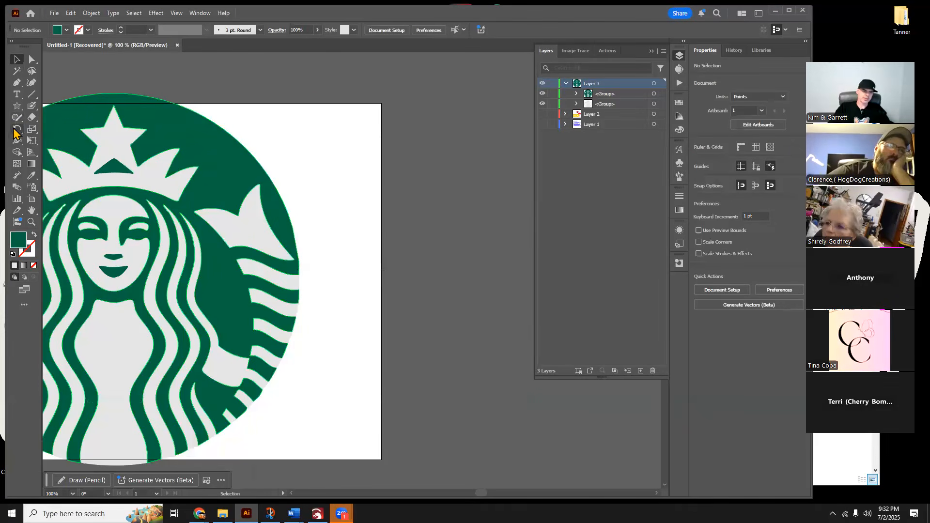
scroll(155, 243, "left", 6)
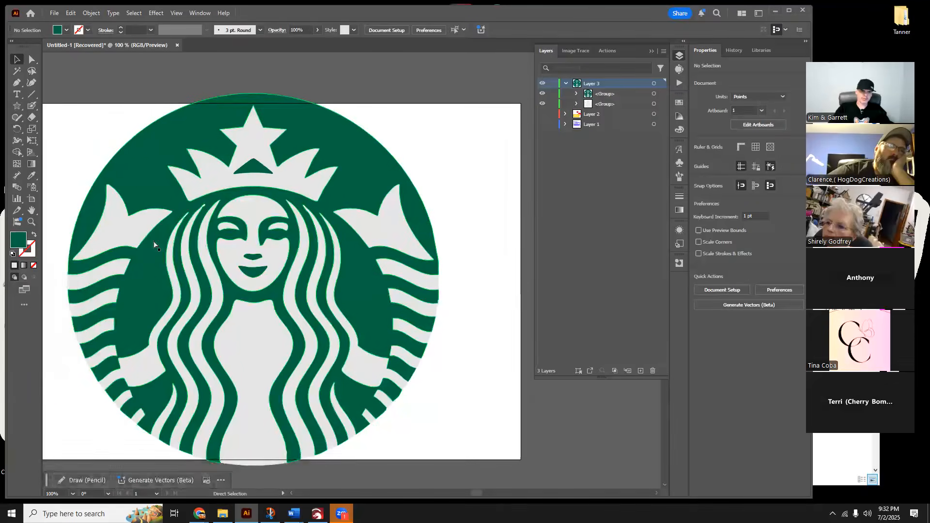
scroll(150, 236, "up", 1)
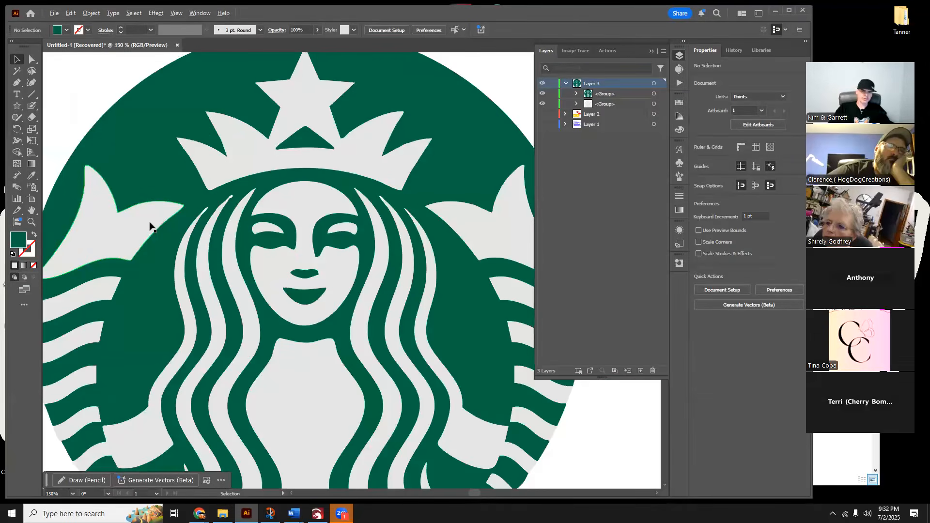
scroll(150, 227, "down", 2)
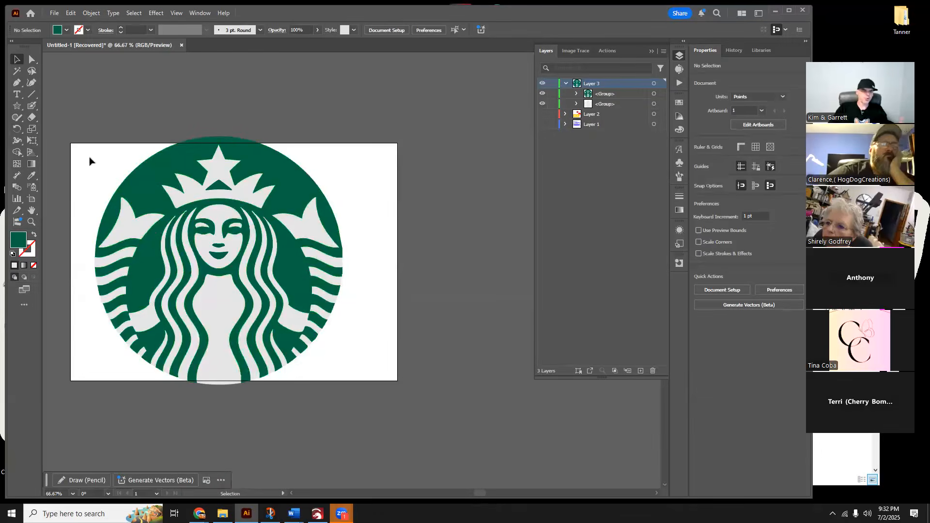
left_click(151, 179)
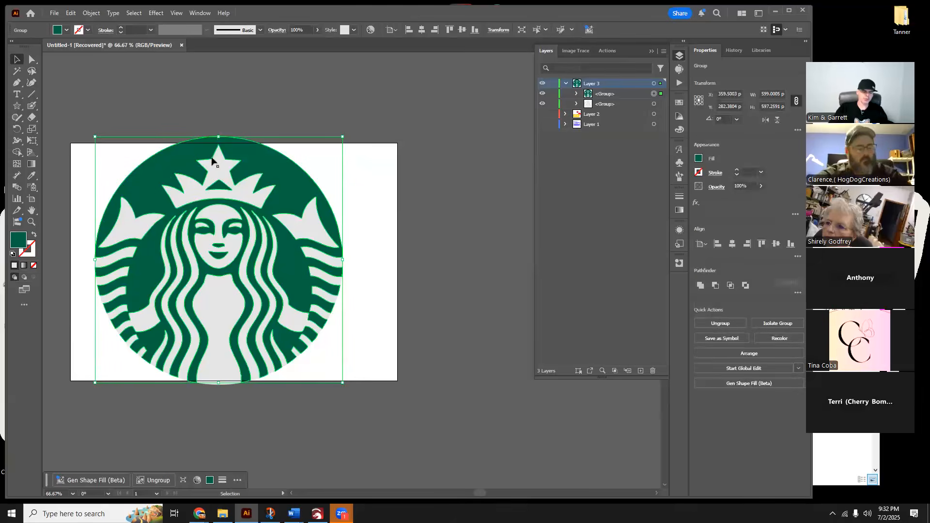
scroll(207, 174, "up", 3)
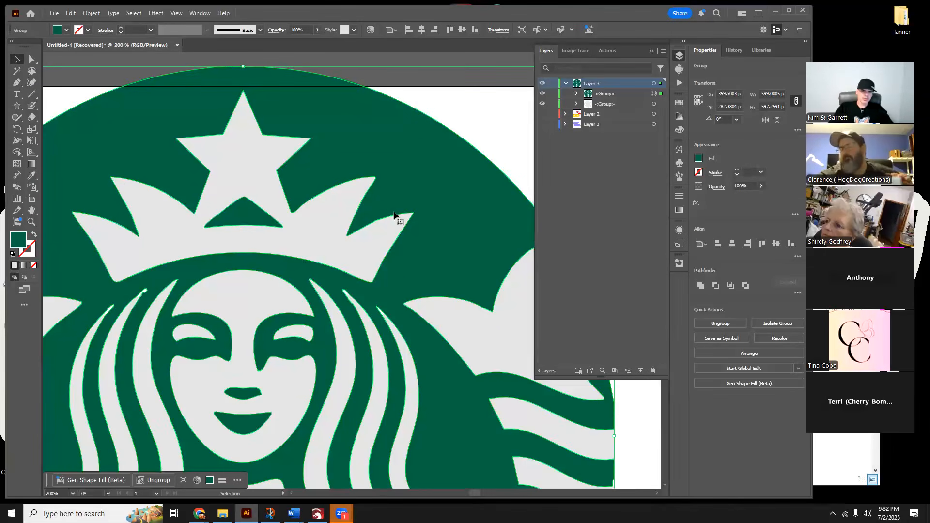
left_click(91, 13)
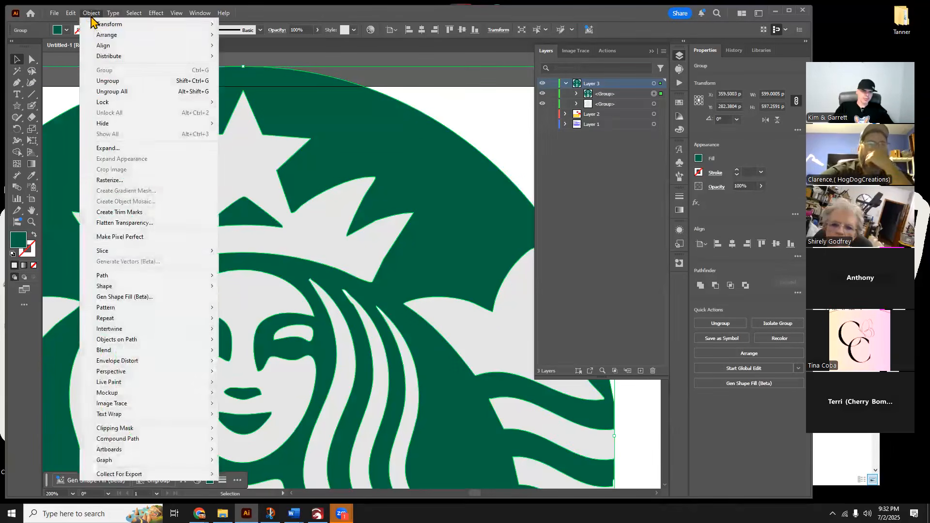
mouse_move(153, 277)
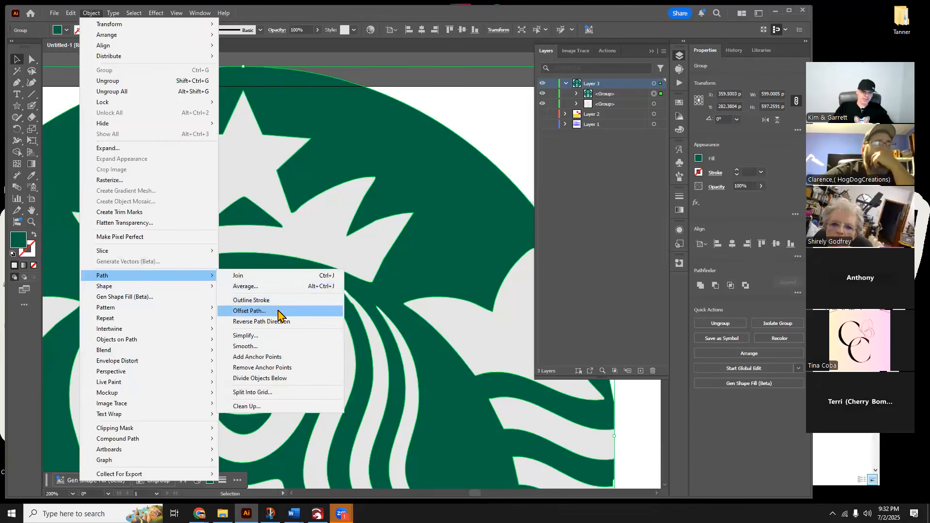
left_click(274, 346)
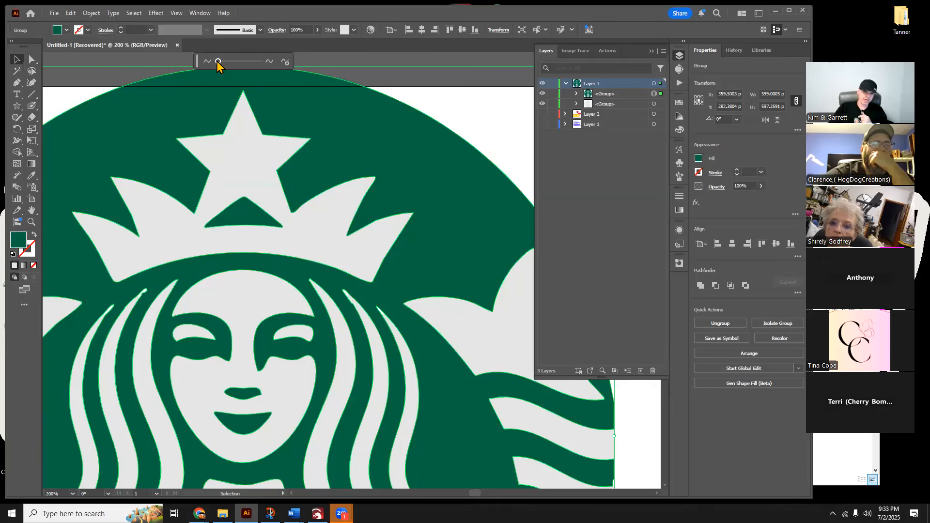
left_click_drag(219, 61, 254, 81)
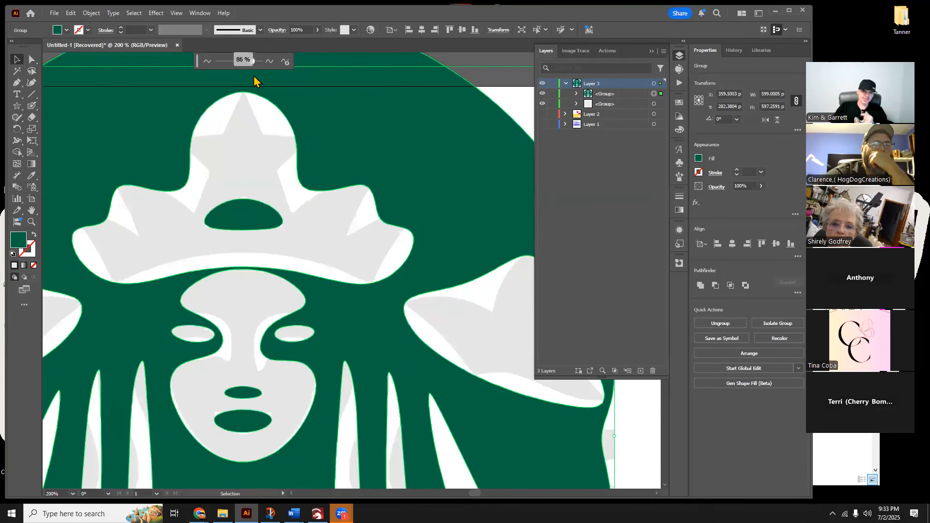
left_click(484, 82)
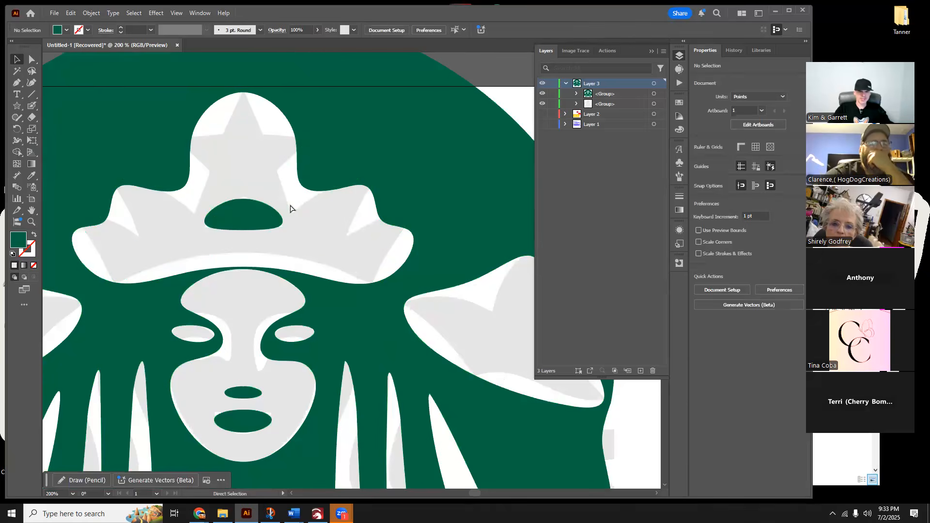
- Undo the smoothing of the green logo group and deselect it
scroll(290, 208, "left", 3)
scroll(290, 209, "down", 2)
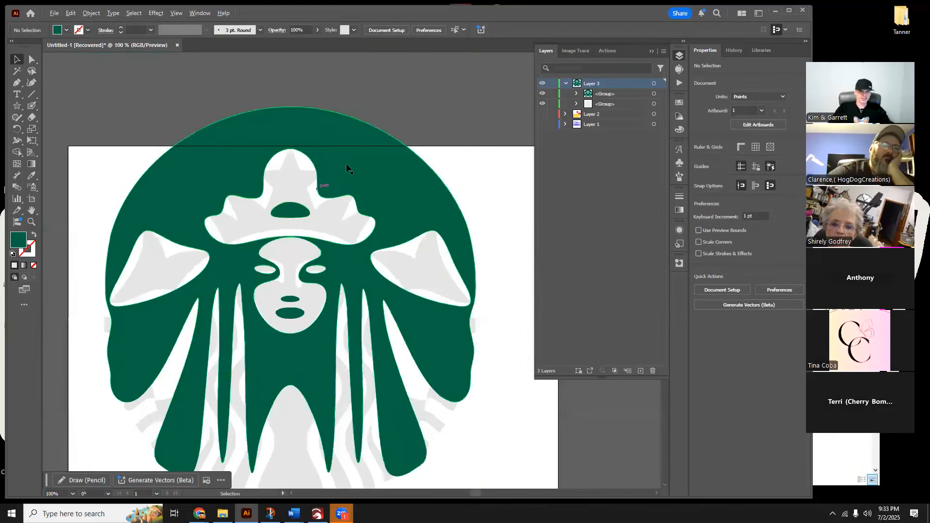
left_click(353, 156)
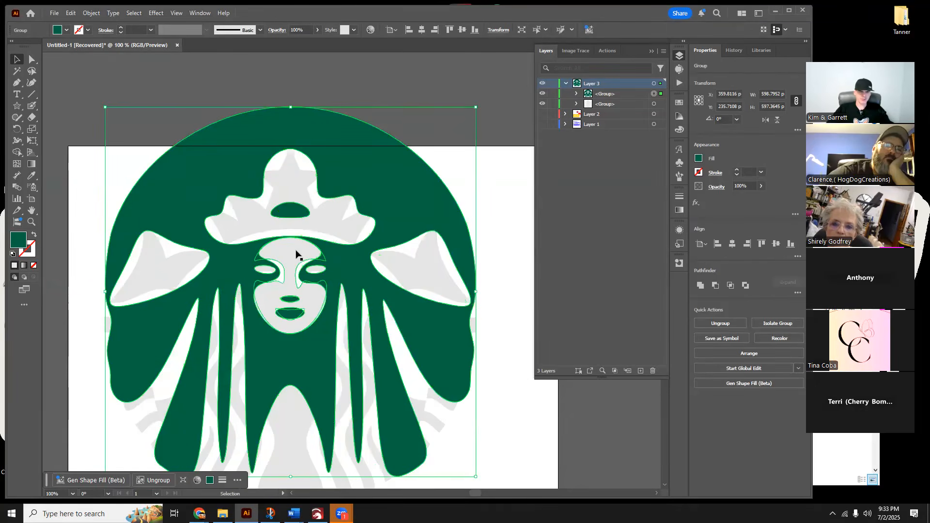
key("ctrl+z")
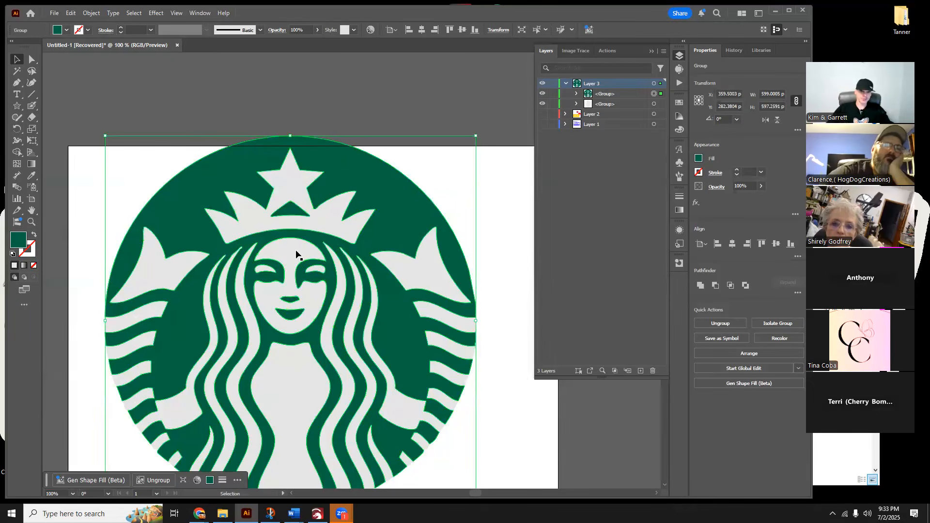
left_click(442, 206)
scroll(442, 206, "down", 1)
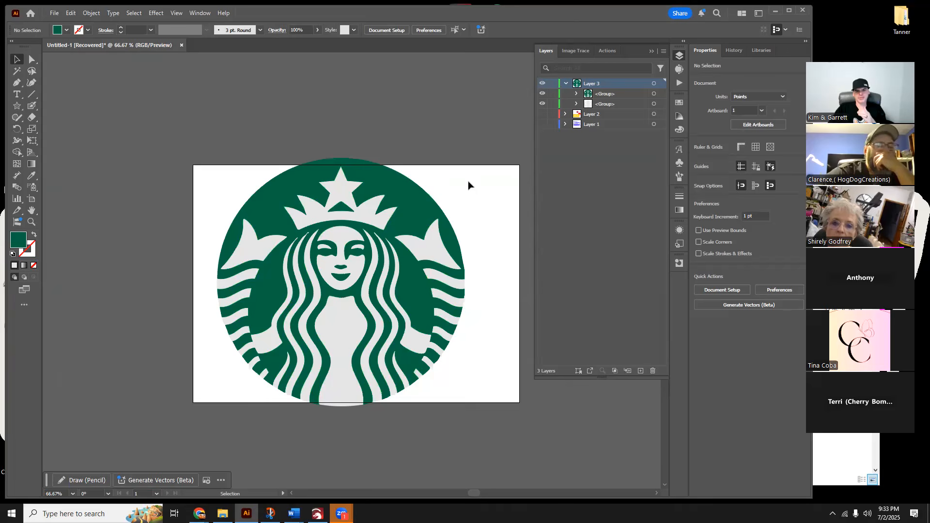
- Revert the document history to the Move state just before Image Tracing, bringing back the captured logo image, and deselect it
key("ctrl+z")
key("ctrl+z")
key("ctrl+z")
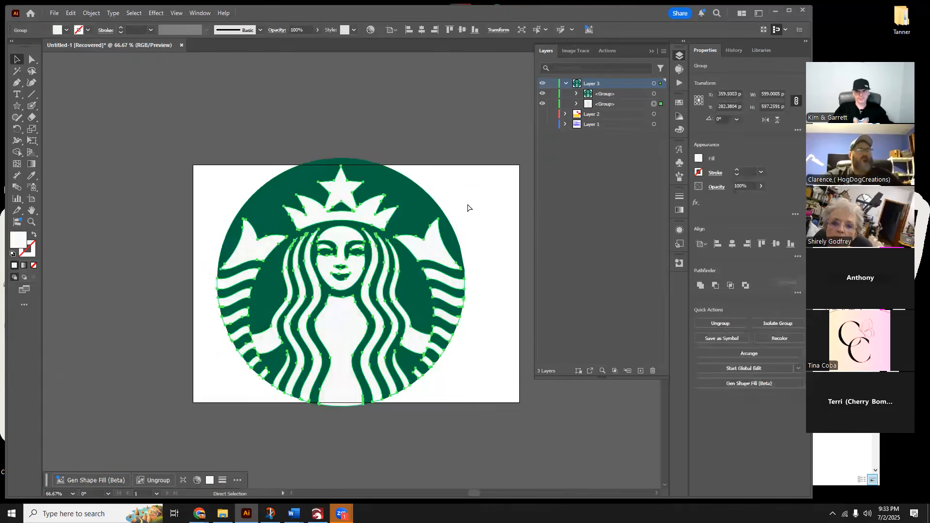
key("ctrl+z")
key("ctrl+z")
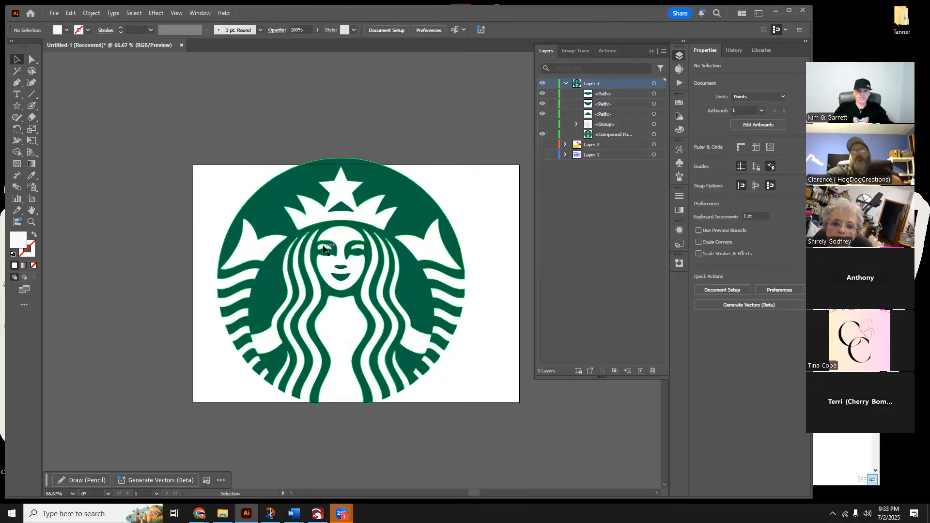
left_click(734, 50)
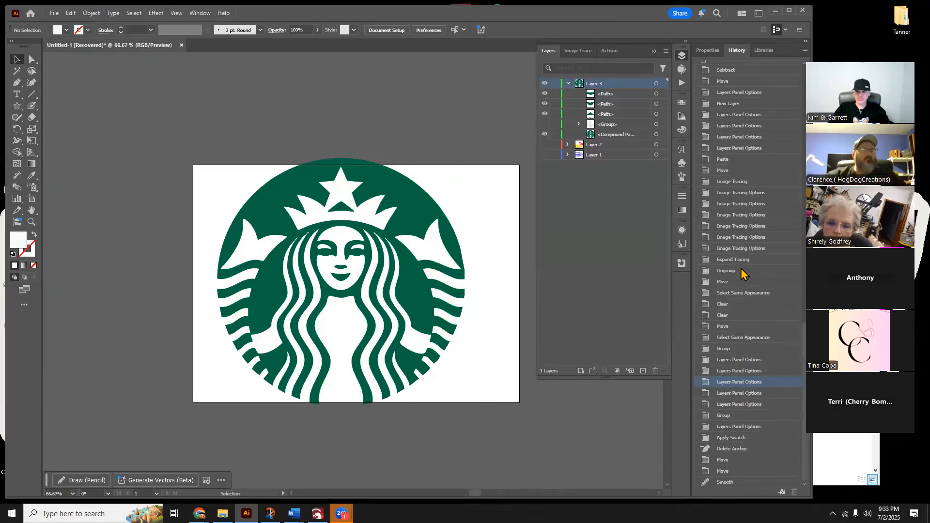
left_click(738, 170)
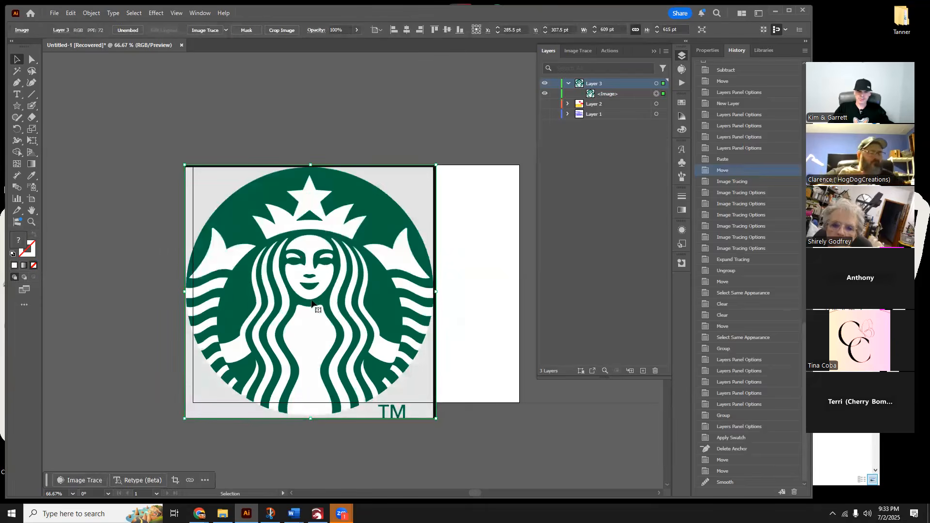
left_click(467, 258)
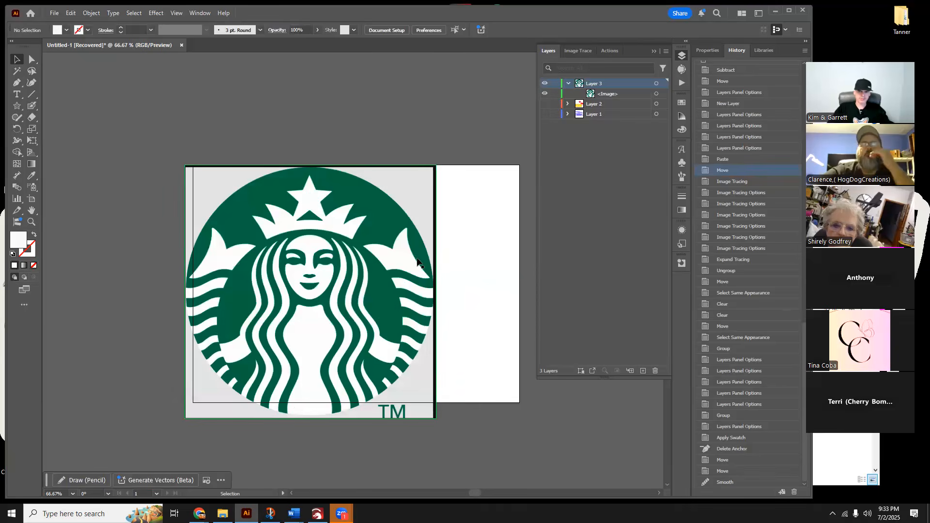
- Select the captured logo image and review its available Image Trace presets and object properties
scroll(388, 279, "left", 1)
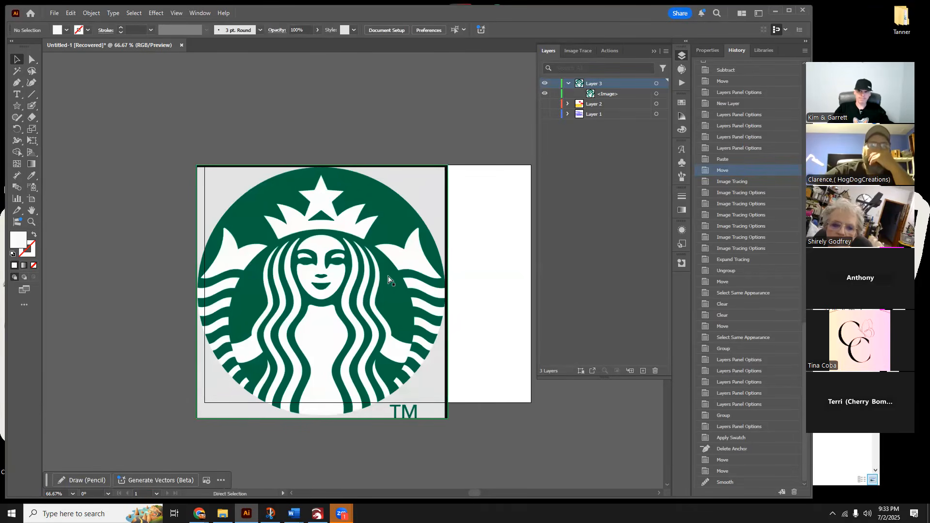
scroll(387, 278, "right", 1)
scroll(387, 279, "up", 1)
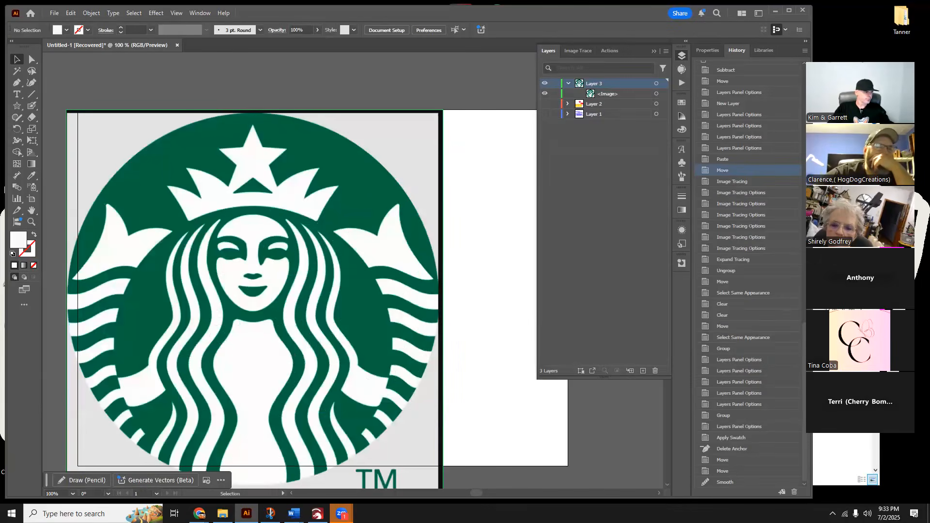
left_click(375, 186)
left_click(681, 69)
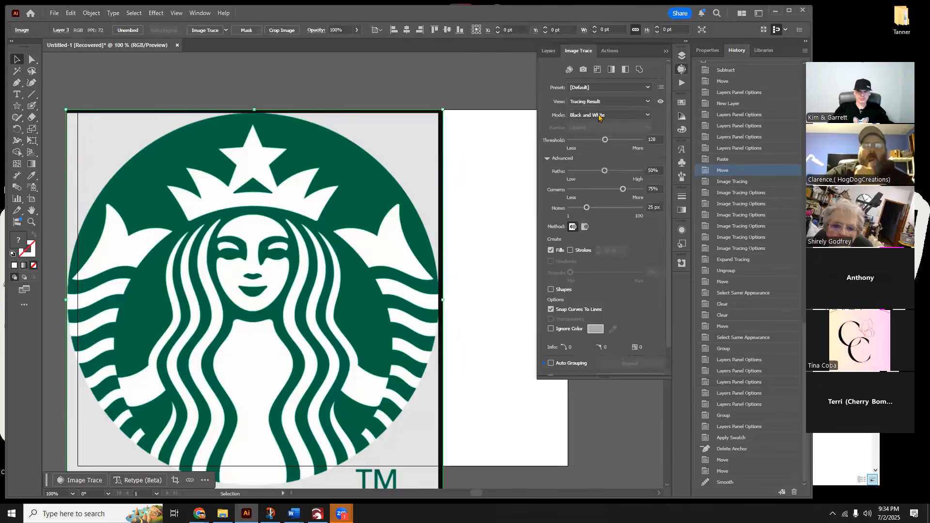
left_click(622, 88)
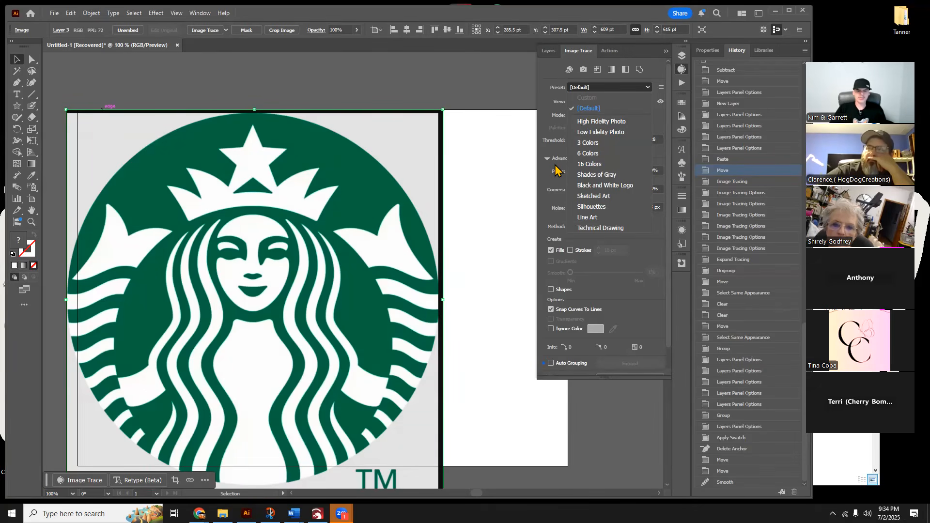
left_click(487, 170)
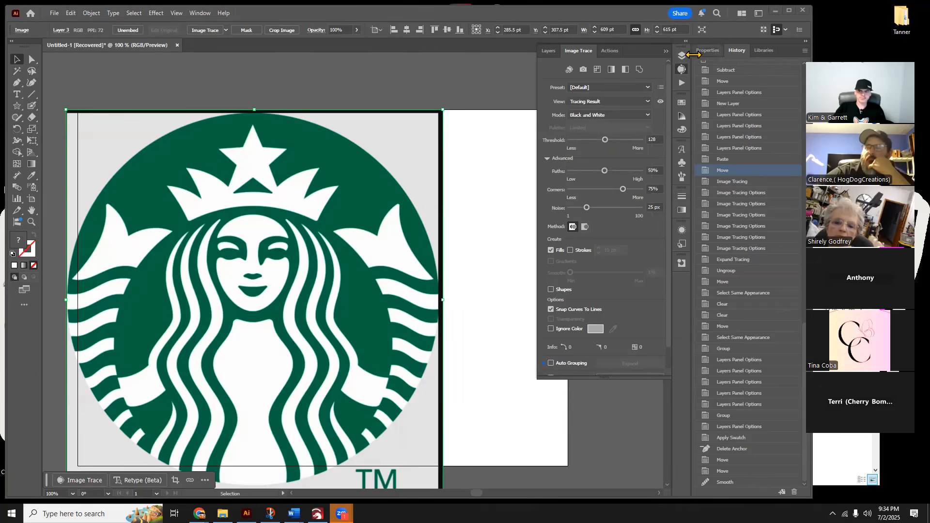
left_click(704, 51)
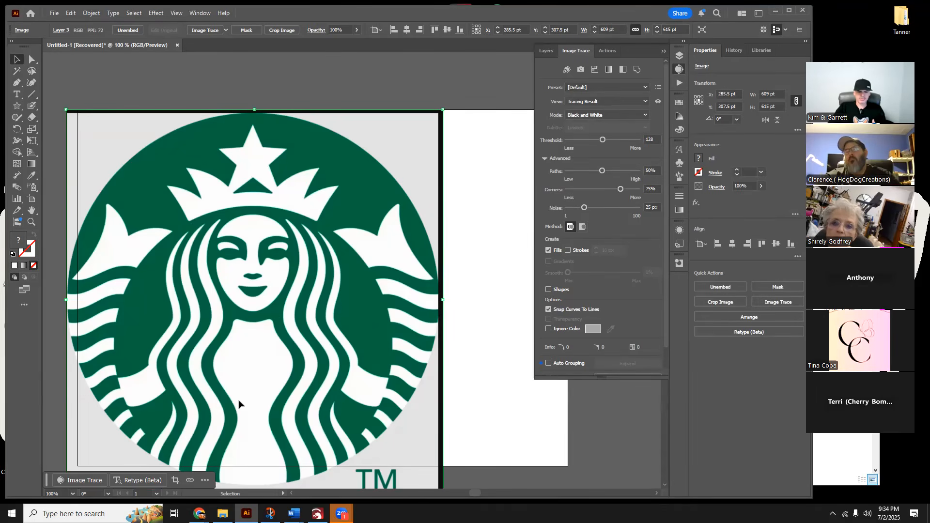
- Switch to the untitled 24 x 18 in Canva design in Chrome and nudge the purple candy cane slightly down and right
mouse_move(342, 513)
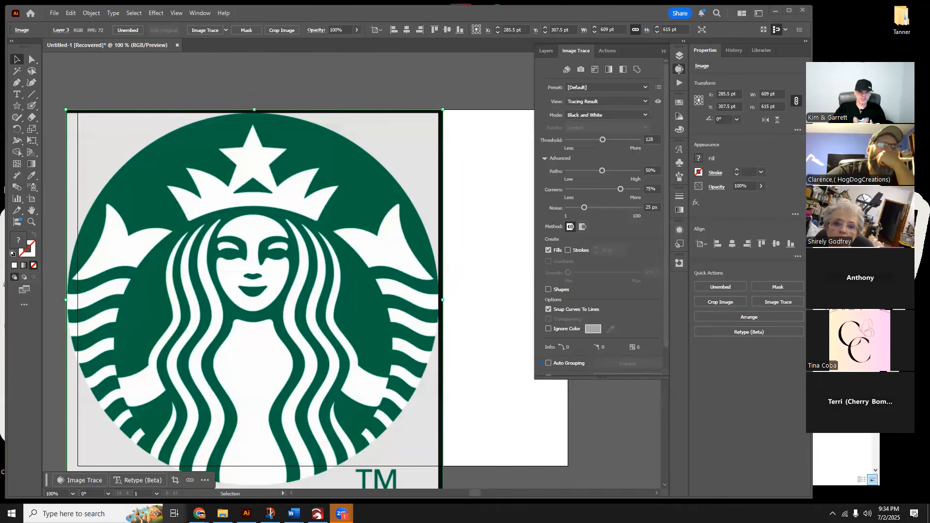
mouse_move(199, 514)
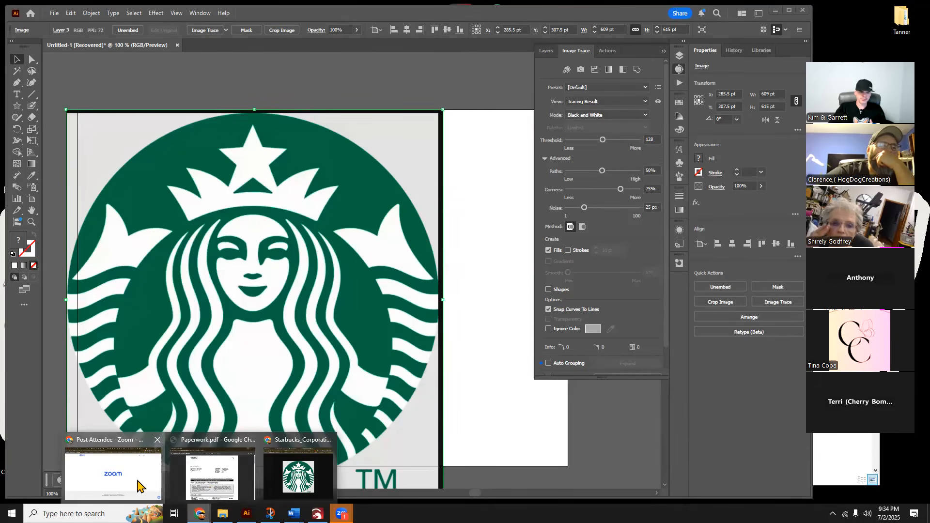
left_click(308, 483)
left_click(197, 17)
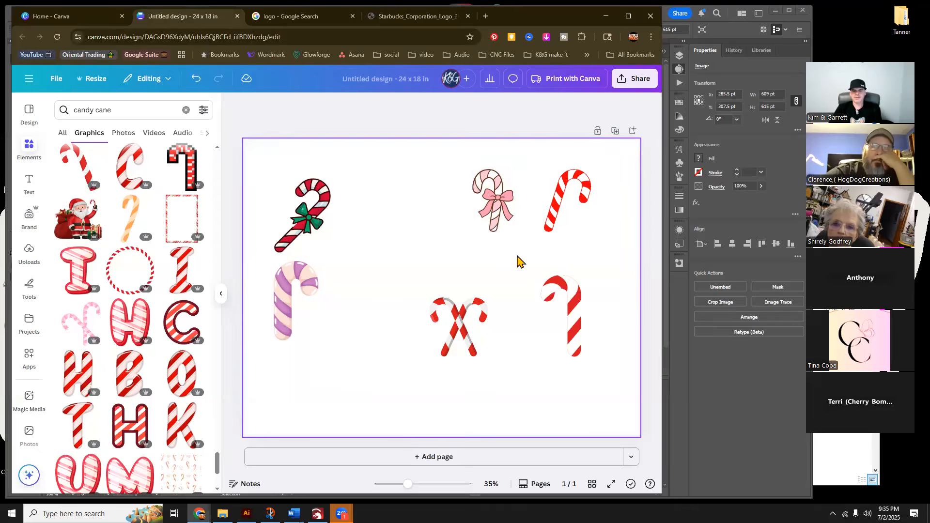
left_click_drag(285, 286, 287, 293)
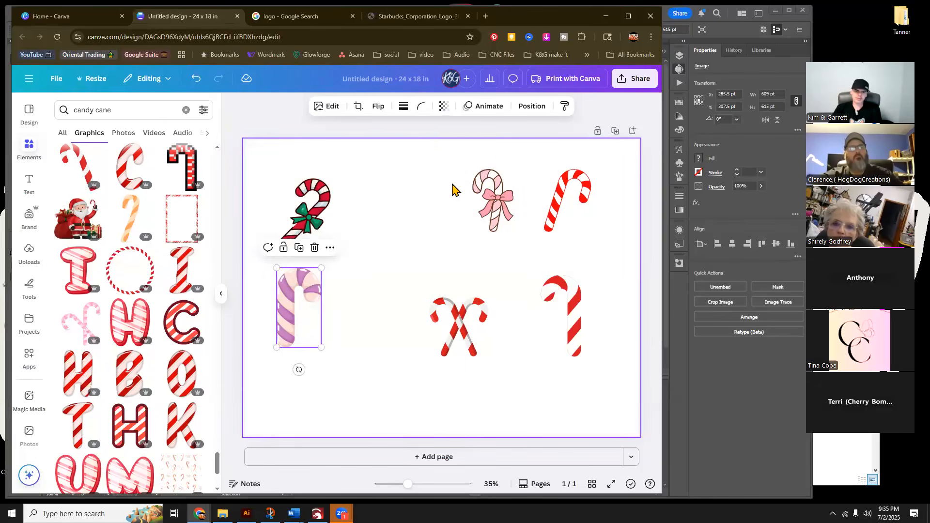
left_click(438, 189)
- Select the other candy cane graphics one after another to compare which editable colours and editing options each one offers
left_click(314, 209)
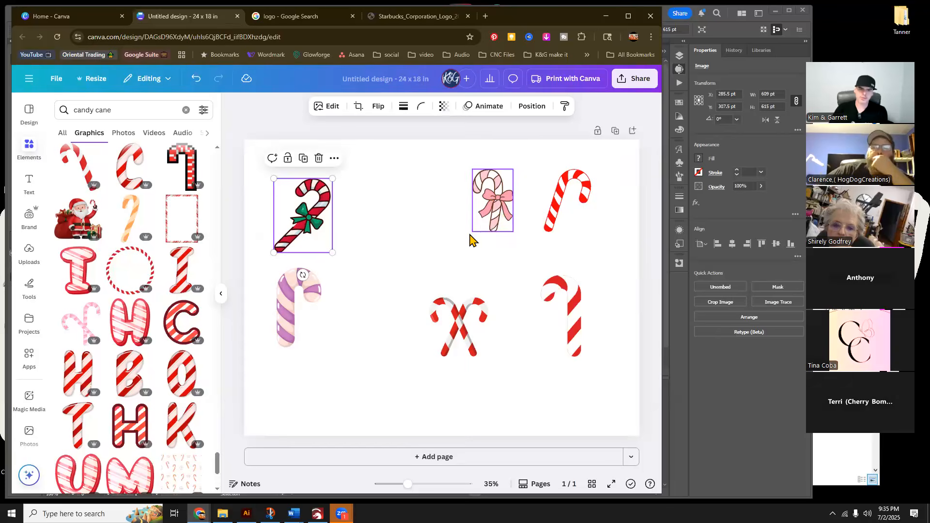
left_click(468, 238)
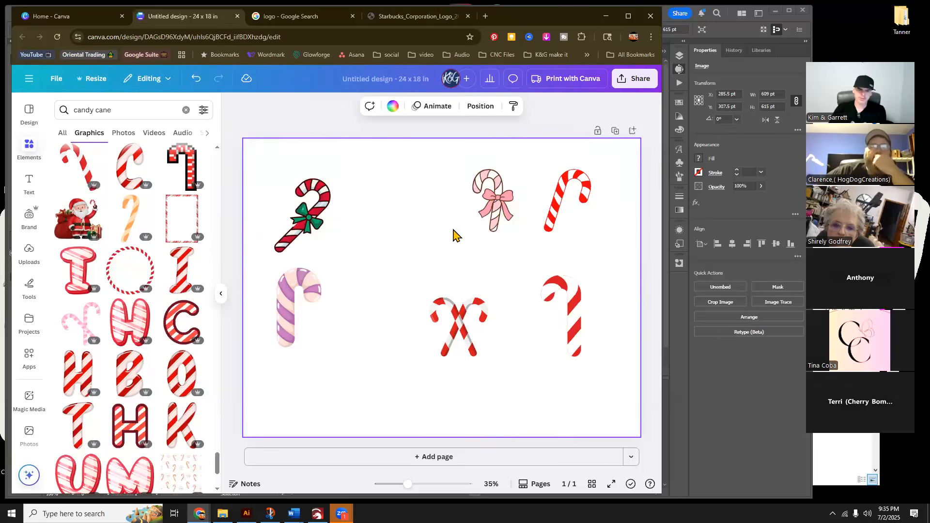
left_click(566, 306)
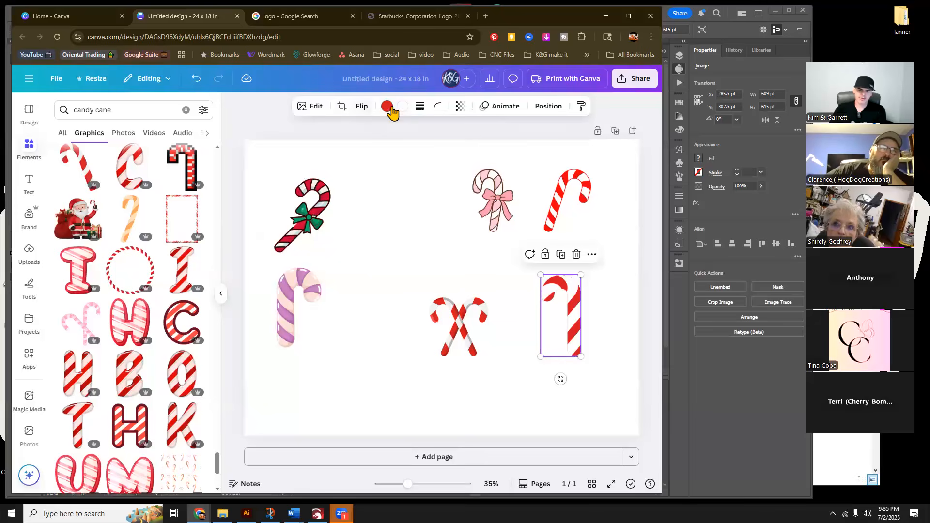
left_click(452, 332)
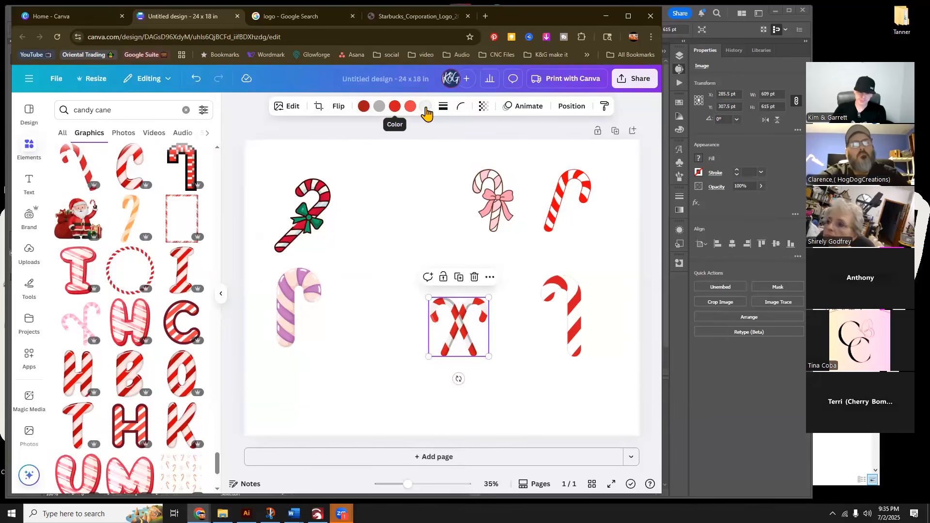
left_click(564, 209)
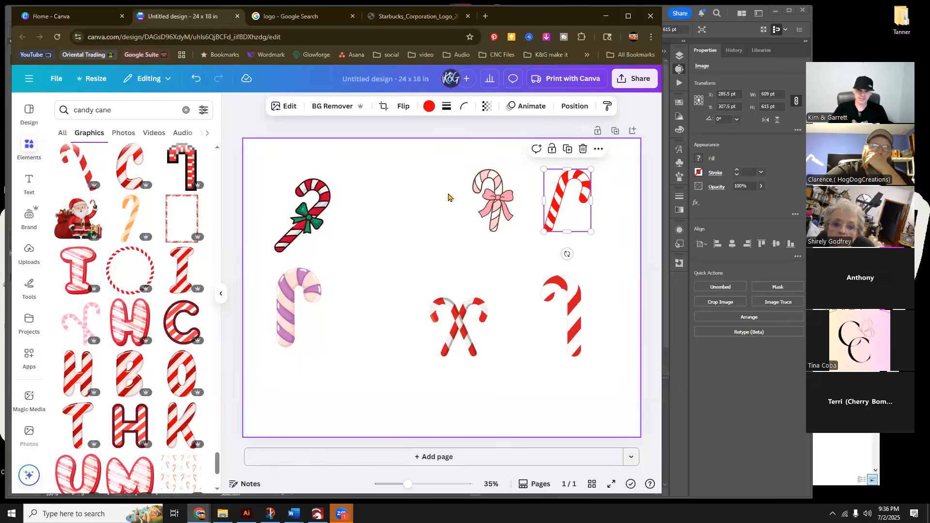
left_click(482, 200)
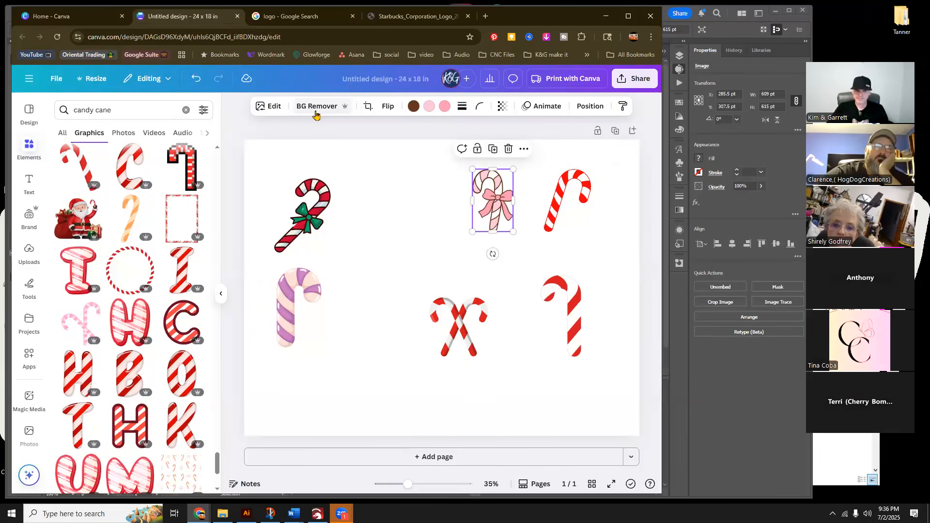
left_click(311, 202)
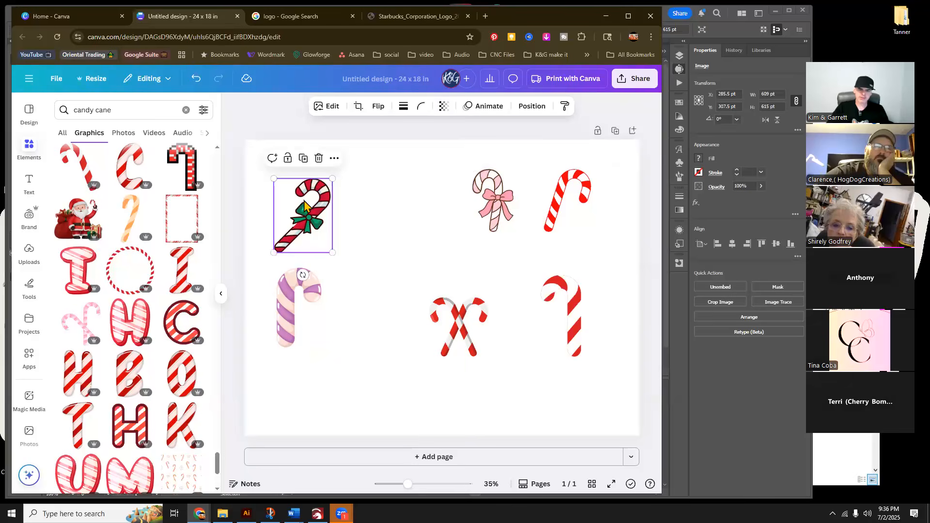
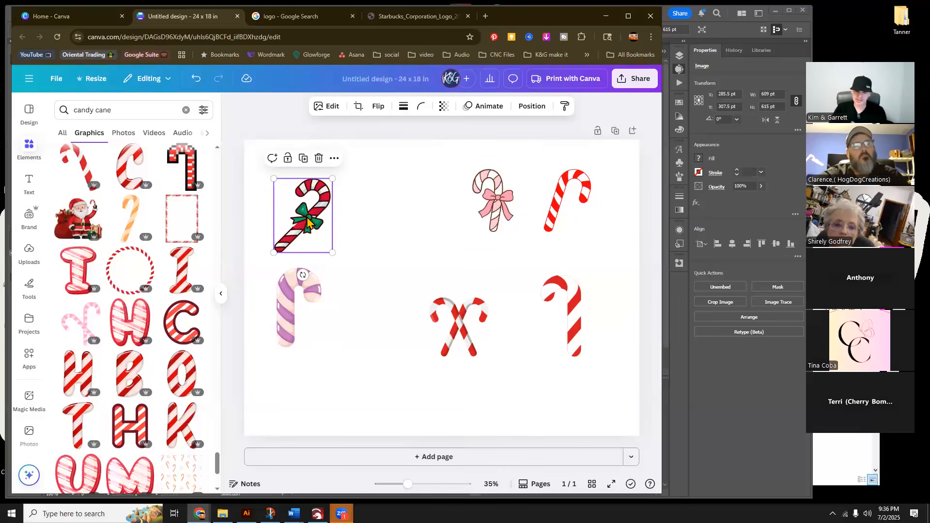
- Select the purple, pink-bow and crossed candy canes in turn to check which colours and editing options each offers
left_click(284, 315)
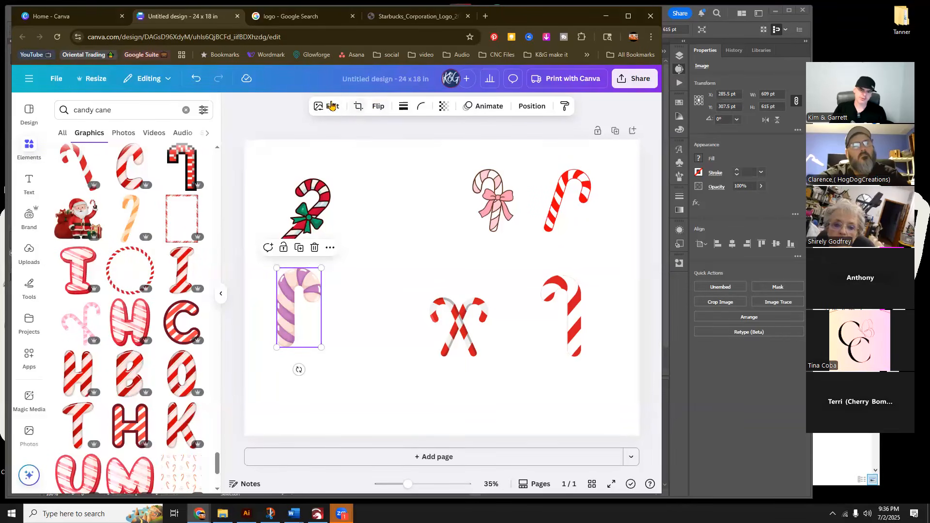
left_click(490, 200)
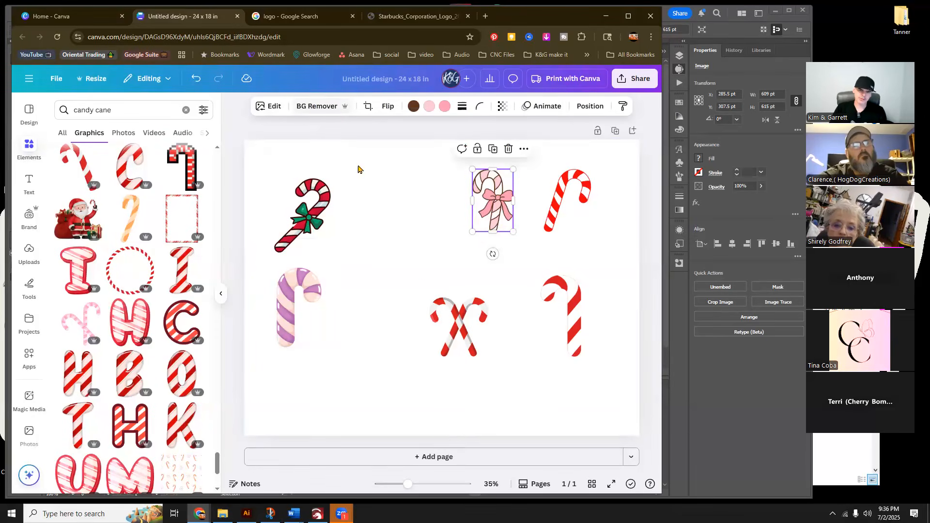
left_click(472, 319)
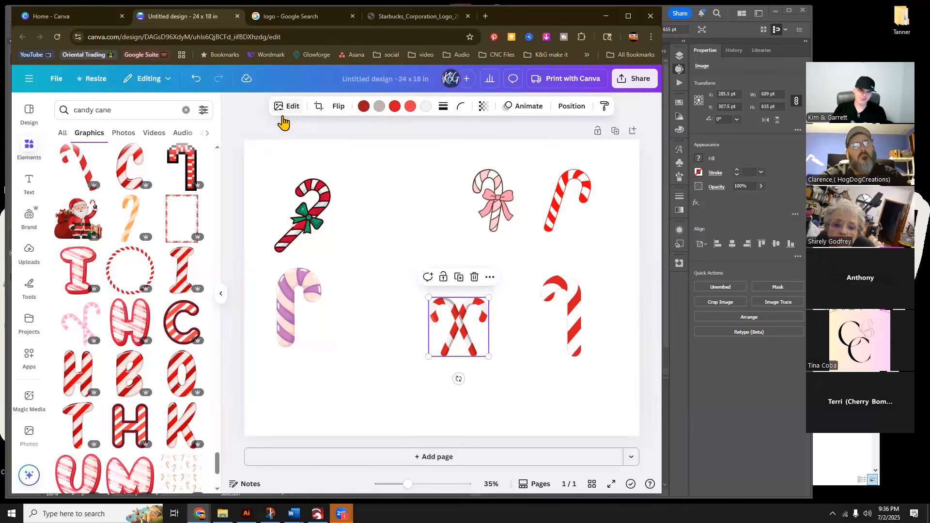
- Download the candy cane design as an SVG with a transparent background
left_click(61, 81)
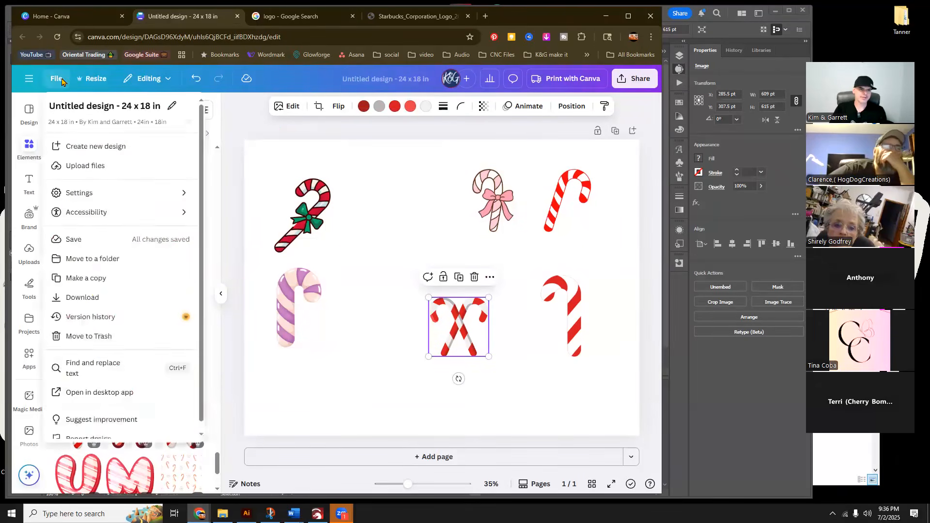
left_click(92, 297)
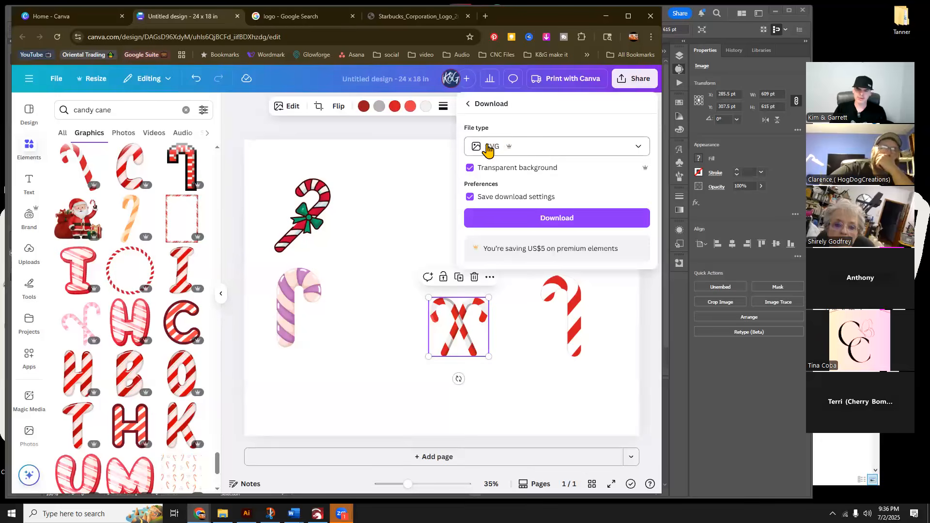
left_click(556, 219)
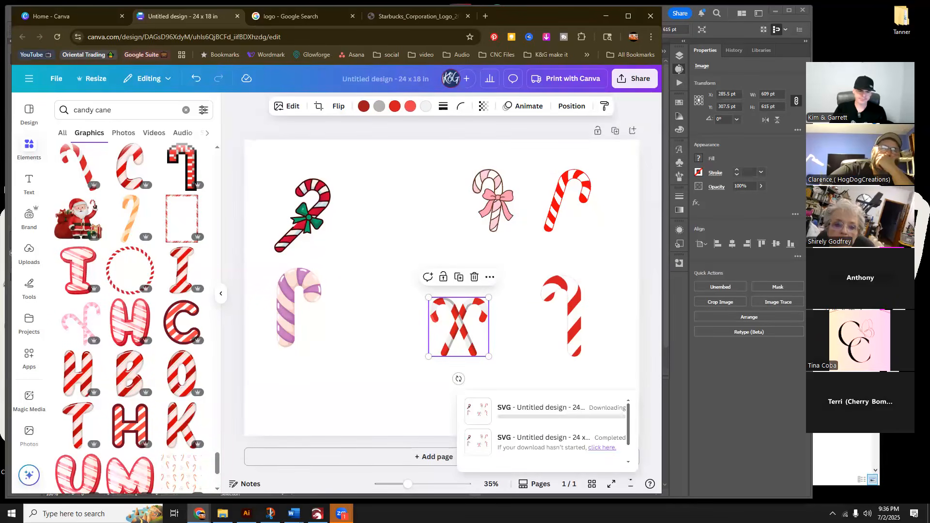
- Open Untitled design (10).svg from the Downloads folder in Illustrator and accept the import notice
left_click(223, 514)
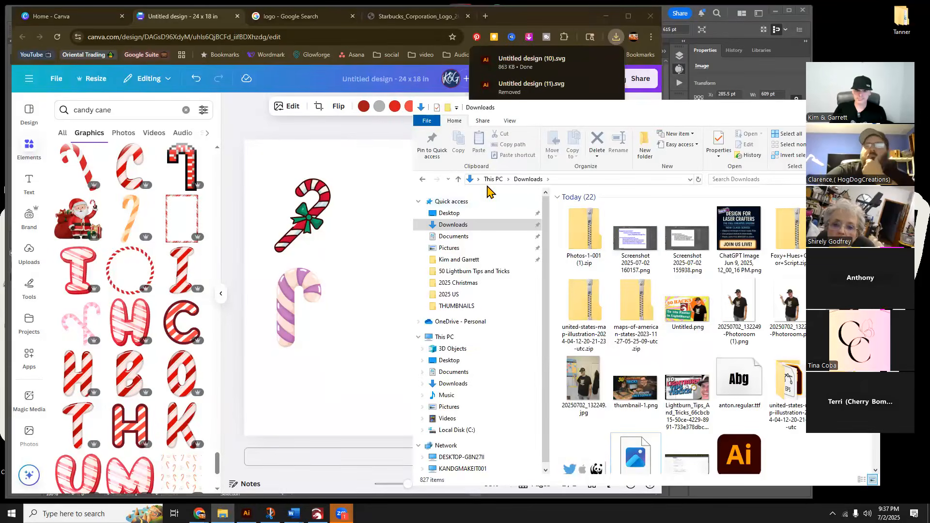
left_click(698, 180)
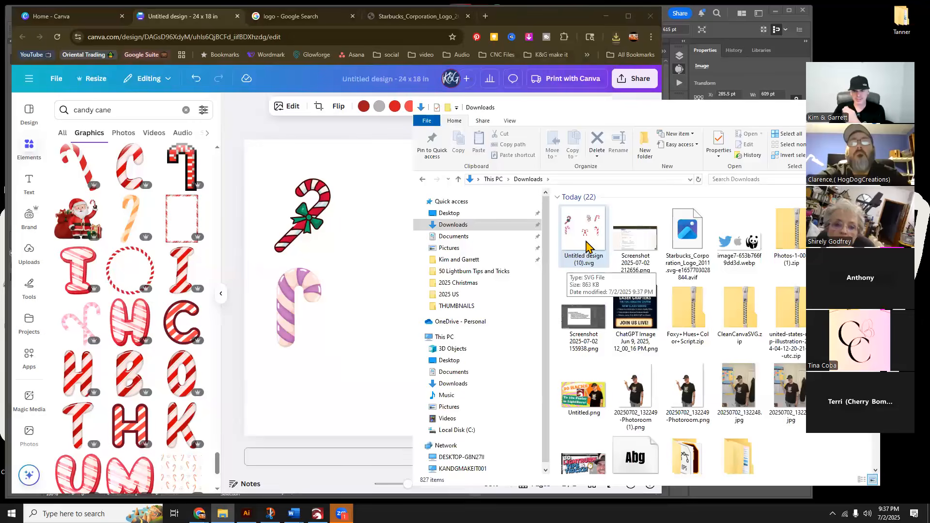
double_click(577, 250)
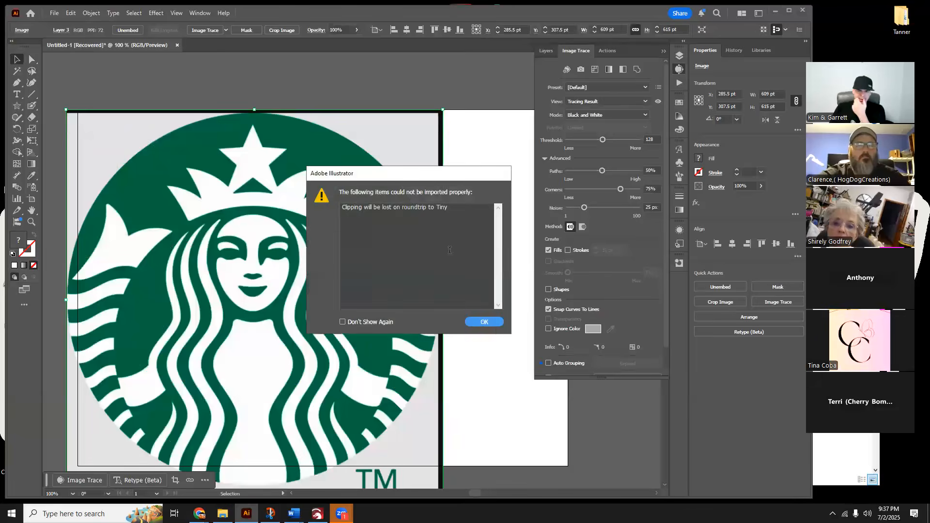
left_click(475, 323)
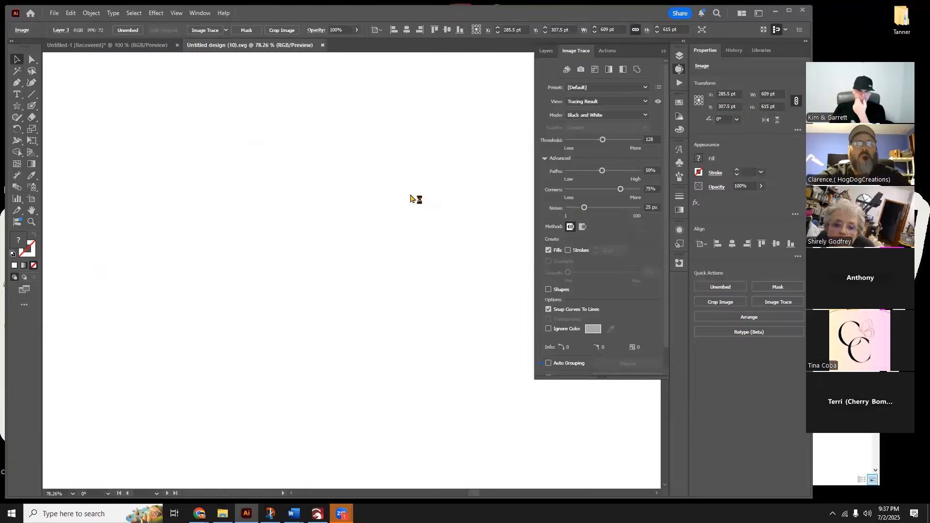
- Select the imported candy cane artwork and ungroup it into separate objects
scroll(419, 252, "down", 4)
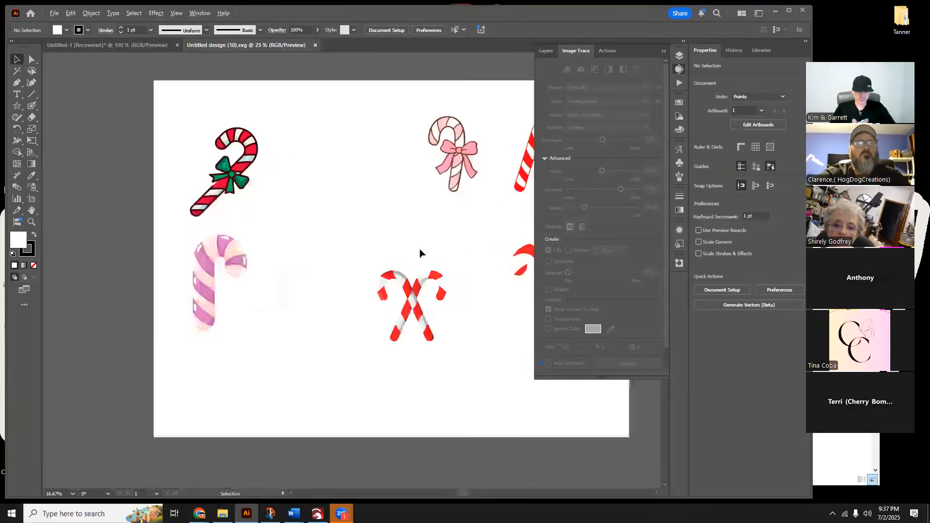
scroll(419, 252, "right", 4)
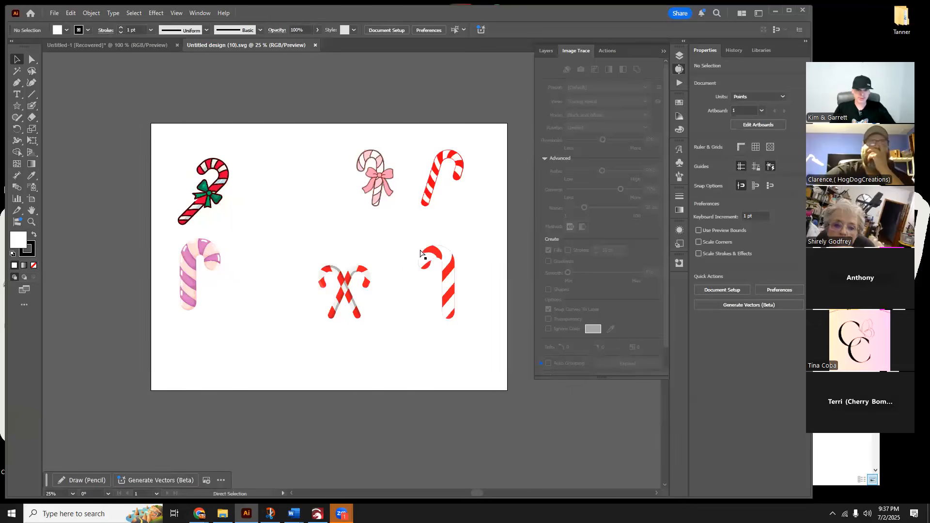
scroll(330, 228, "up", 1)
scroll(330, 228, "down", 1)
left_click(371, 182)
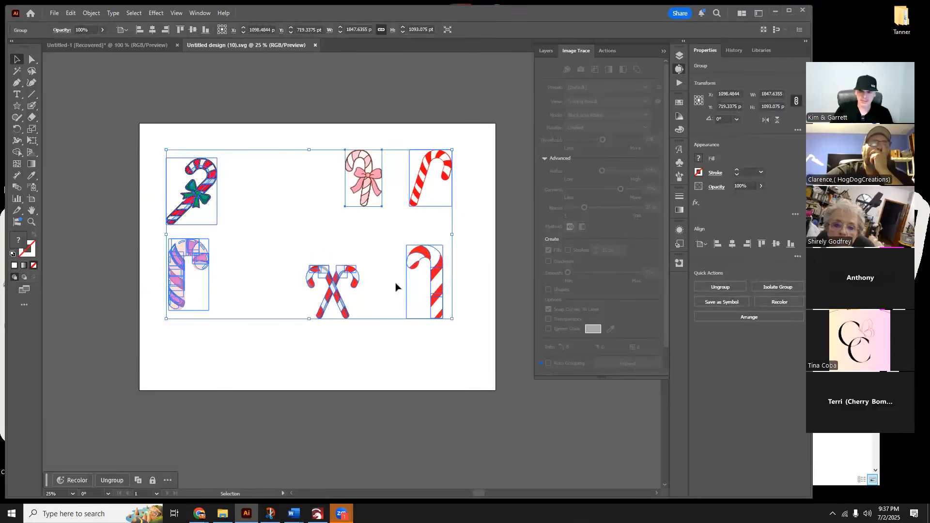
left_click(716, 287)
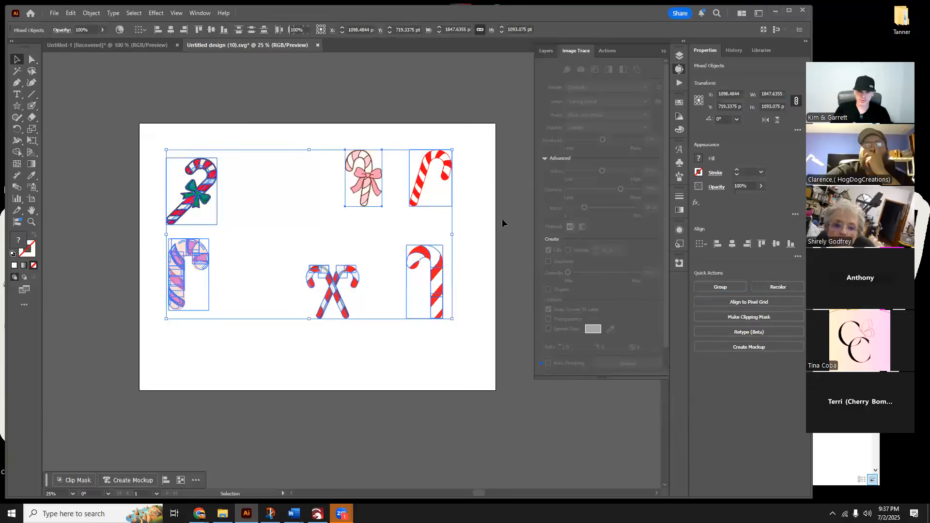
- Nudge the upper red-striped candy cane slightly down and the pink-bow candy cane slightly up
left_click(444, 179)
mouse_move(444, 181)
left_mouse_down()
mouse_move(460, 182)
mouse_move(444, 186)
left_mouse_up()
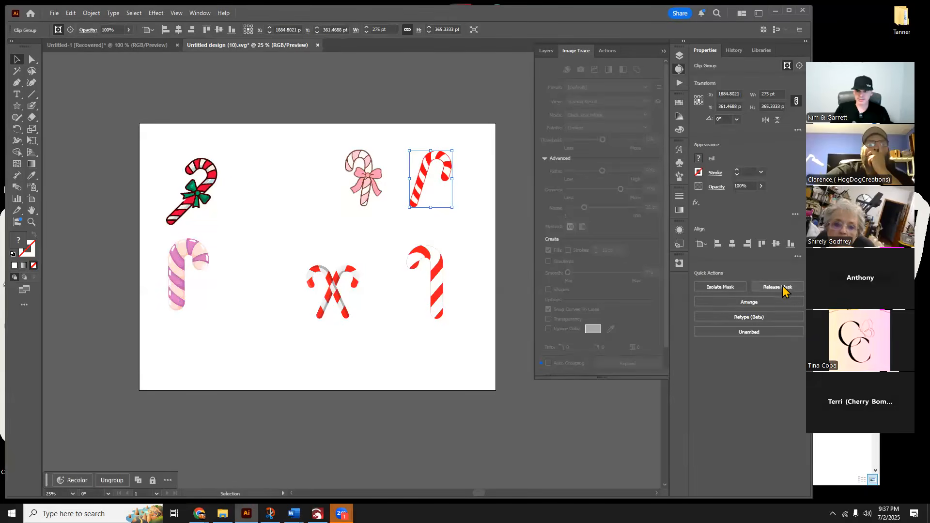
left_click(371, 187)
left_click_drag(364, 191, 364, 188)
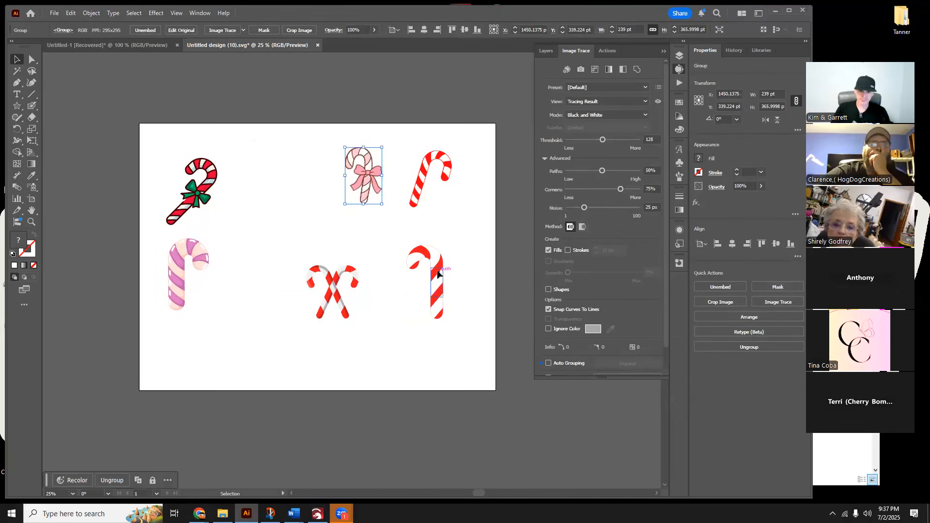
- Select the lower red-striped candy cane and expand Layer 1 to examine the paths and clip groups making up the artwork
left_click(434, 290)
scroll(438, 280, "up", 2)
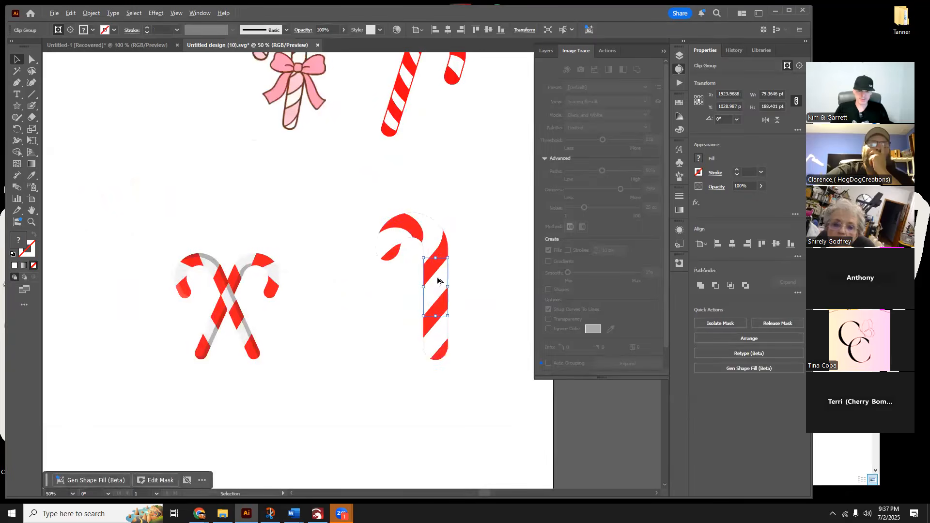
left_click(546, 51)
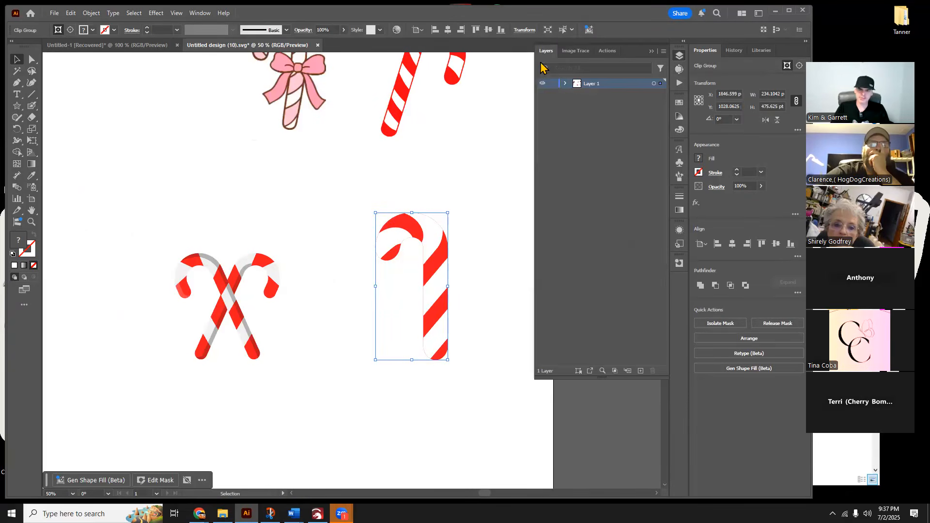
left_click(565, 84)
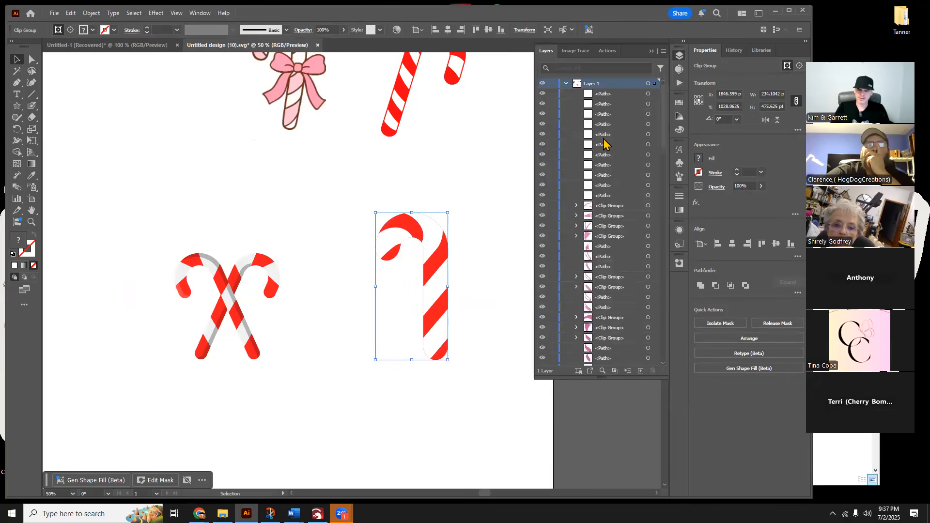
scroll(616, 152, "down", 5)
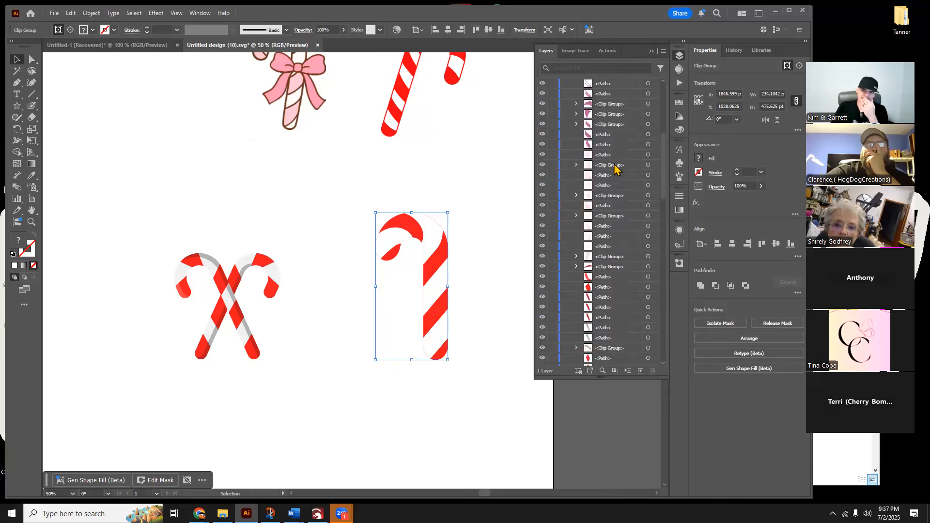
scroll(601, 210, "down", 2)
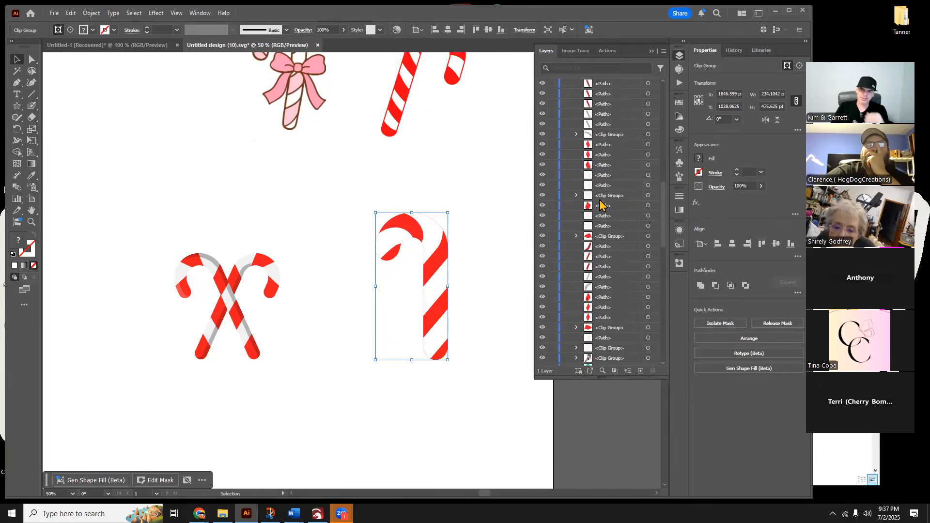
scroll(461, 284, "down", 2)
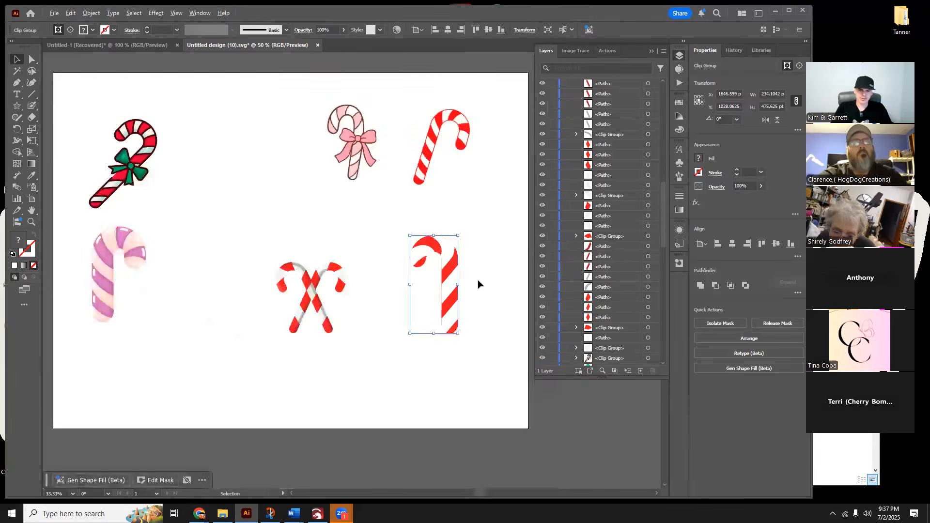
- Deselect the candy cane and draw a white, stroke-free rectangle about 450 x 422 pt in the gap between the candy canes
left_click(456, 240)
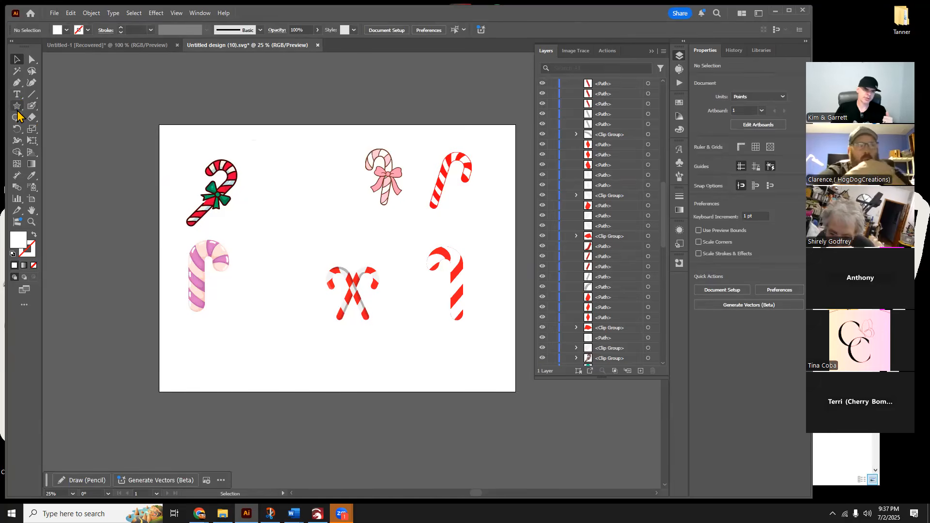
left_click_drag(18, 108, 49, 102)
mouse_move(281, 190)
left_mouse_down()
mouse_move(322, 239)
mouse_move(351, 253)
left_mouse_up()
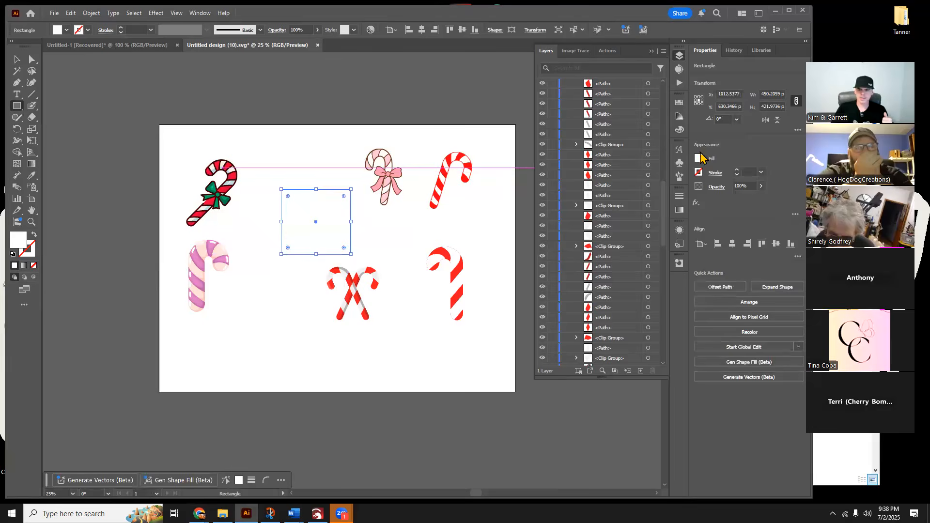
left_click(699, 156)
- Switch to the Untitled-1 document, hide the captured logo image in Layer 3 and show Layer 2
left_click(107, 45)
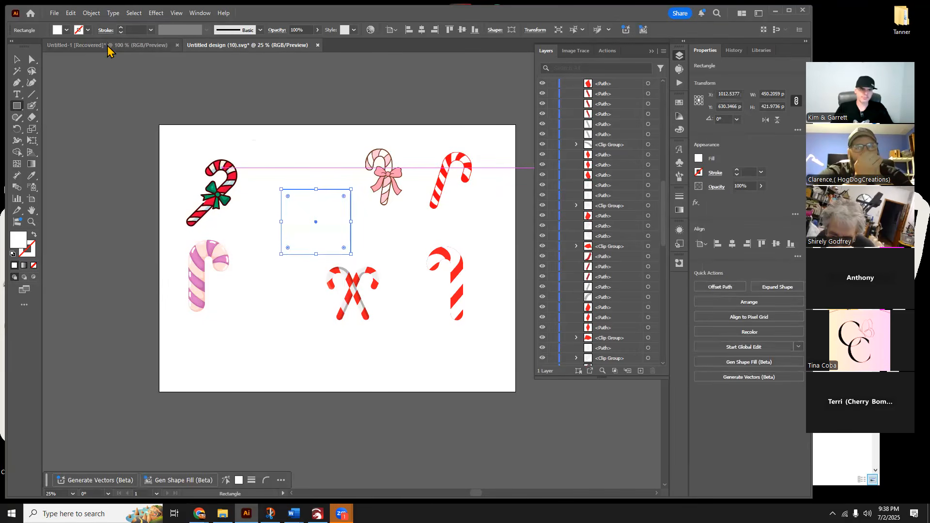
left_click(138, 48)
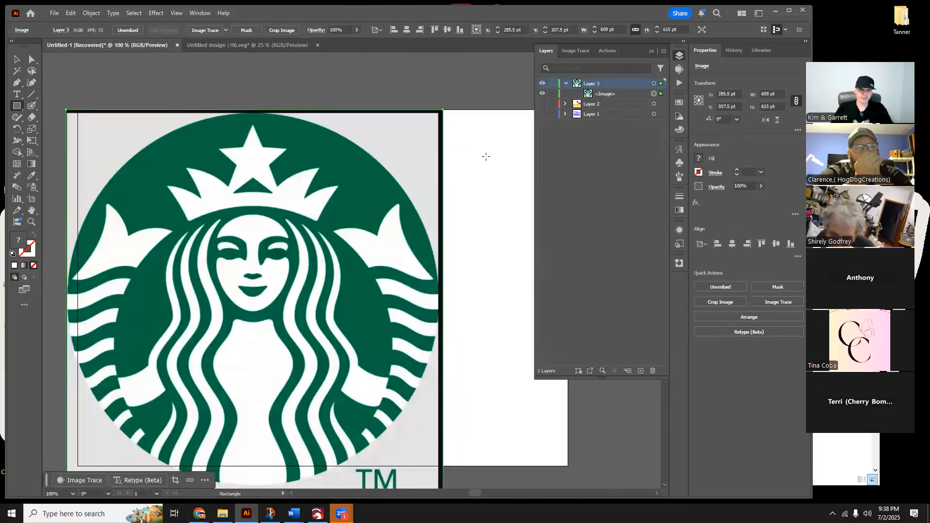
left_click(465, 206)
left_click(485, 274)
left_click(542, 93)
left_click(542, 103)
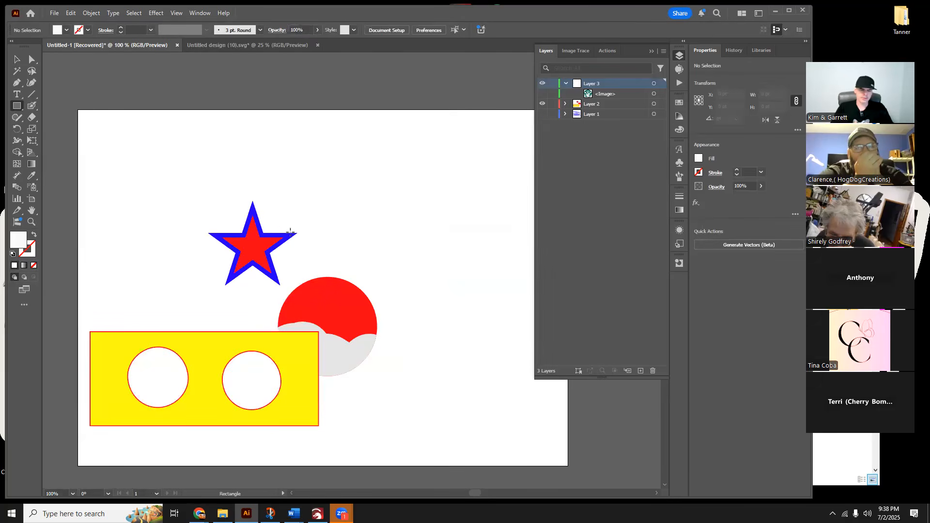
- Draw a white rectangle on Layer 3, place it beside the star and resize it to about 106 x 94 pt
left_click(17, 60)
left_click_drag(326, 155, 432, 260)
left_click(18, 106)
left_click_drag(294, 119, 390, 216)
key("v")
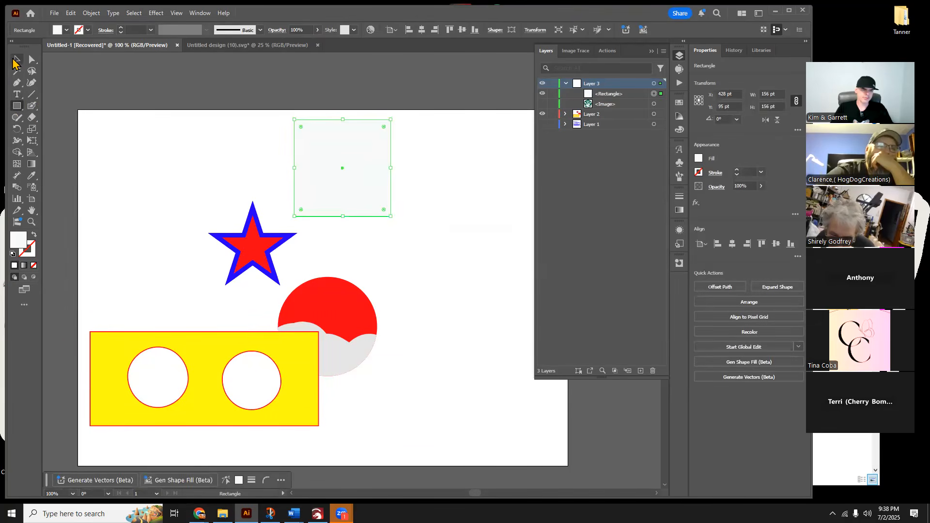
left_click_drag(345, 187, 387, 224)
left_click_drag(429, 160, 401, 194)
- Fill the new rectangle with magenta and deselect it
left_click(698, 159)
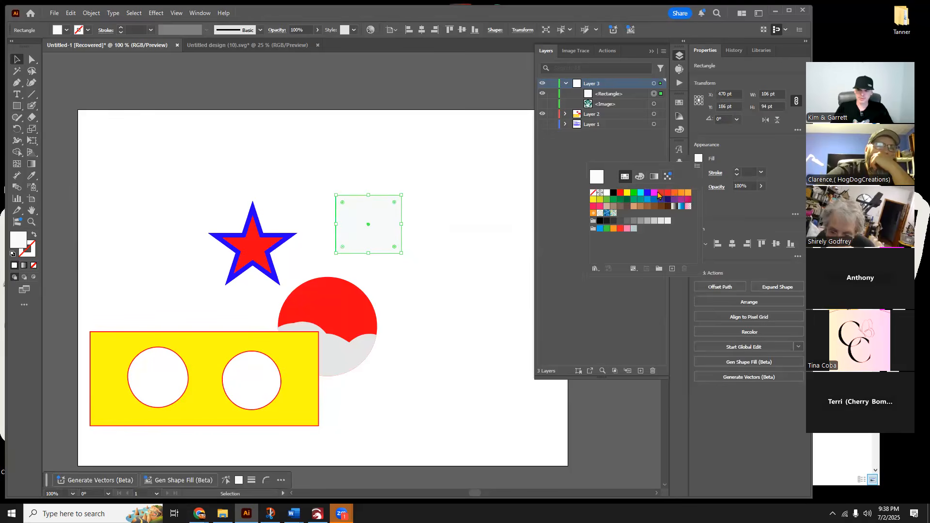
left_click(658, 194)
left_click(412, 266)
- Move the yellow rectangle partly off the artboard's left edge and shrink the star to about 75 x 71 pt
left_click_drag(294, 392, 179, 379)
left_click(339, 358)
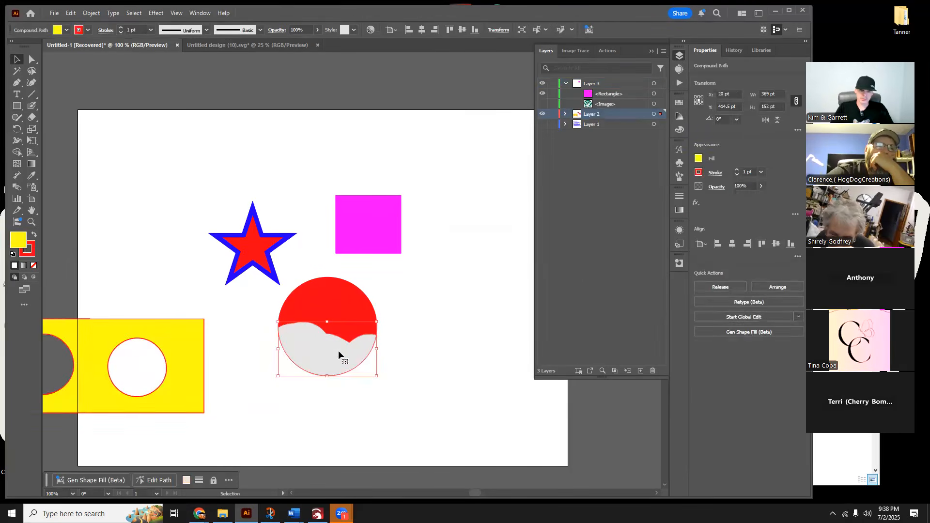
left_click(270, 262)
left_click_drag(278, 205, 261, 235)
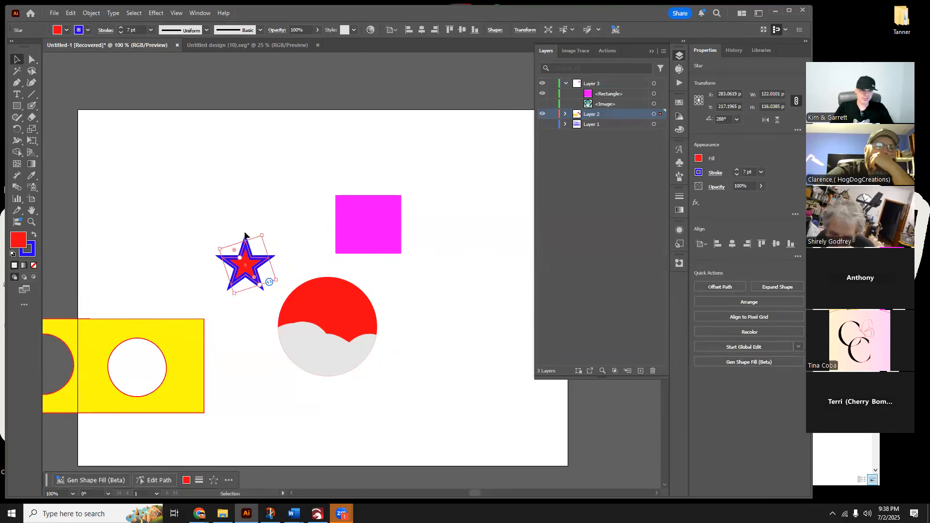
- Copy the yellow rectangle's fill and stroke to the star with the Eyedropper, and place the star on the red part of the circle
left_click(31, 175)
left_click(183, 345)
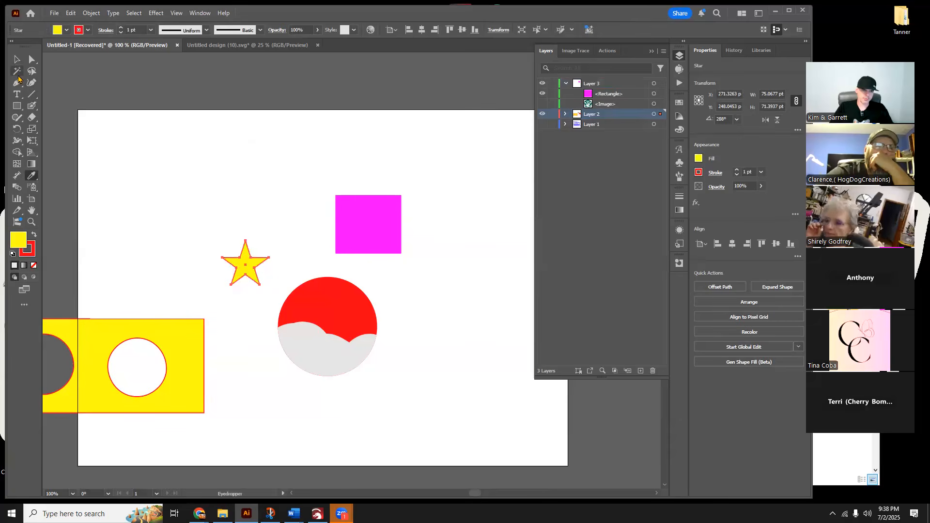
left_click(16, 59)
left_click_drag(253, 271, 343, 314)
left_click(441, 255)
- Move the magenta rectangle about 140 pt left and 13 pt down, and group the star with the red and grey circle
left_click_drag(360, 222, 331, 251)
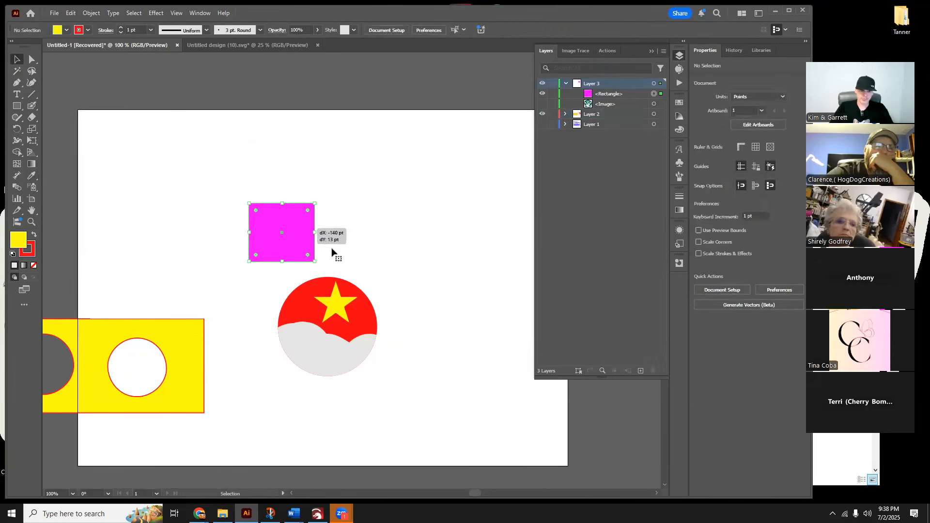
left_click_drag(400, 373, 264, 295)
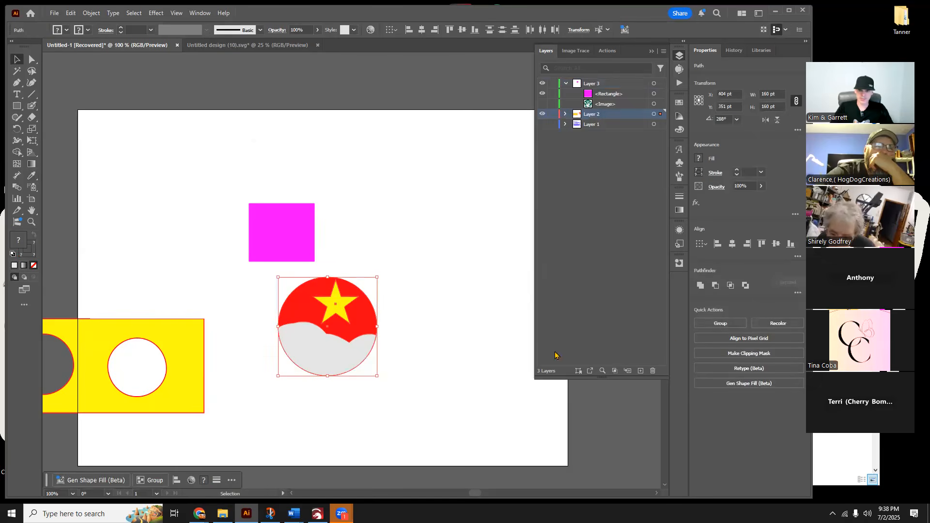
left_click(731, 325)
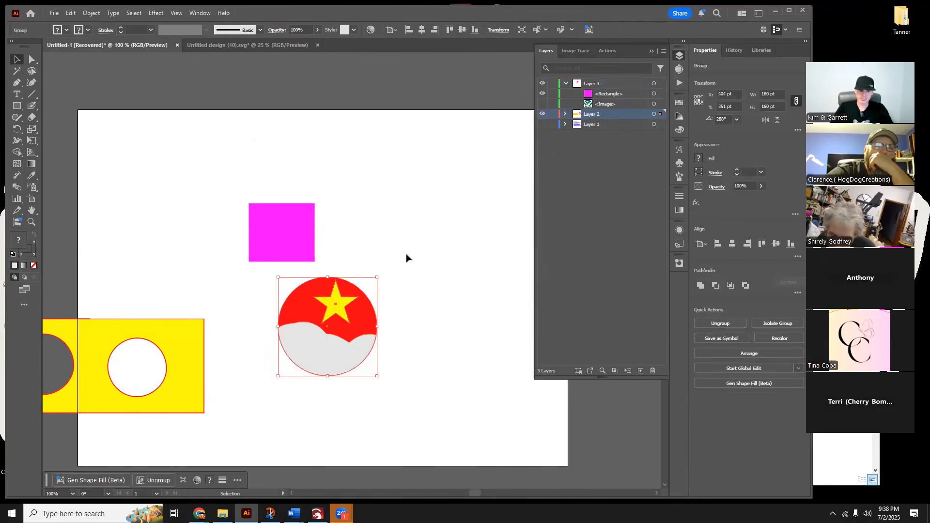
- Move the magenta rectangle over the red and grey circle and enlarge it to about 136 x 121 pt
left_click(407, 253)
left_click(293, 237)
left_click_drag(281, 246, 327, 334)
left_click(349, 344, "shift")
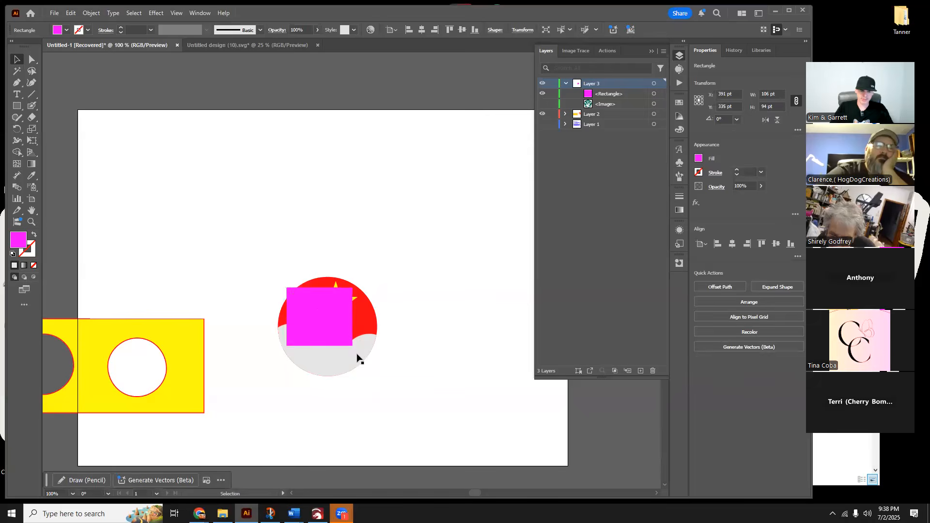
left_click(336, 333)
left_click_drag(354, 343, 371, 363)
left_click(366, 320, "shift")
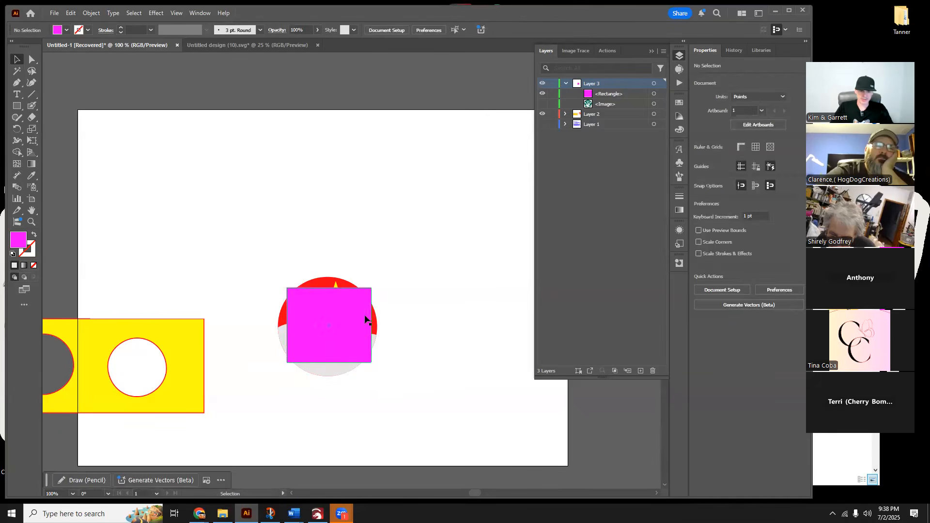
- Make a clipping mask from the magenta rectangle and the circle group beneath it, and deselect the result
left_click_drag(398, 383, 283, 283)
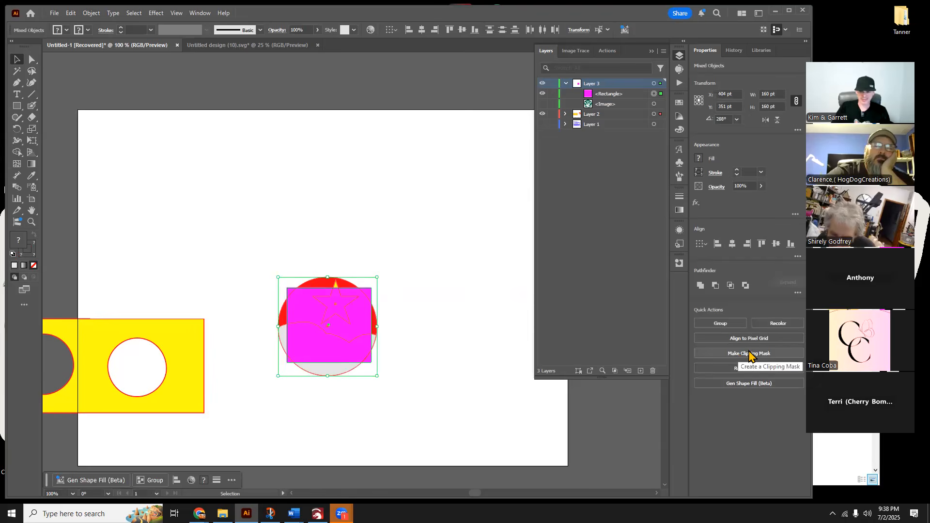
left_click(71, 13)
mouse_move(99, 14)
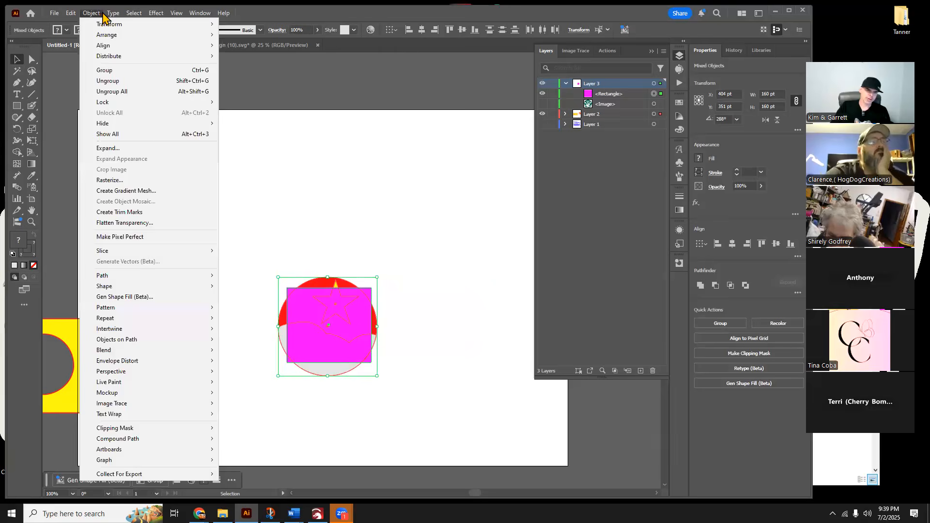
mouse_move(153, 432)
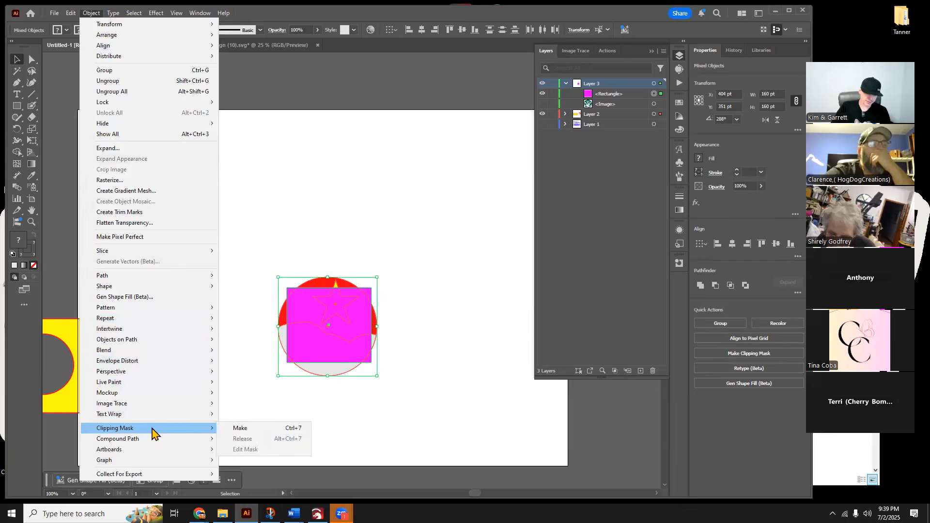
left_click(237, 428)
left_click(421, 362)
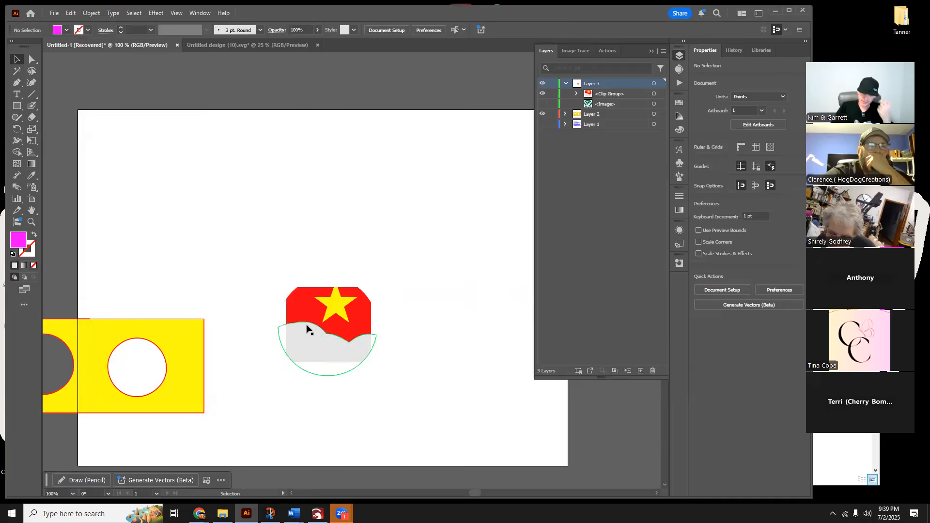
- Copy the clipped circle artwork, switch to LightBurn and paste it into the workspace
scroll(315, 328, "up", 3)
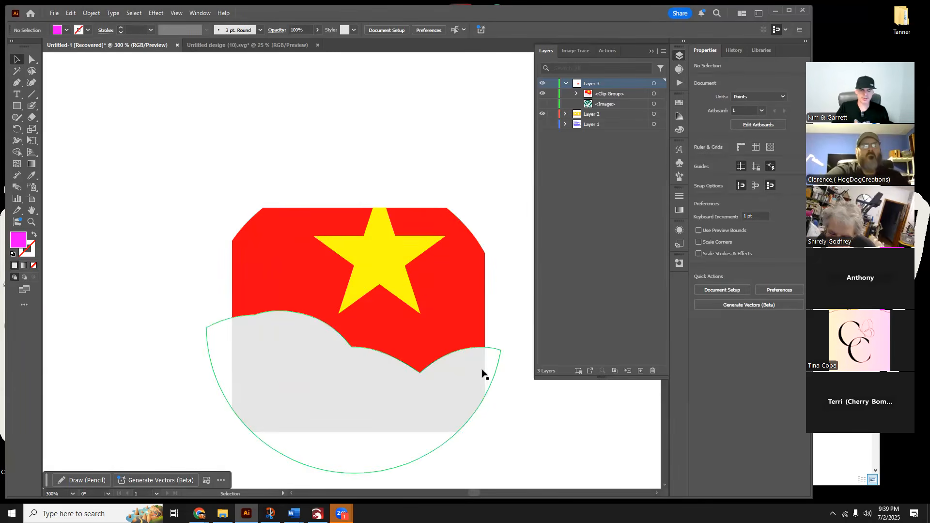
scroll(375, 267, "down", 1)
scroll(376, 267, "down", 1)
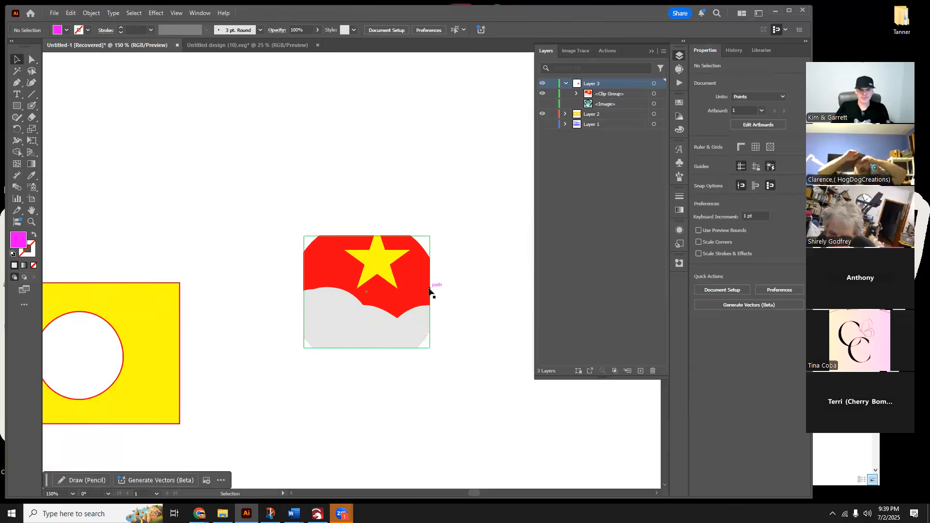
left_click(381, 291)
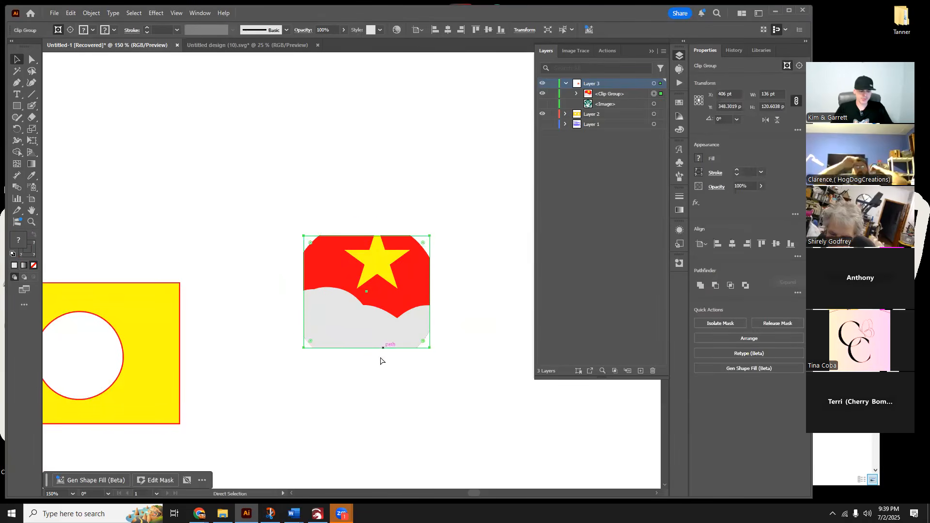
left_click(317, 513)
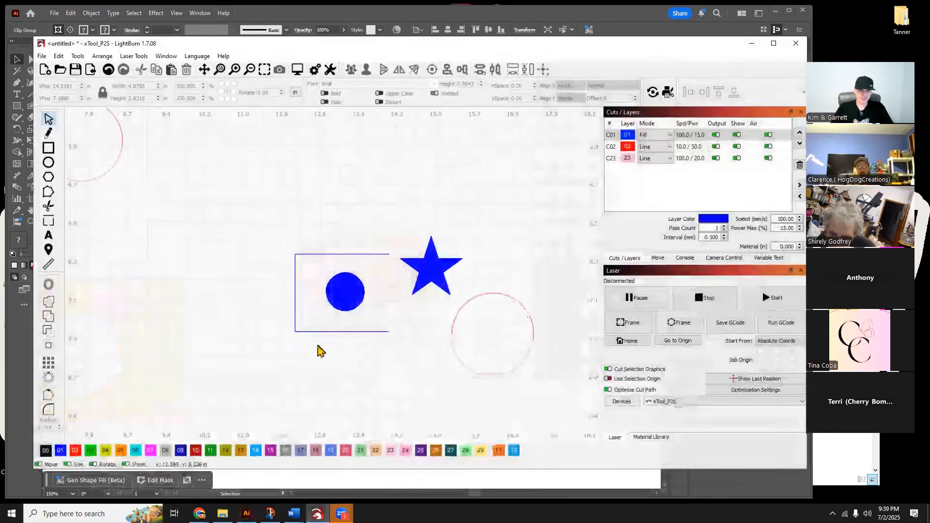
key("ctrl+v")
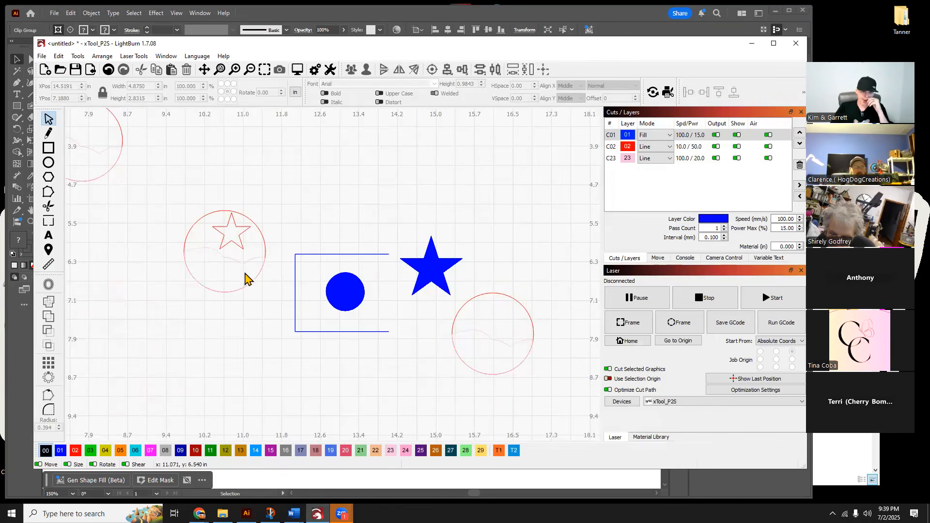
- Select the pasted circle and star in LightBurn to examine their outlines, and return to Illustrator
scroll(241, 260, "up", 4)
left_click_drag(336, 233, 197, 166)
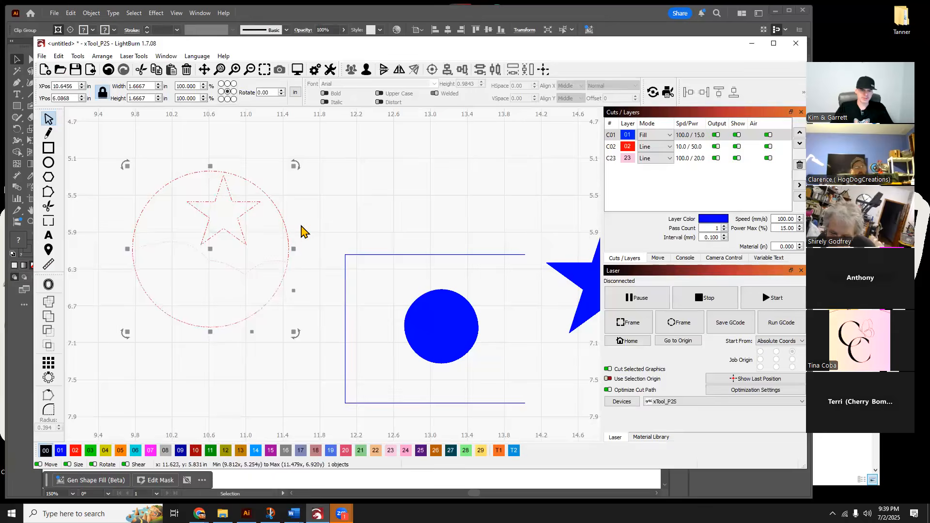
scroll(301, 231, "down", 4)
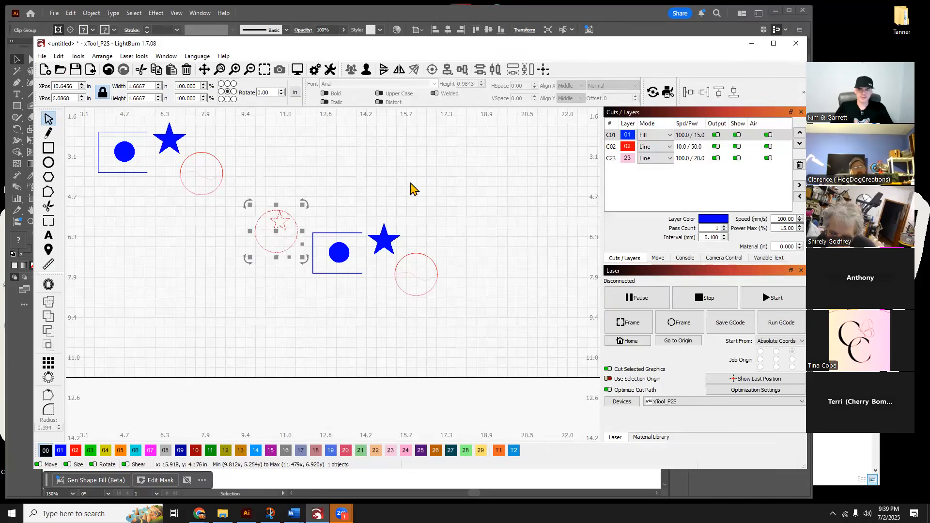
left_click(751, 43)
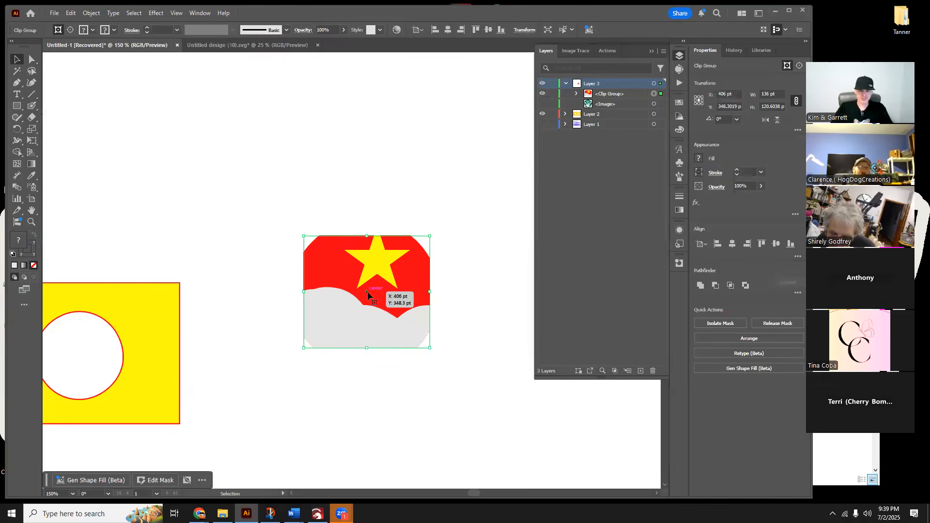
- Release the clipping mask and move the magenta rectangle off the circle to about X 215 pt, Y 227 pt
key("ctrl+alt+7")
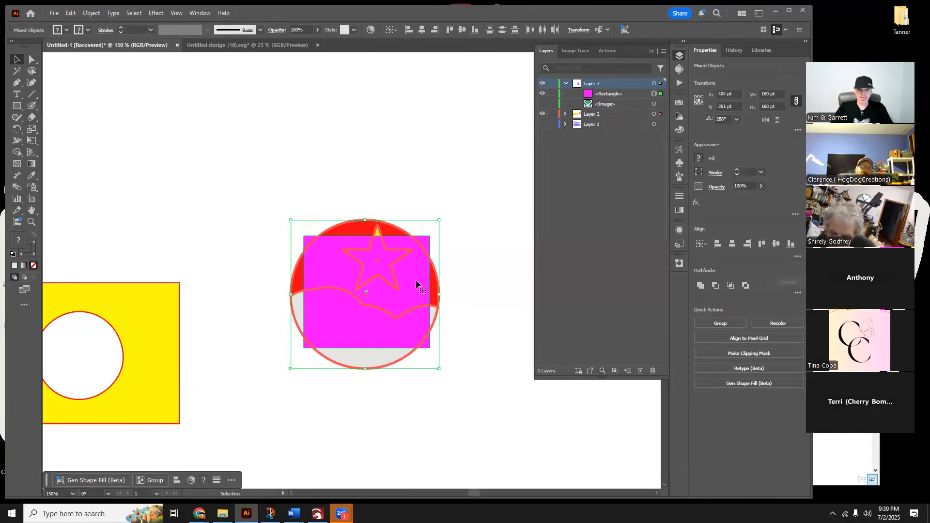
left_click(468, 268)
left_click_drag(395, 284, 230, 175)
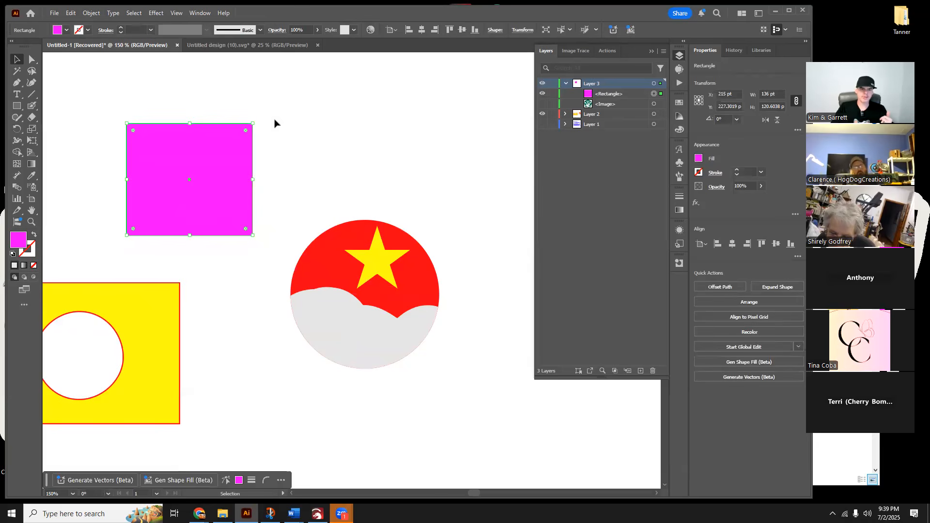
- Delete the white rectangle from the Untitled design (10).svg document, and select the crossed candy canes
left_click(258, 45)
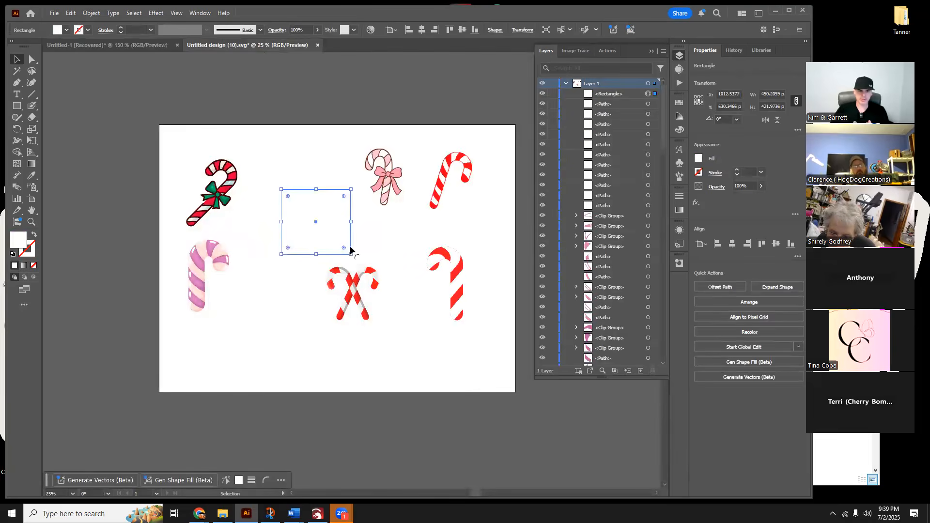
key("Delete")
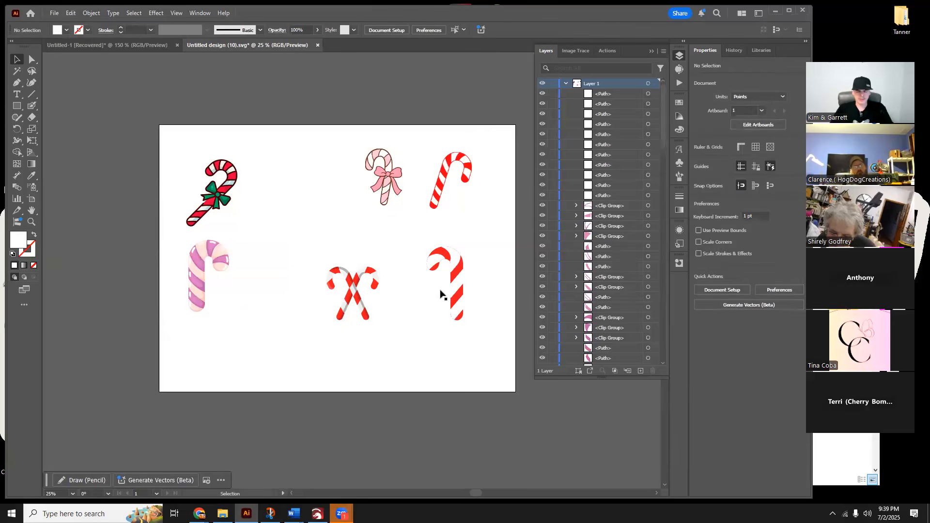
scroll(638, 231, "down", 10)
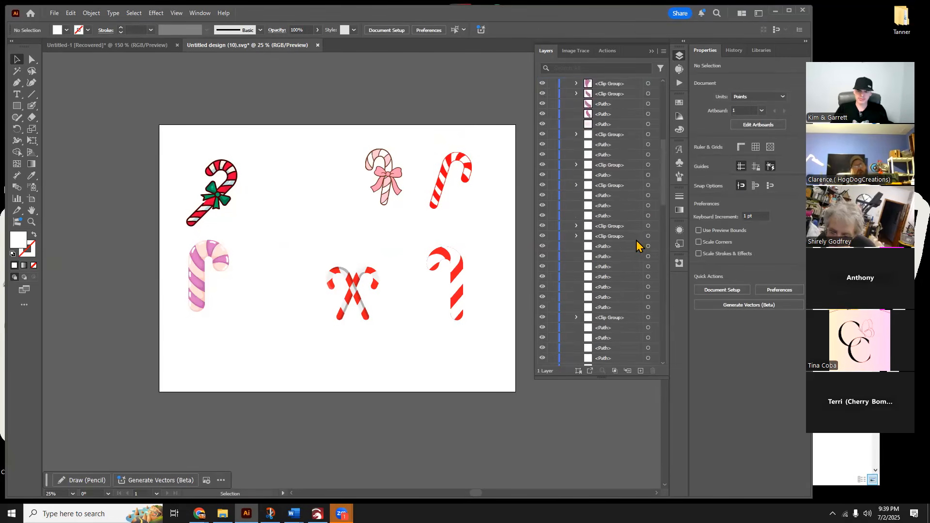
scroll(638, 248, "up", 10)
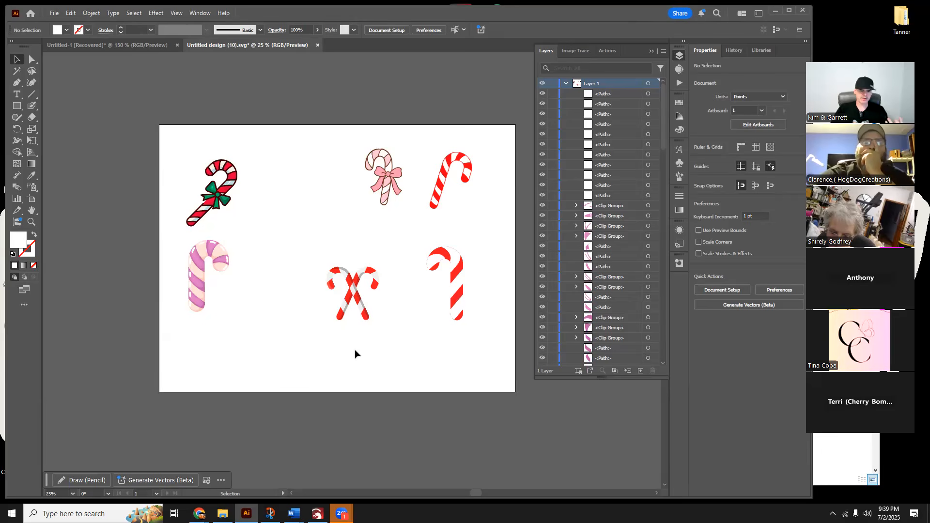
left_click_drag(361, 304, 288, 270)
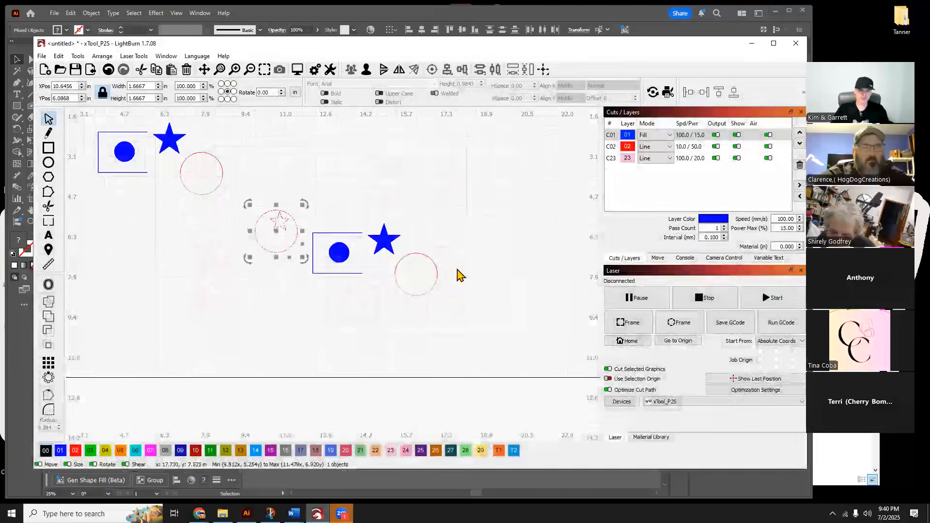
- Switch to LightBurn and delete all the artwork from the workspace
left_click(461, 303)
scroll(462, 308, "down", 4)
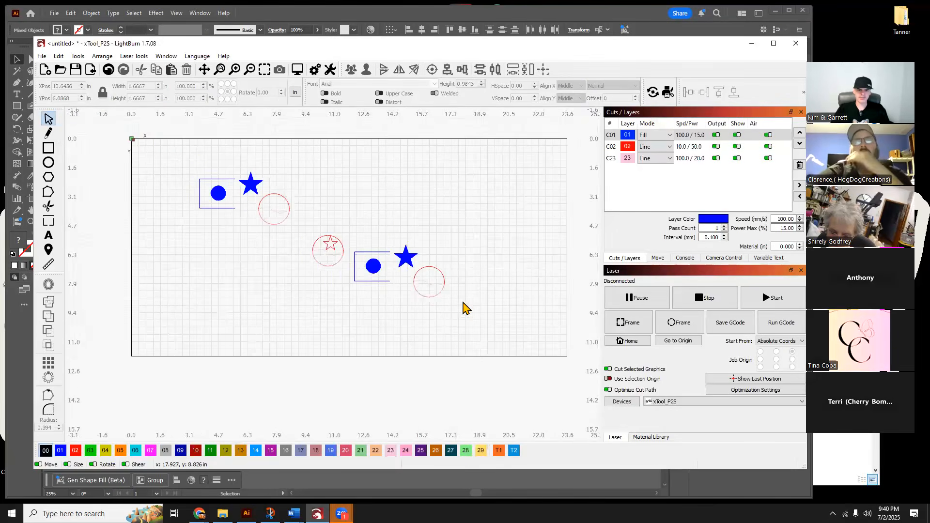
left_click_drag(479, 319, 152, 159)
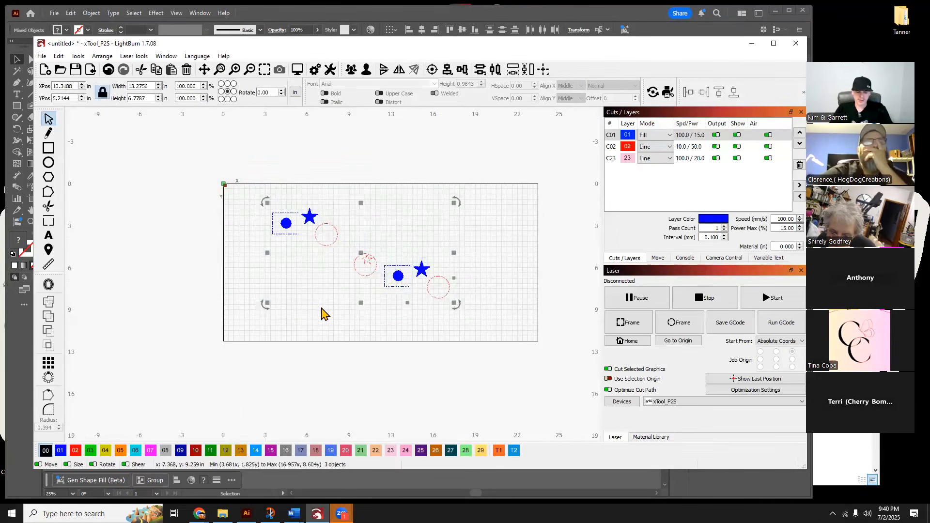
key("Delete")
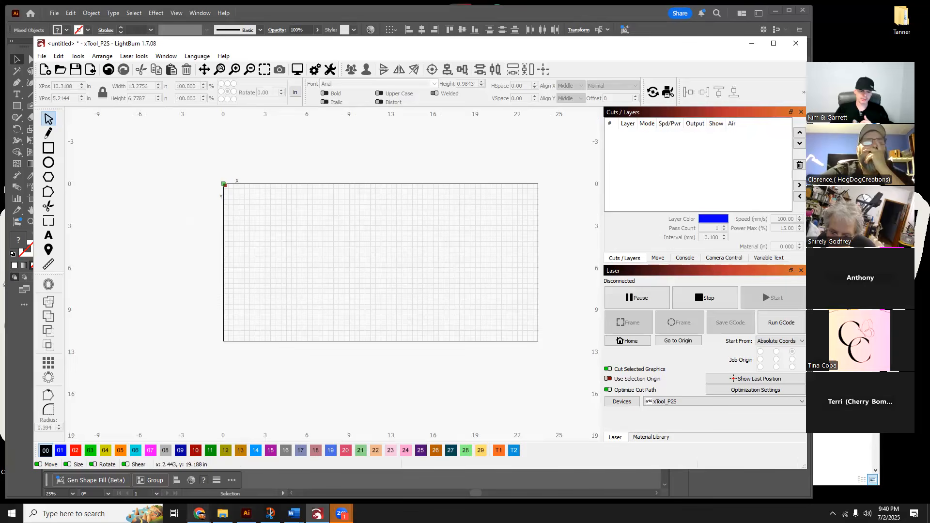
- Import the candy cane design file from File Explorer into LightBurn and ungroup the imported artwork
left_click(222, 514)
left_click_drag(589, 239, 347, 276)
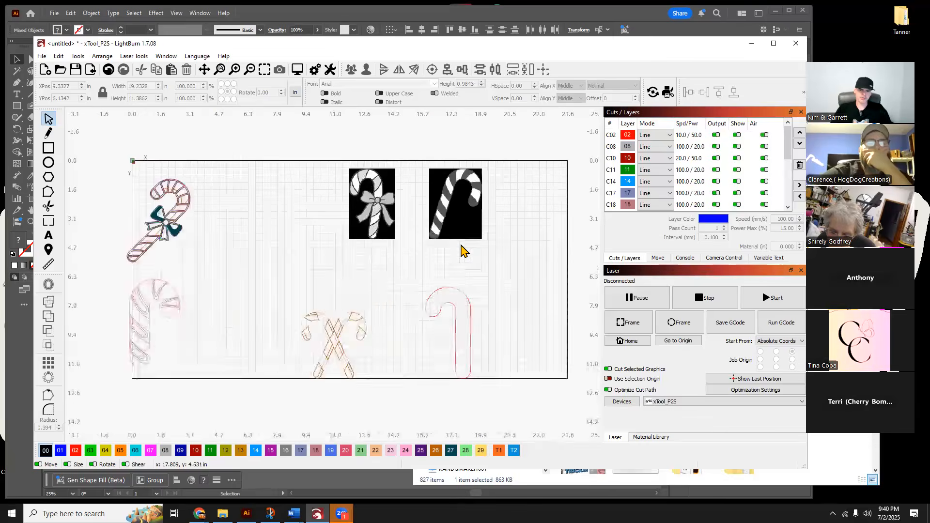
scroll(464, 250, "up", 2)
left_click_drag(496, 254, 234, 239)
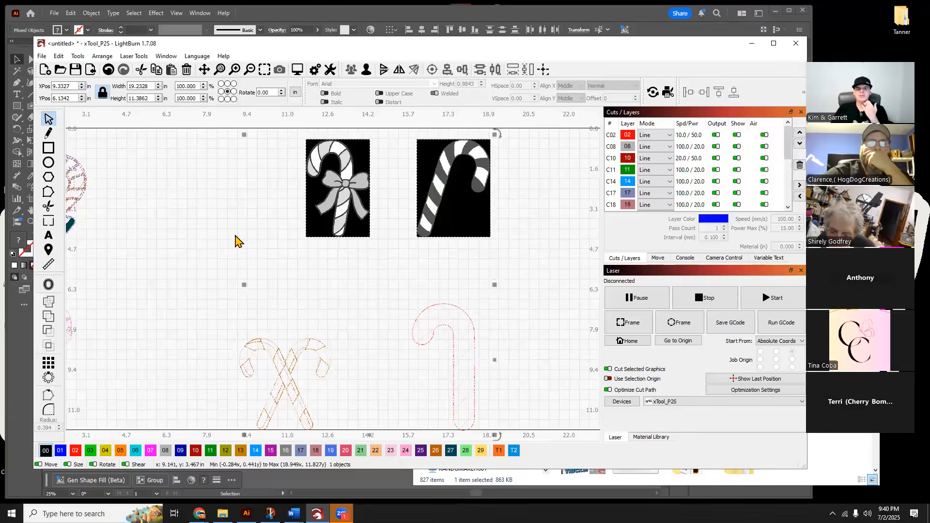
scroll(480, 289, "down", 1)
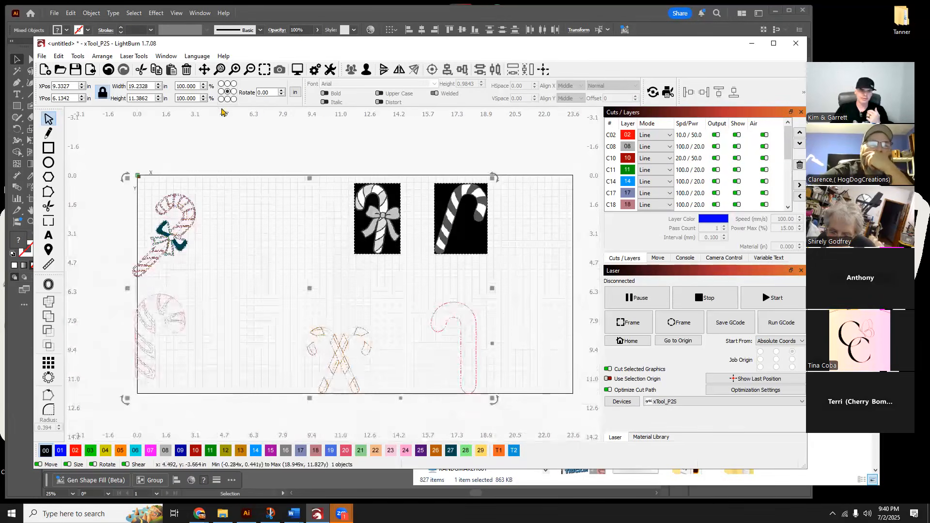
left_click(365, 72)
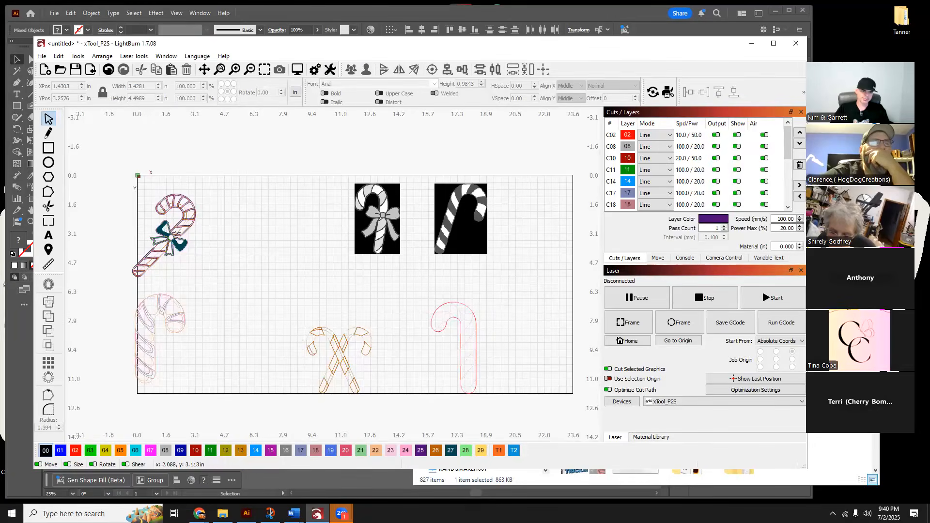
- Pull apart the overlapping stripe outlines beside the bow of the upper-left candy cane
scroll(176, 234, "up", 10)
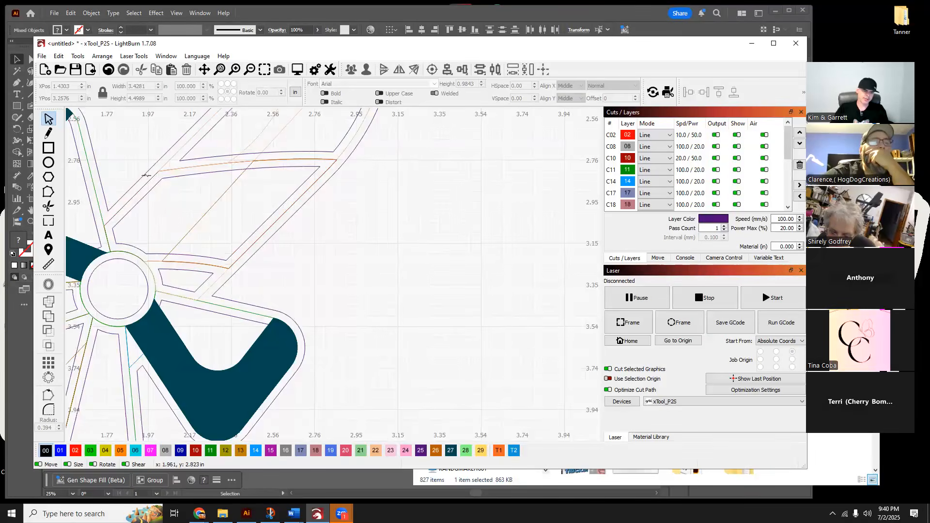
scroll(224, 193, "up", 1)
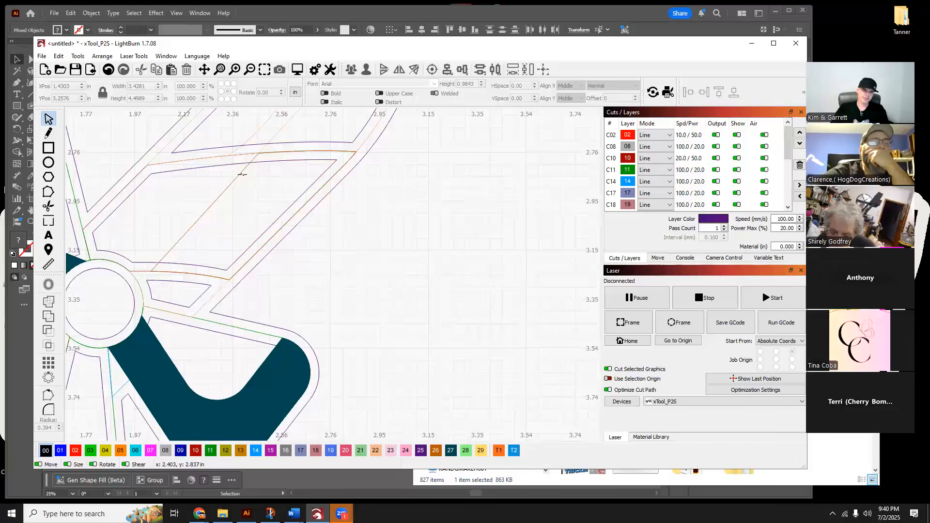
scroll(242, 174, "down", 1)
left_click_drag(217, 199, 309, 253)
left_click(263, 233)
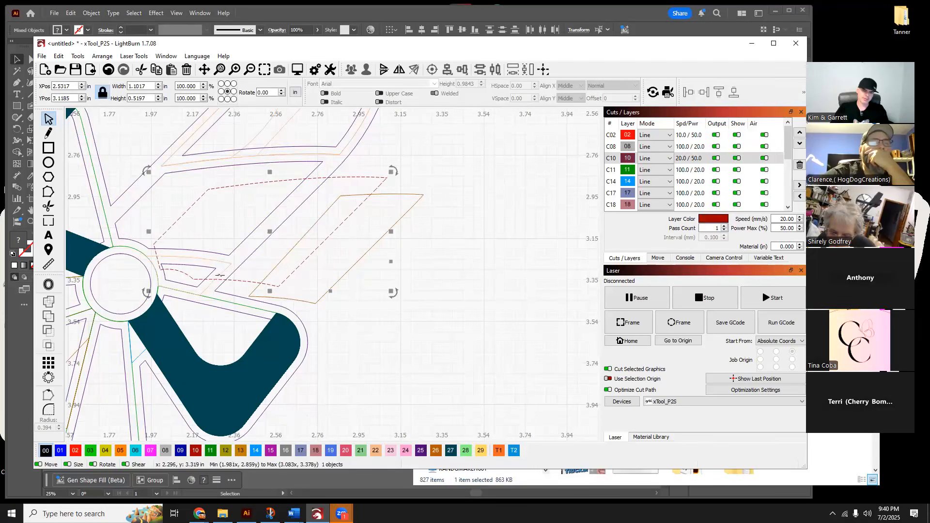
left_click_drag(225, 268, 303, 268)
- Undo the moves of the candy cane's stripe outlines and look over the whole bow area
key("ctrl+z")
key("ctrl+z")
key("ctrl+z")
key("ctrl+z")
key("ctrl+z")
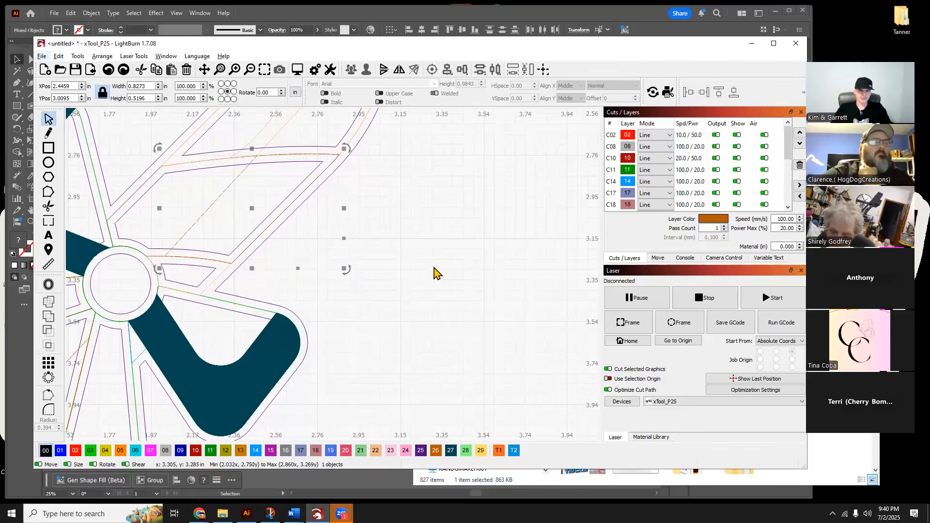
scroll(436, 266, "down", 5)
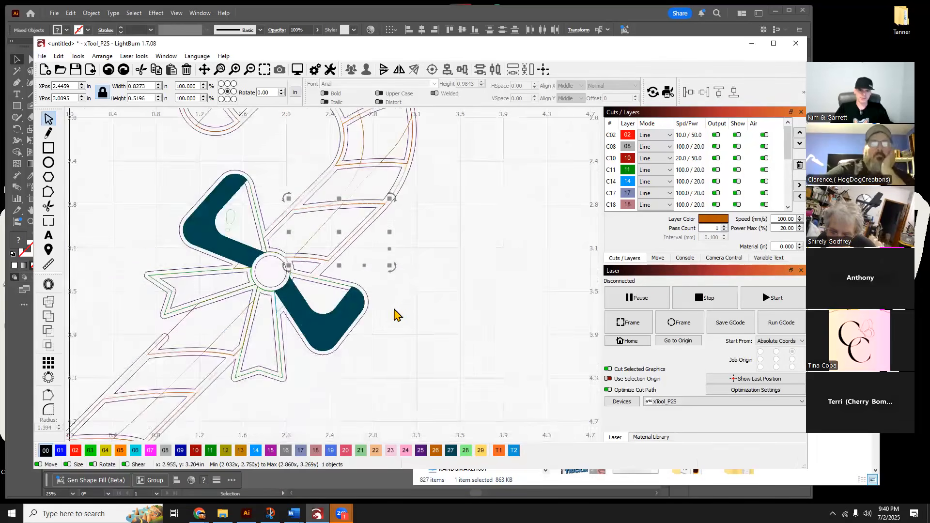
scroll(394, 312, "down", 1)
scroll(321, 322, "up", 5)
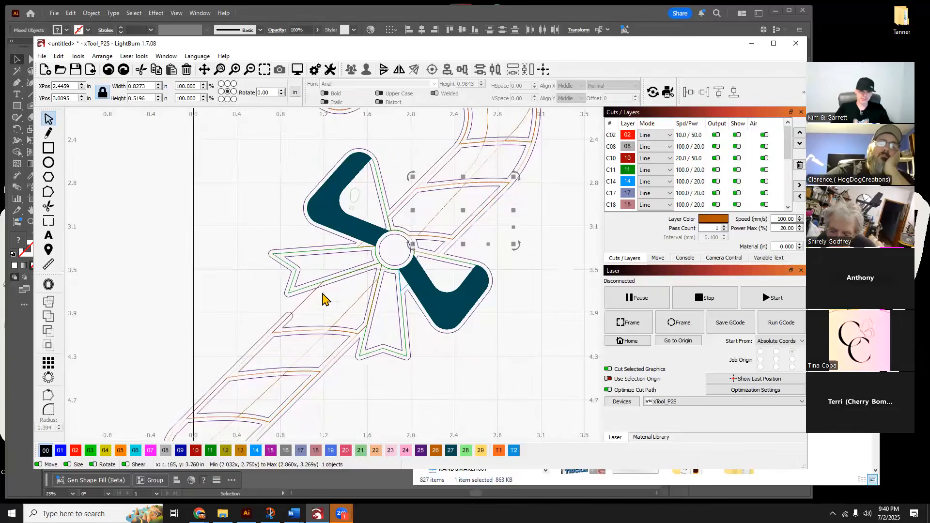
scroll(325, 299, "down", 8)
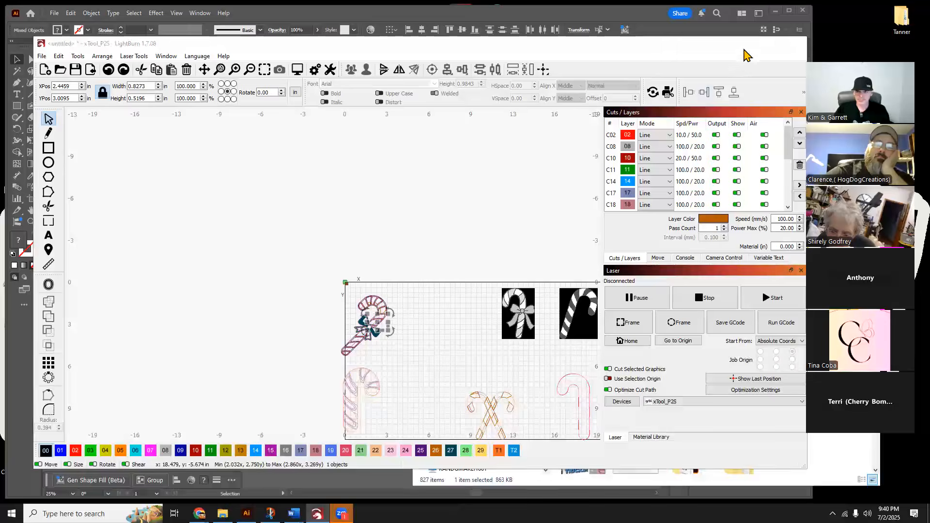
- Switch back to Illustrator and try moving the grey shadow clip group on the left hook of the crossed candy canes
left_click(751, 43)
left_click(307, 273)
scroll(360, 271, "up", 5)
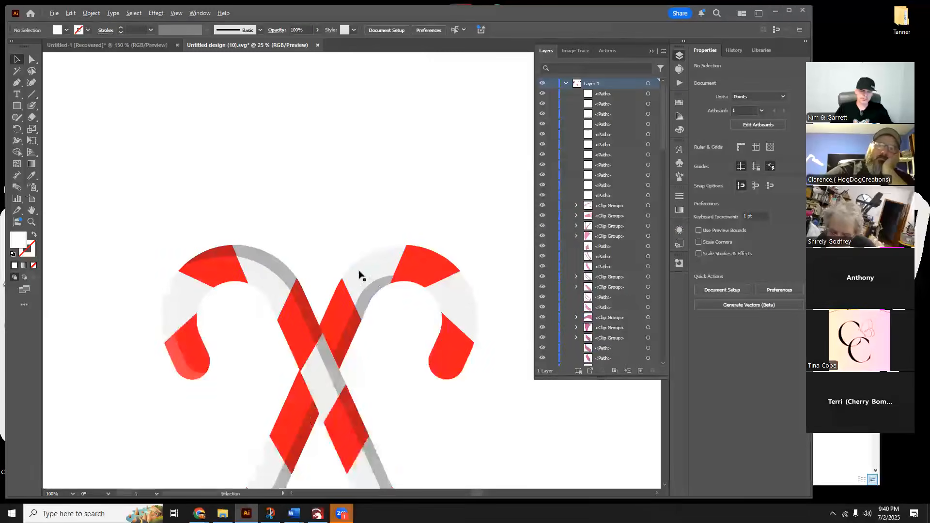
left_click(267, 269)
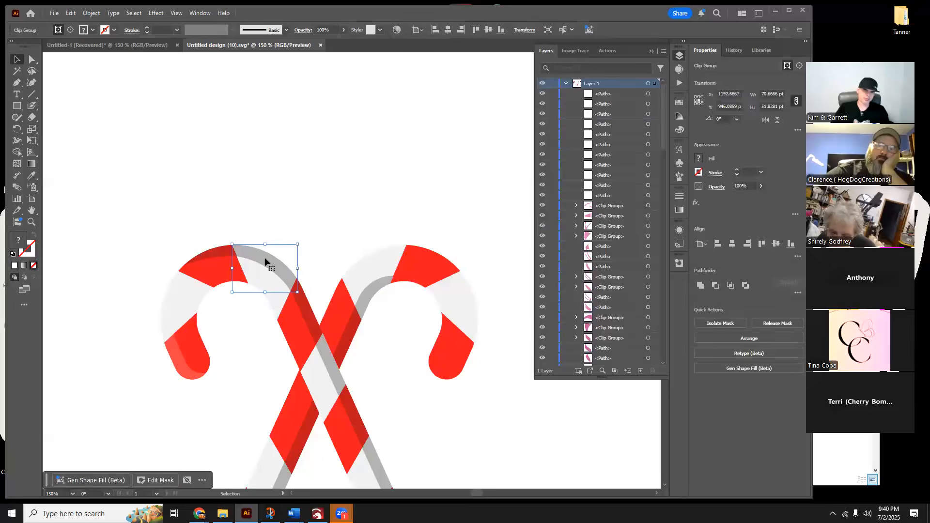
left_click_drag(266, 267, 278, 234)
key("ctrl+z")
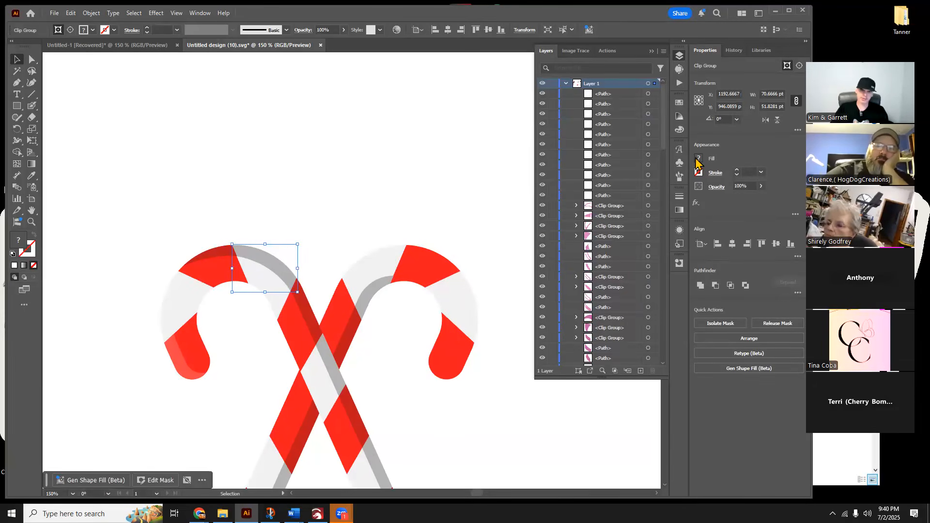
- Load the FOXY HUES SWATCHES 09_28_2024 library and add its large colour group to the document swatches
left_click(679, 103)
left_click(536, 216)
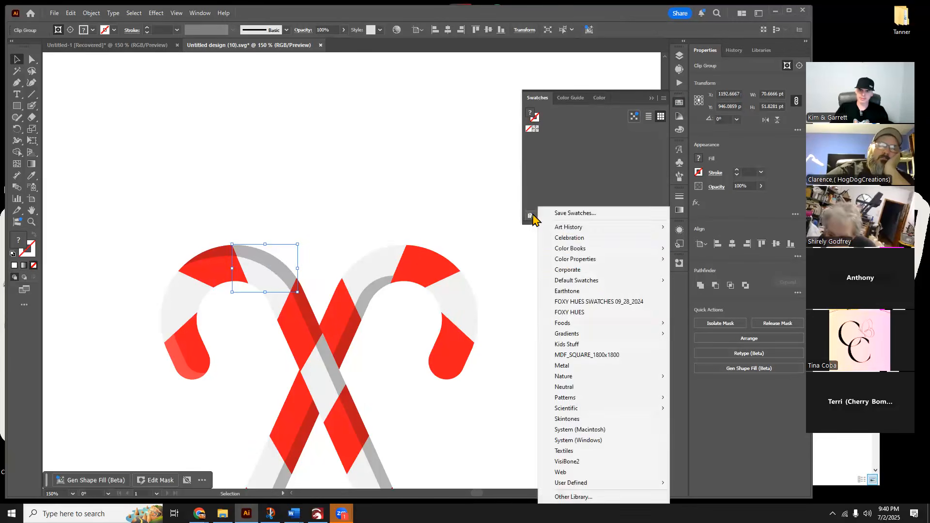
left_click(583, 291)
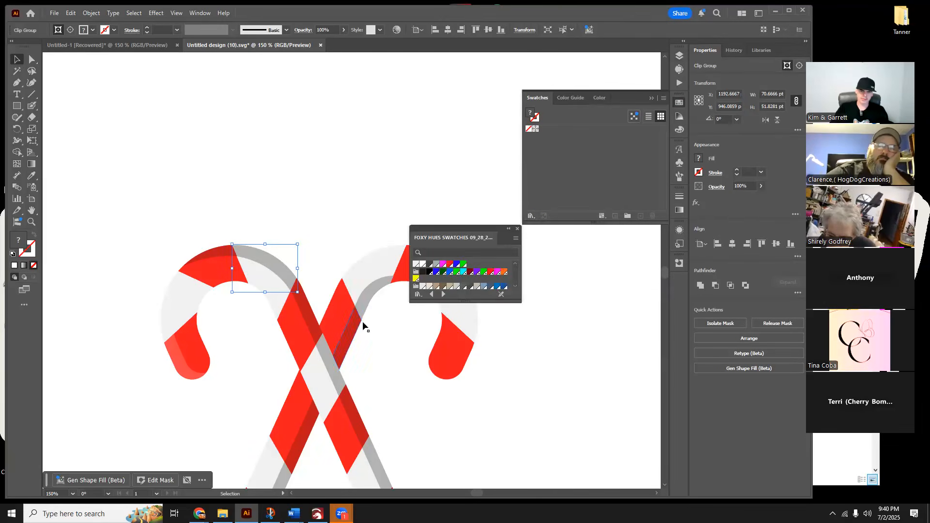
left_click(416, 285)
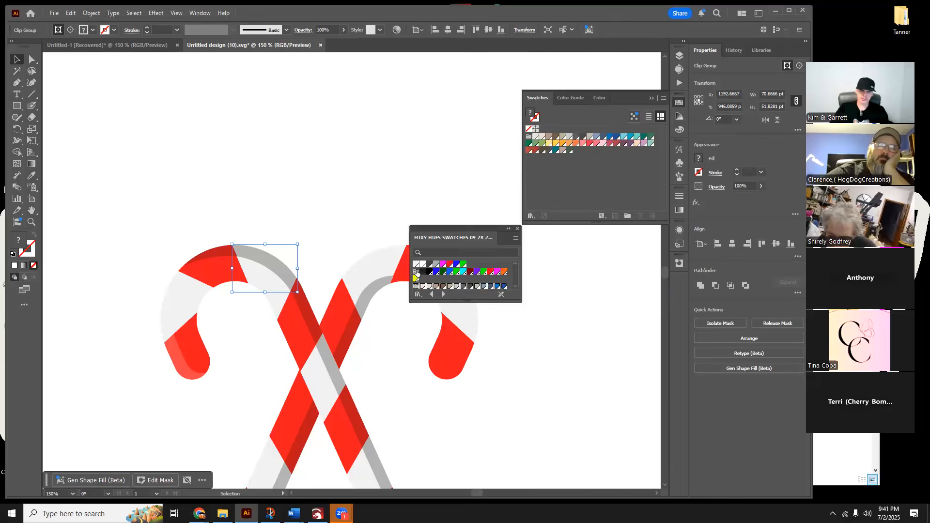
left_click(517, 229)
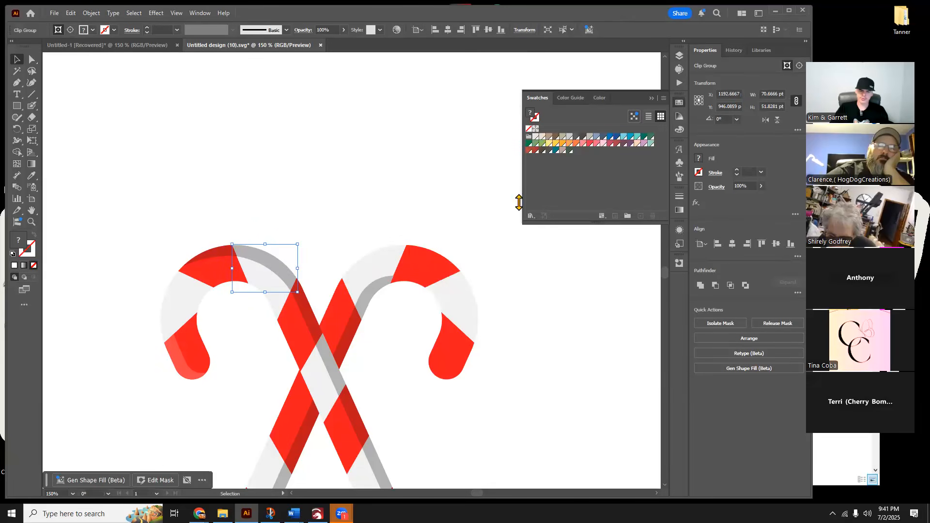
- Try filling the whole grey shadow clip group with a grey-green swatch
left_click(699, 159)
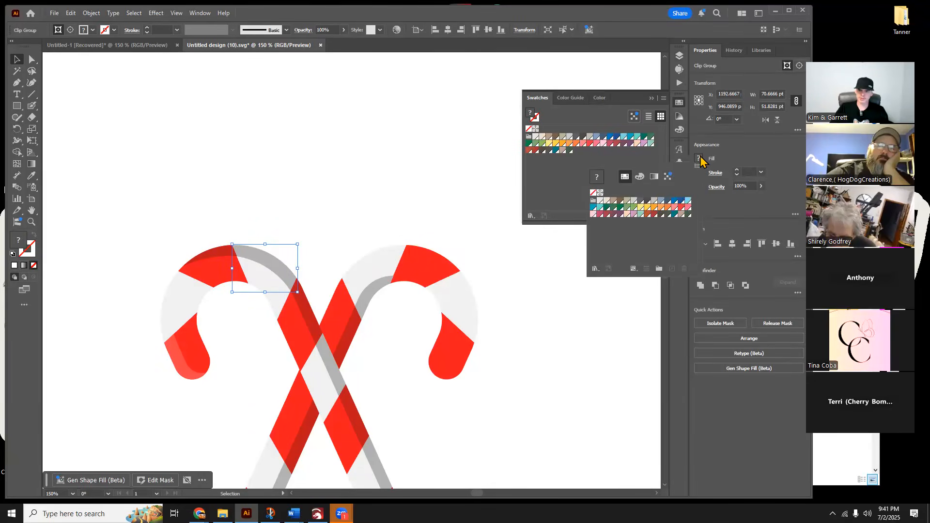
left_click(629, 202)
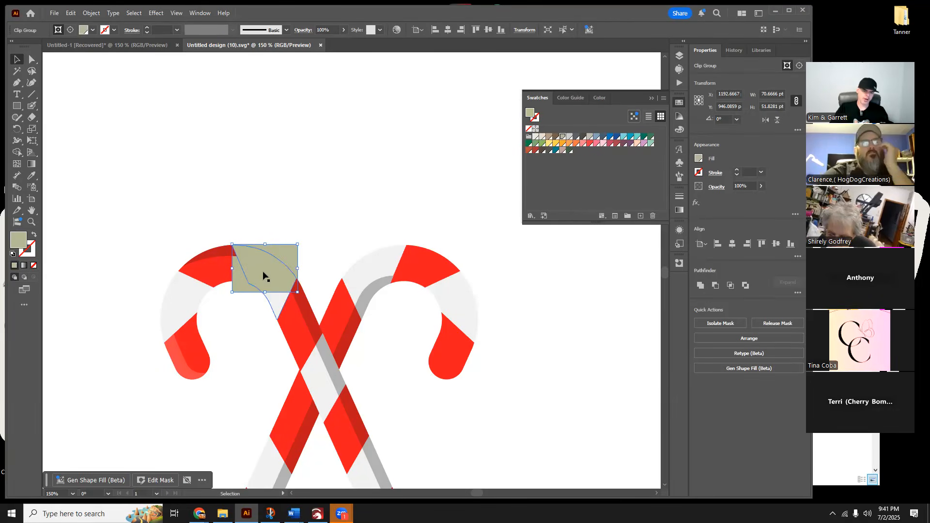
key("a")
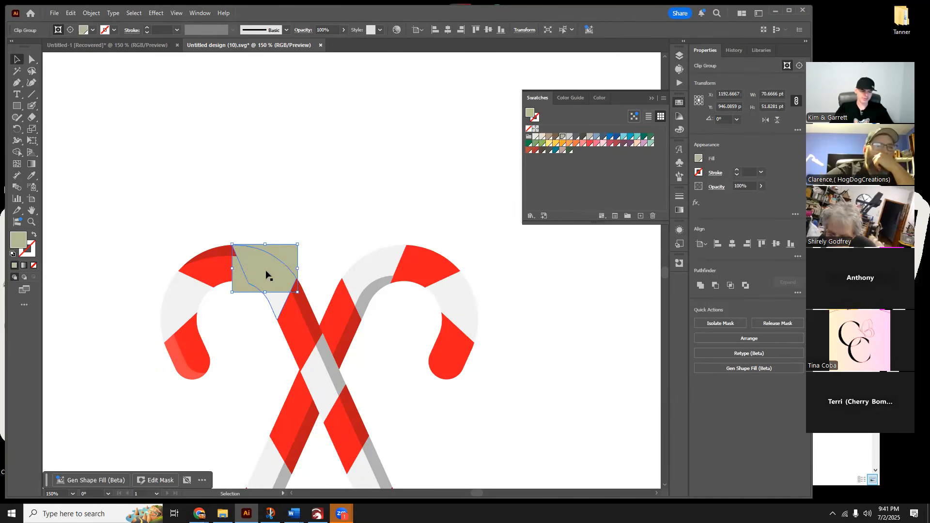
key("ctrl+z")
- Select the grey shadow clip group again and expand it and its nested group in the layer list
left_click(306, 238)
left_click(273, 266)
scroll(275, 268, "up", 4)
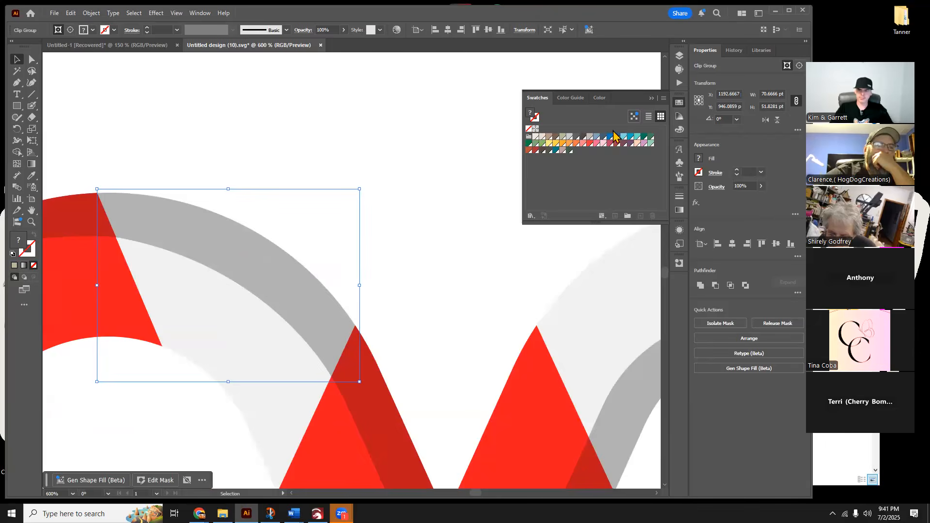
left_click(680, 56)
scroll(648, 145, "down", 10)
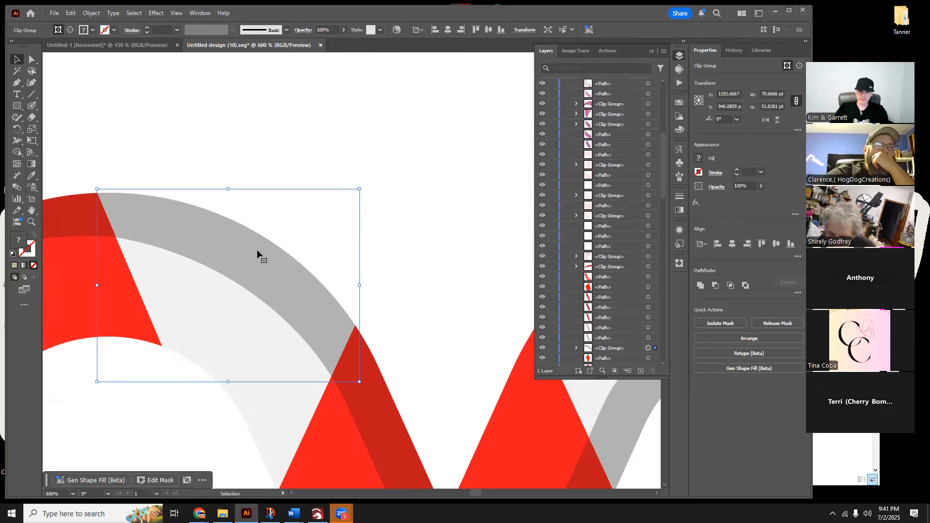
scroll(649, 264, "down", 3)
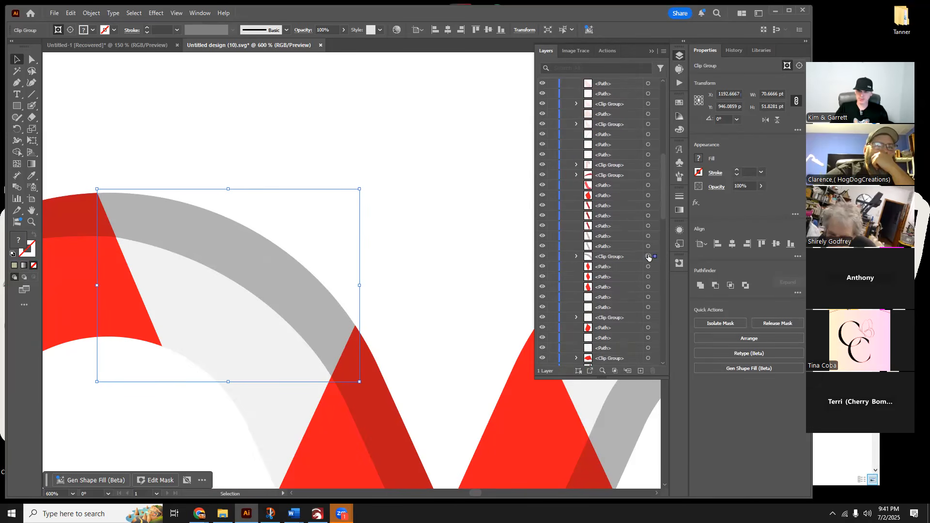
left_click(576, 256)
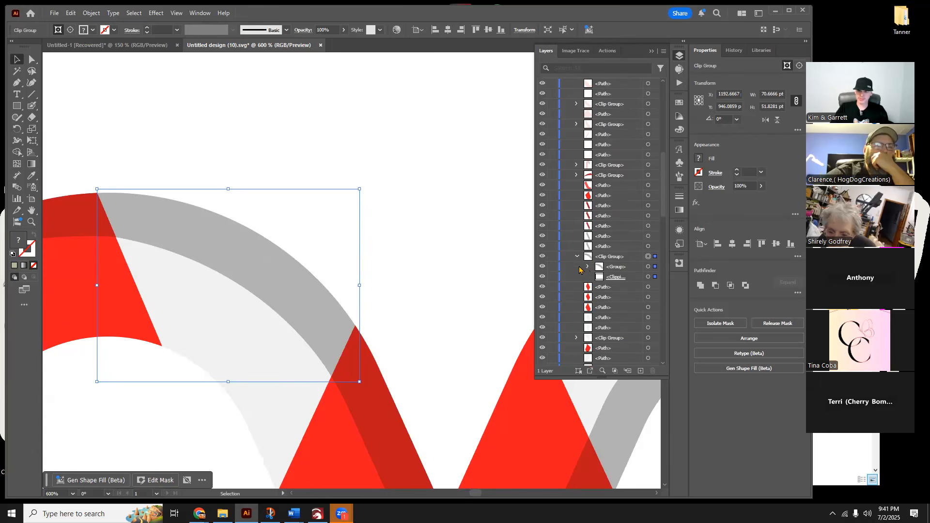
left_click(588, 267)
scroll(591, 277, "down", 1)
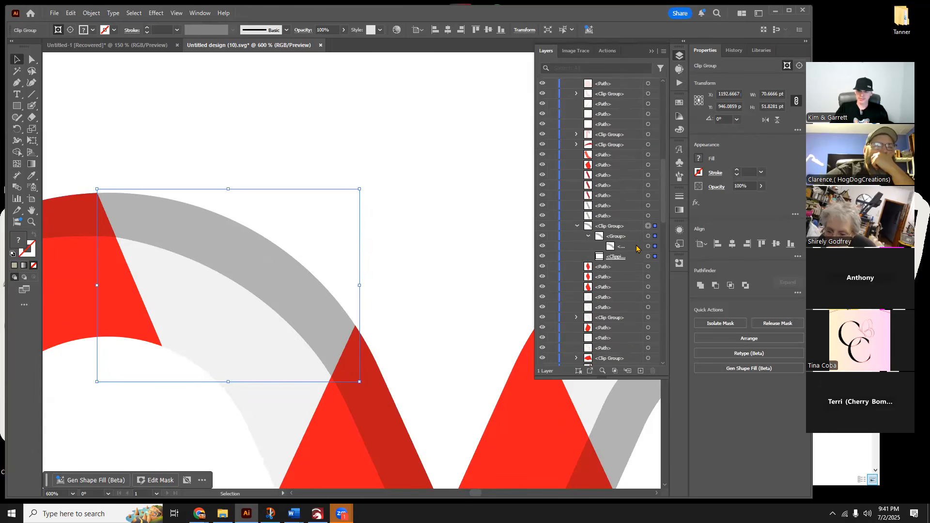
- Target the clipping path inside the shadow's clip group and give it a blue 1 pt stroke
left_click(647, 256)
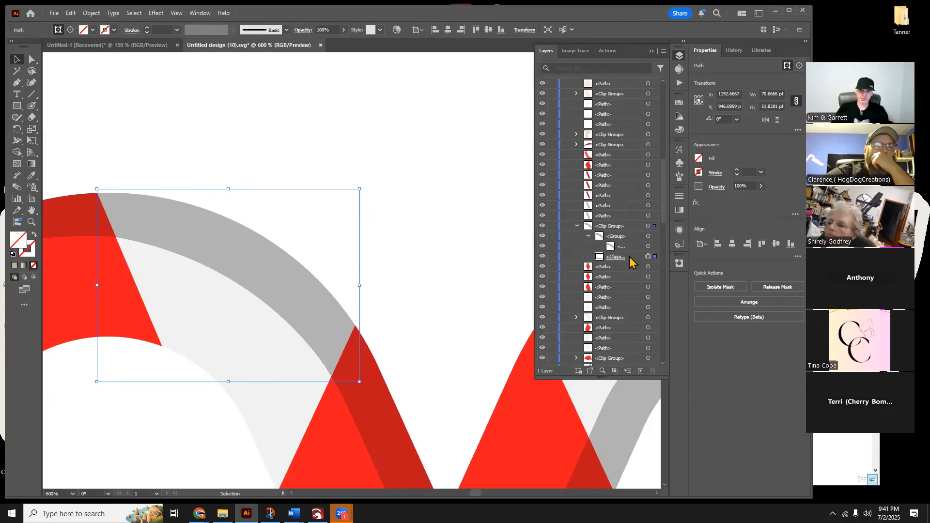
left_click(699, 172)
left_click(680, 213)
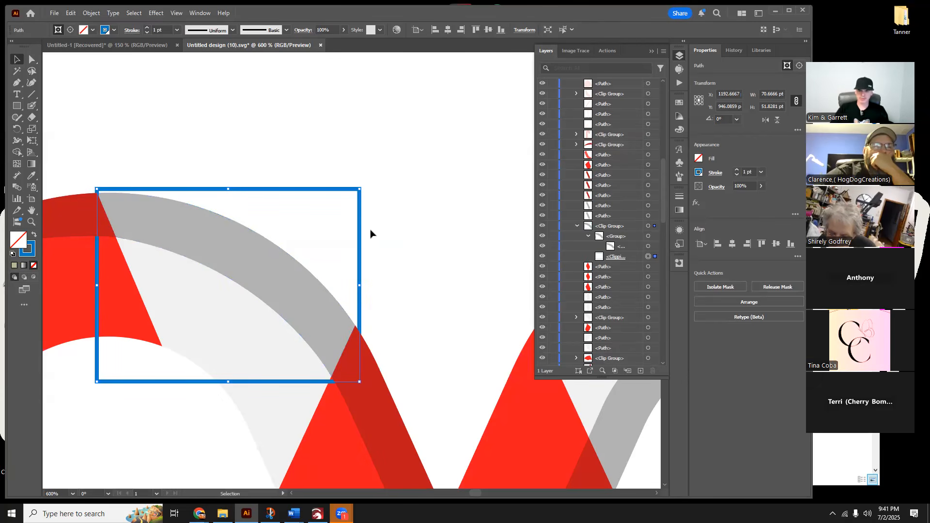
left_click(408, 247)
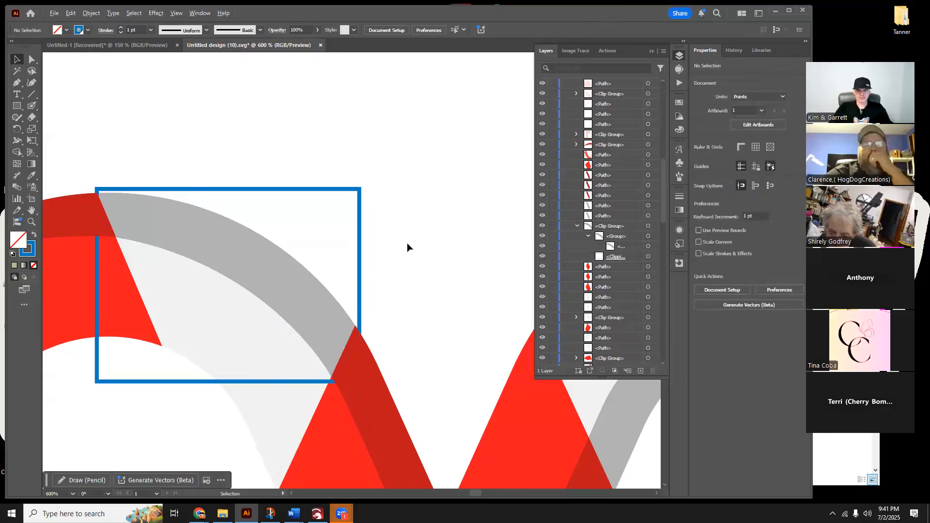
- Target the grey shadow path nested inside the clip group and fill it with blue
scroll(442, 245, "down", 3, "alt")
left_click(394, 236)
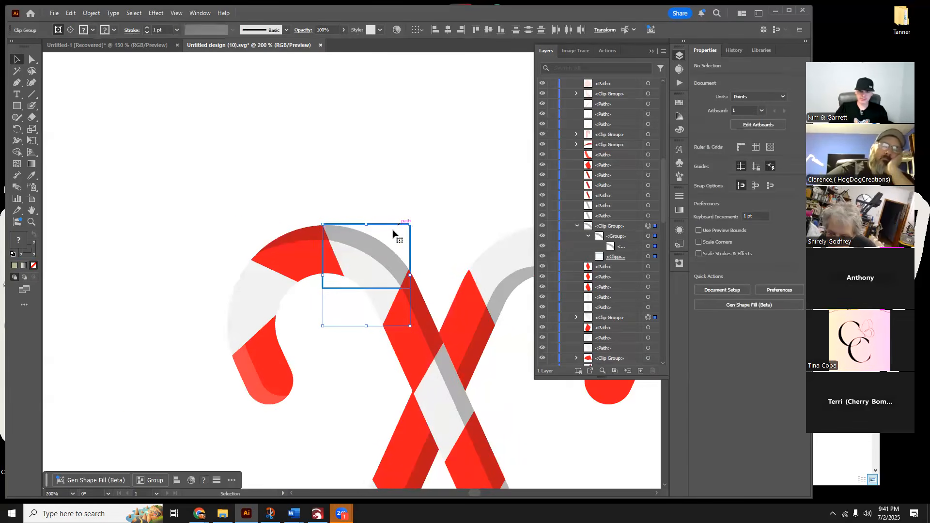
left_click(465, 252)
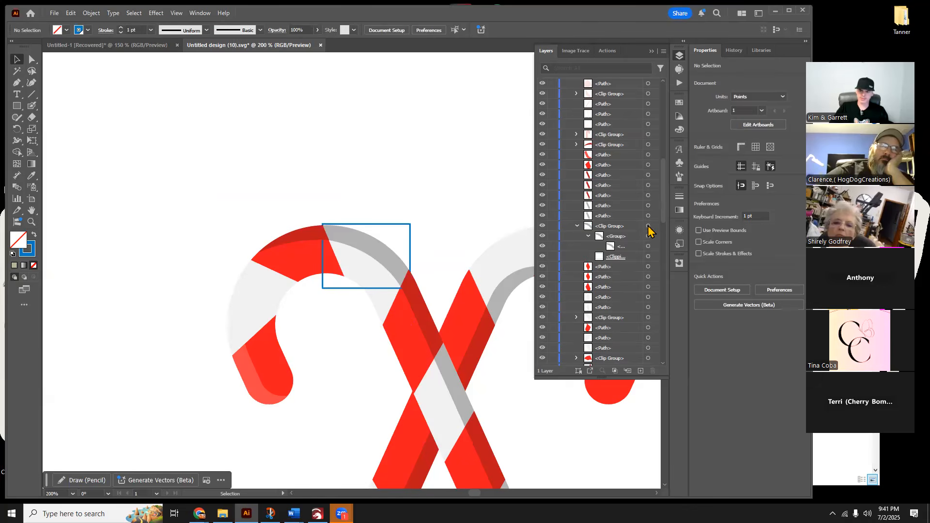
left_click(649, 248)
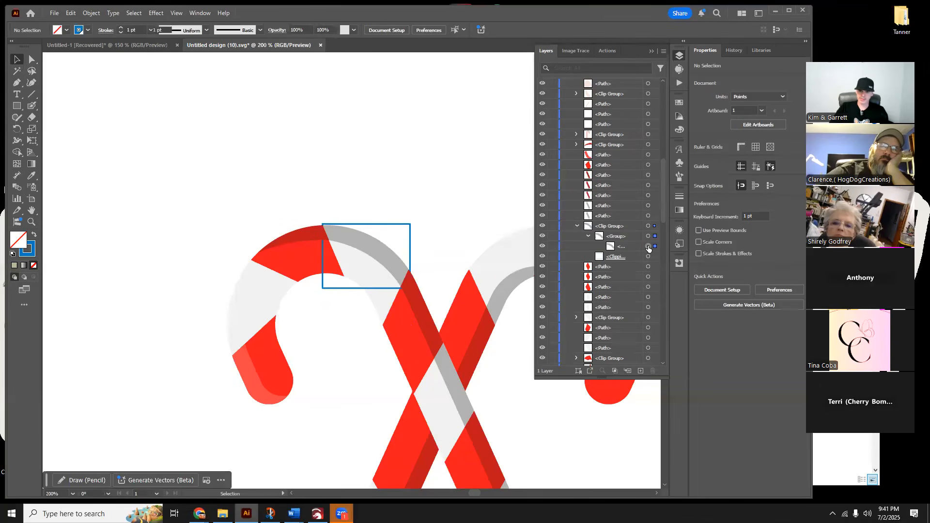
left_click(698, 159)
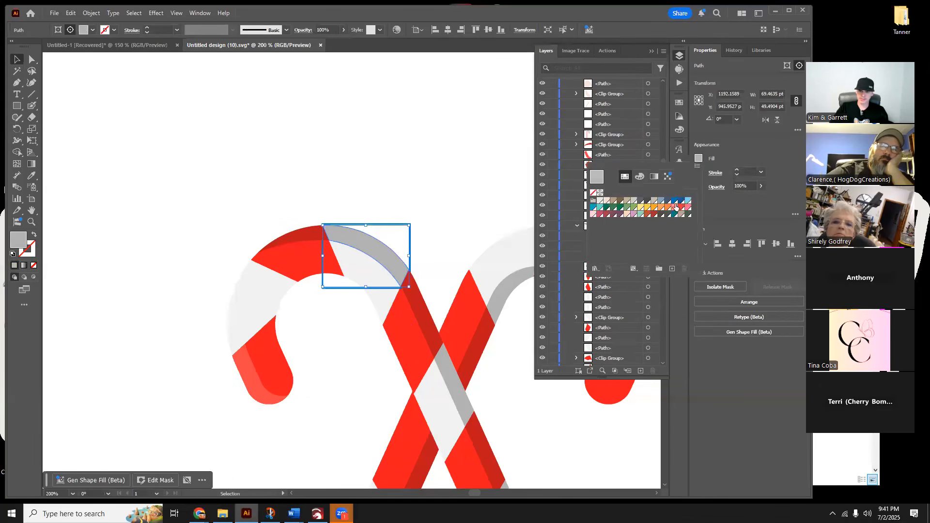
left_click(672, 205)
left_click(446, 235)
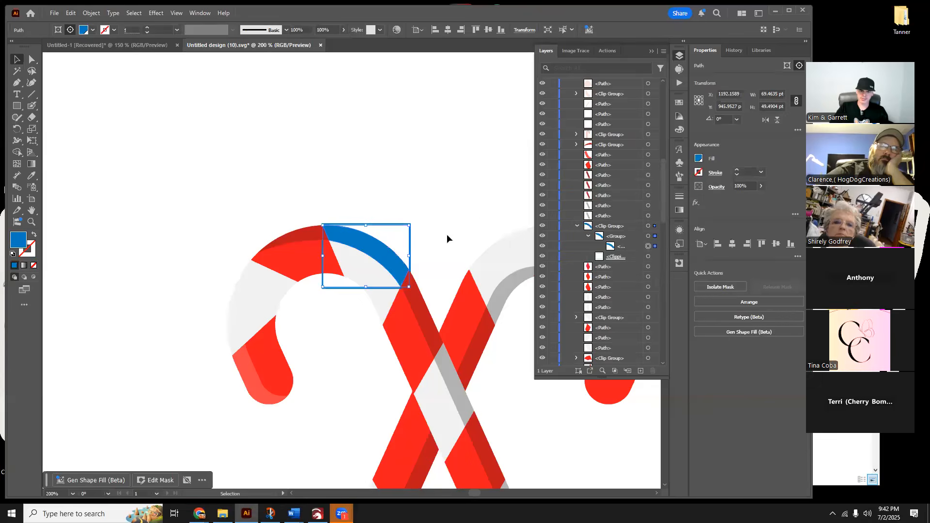
left_click(441, 251)
- Release the clipping masks on the left candy cane's hook and delete the blue-stroked rectangle
left_click(406, 233)
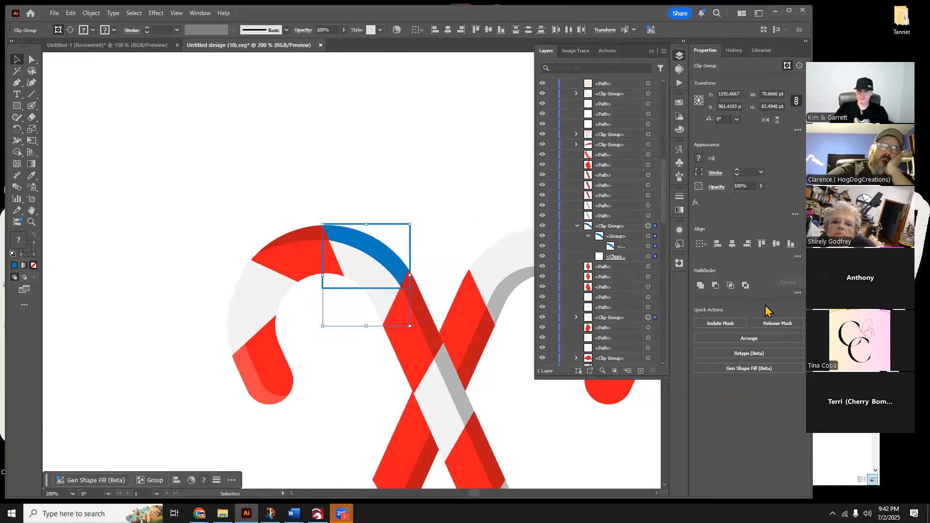
left_click(777, 323)
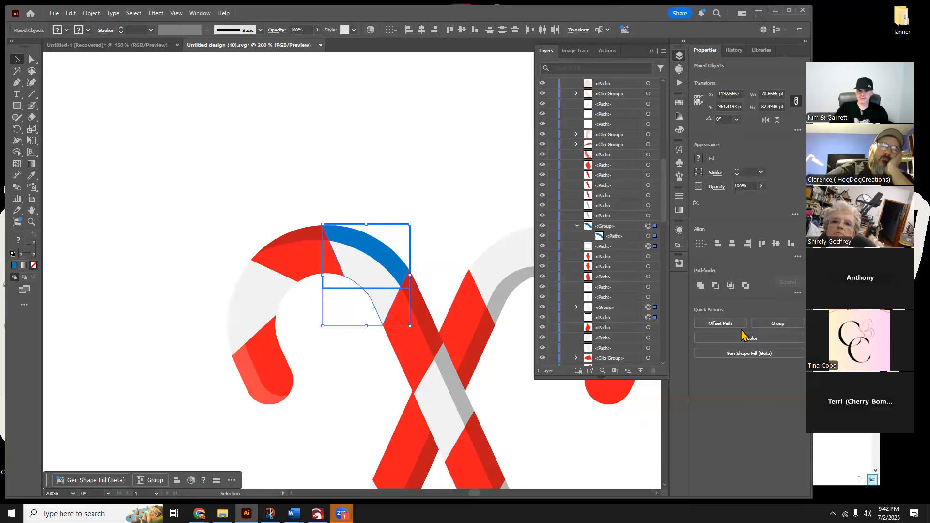
left_click(428, 243)
left_click_drag(427, 241, 407, 227)
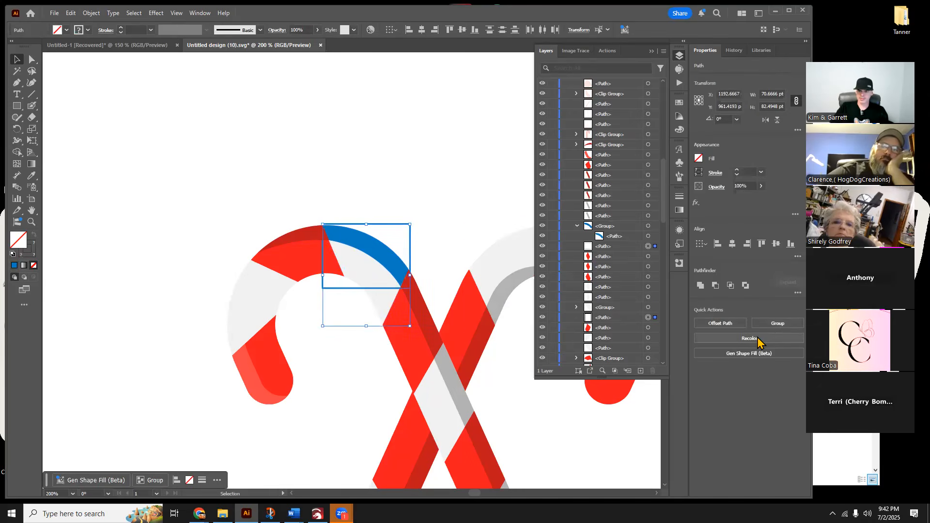
left_click(472, 224)
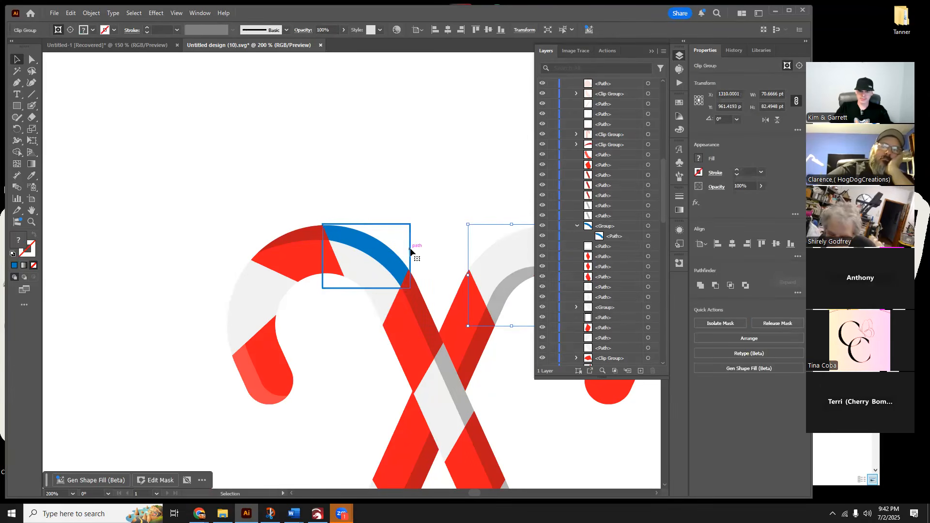
left_click(410, 251)
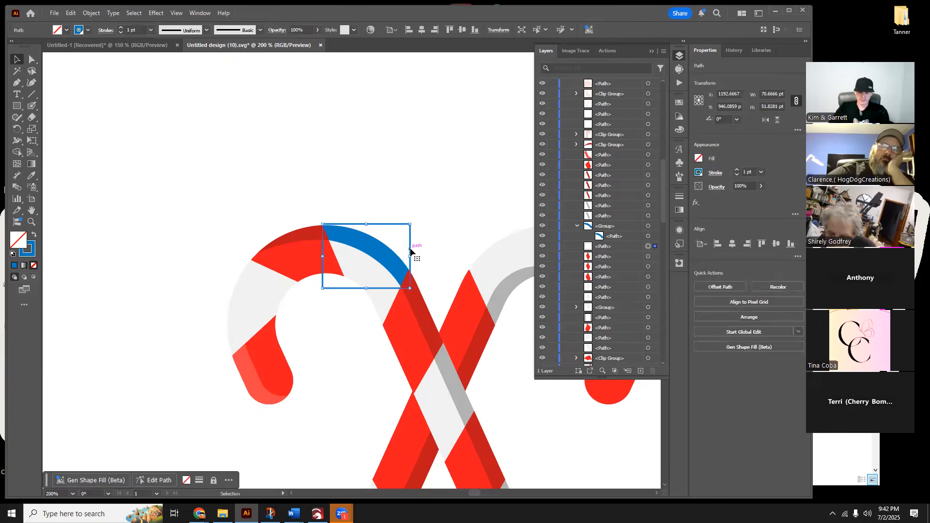
key("Delete")
- Ungroup the blue shadow shape so that it is a standalone path
left_click(648, 227)
left_click(734, 316)
left_click(416, 250)
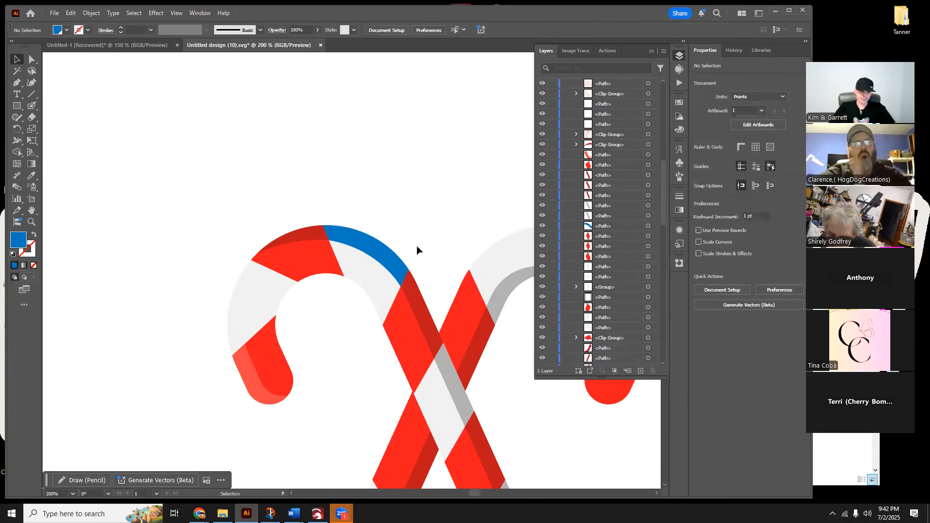
- Examine the clip groups and paths that make up the hook of the pink-striped candy cane
scroll(417, 246, "down", 3)
left_click_drag(190, 274, 404, 282)
scroll(308, 256, "up", 2)
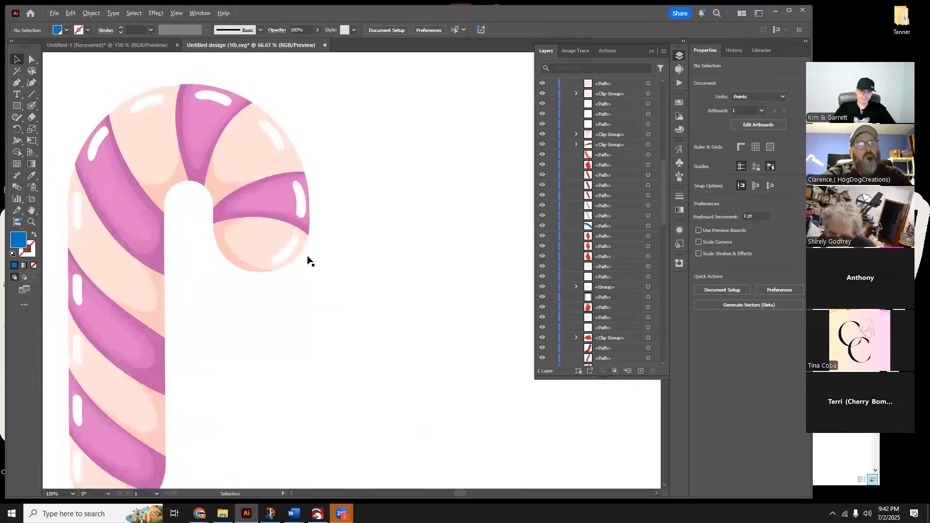
left_click(285, 214)
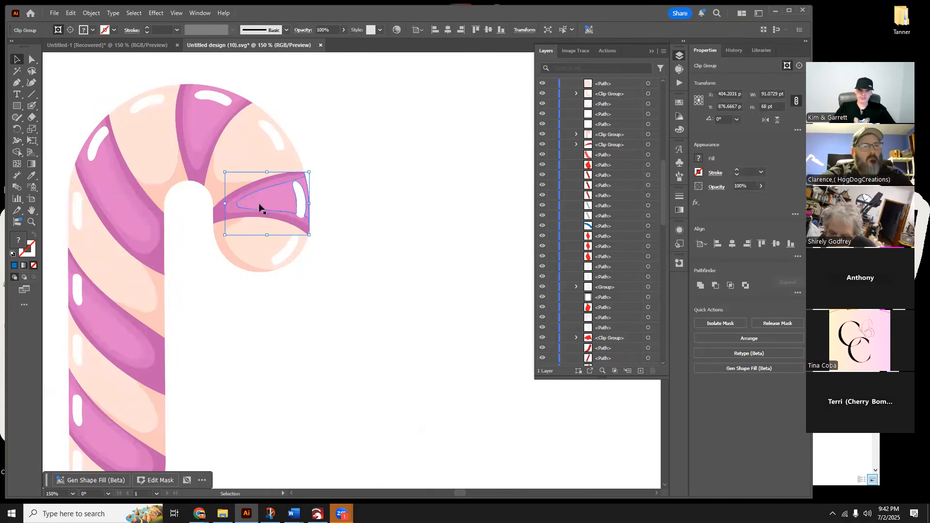
left_click_drag(342, 271, 208, 155)
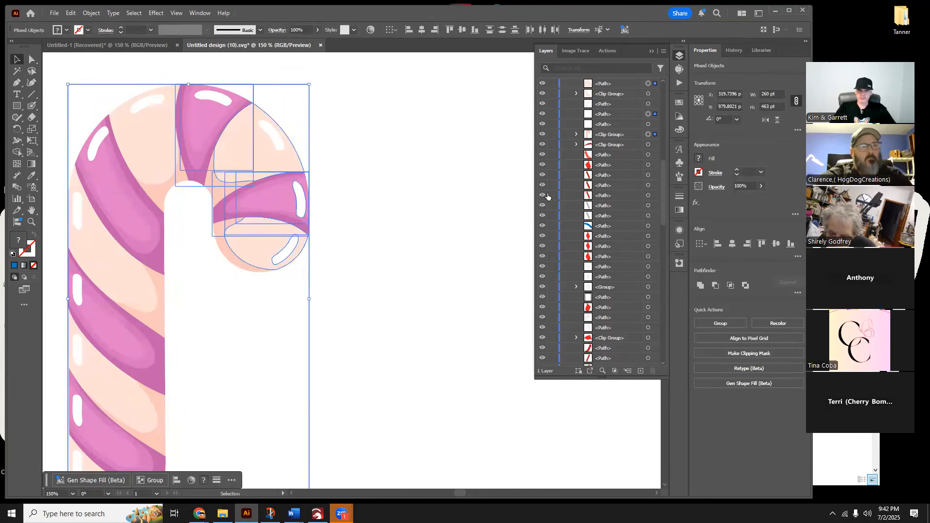
scroll(605, 168, "down", 3)
scroll(605, 172, "up", 3)
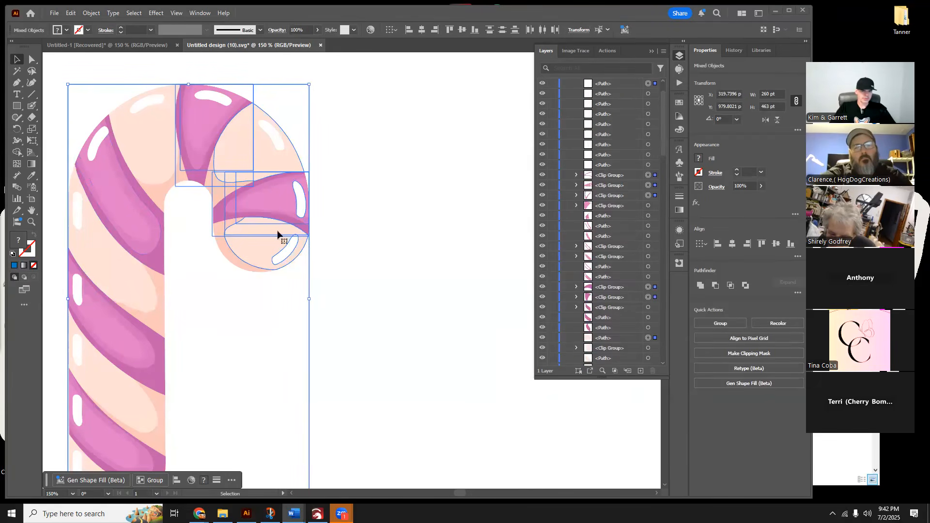
left_click(320, 232)
- Examine the red candy cane with the green bow and the other candy canes across the artboard
scroll(347, 219, "up", 3)
scroll(347, 219, "up", 8)
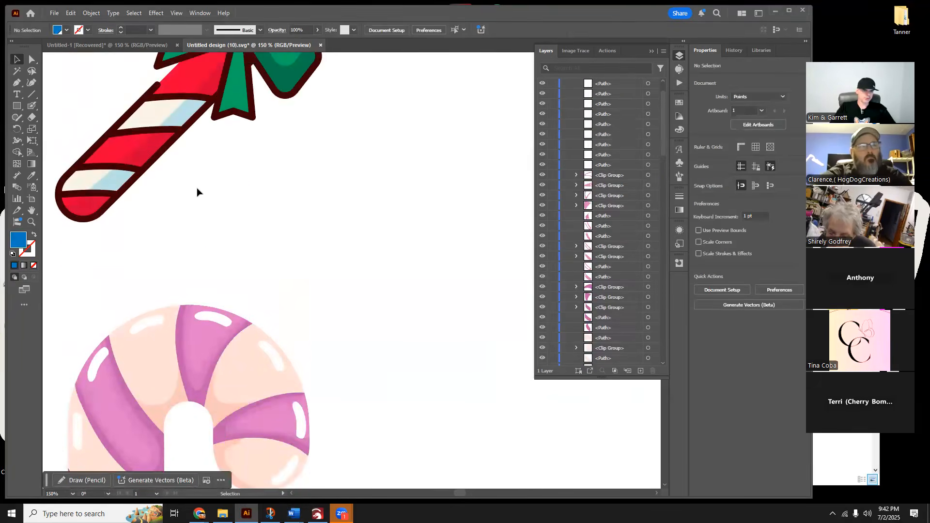
left_click(157, 202)
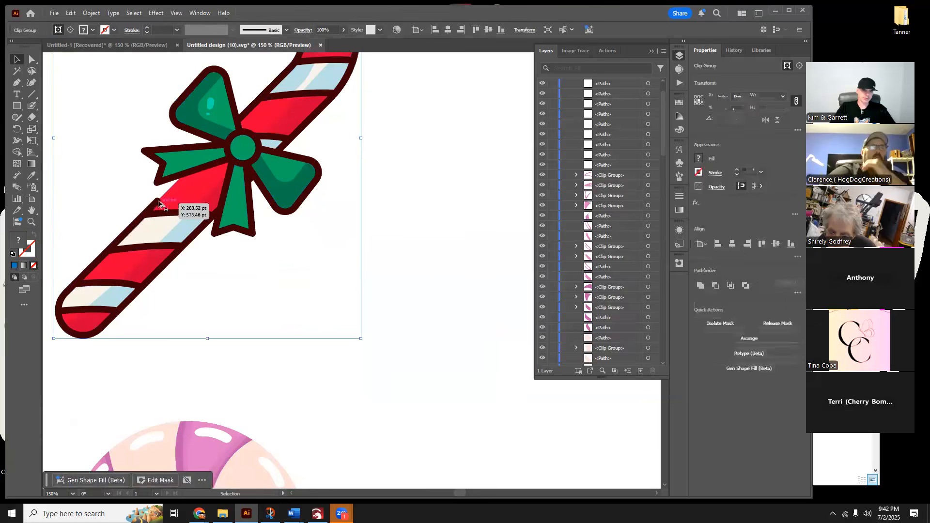
scroll(160, 198, "up", 4)
scroll(224, 182, "down", 7)
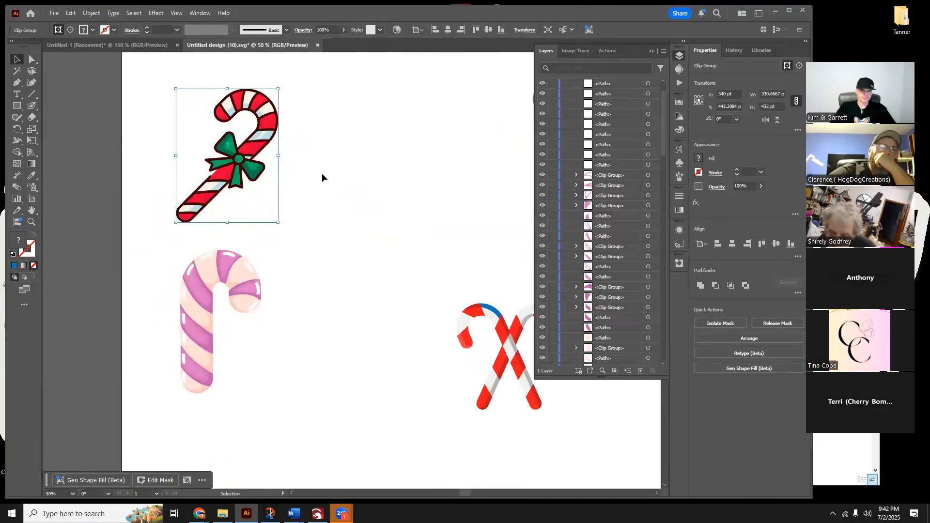
scroll(322, 178, "right", 3)
scroll(322, 177, "right", 1)
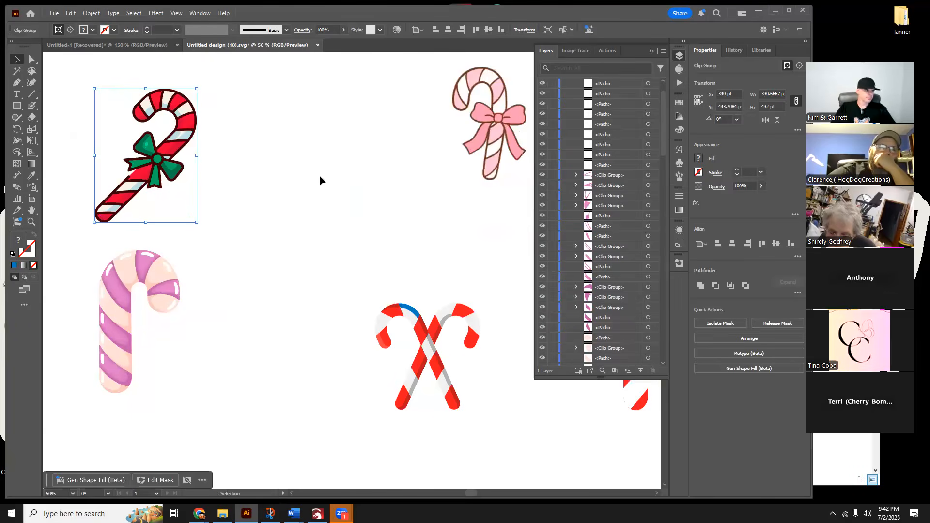
key("alt+Tab")
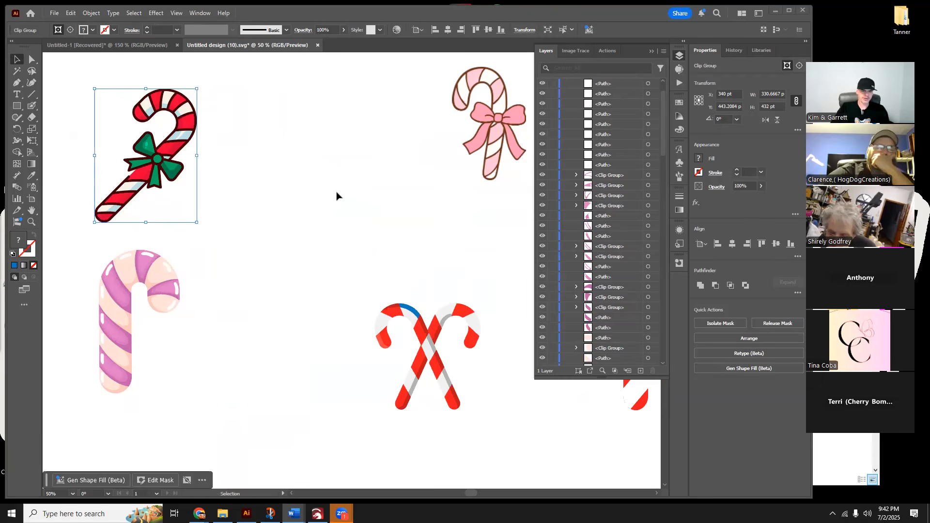
scroll(337, 192, "down", 1)
scroll(337, 192, "right", 3)
scroll(336, 193, "down", 3)
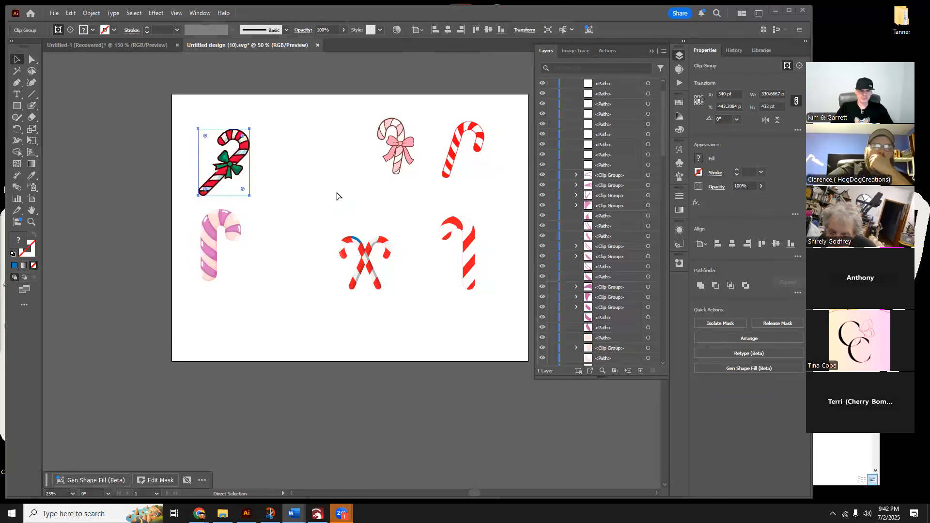
left_click_drag(425, 173, 412, 185)
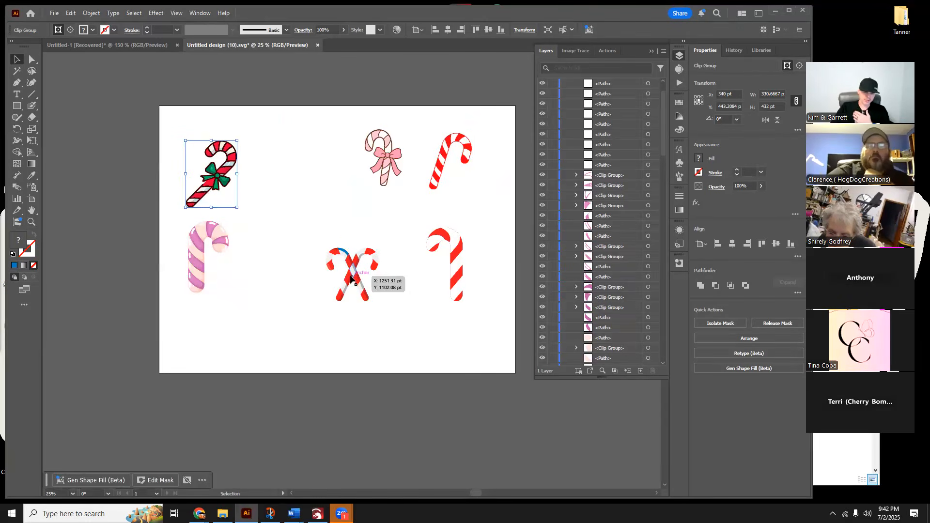
- Try moving the dark red shadow and the light stripe clip groups off the crossed candy canes' hooks, undoing both moves
left_click(351, 276)
scroll(357, 279, "up", 2)
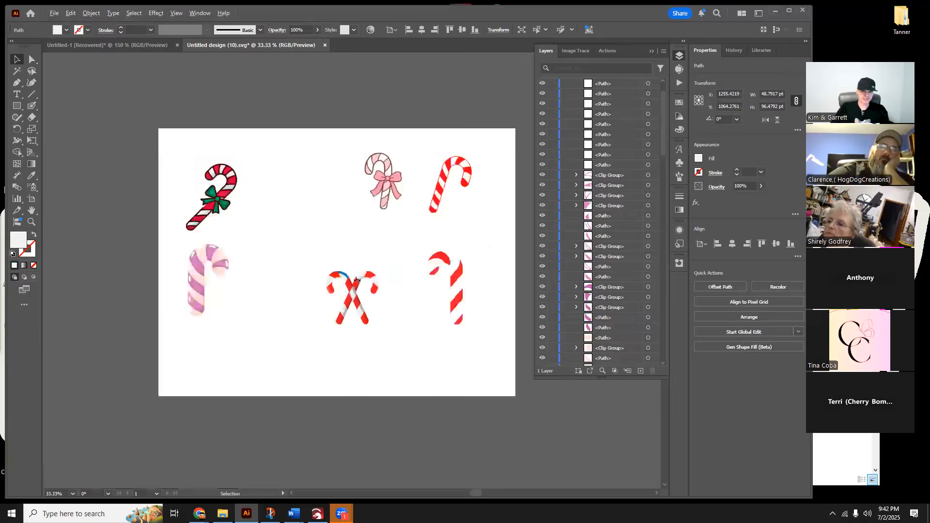
scroll(357, 279, "up", 1)
scroll(630, 179, "down", 7)
scroll(630, 180, "down", 8)
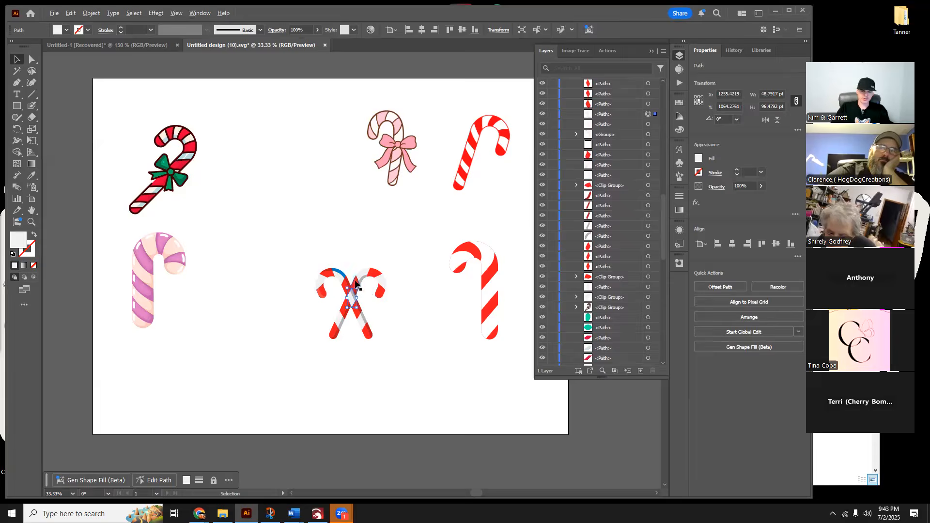
scroll(368, 295, "up", 5)
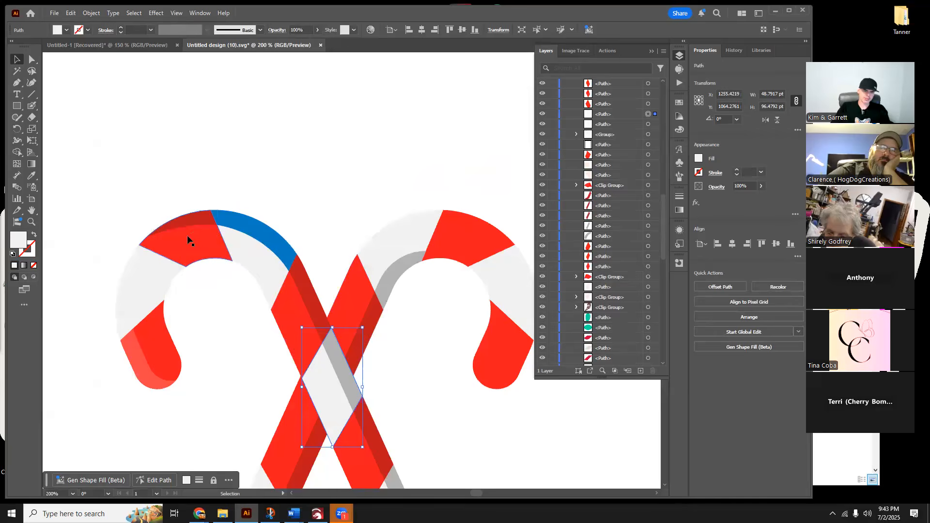
mouse_move(194, 220)
left_mouse_down()
mouse_move(197, 199)
mouse_move(187, 216)
mouse_move(190, 207)
left_mouse_up()
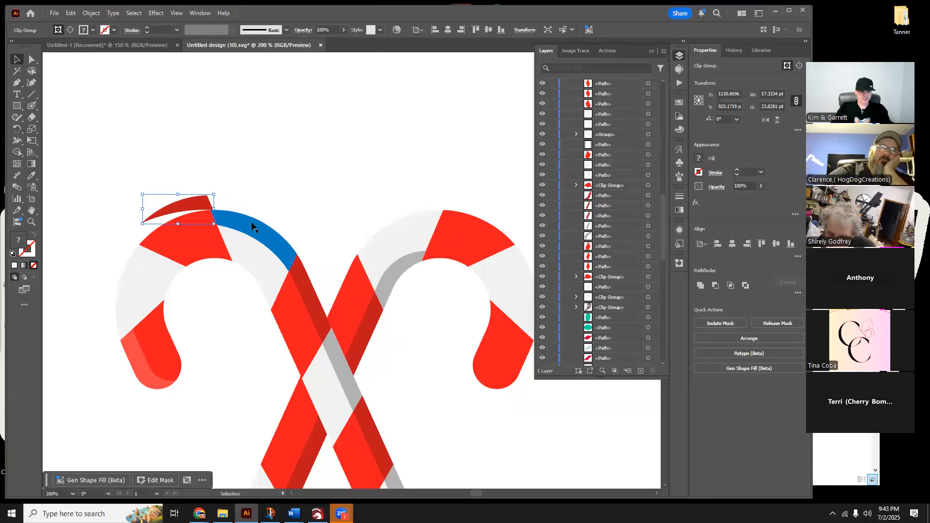
key("ctrl+z")
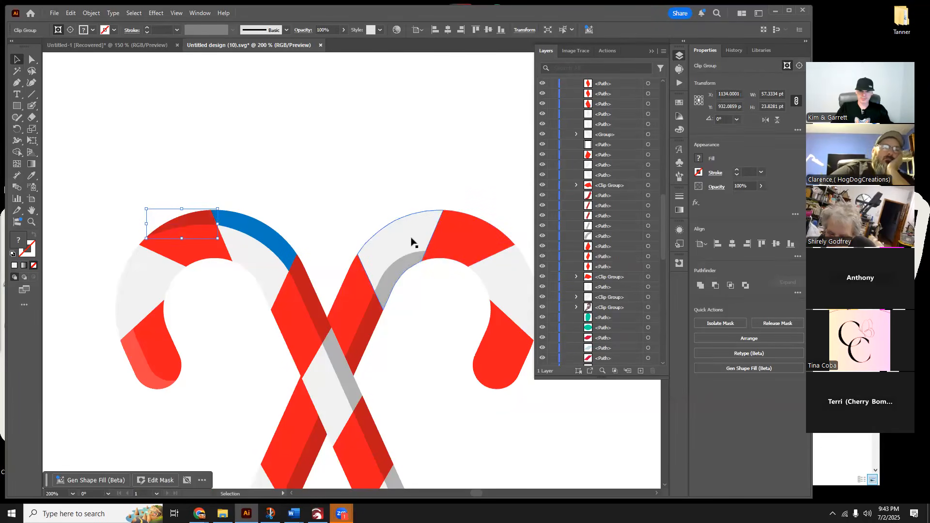
left_click_drag(428, 241, 394, 209)
key("ctrl+z")
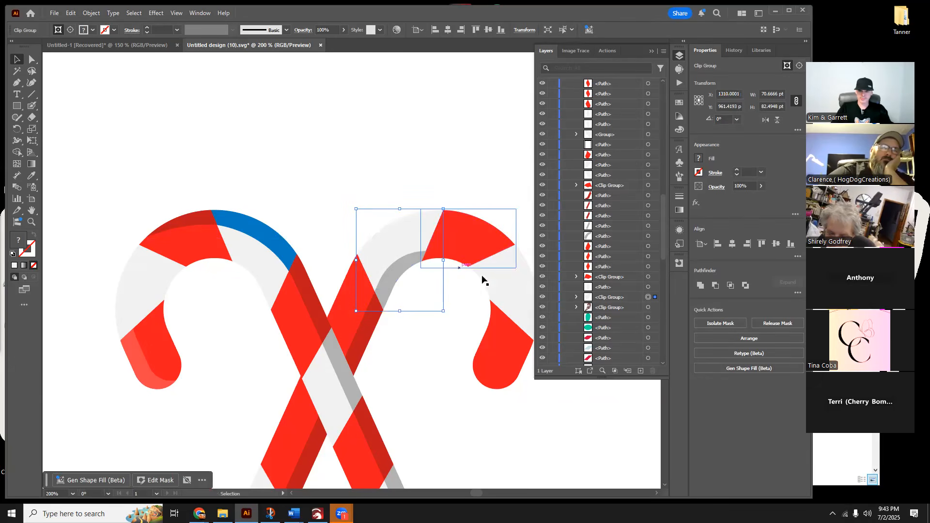
- Try a Minus Front operation on the right hook's light clip group and adjoining red stripe, and undo it
left_click(363, 285, "shift")
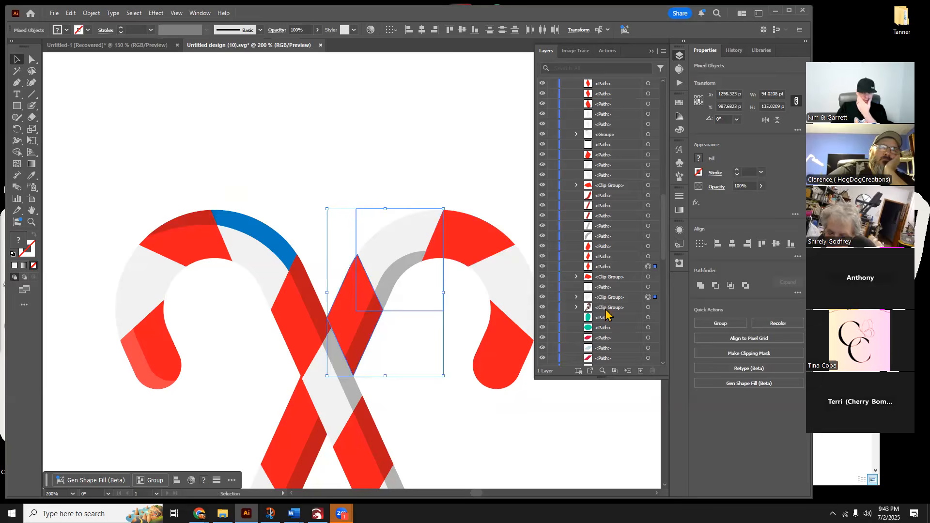
left_click(716, 286)
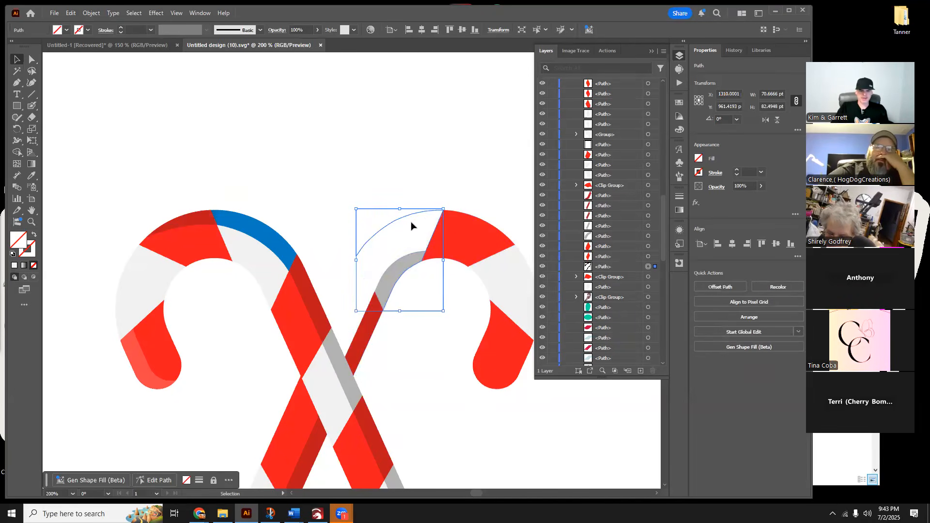
scroll(415, 224, "up", 4)
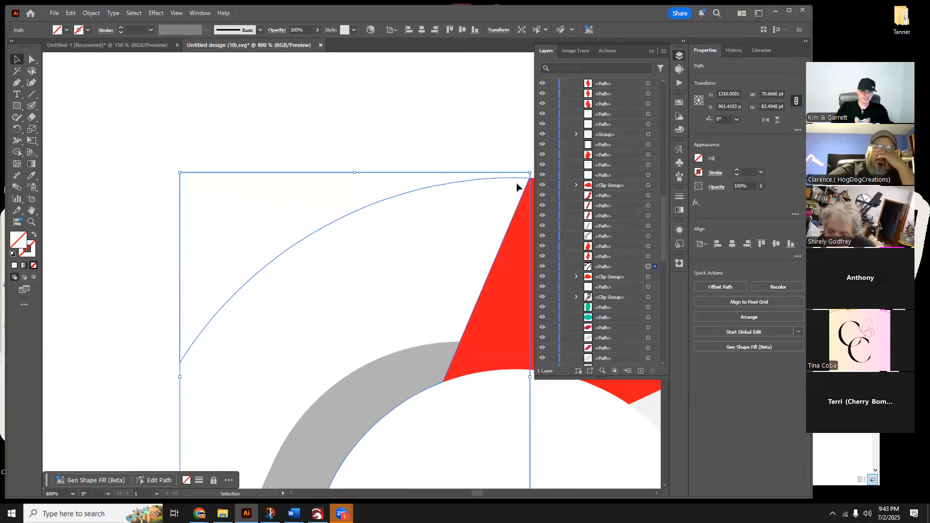
key("a")
scroll(278, 309, "down", 6)
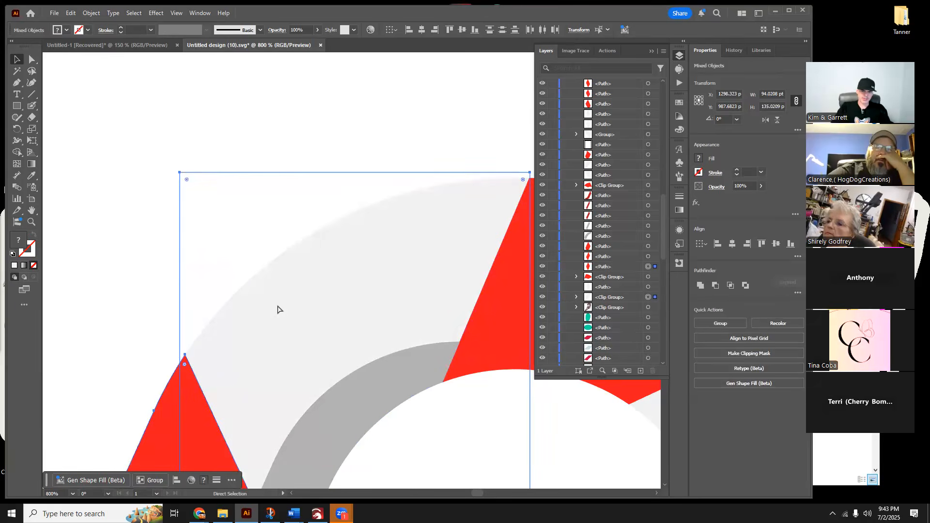
key("v")
left_click(329, 293, "shift")
left_click(357, 266)
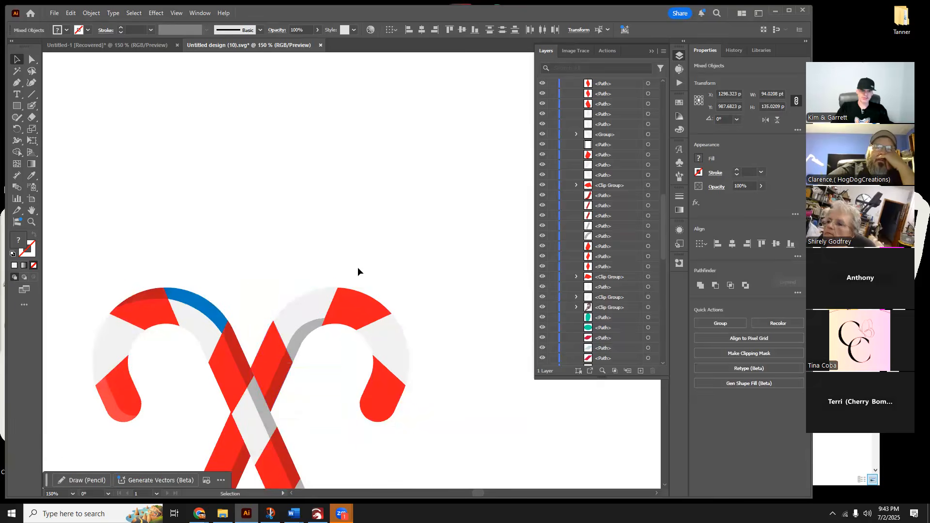
- Examine the artwork's layer contents and expand a clip group to inspect its nested group and clipping path
scroll(361, 272, "down", 5)
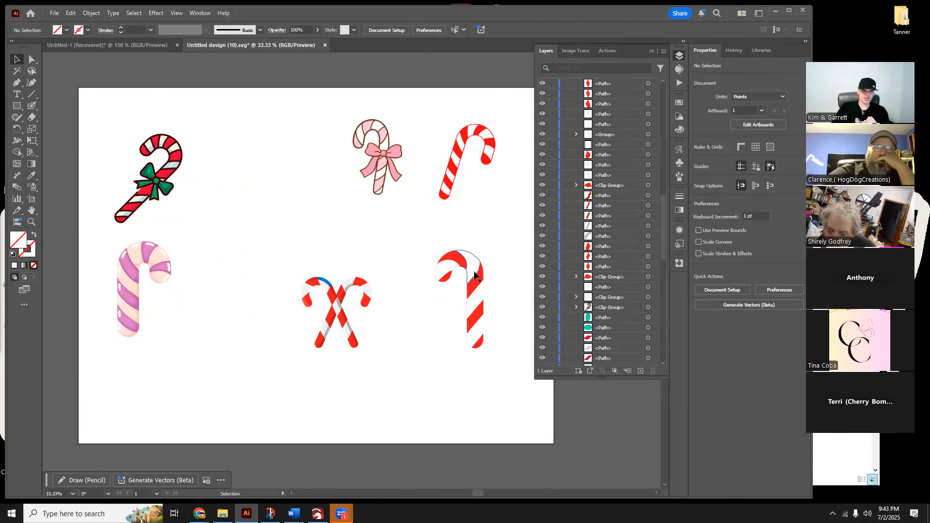
scroll(630, 184, "down", 10)
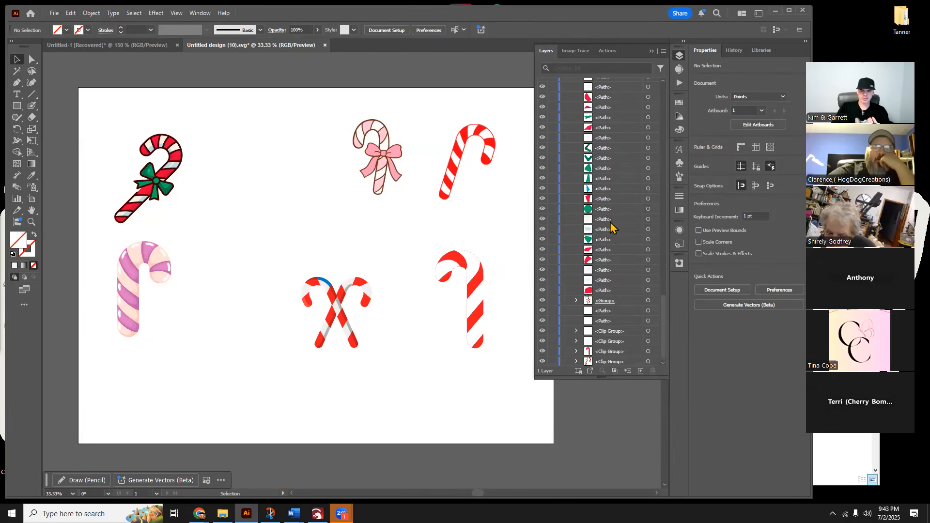
left_click(577, 332)
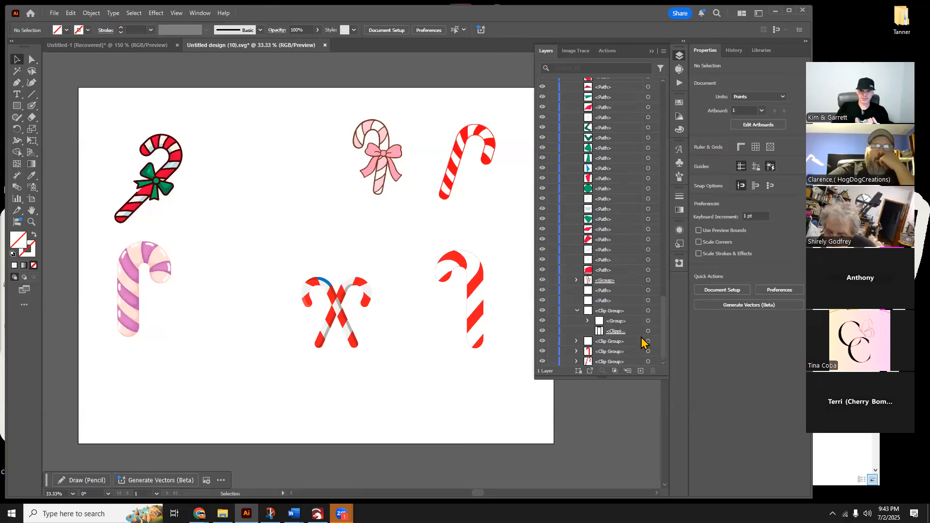
scroll(646, 290, "up", 10)
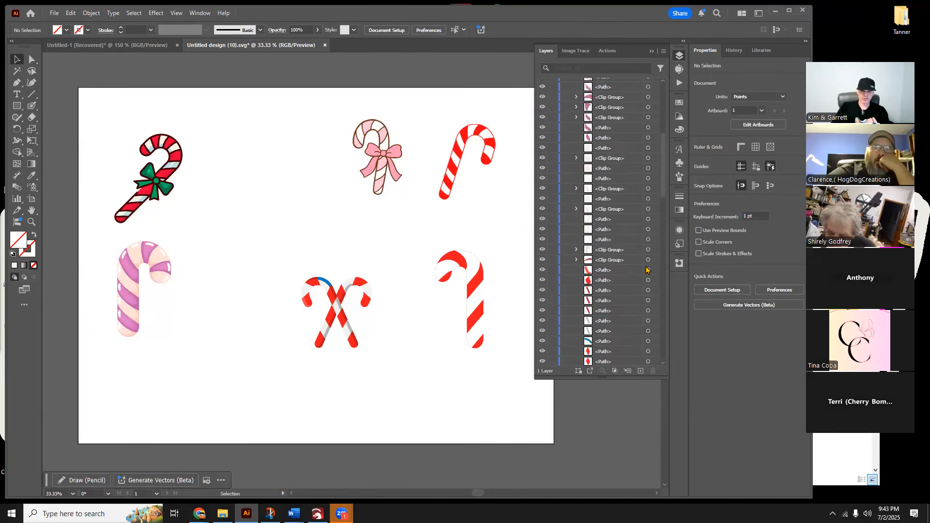
scroll(647, 270, "up", 5)
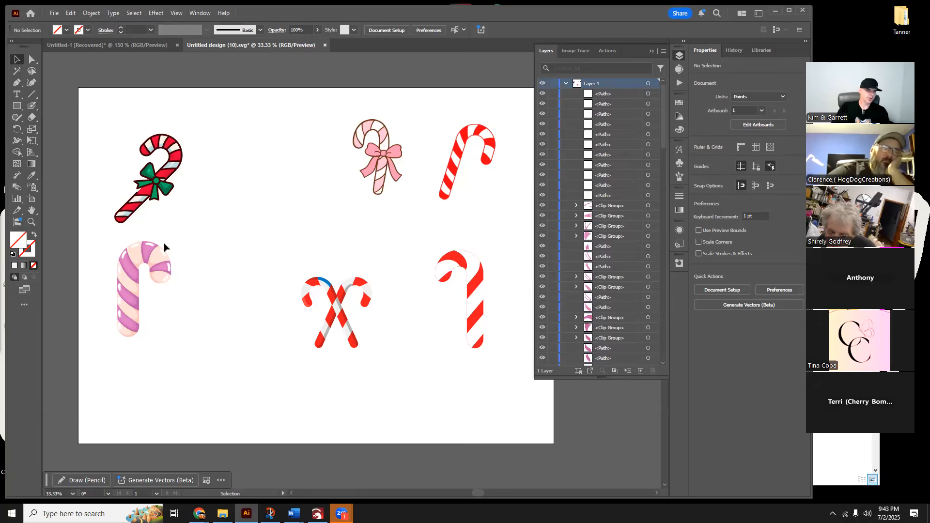
- Run the CleanCanvaSVG script on the document to trim its clipping groups
left_click(54, 13)
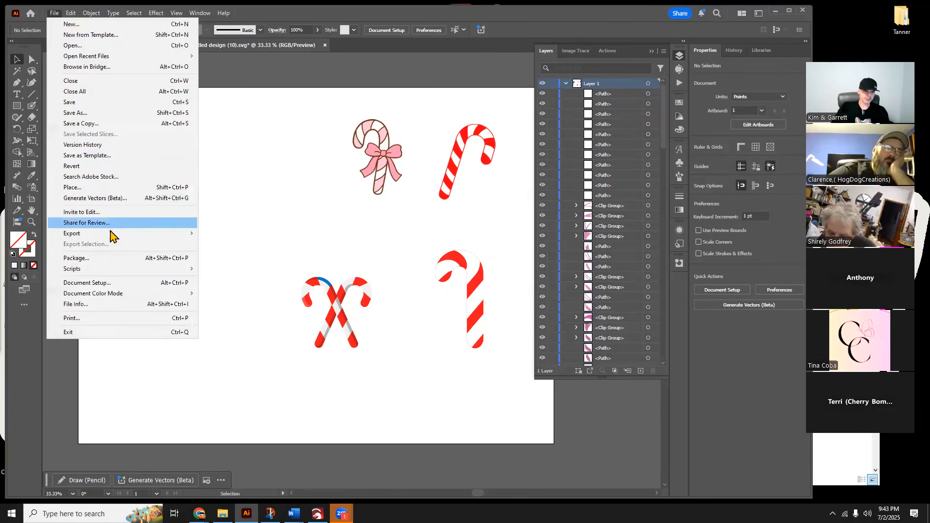
mouse_move(111, 237)
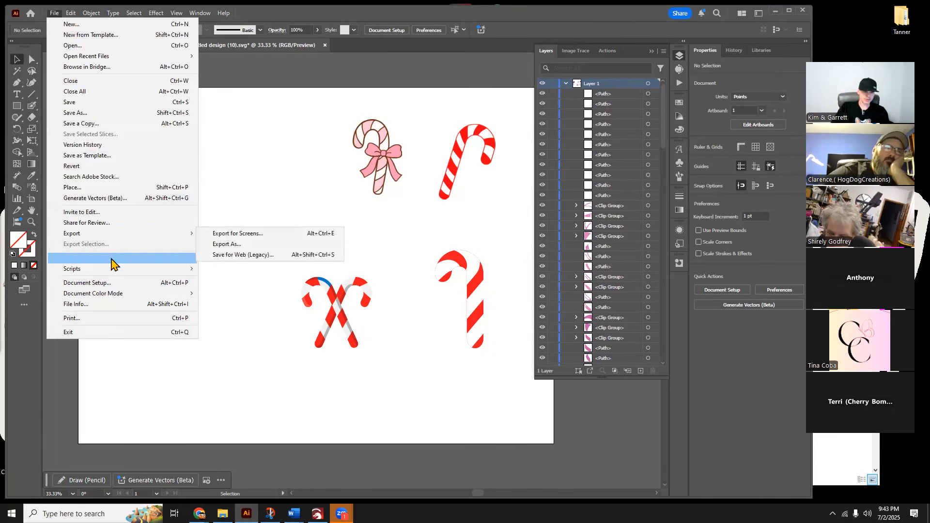
mouse_move(112, 269)
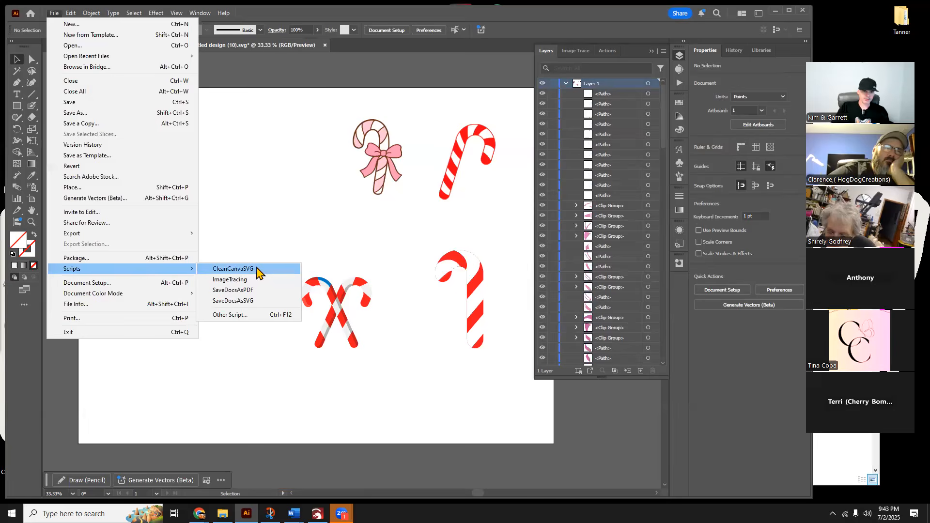
left_click(256, 270)
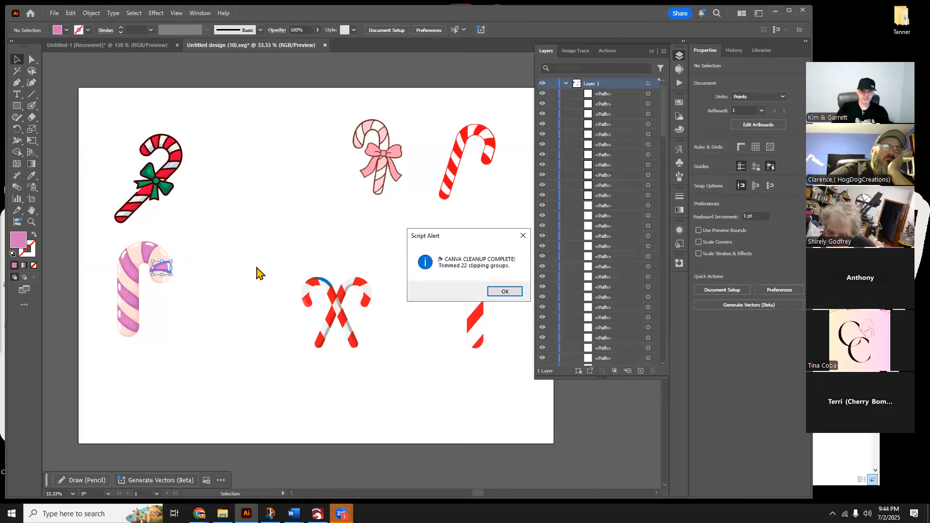
left_click(510, 292)
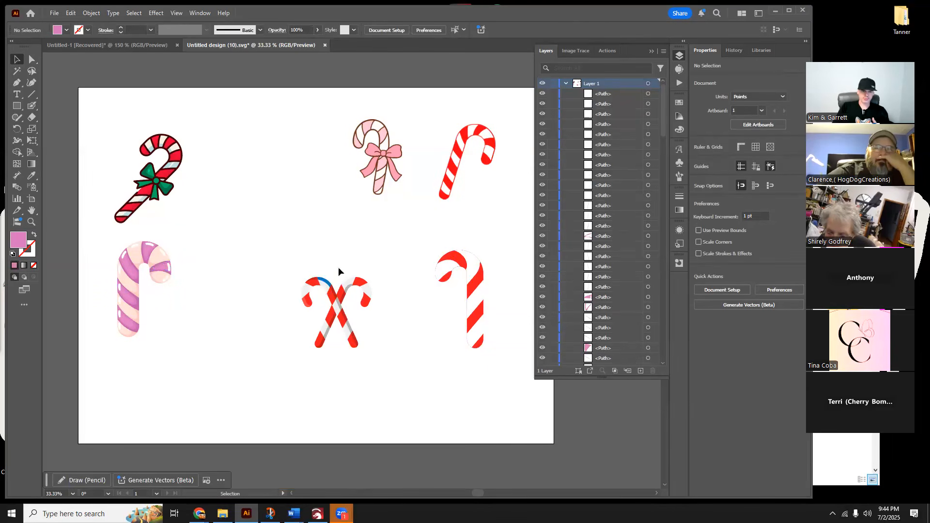
- Inspect the outlines of the crossed, solid red-striped, green-bow and pink-striped candy canes for remaining groups and clipping masks after the cleanup
left_click_drag(383, 360, 303, 269)
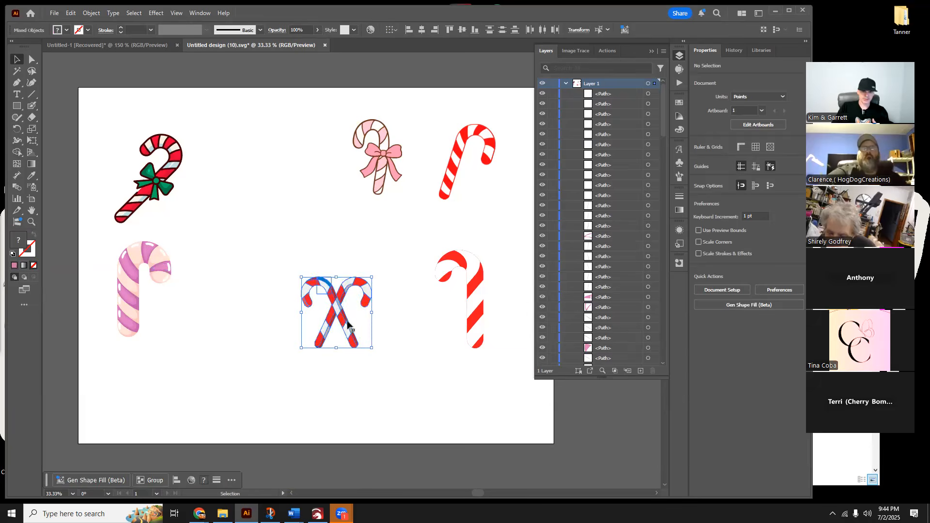
left_click(333, 287)
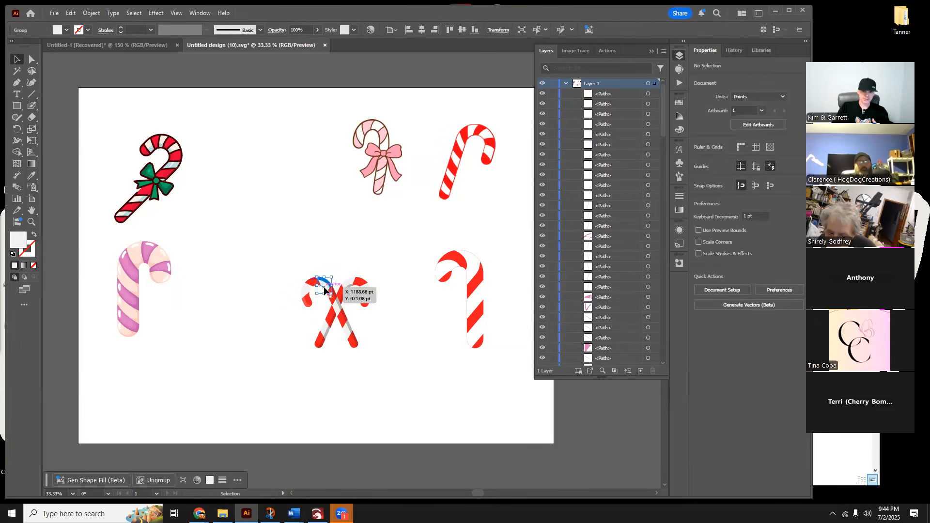
left_click(325, 278)
left_click_drag(454, 297, 423, 219)
left_click(403, 265)
left_click_drag(193, 218, 123, 129)
left_click_drag(185, 329, 72, 240)
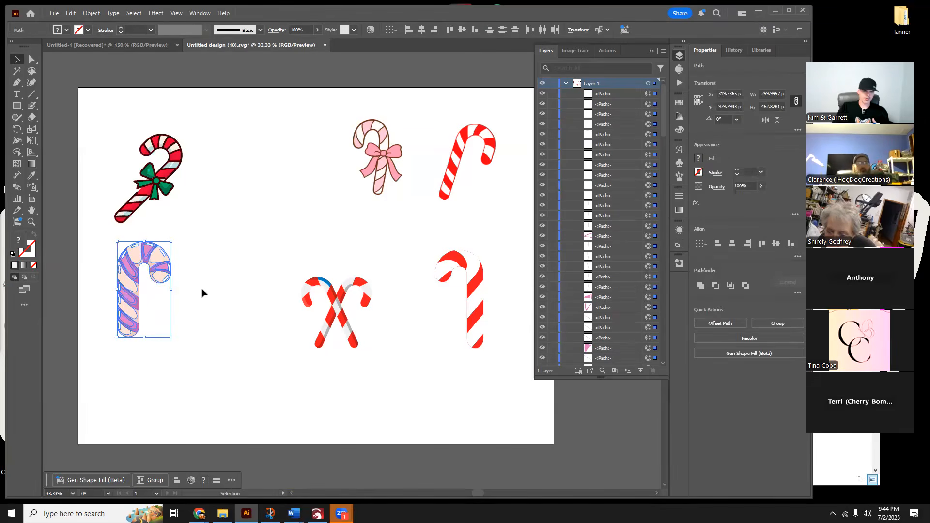
scroll(202, 289, "up", 1)
scroll(202, 289, "down", 1)
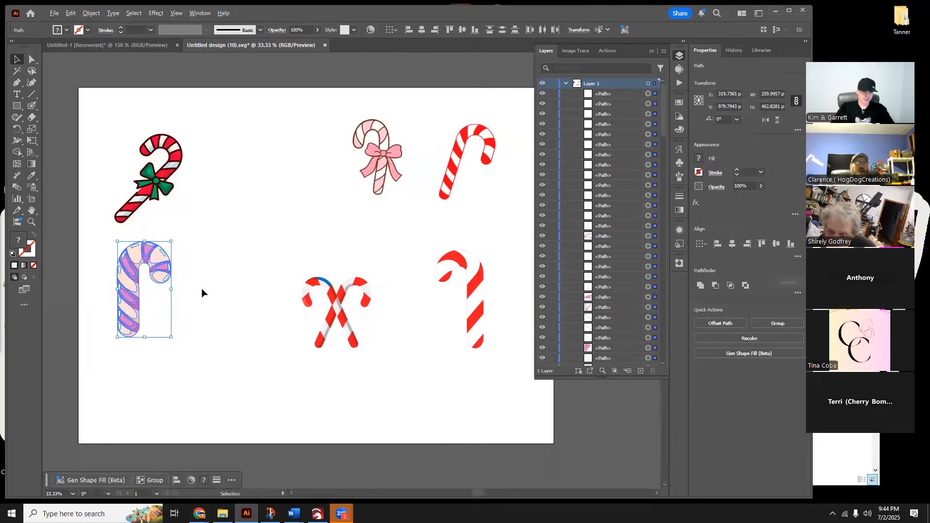
left_click(202, 289)
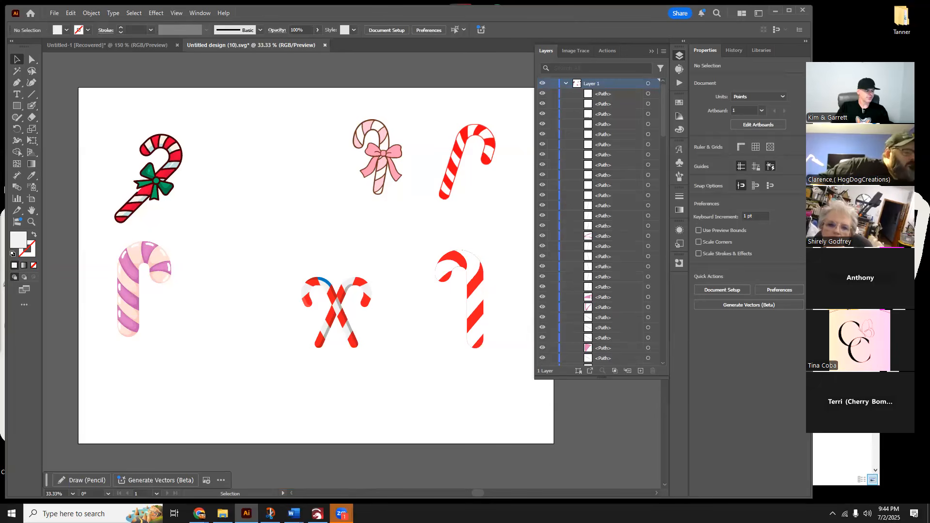
left_click(456, 184)
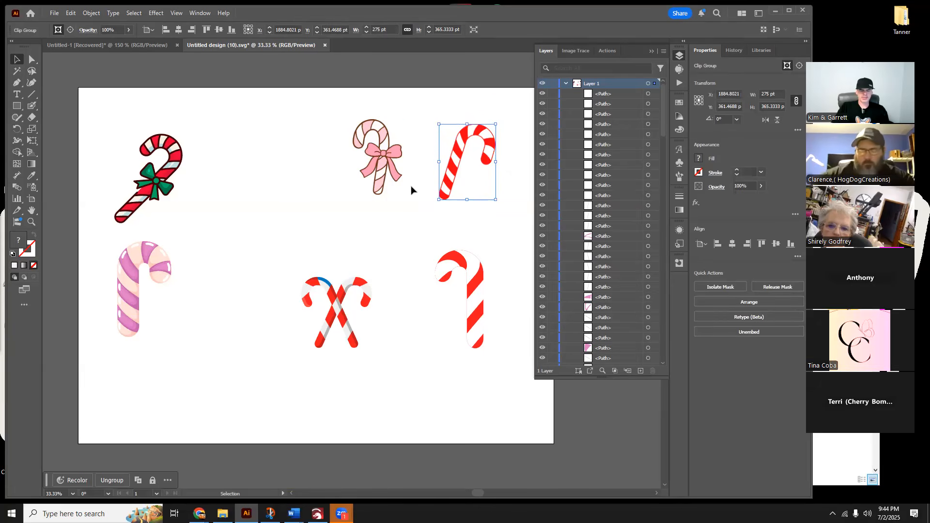
scroll(300, 239, "down", 2)
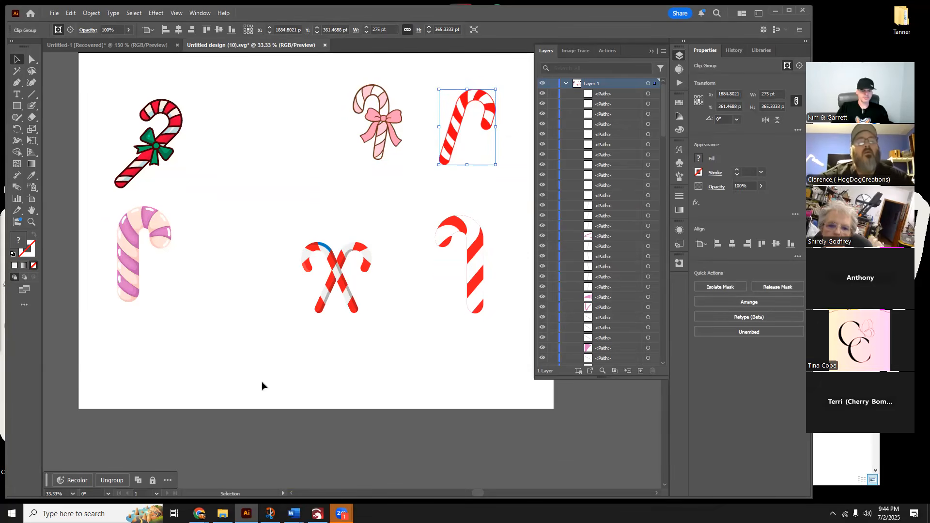
- Switch to LightBurn to examine the imported candy cane outlines up close, and return to Illustrator
left_click(317, 514)
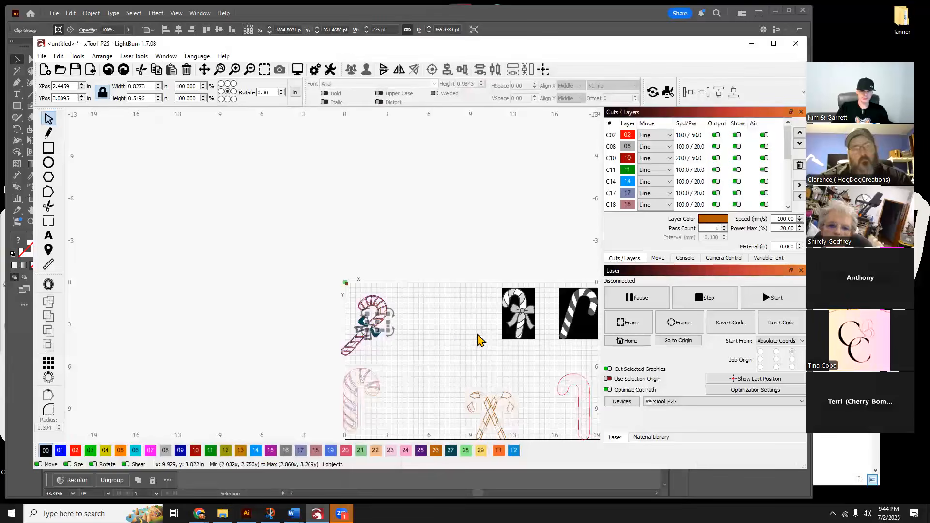
scroll(476, 336, "down", 5)
scroll(503, 366, "up", 5)
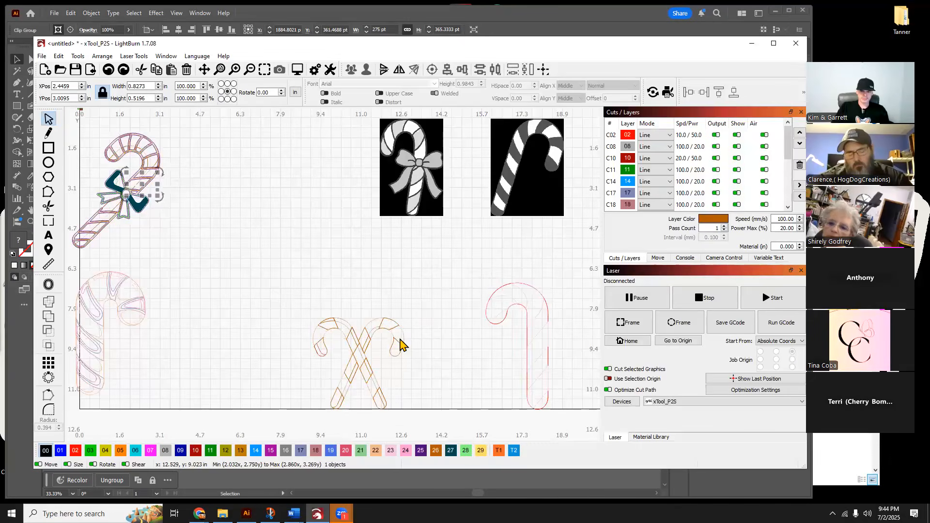
scroll(543, 345, "up", 5)
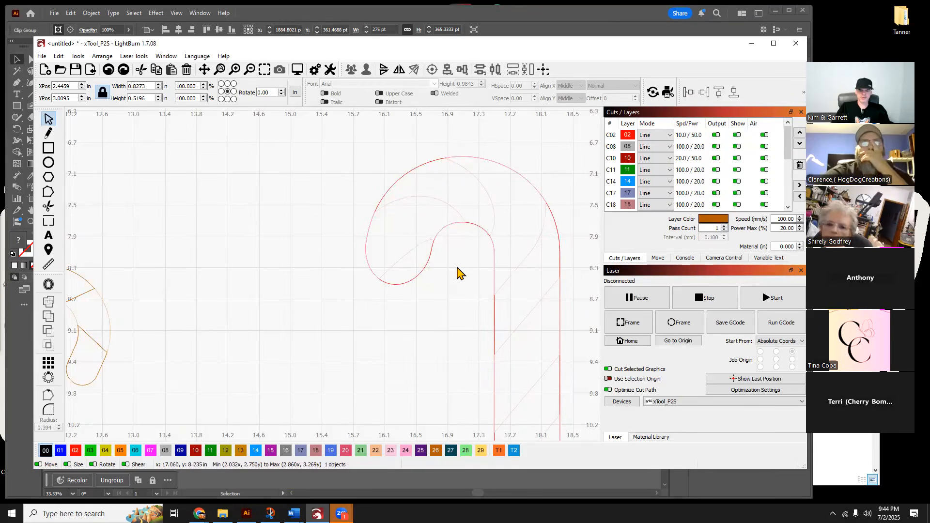
scroll(458, 272, "down", 5)
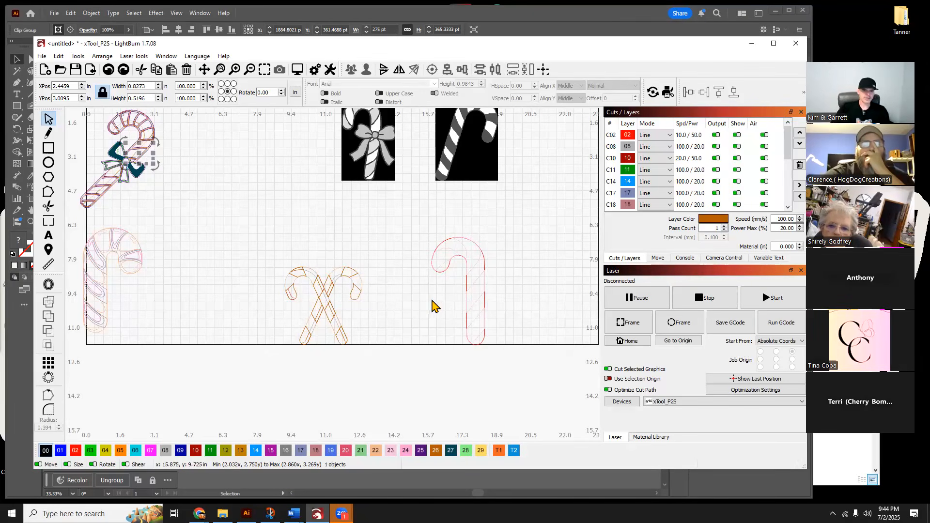
left_click(752, 43)
scroll(357, 275, "down", 1)
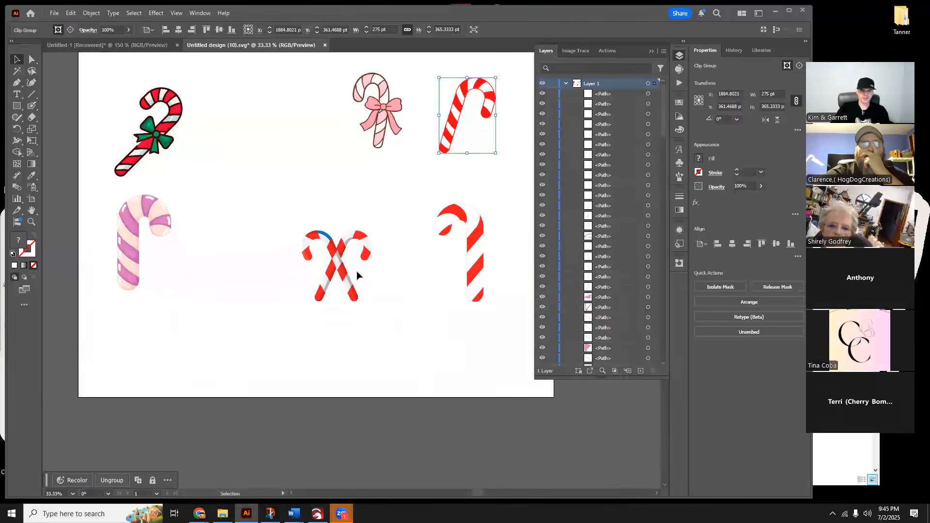
scroll(448, 157, "up", 2)
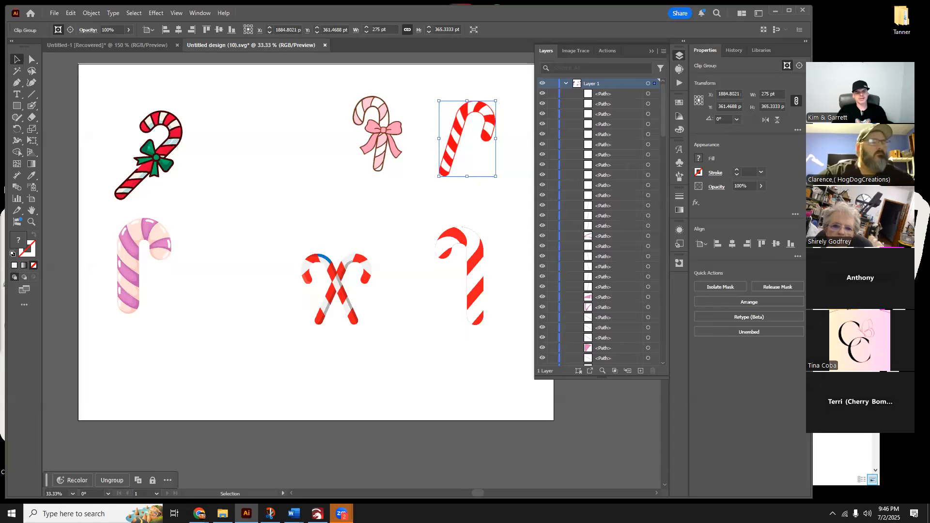
mouse_move(317, 512)
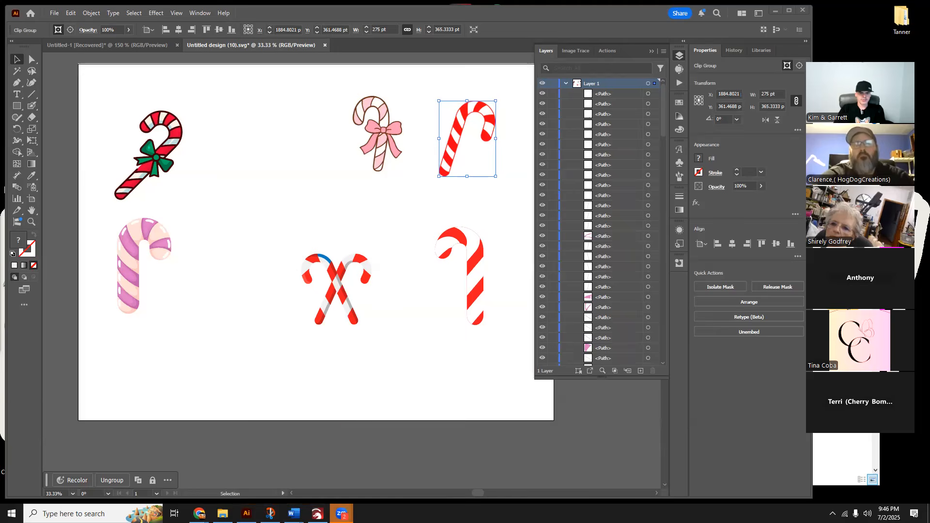
mouse_move(342, 512)
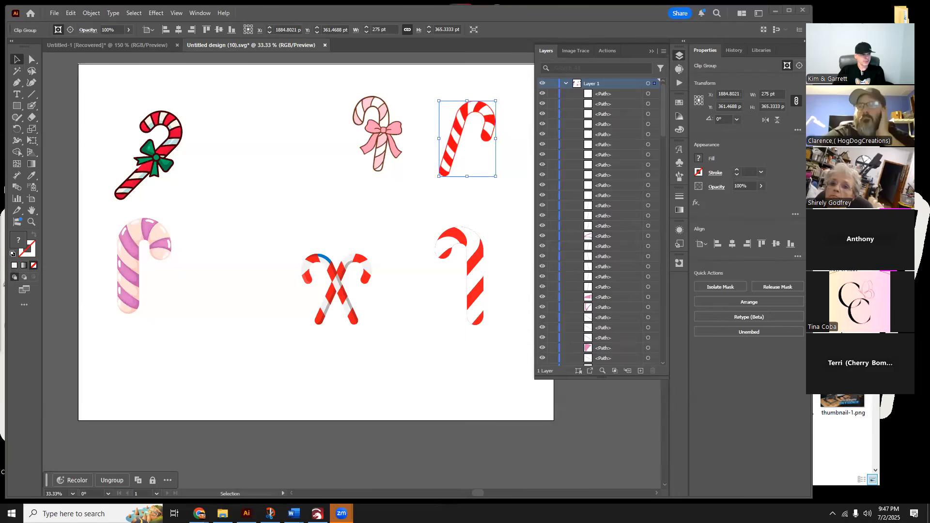
- Compare the candy cane outlines before and after the script cleanup by undoing and redoing it in Outline mode, and restore Preview mode
left_click(213, 216)
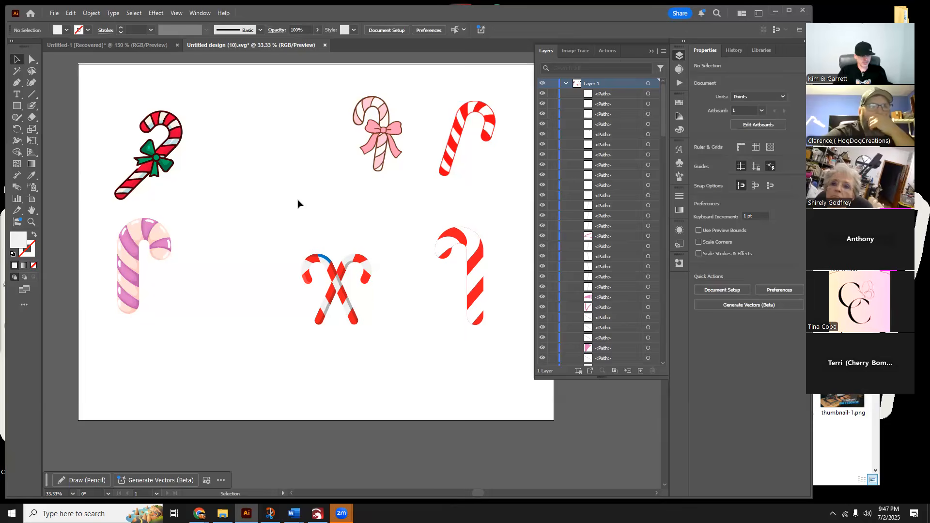
key("ctrl+y")
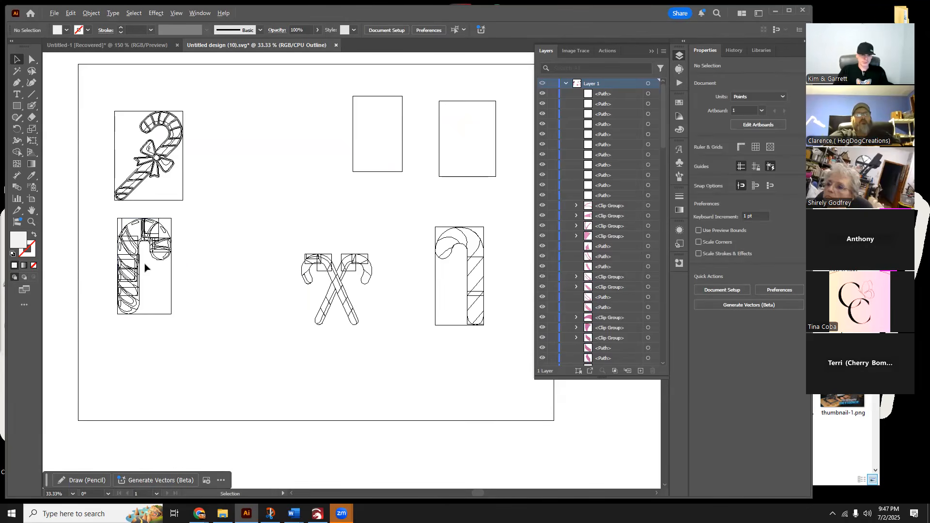
scroll(145, 267, "up", 3)
scroll(145, 267, "down", 3)
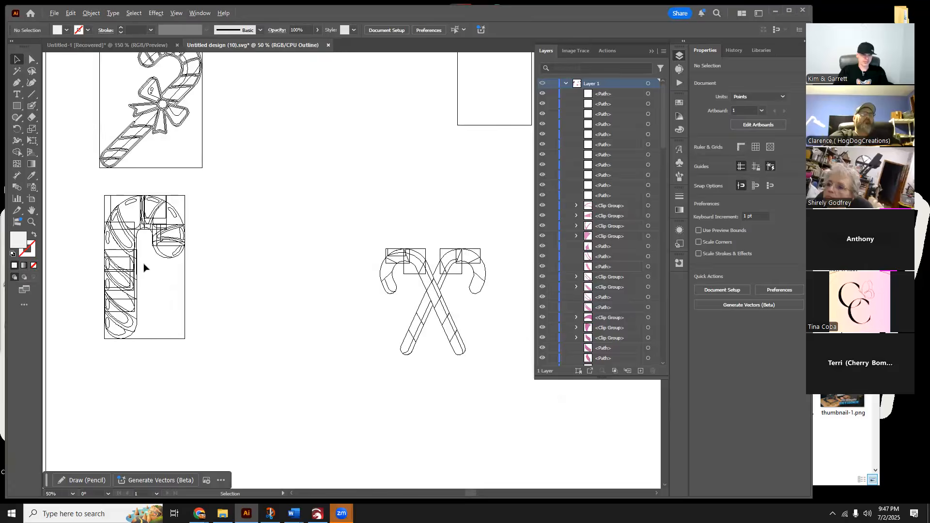
scroll(132, 191, "up", 3)
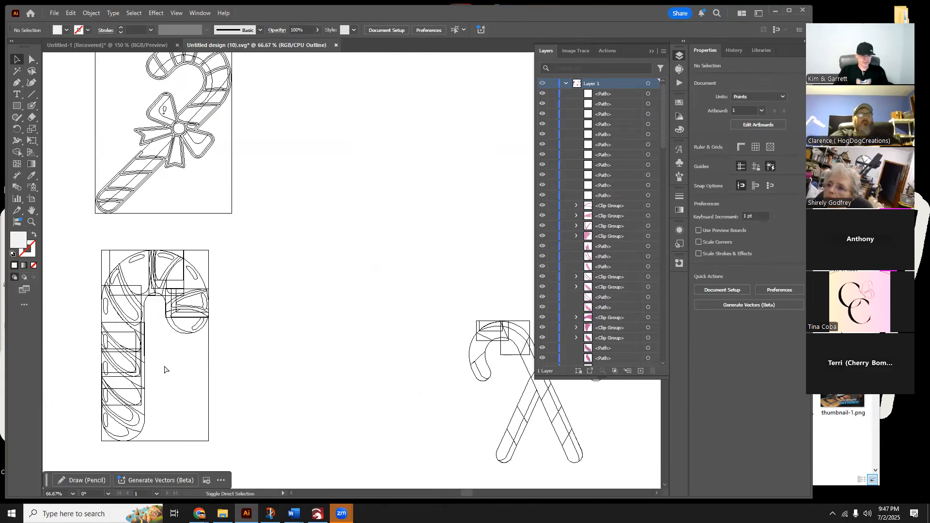
key("ctrl+shift+z")
key("ctrl+shift+z")
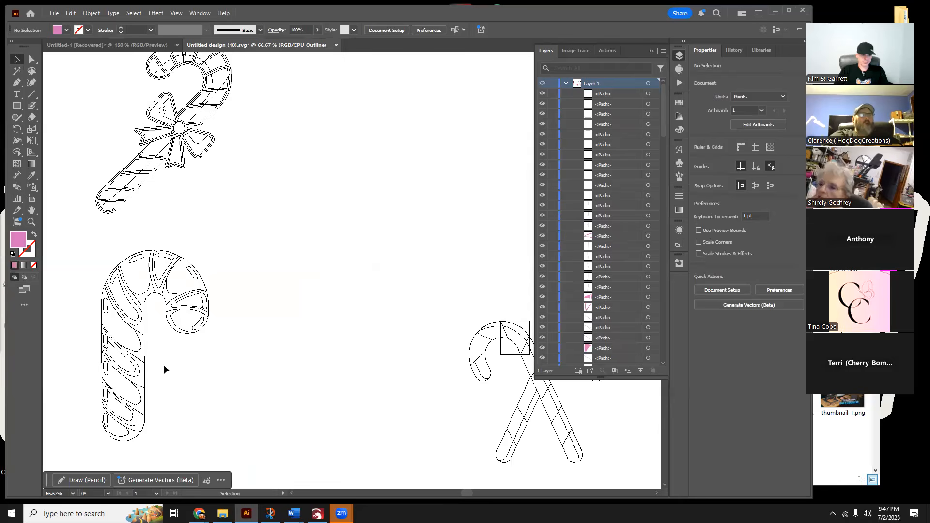
key("ctrl+z")
key("ctrl+shift+z")
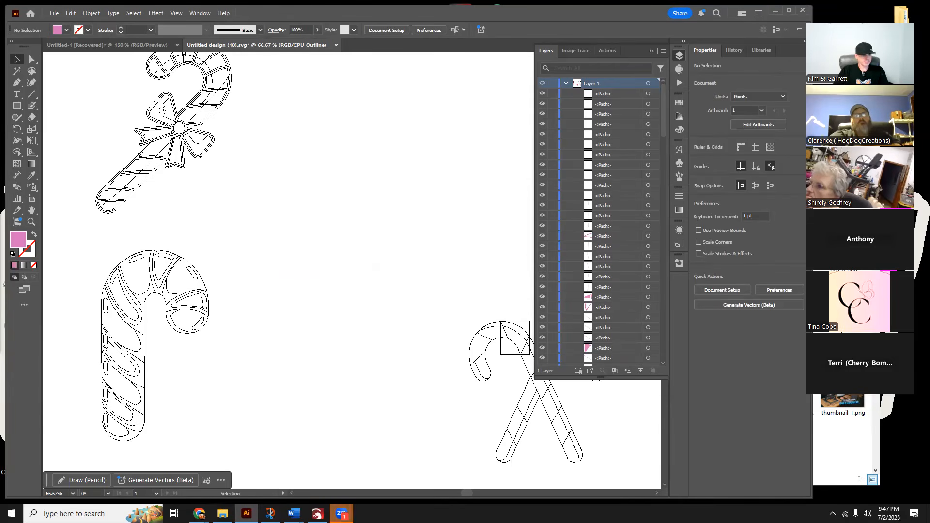
key("ctrl+y")
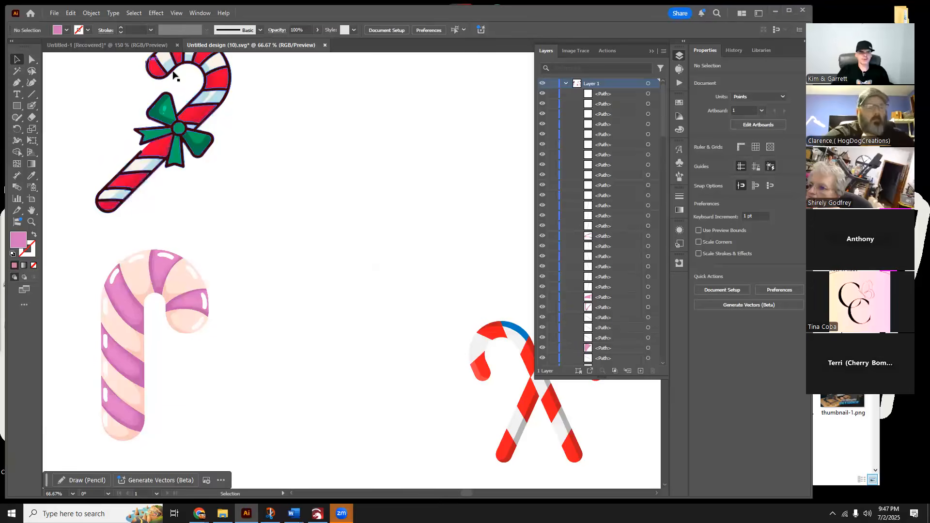
- Hide the layer list and bring the whole artboard into view
left_click(680, 56)
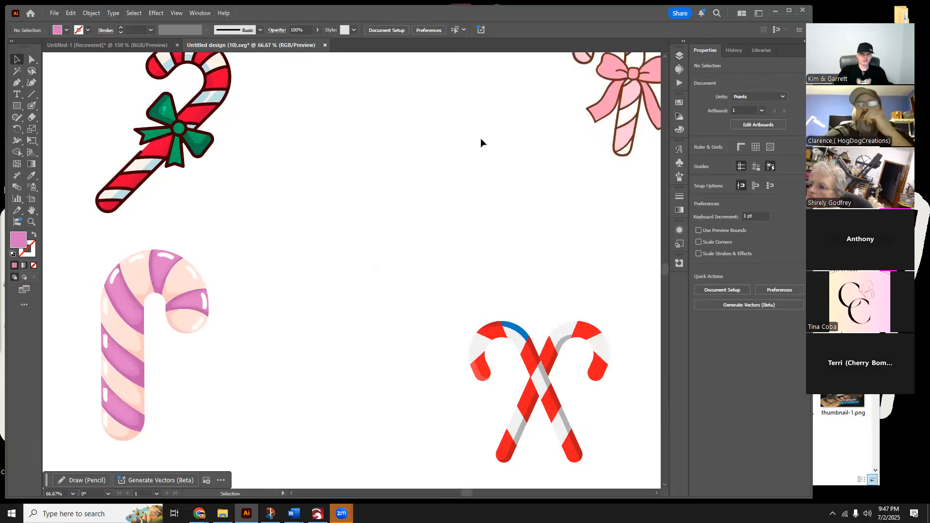
scroll(463, 155, "down", 3, "alt")
scroll(532, 176, "right", 3)
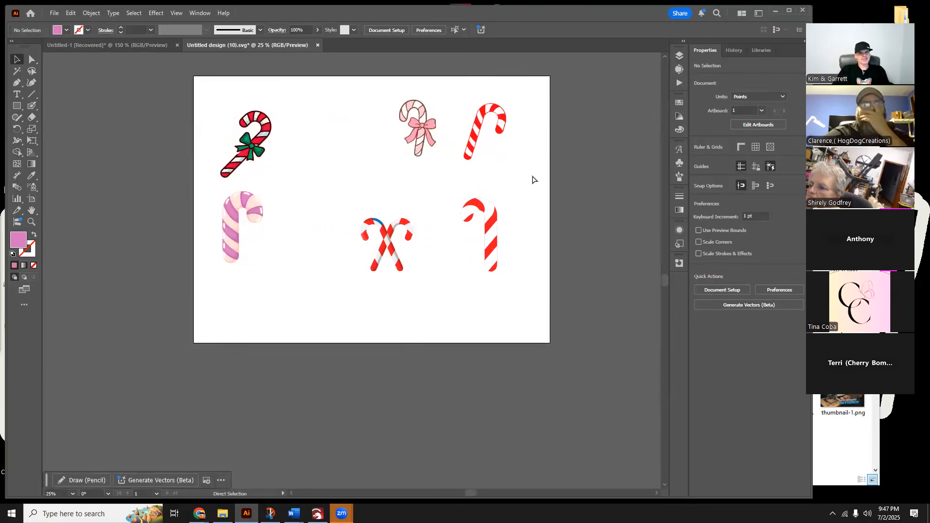
scroll(532, 179, "up", 1)
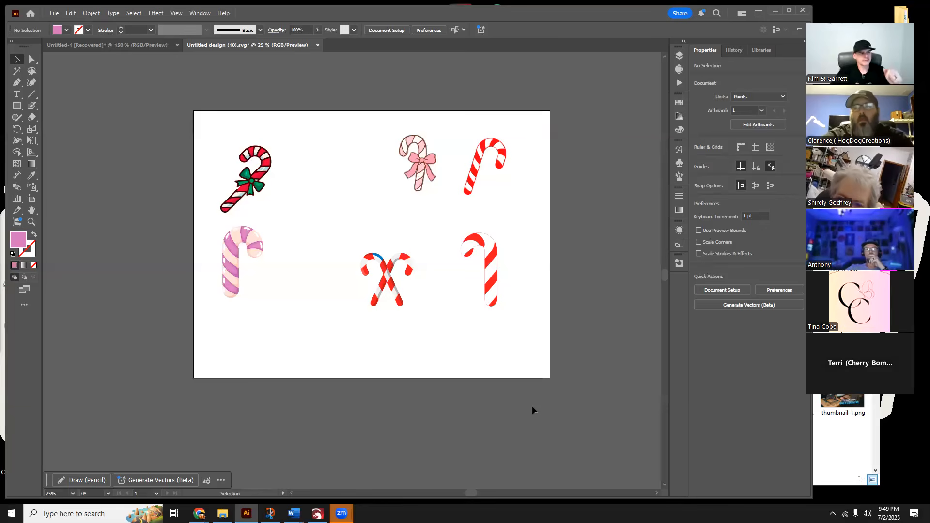
scroll(407, 403, "up", 1)
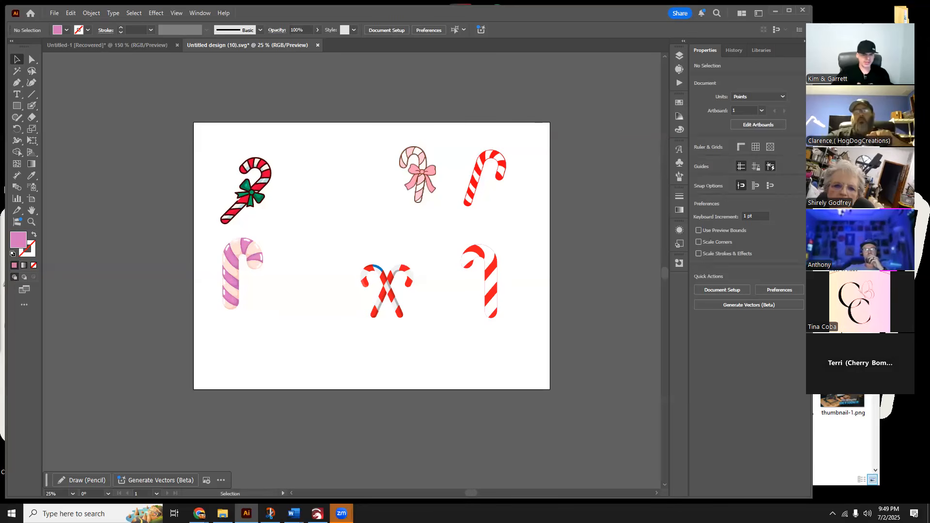
- Switch to File Explorer and open the Adobe Illustrator 2025 folder inside Program Files\Adobe on the C: drive
left_click(223, 513)
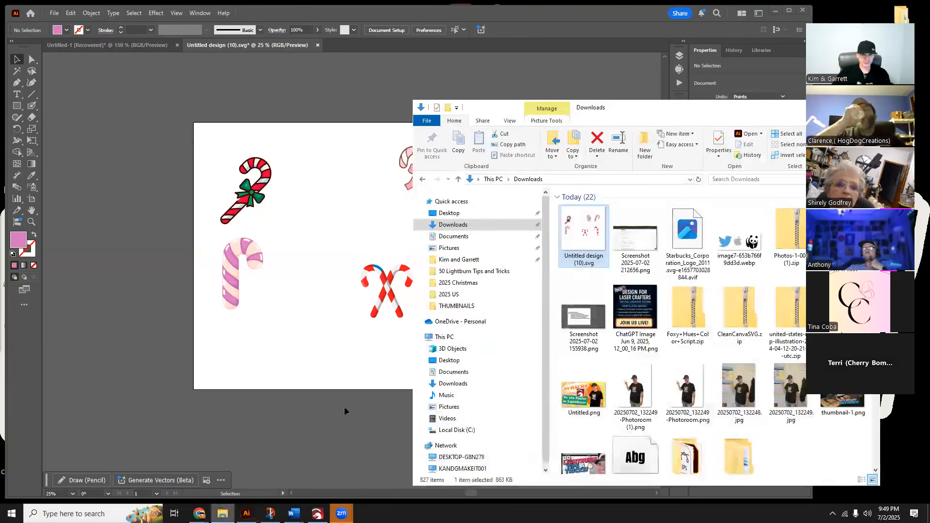
left_click_drag(685, 118, 443, 72)
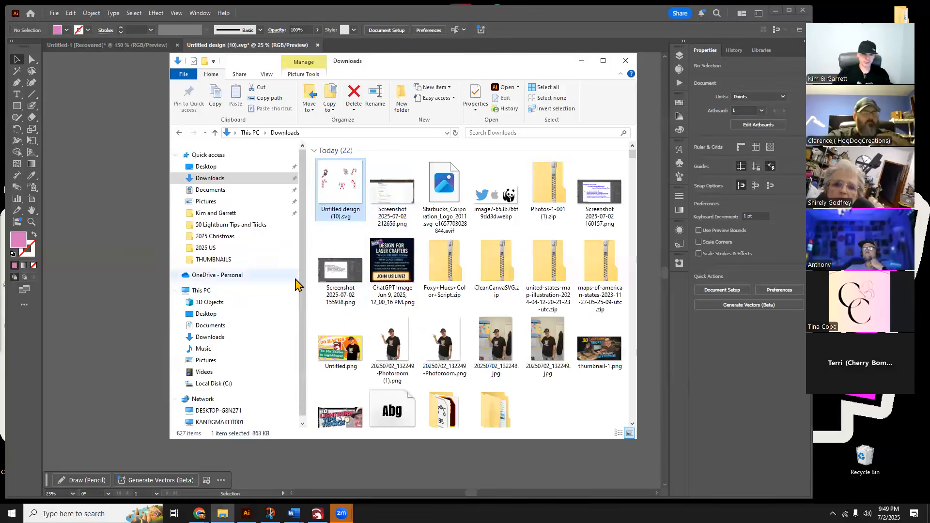
scroll(244, 319, "down", 1)
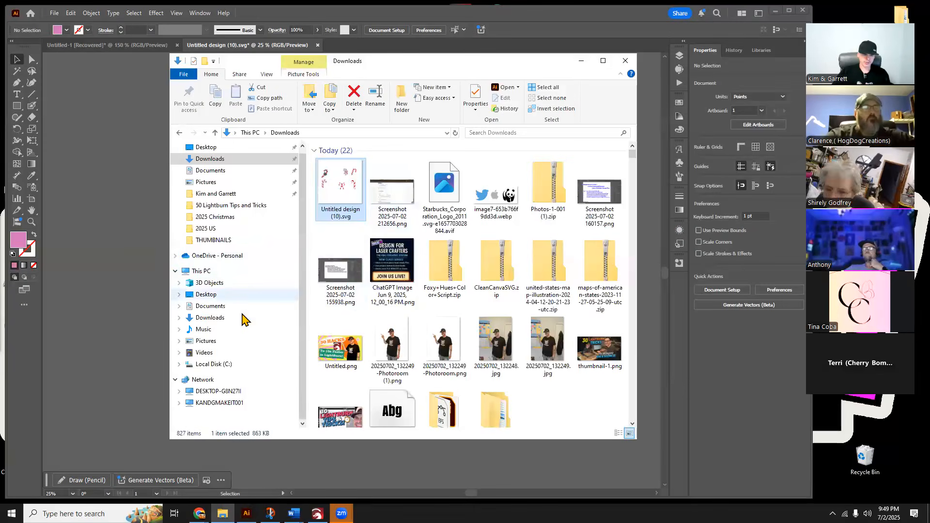
left_click(227, 364)
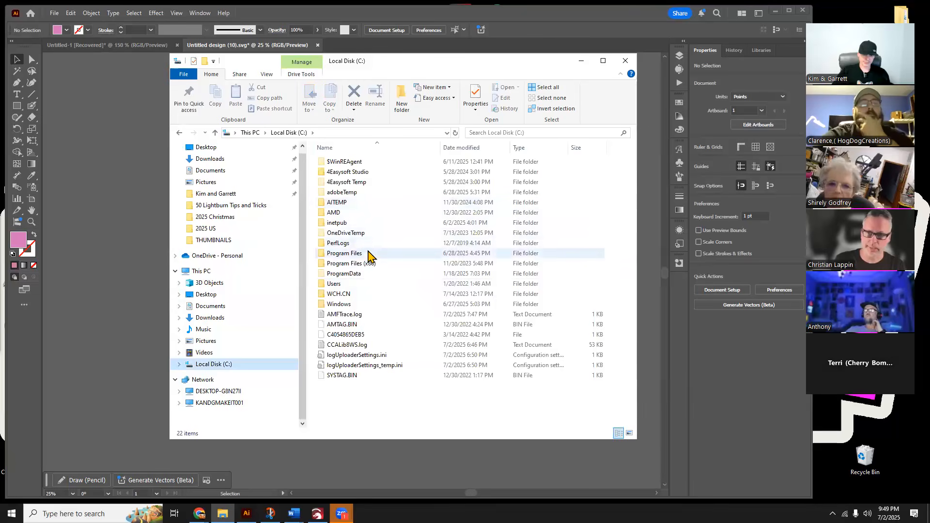
double_click(365, 254)
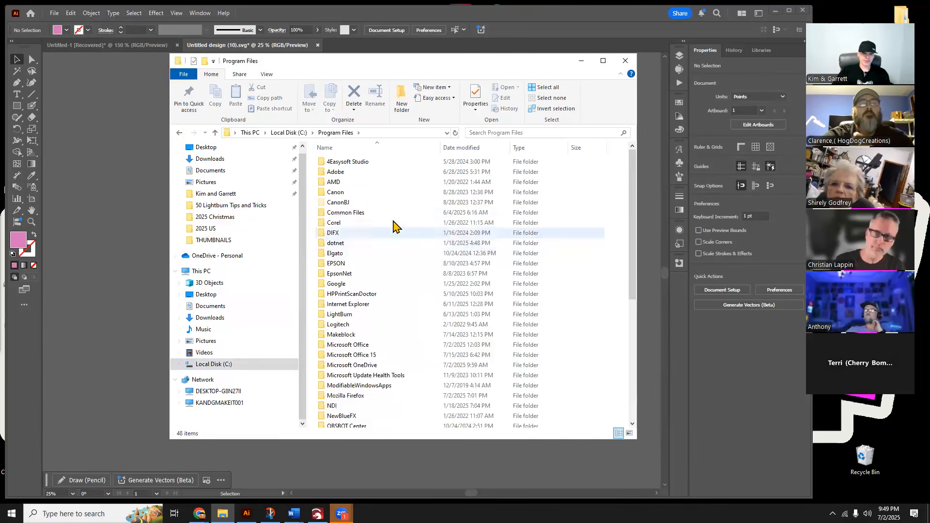
double_click(390, 173)
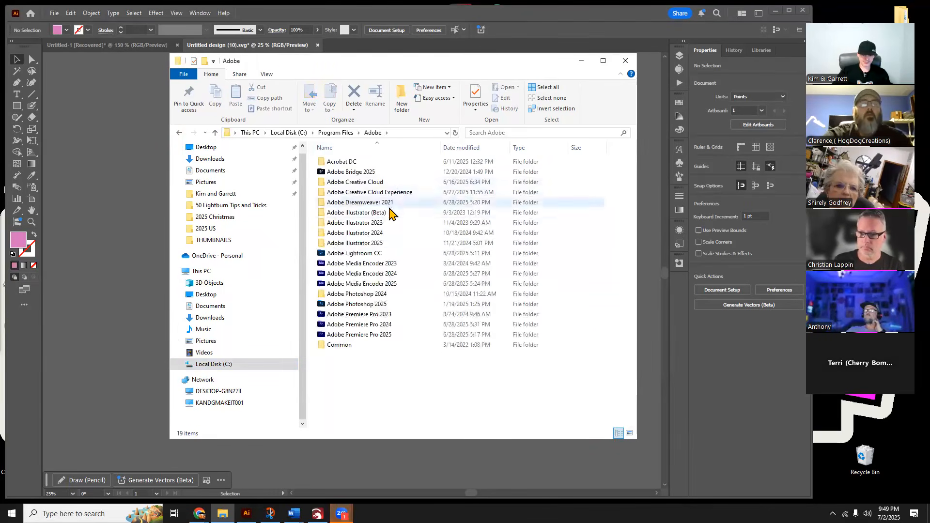
double_click(380, 243)
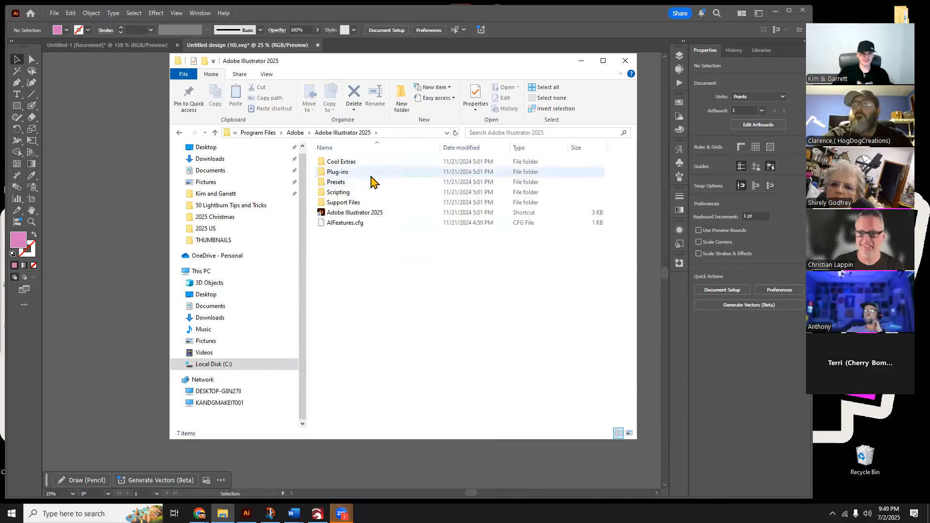
double_click(370, 164)
double_click(369, 165)
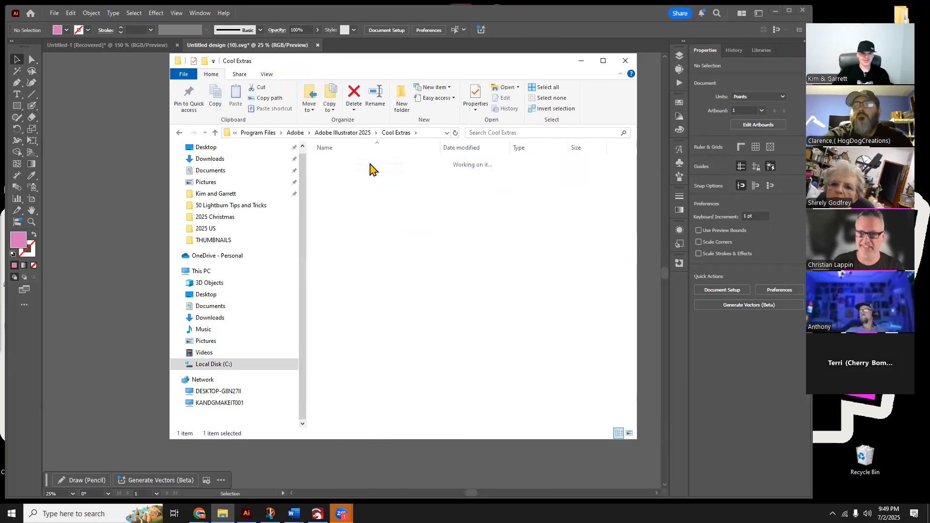
left_click(297, 133)
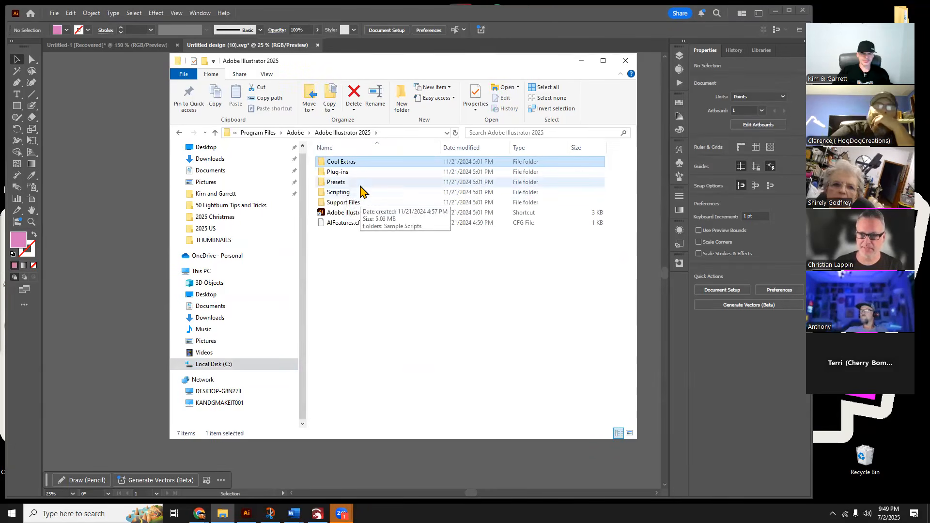
- Open the Presets\en_US\Scripts folder to examine where the CleanCanvaSVG.jsx script is installed, and return to Illustrator
left_click_drag(473, 69, 433, 82)
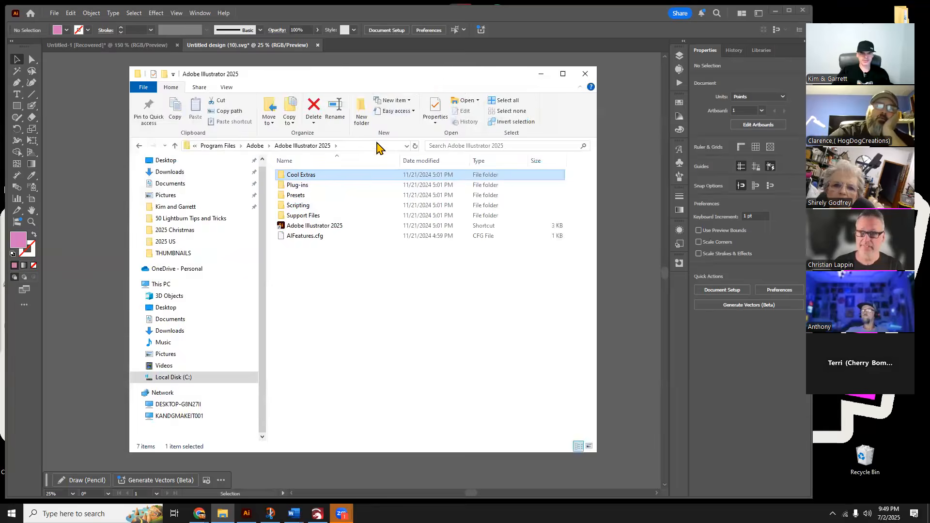
double_click(307, 207)
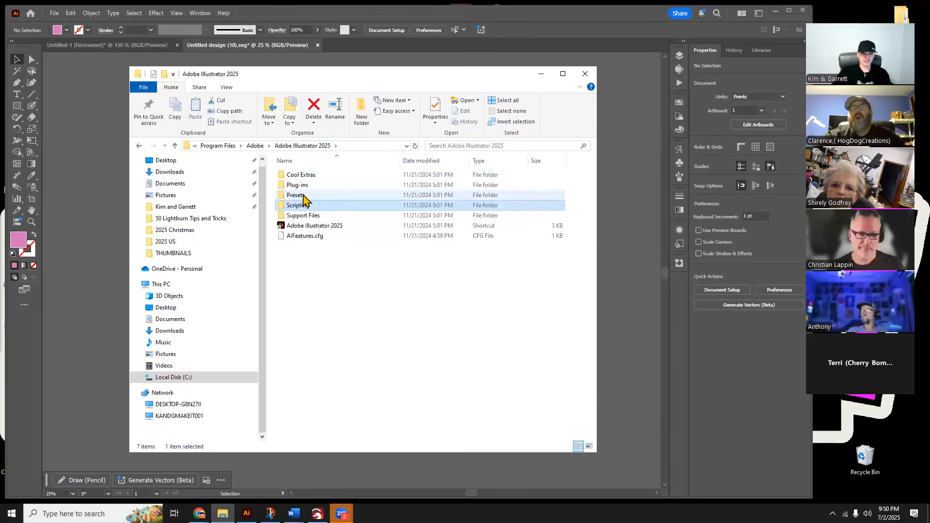
double_click(299, 195)
double_click(300, 177)
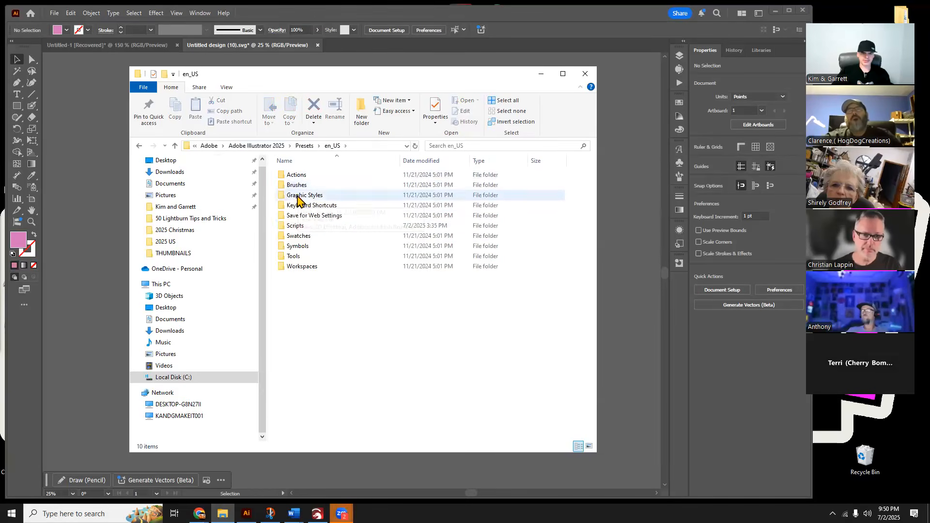
double_click(329, 228)
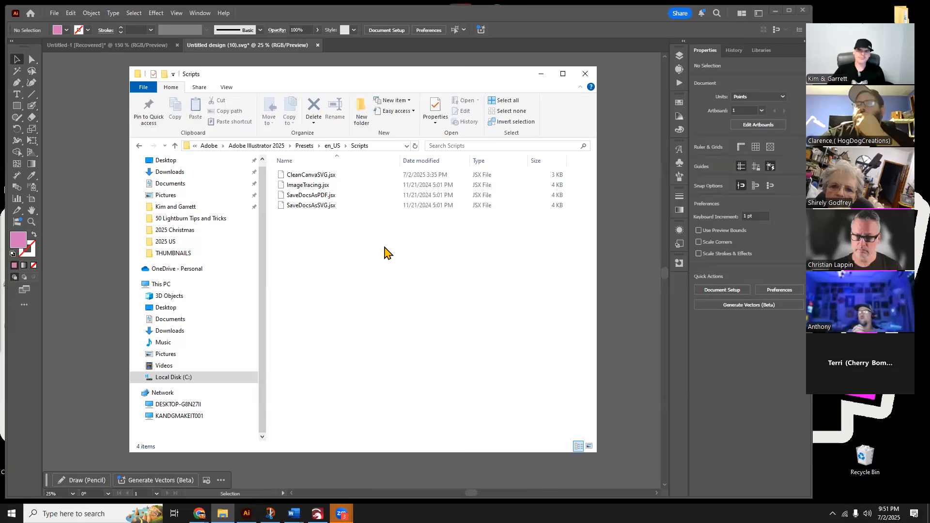
left_click(538, 76)
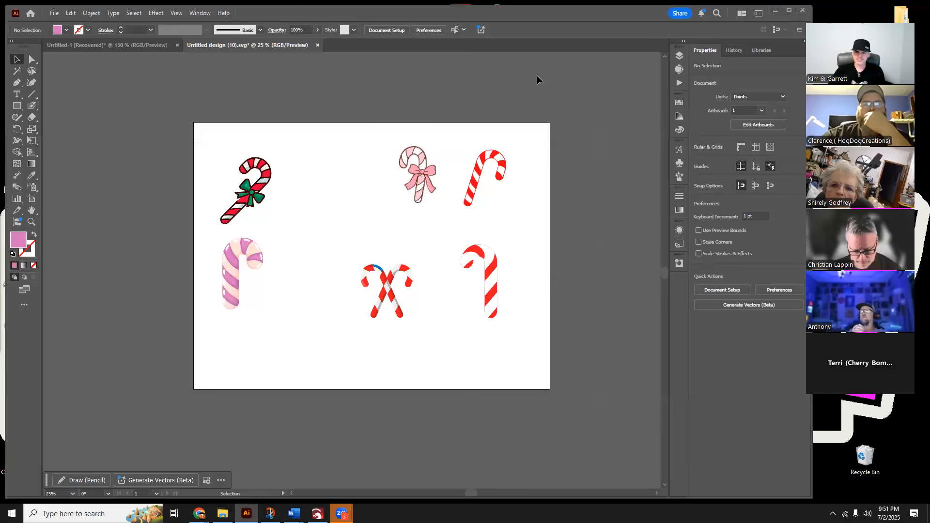